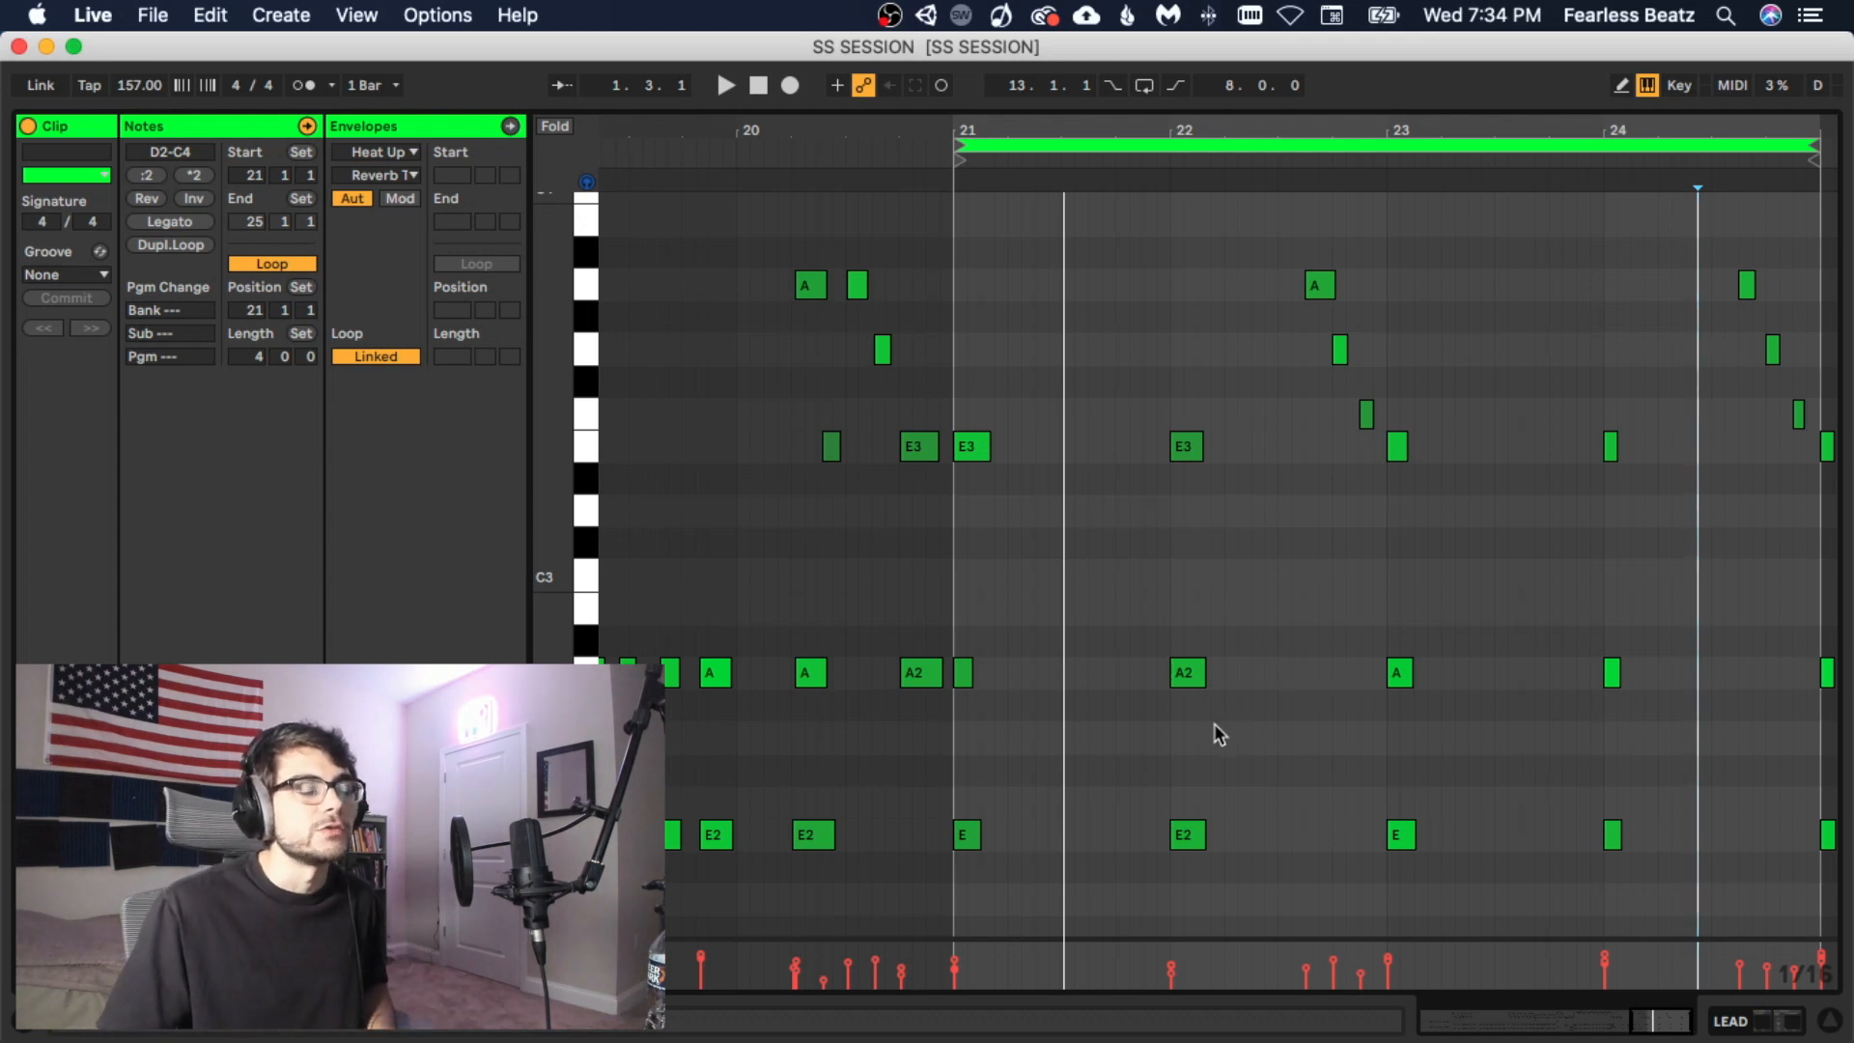
Duplicate the selected two-bar melody into bars 3 and 4 and play the clip back with the metronome off
key(space)
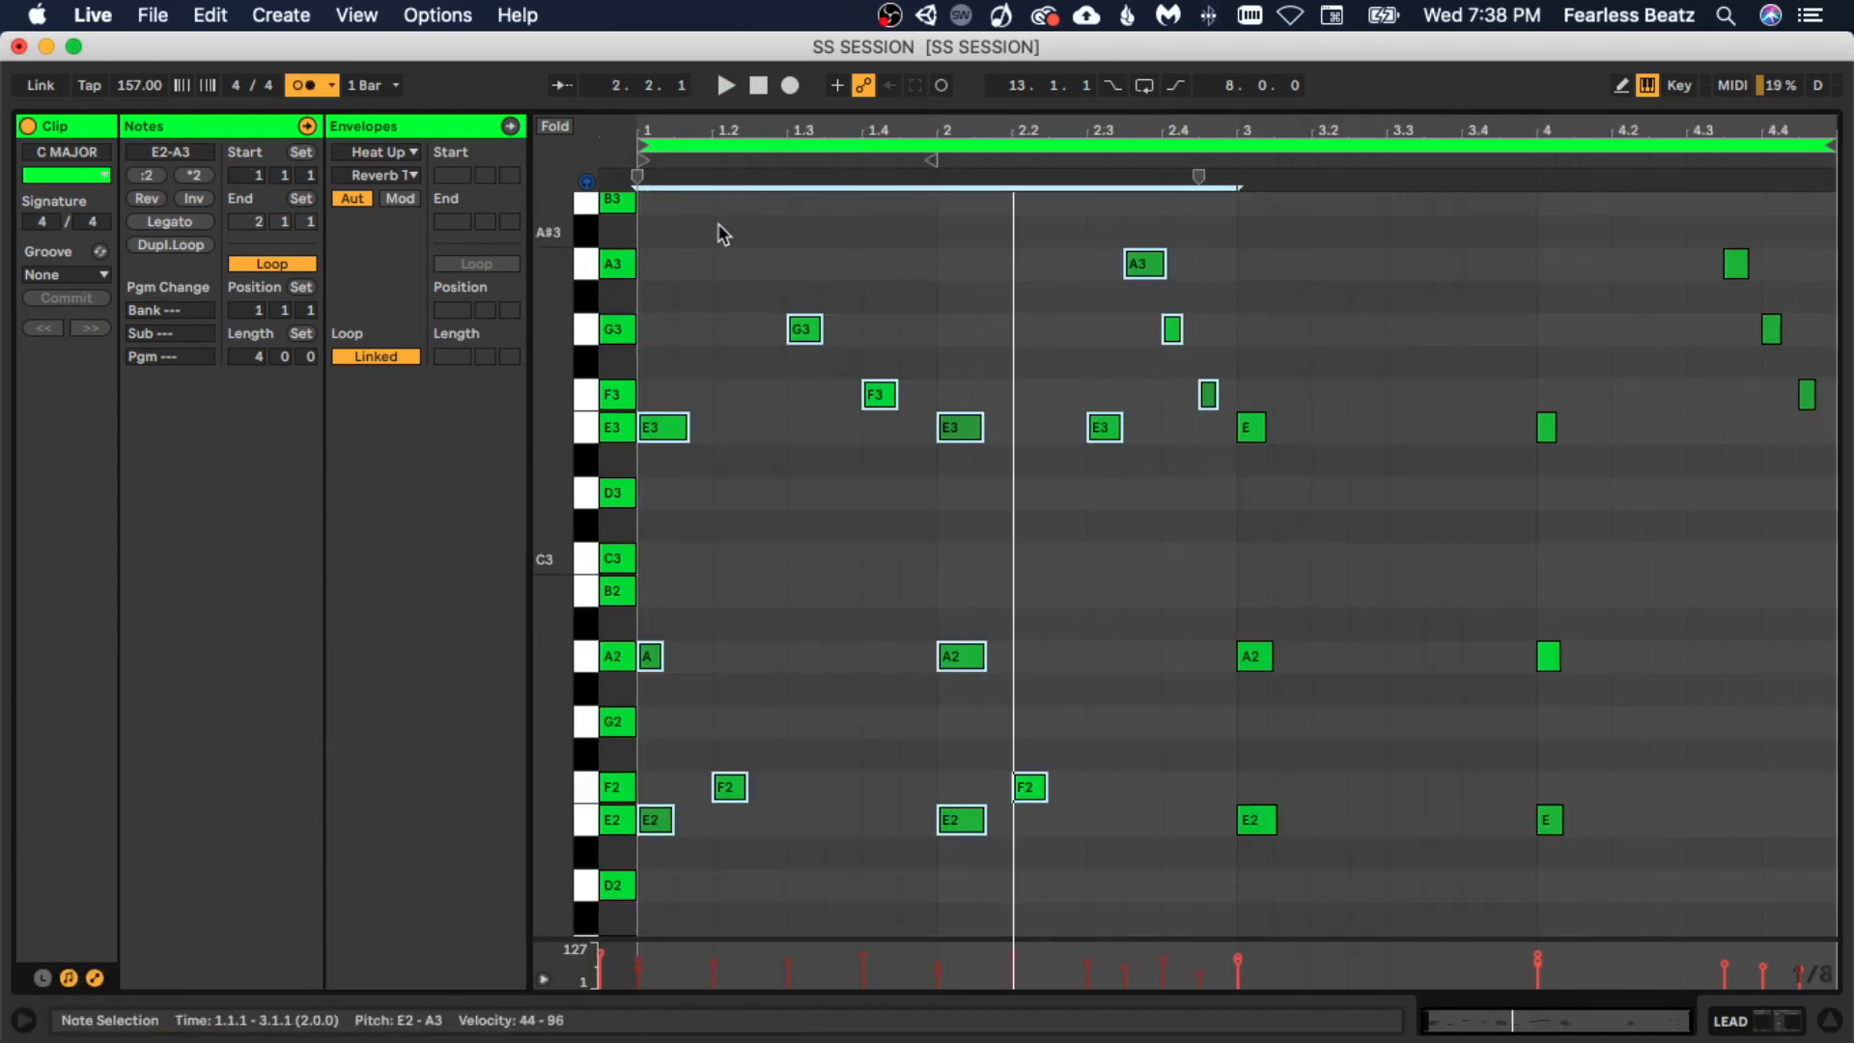
key(super+d)
key(space)
scroll(1088, 629, down, 2)
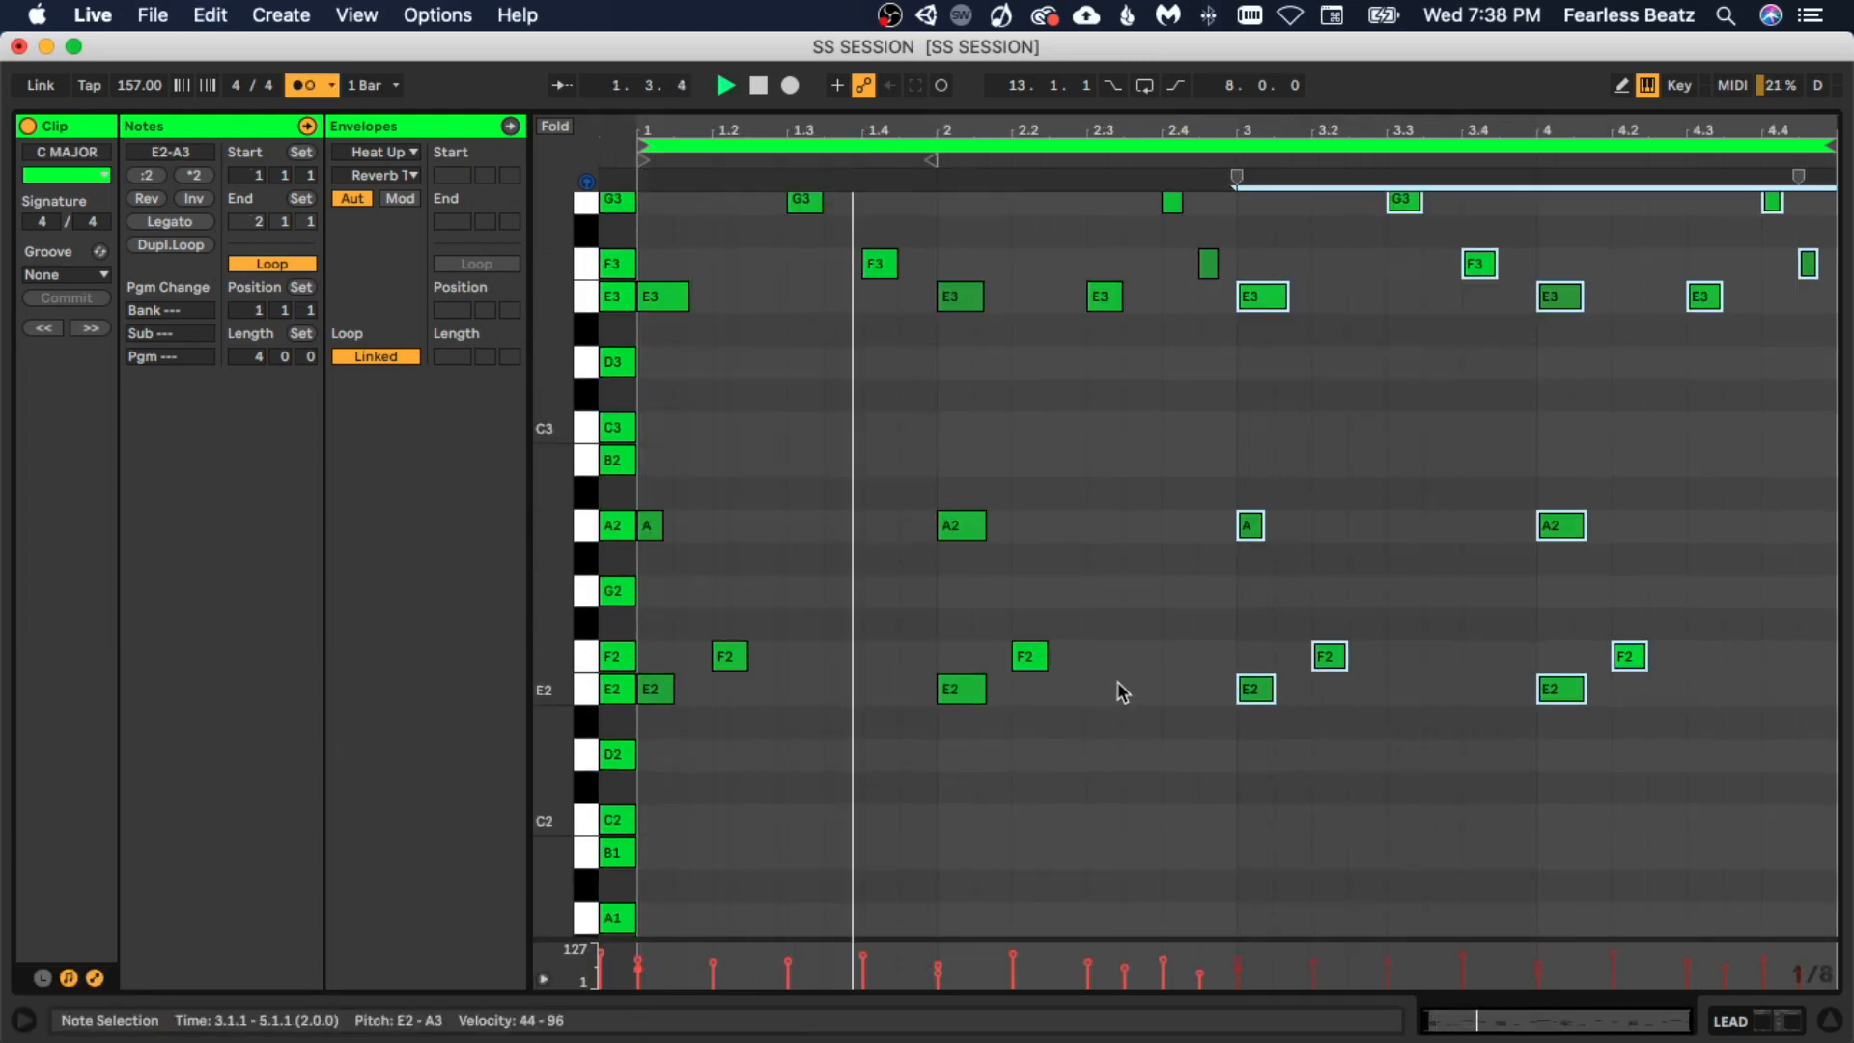
scroll(1117, 685, up, 3)
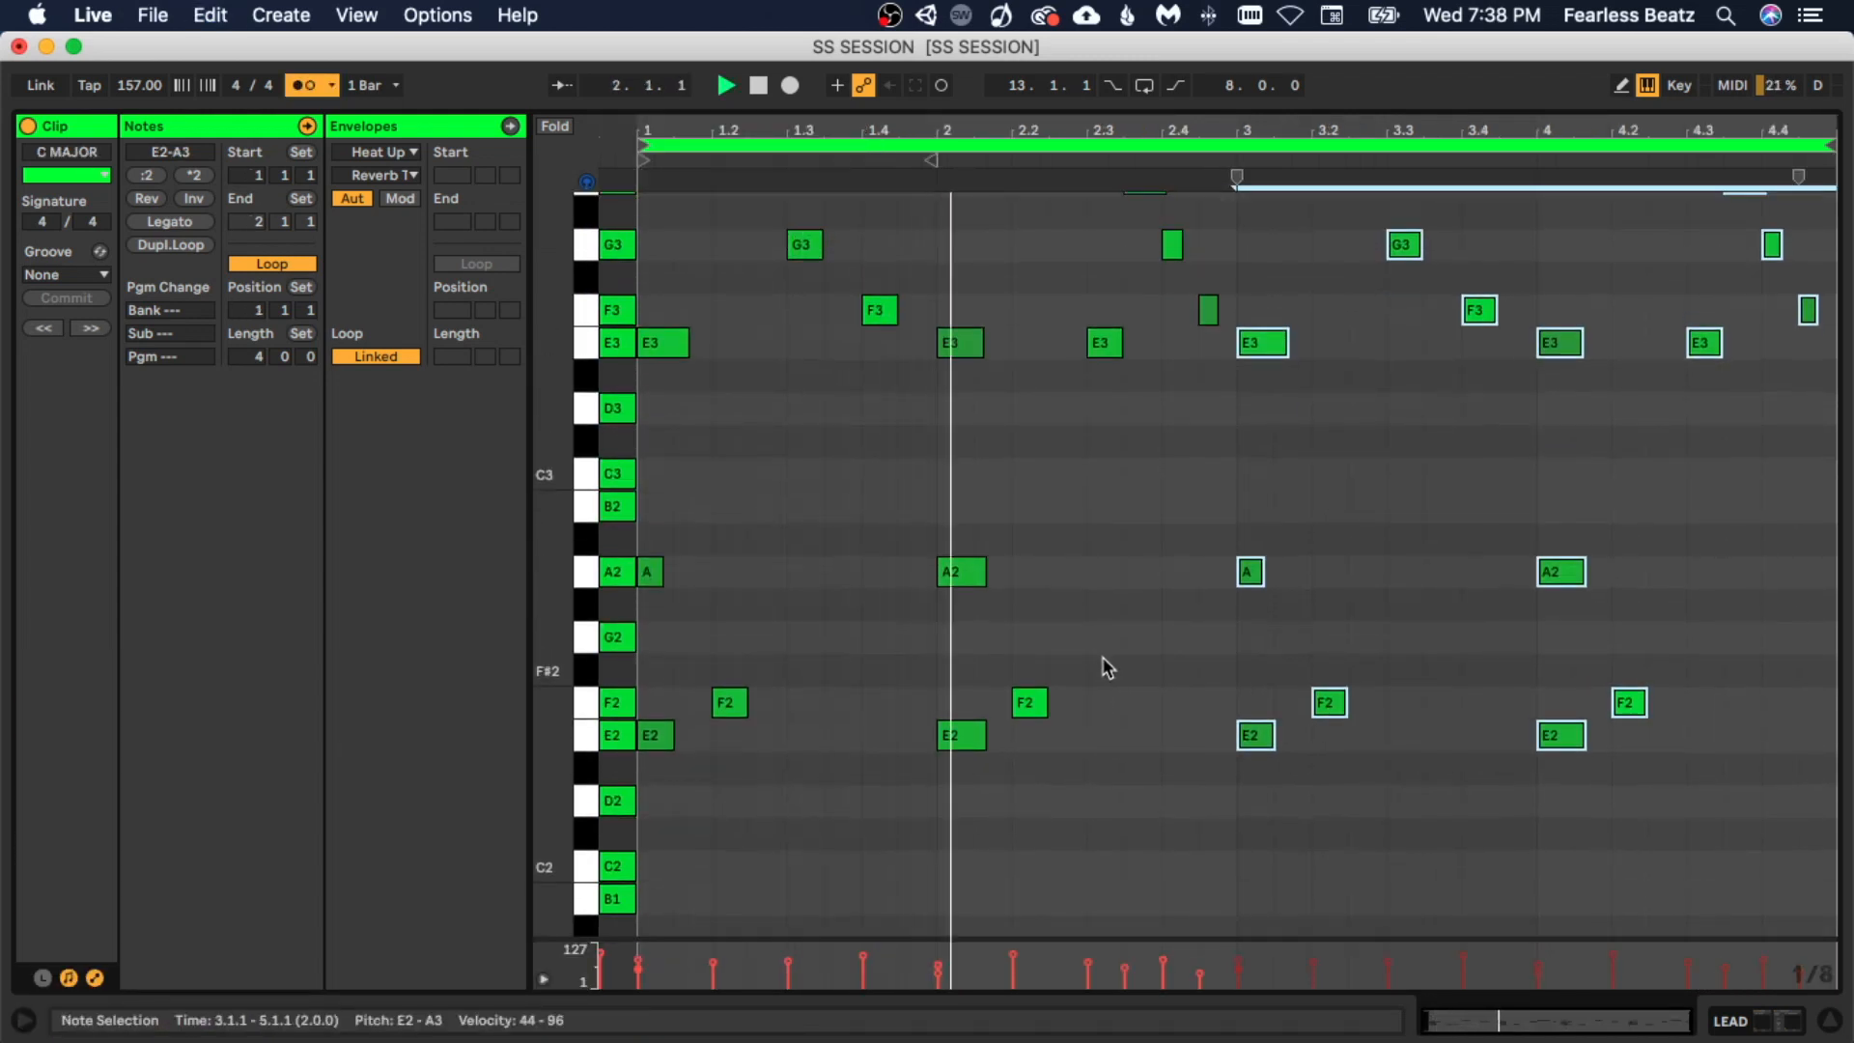
click(319, 86)
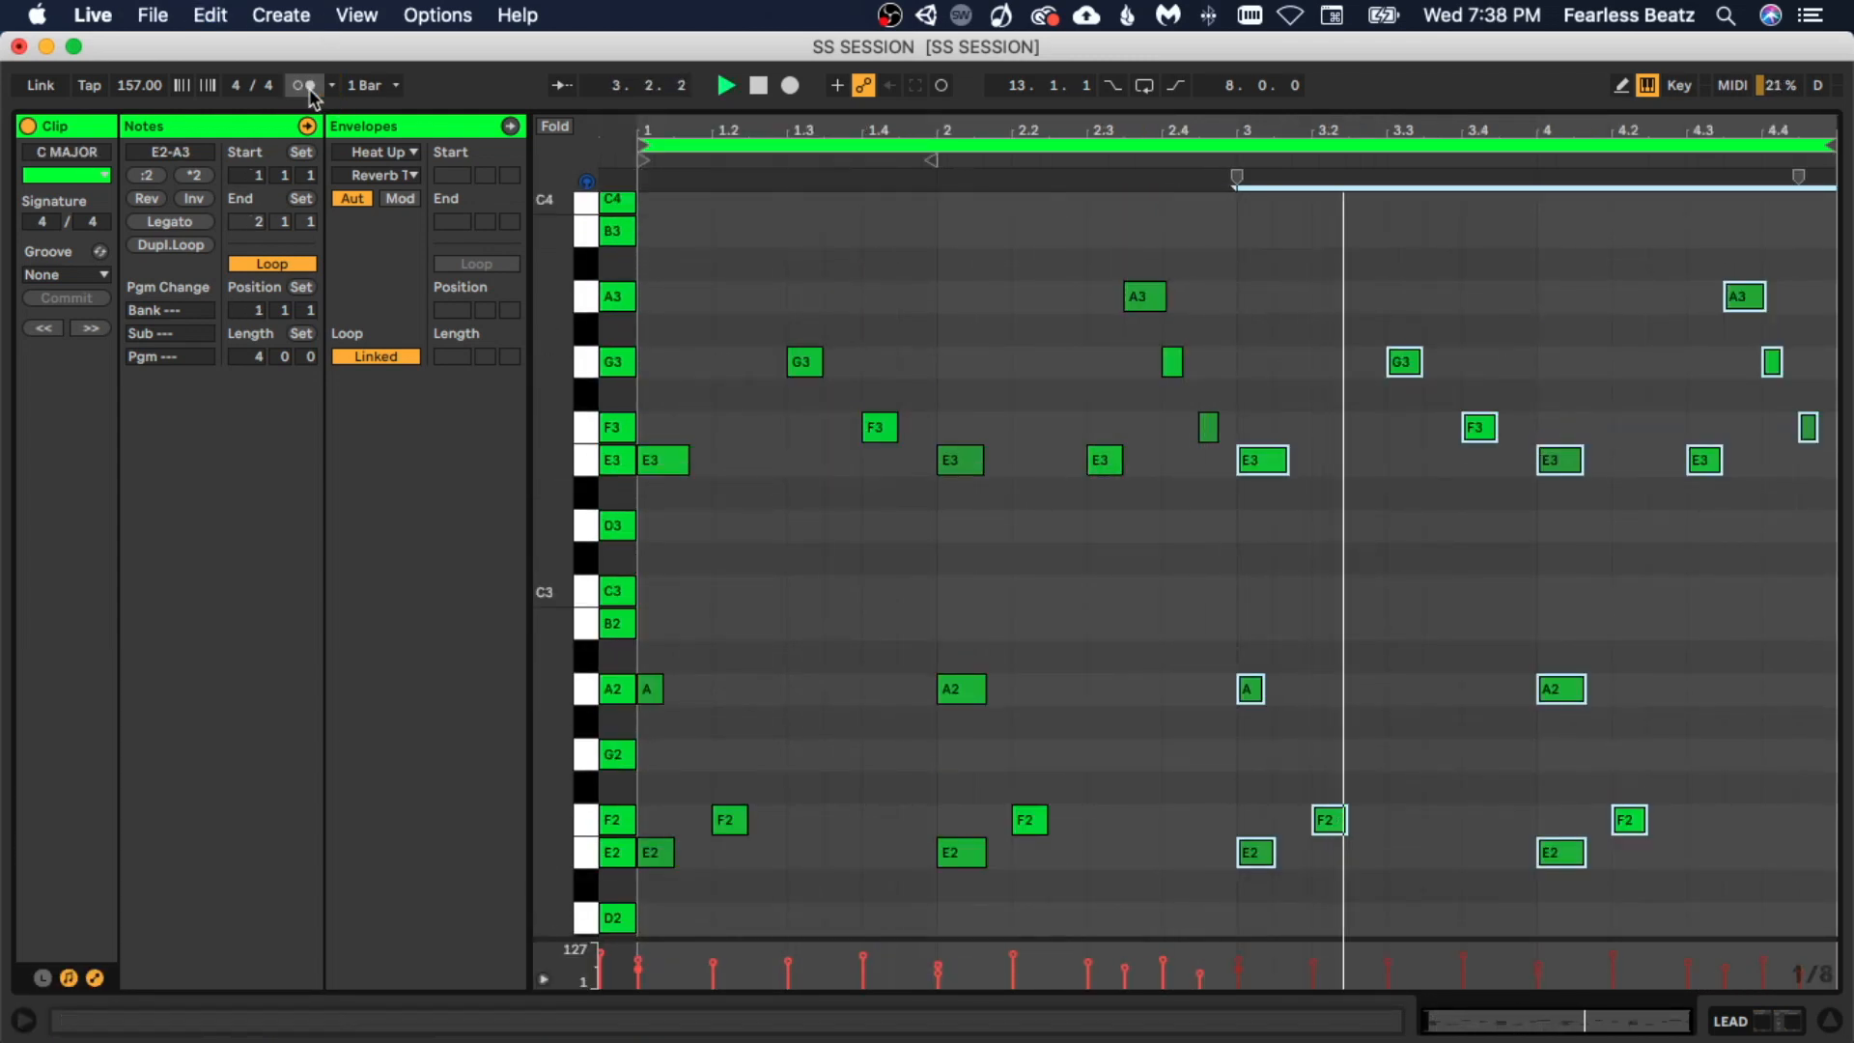
click(1408, 615)
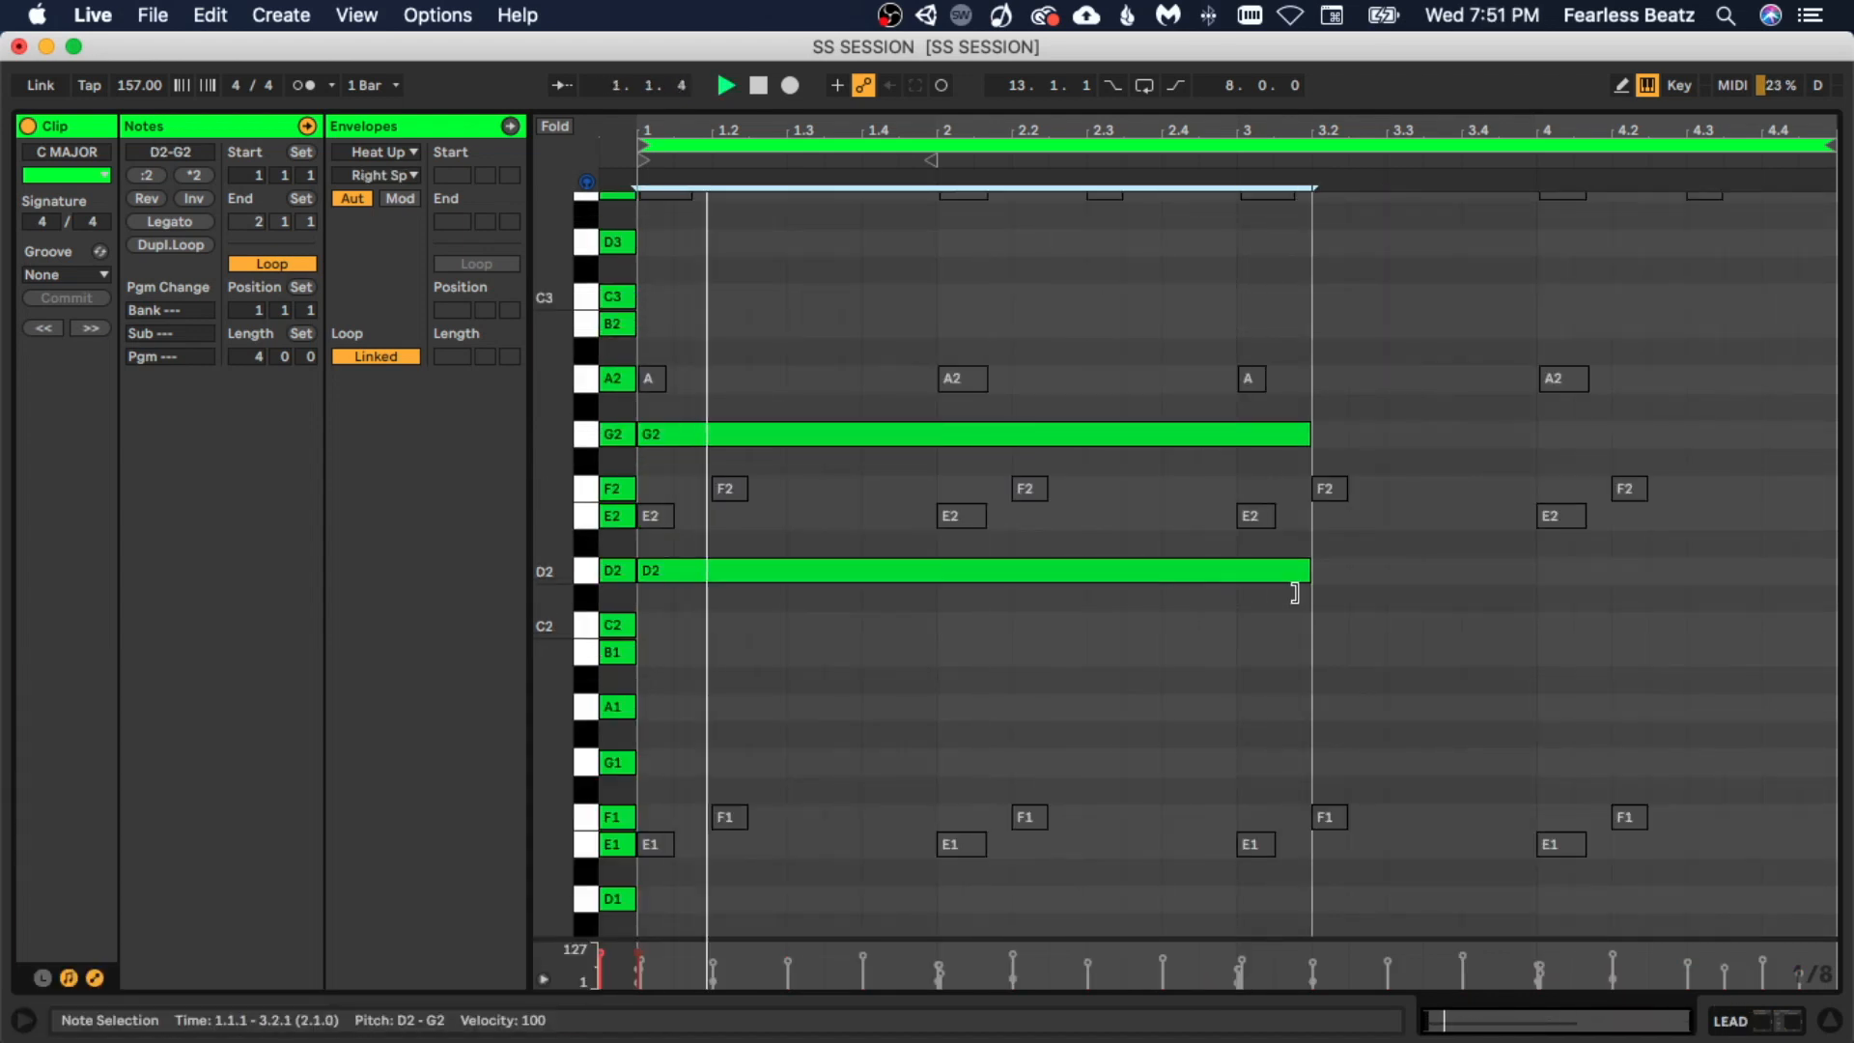
Extend the held D2 and G2 notes to the end of bar 4, and remove the sustained A1 note before playing back
drag(1295, 592, 1815, 579)
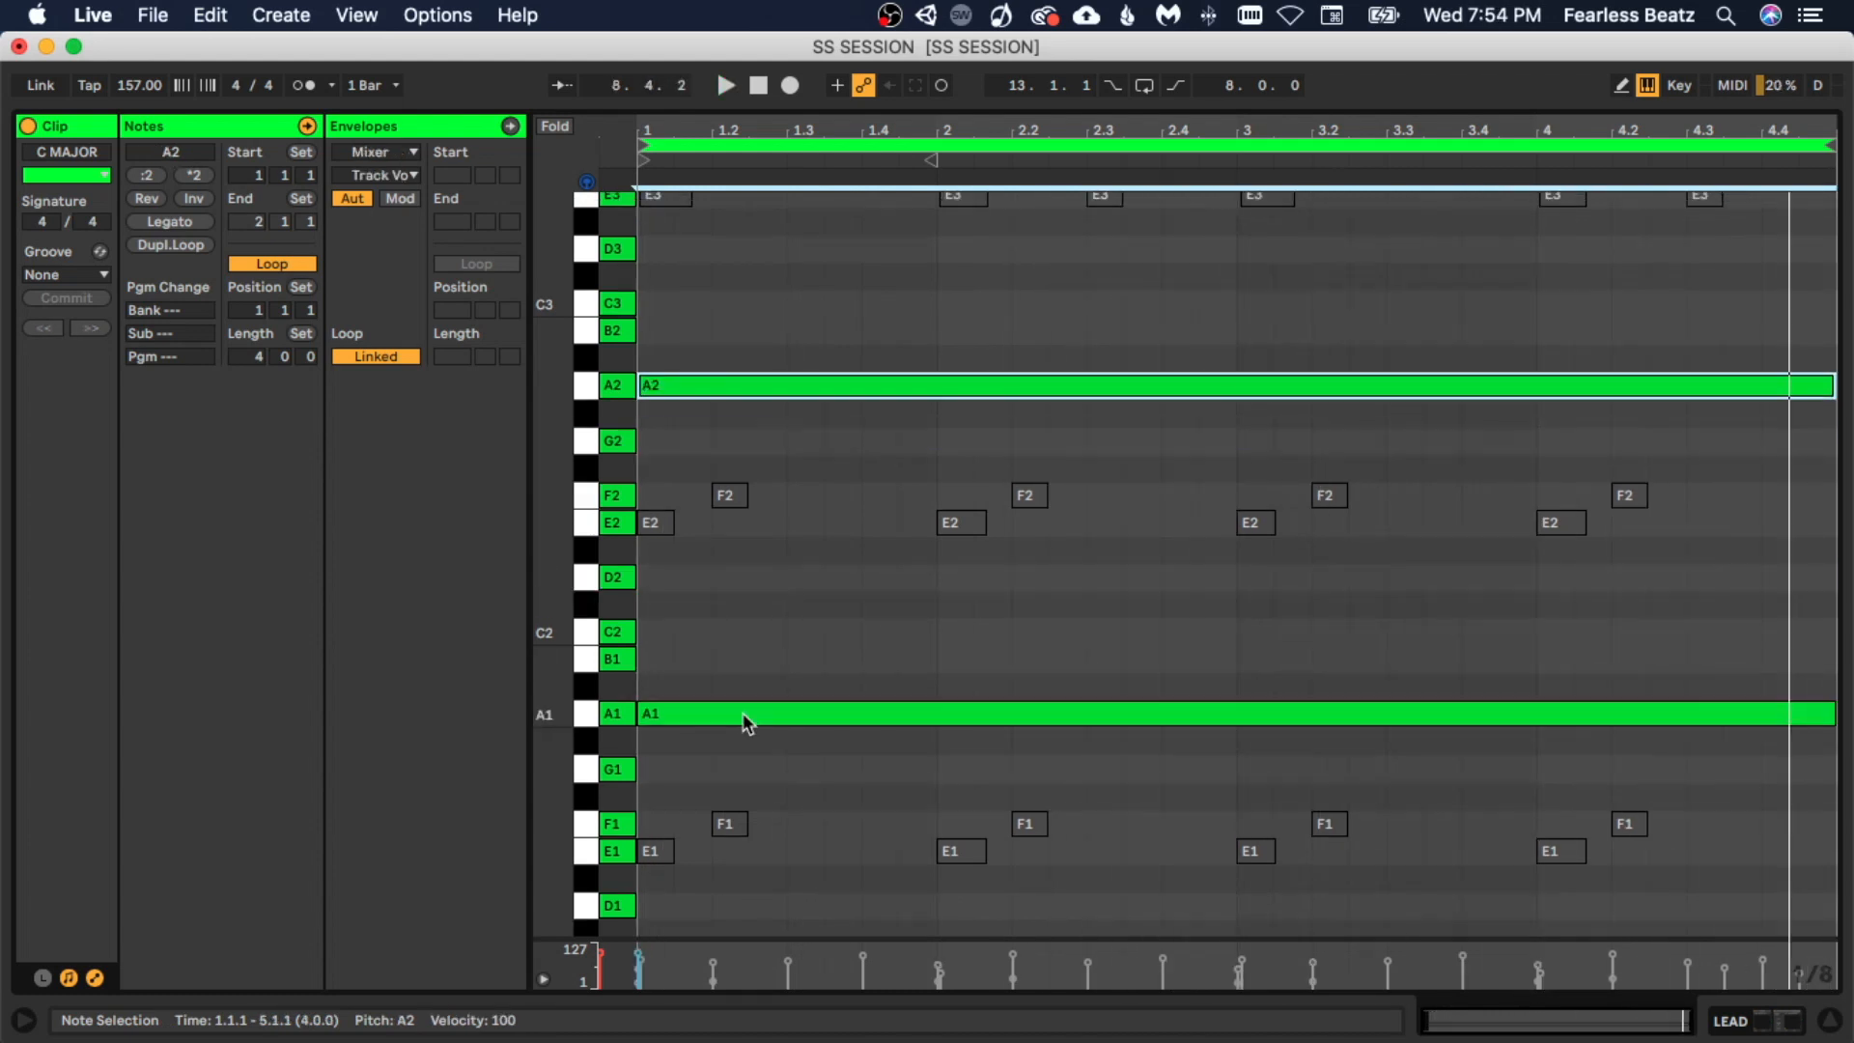
double_click(746, 722)
key(space)
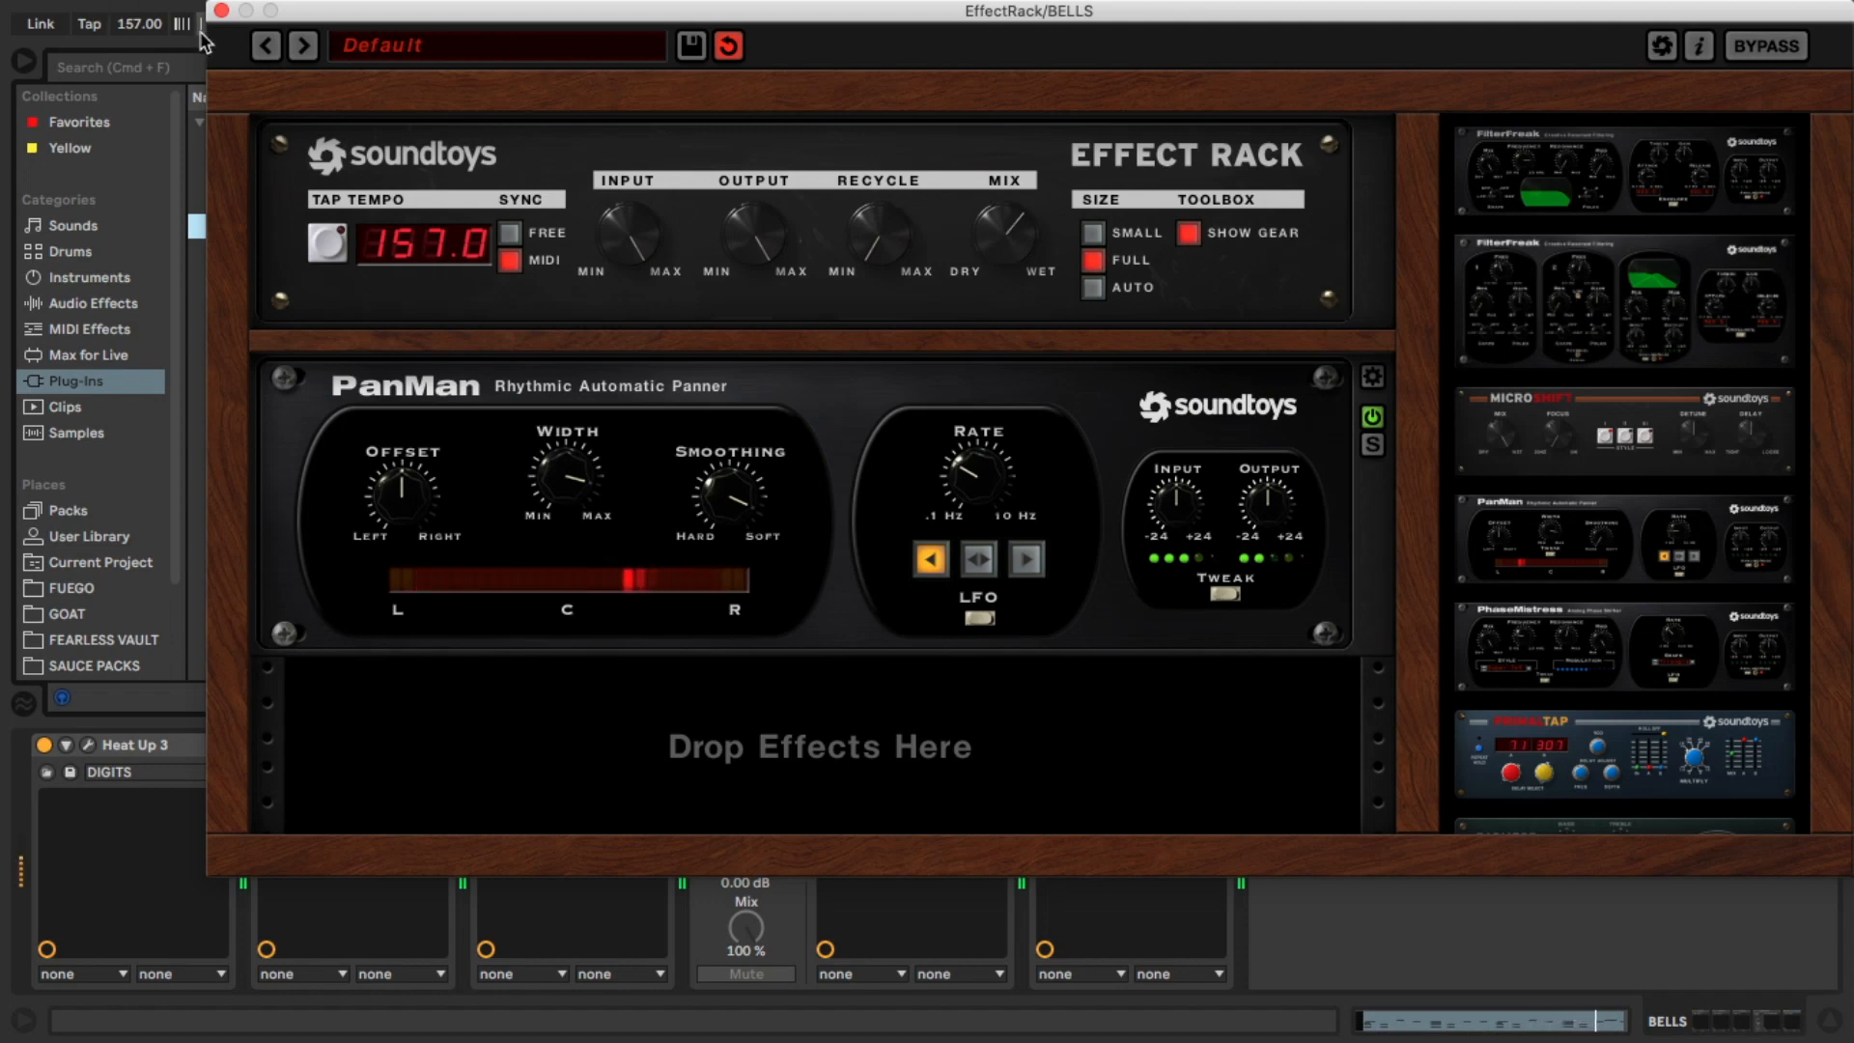
Close the EffectRack window and move the last EffectRack ahead of FabFilter Pro-Q 3 on the BELLS track
click(222, 11)
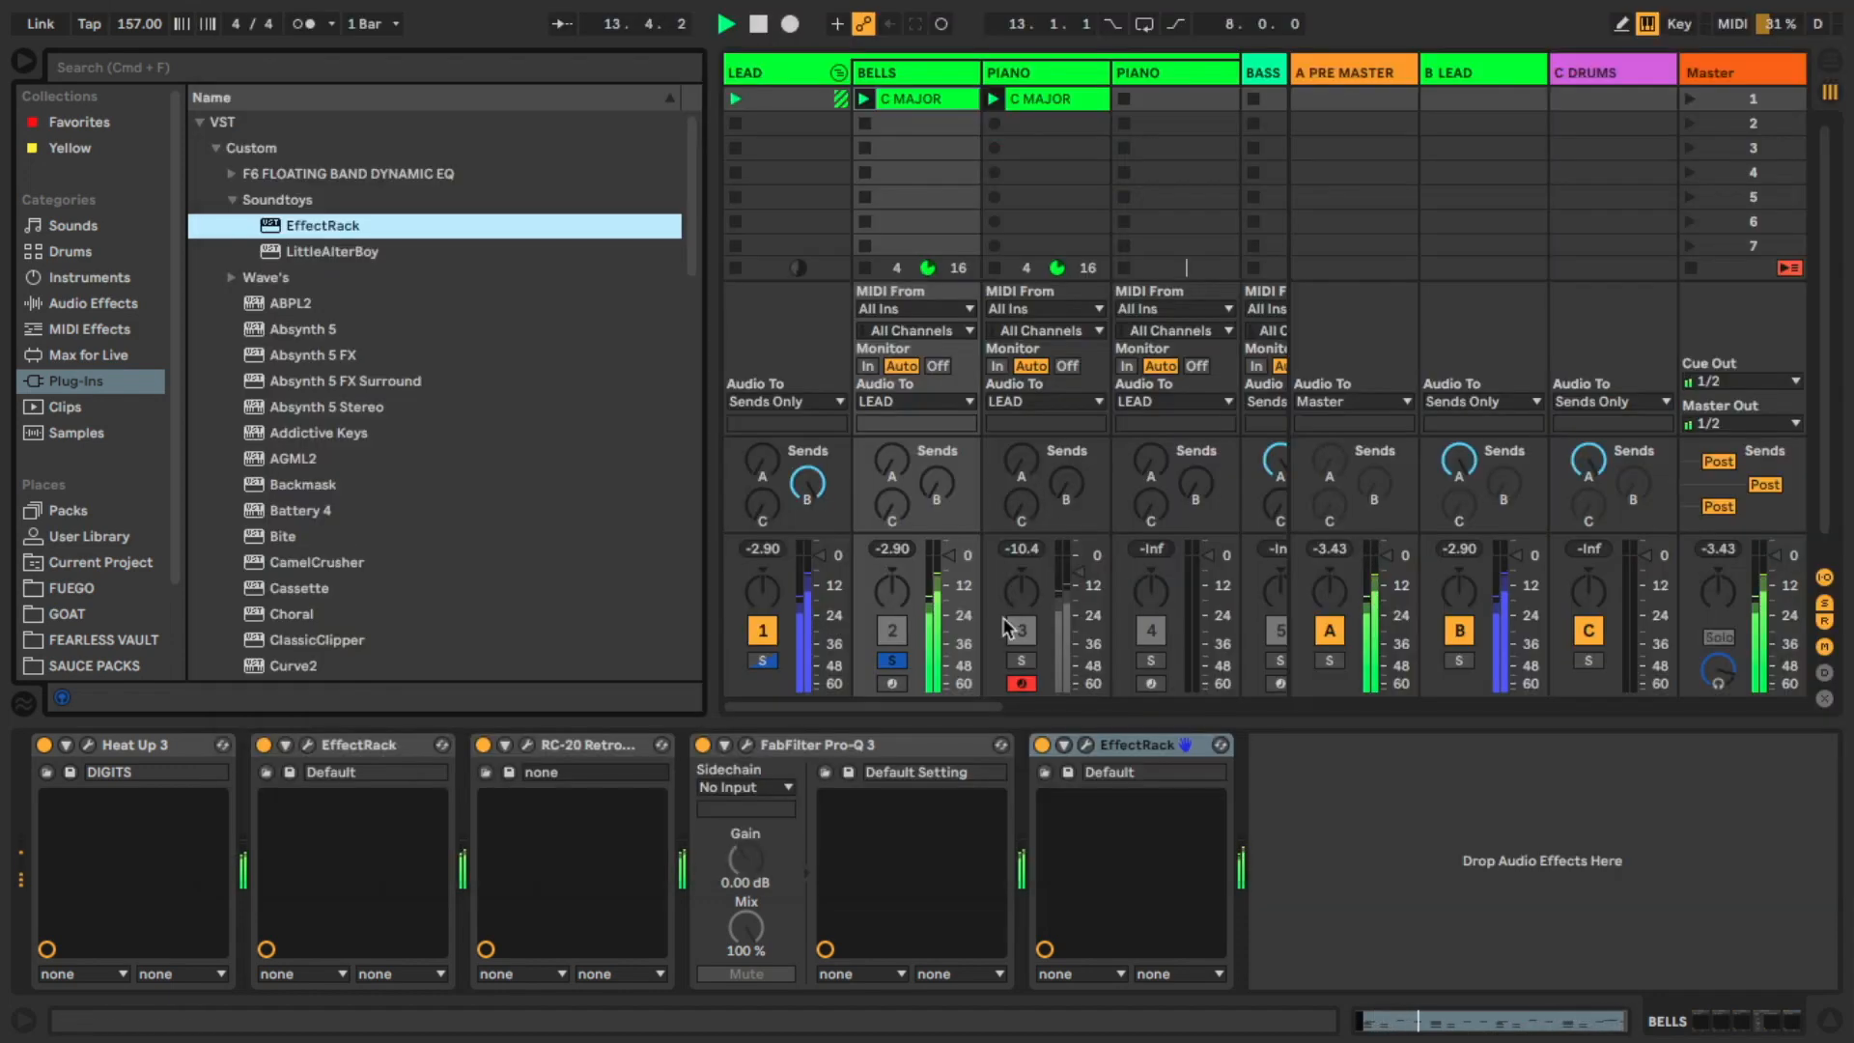
drag(1124, 758, 844, 745)
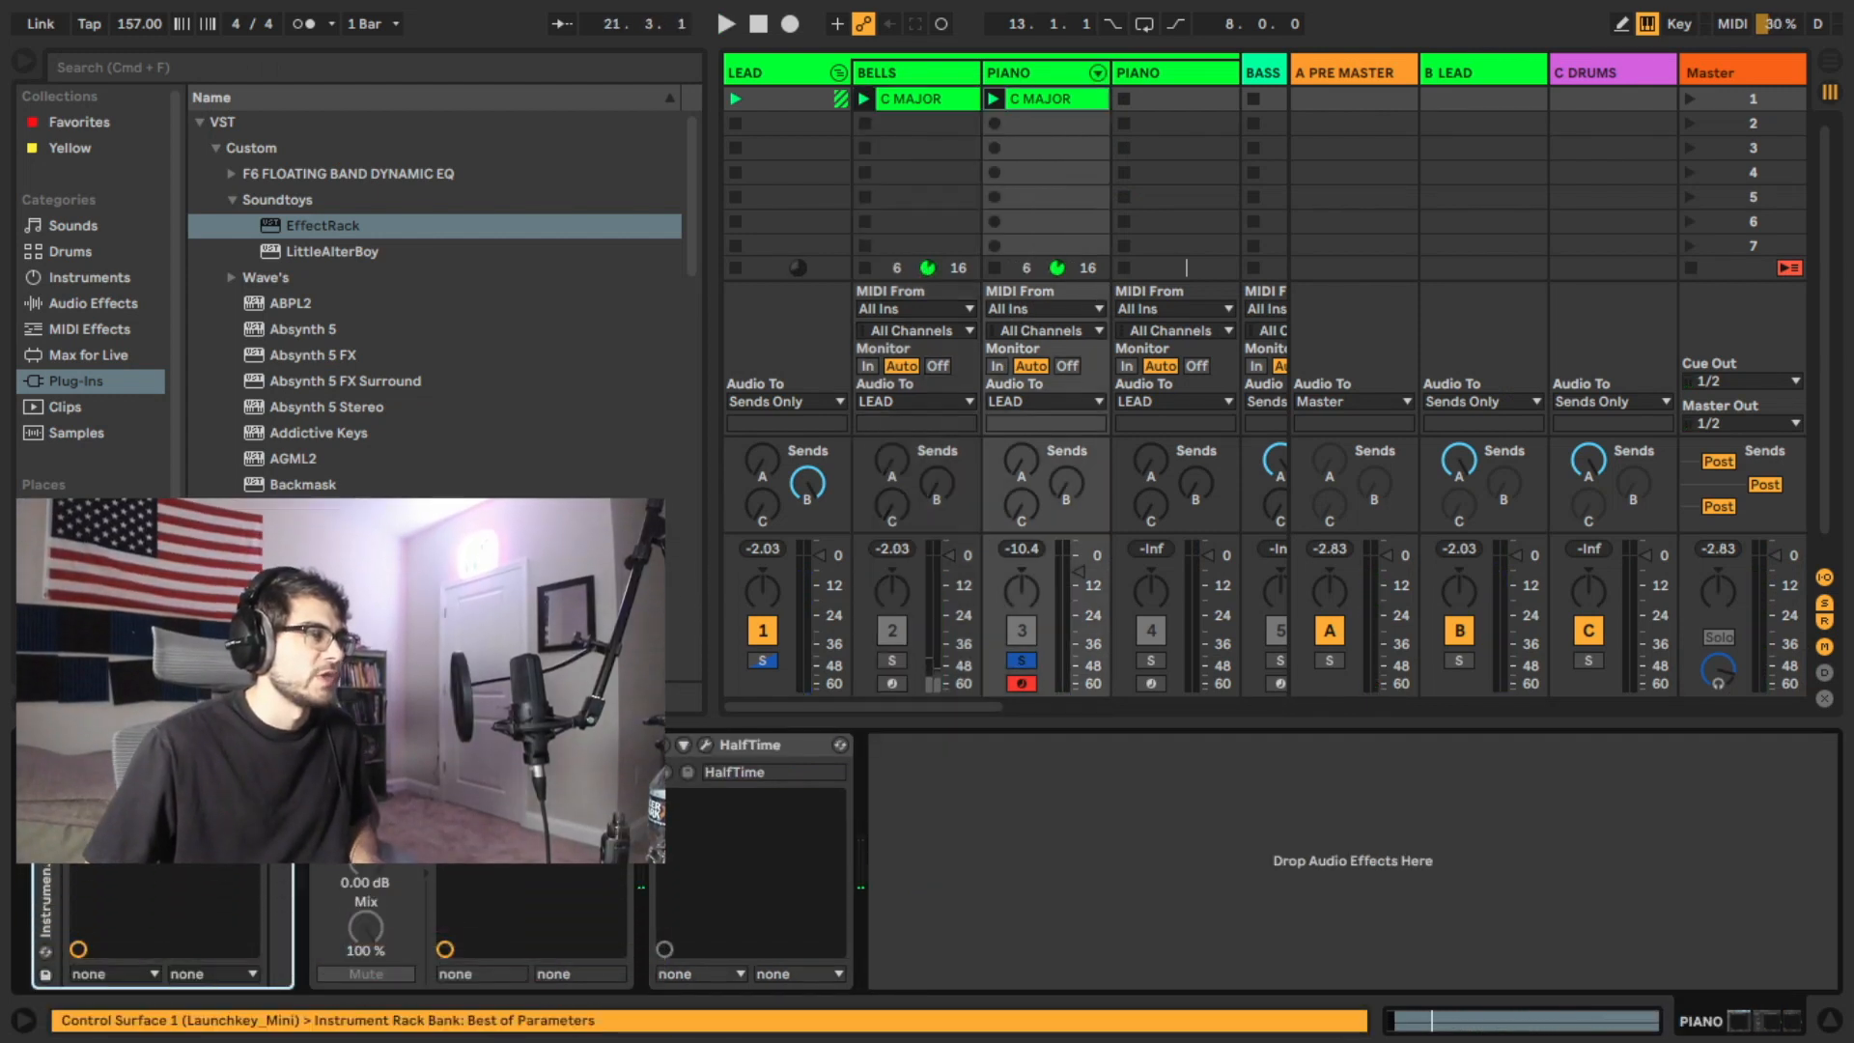
Show the chain list of the PIANO track's Instrument Rack and duplicate the Heat Up 3 chain
click(45, 795)
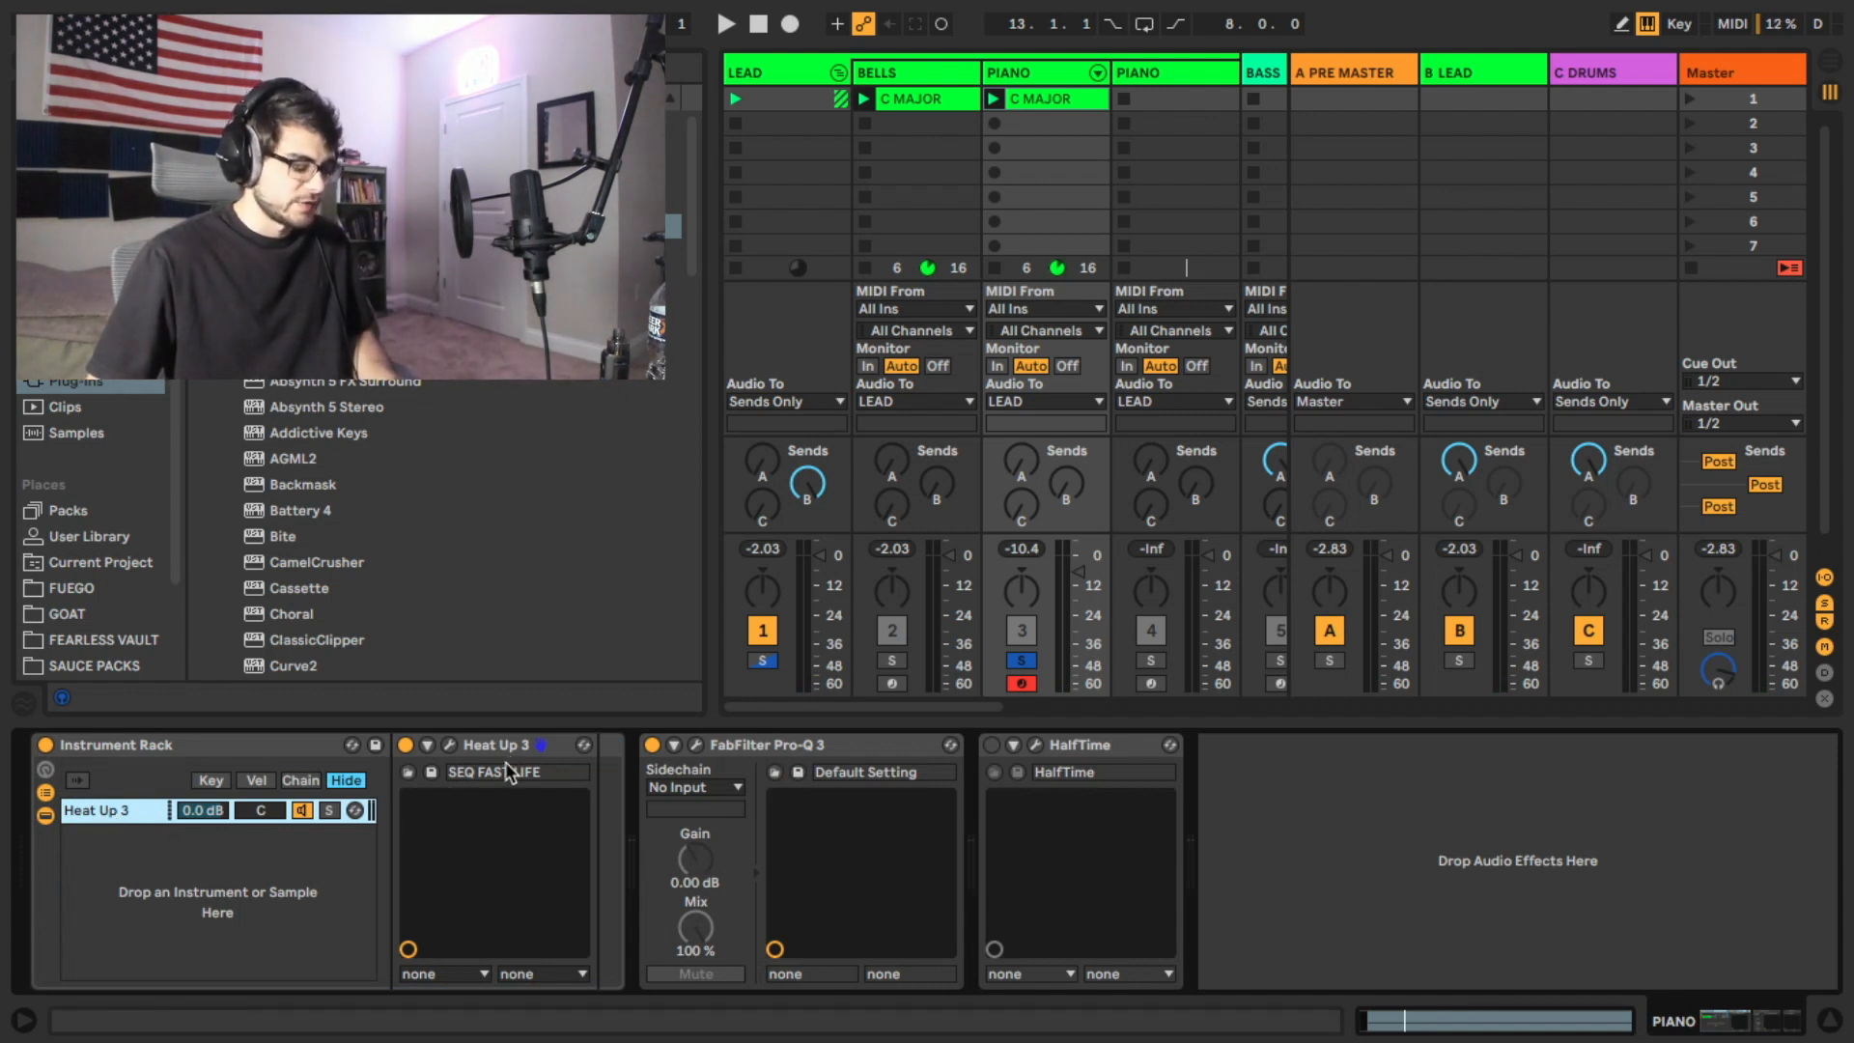
right_click(87, 815)
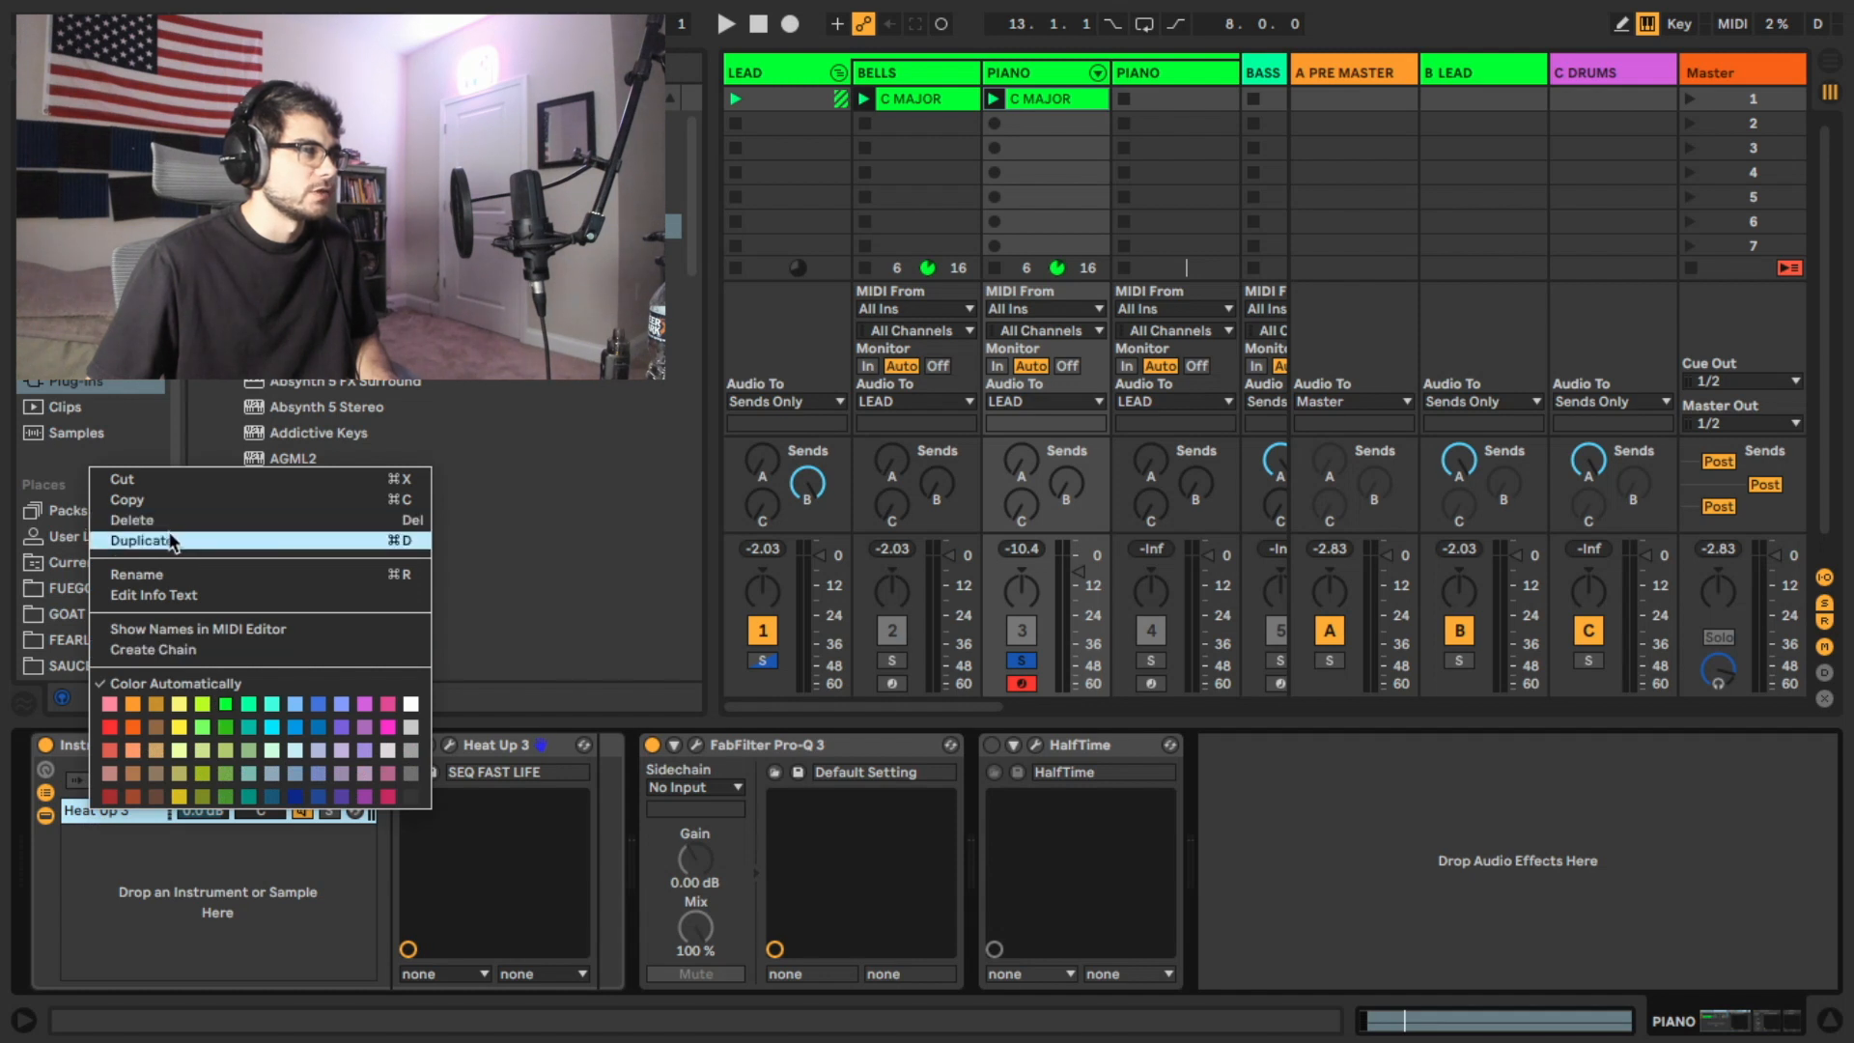
click(190, 540)
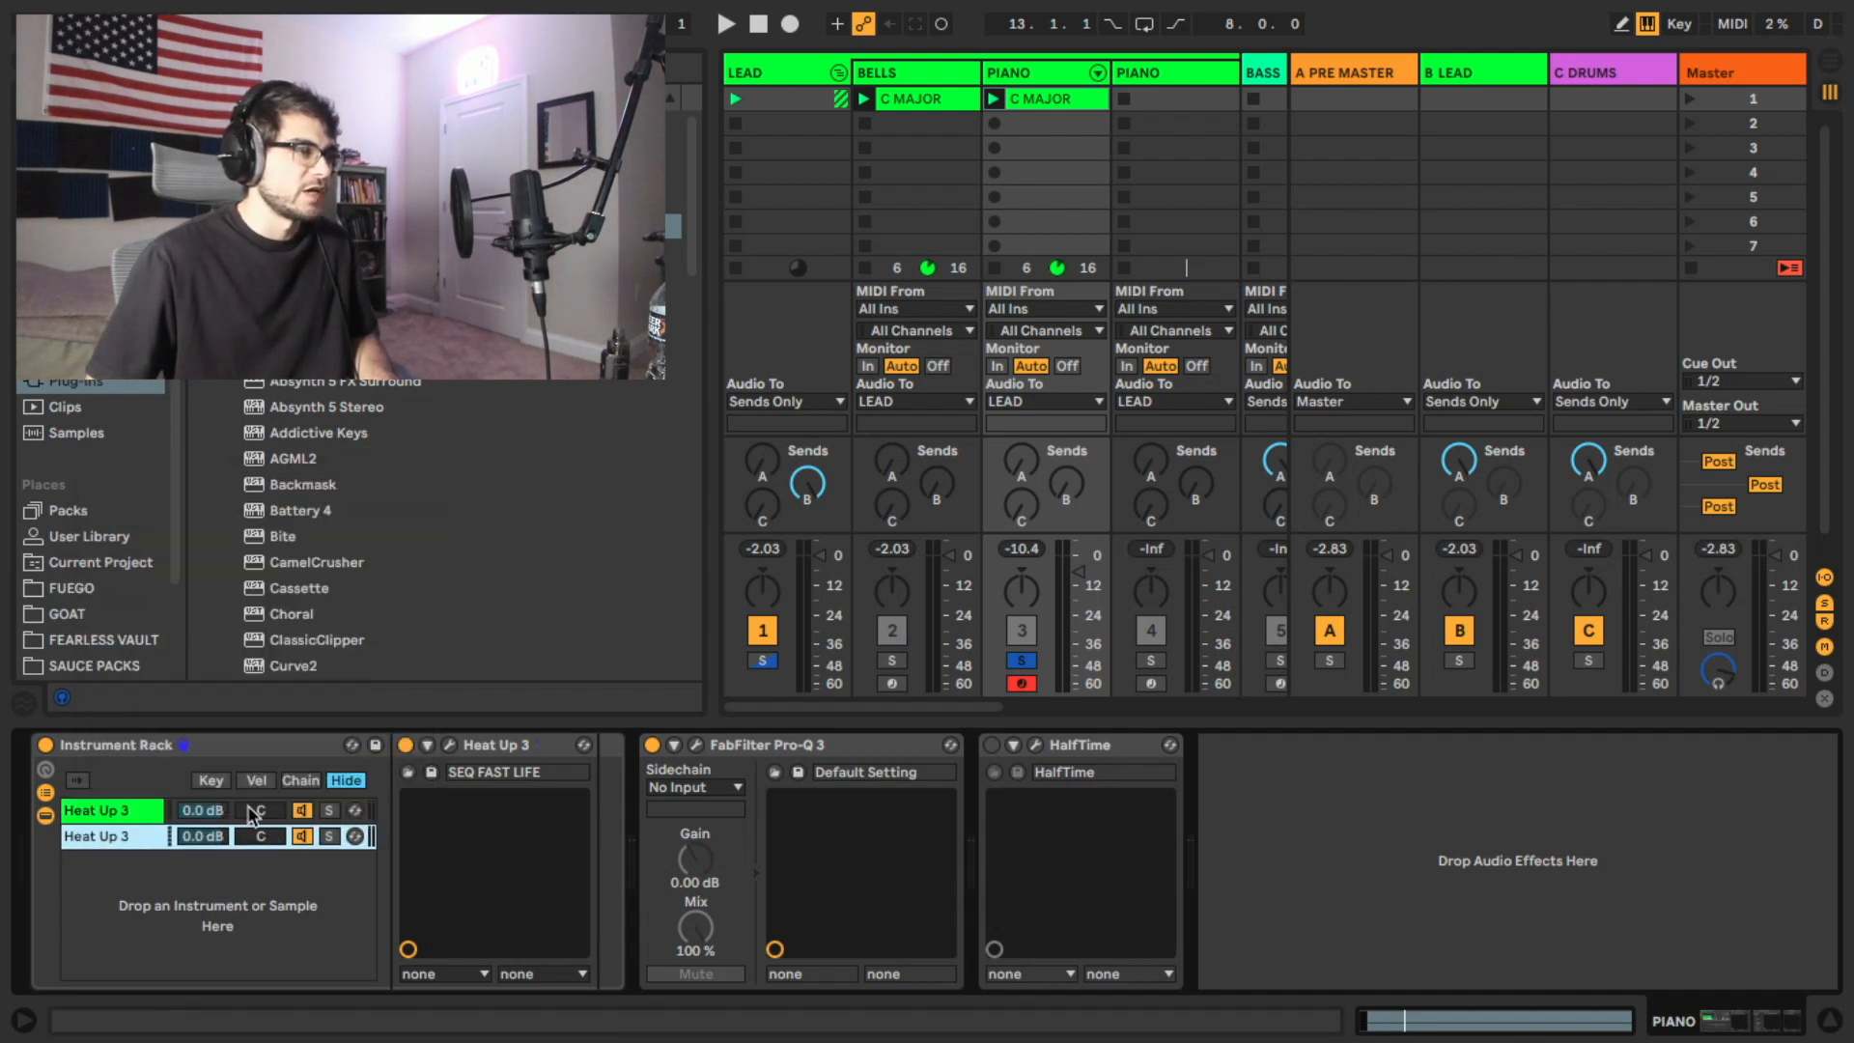
Pan the two Heat Up 3 chains apart, the first to 7R and the second to 8L, auditioning them during playback
drag(263, 816, 263, 807)
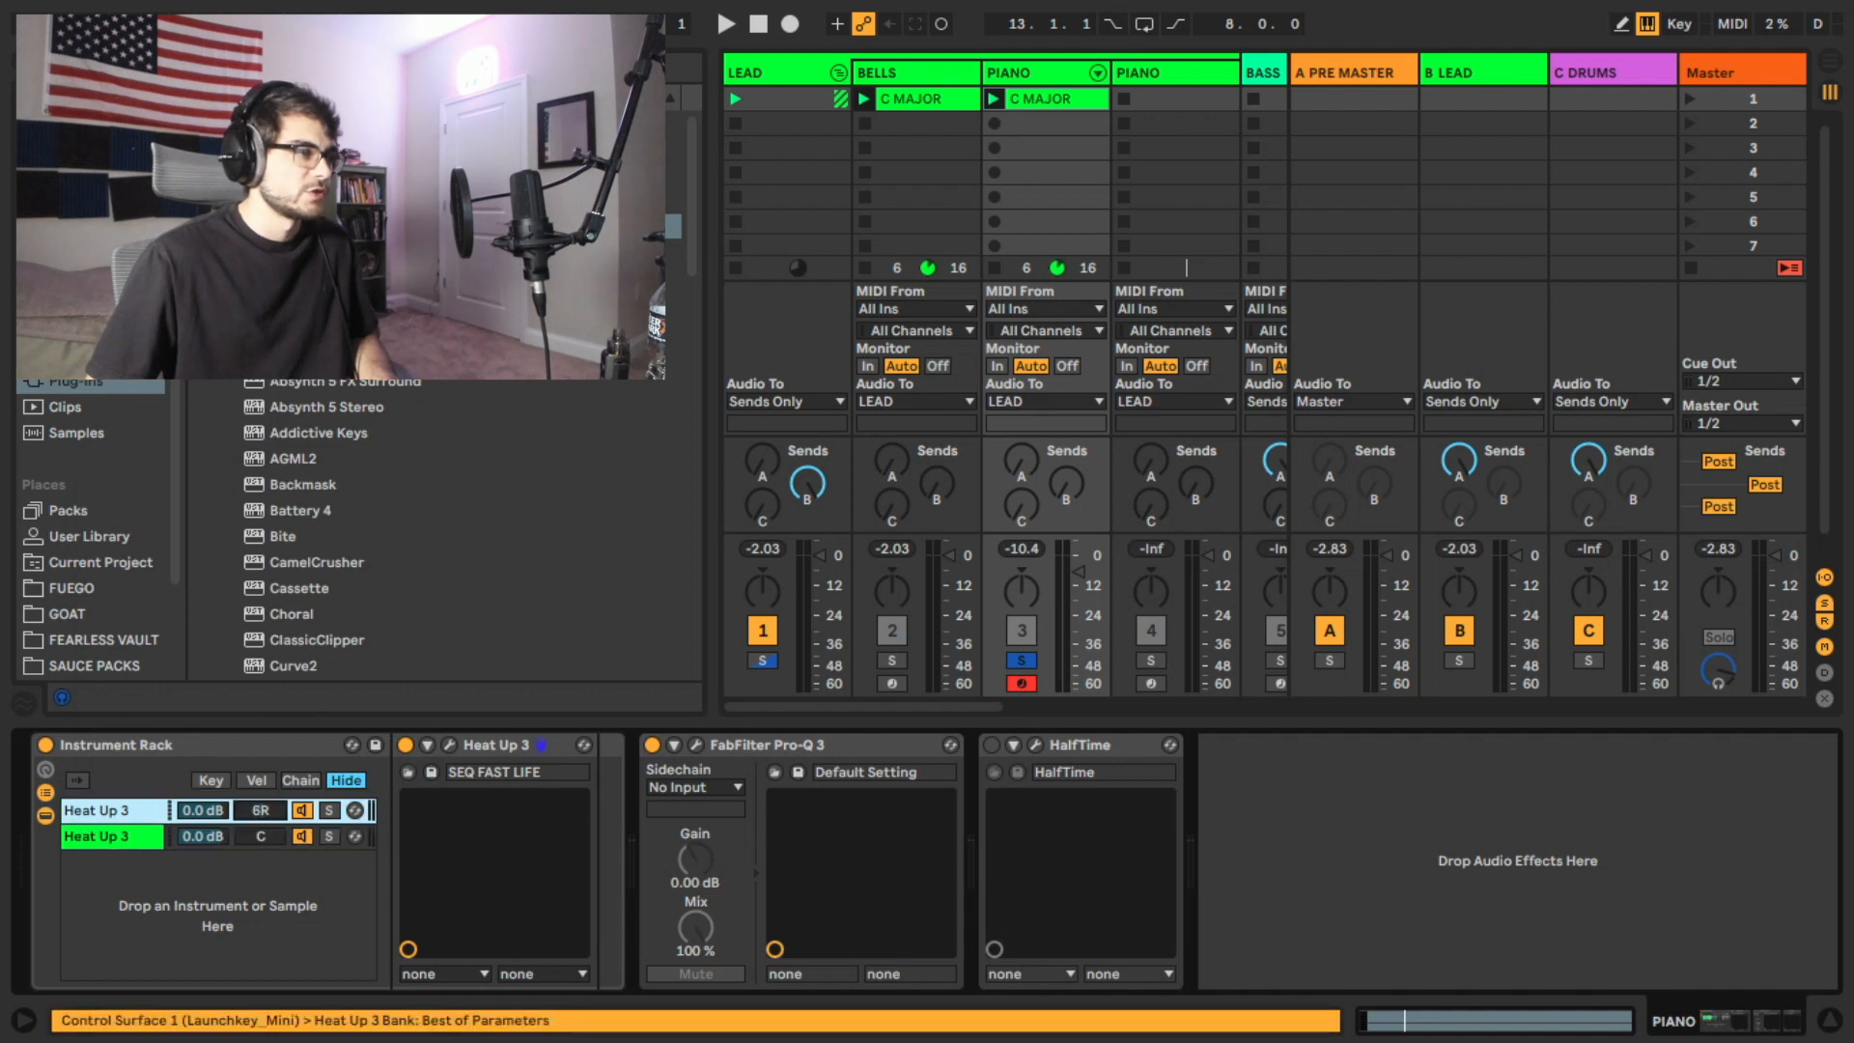
drag(261, 809, 261, 841)
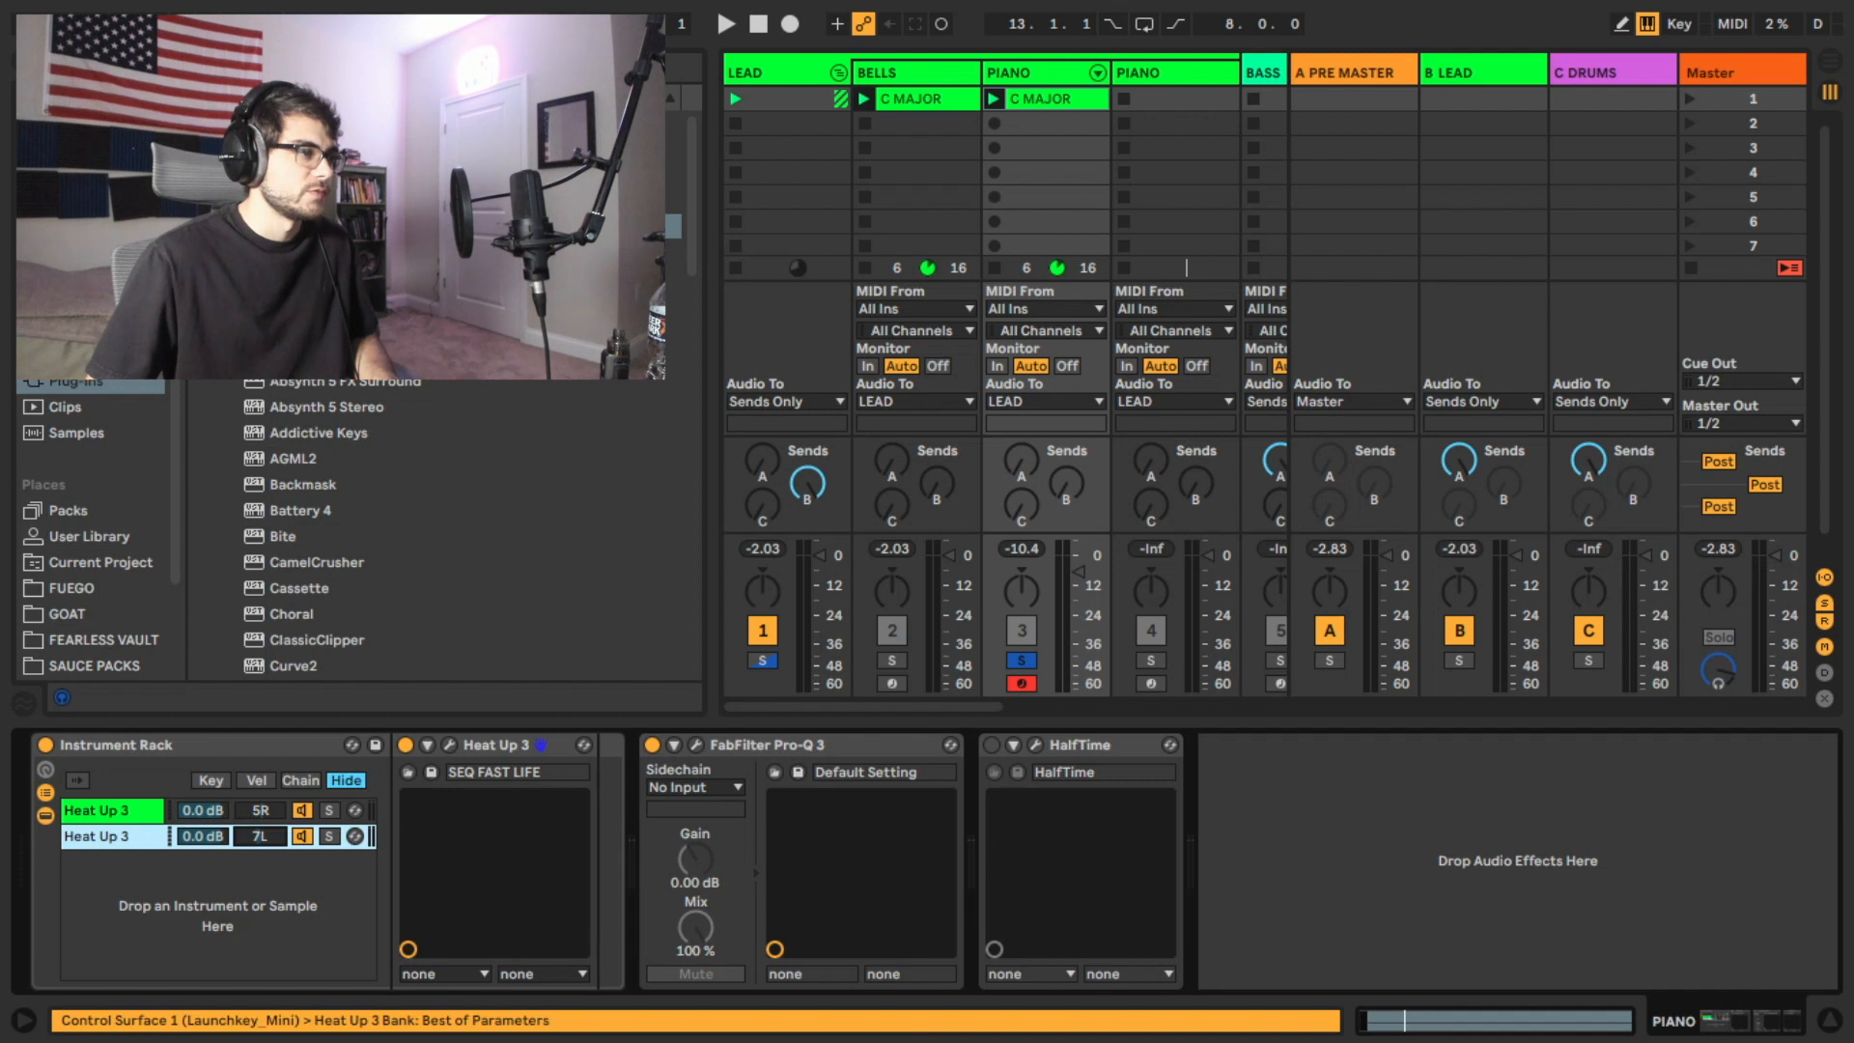
key(space)
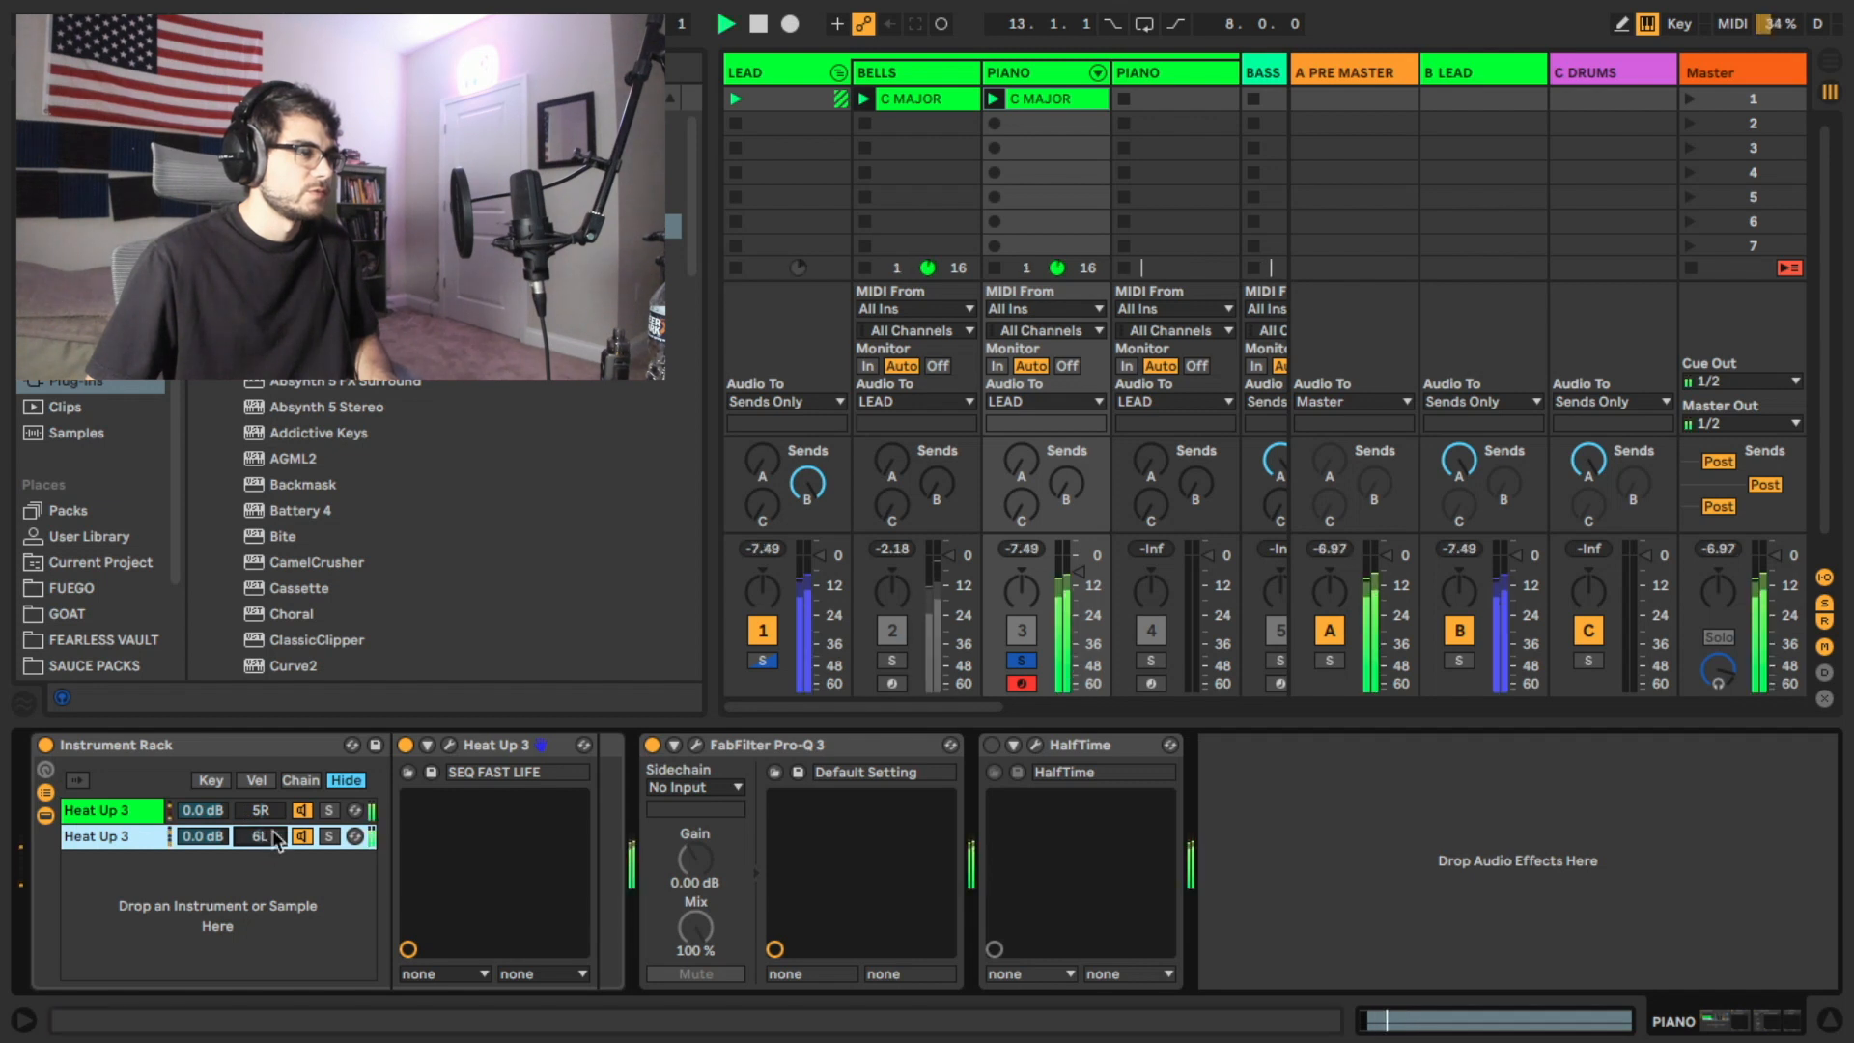
drag(269, 809, 268, 801)
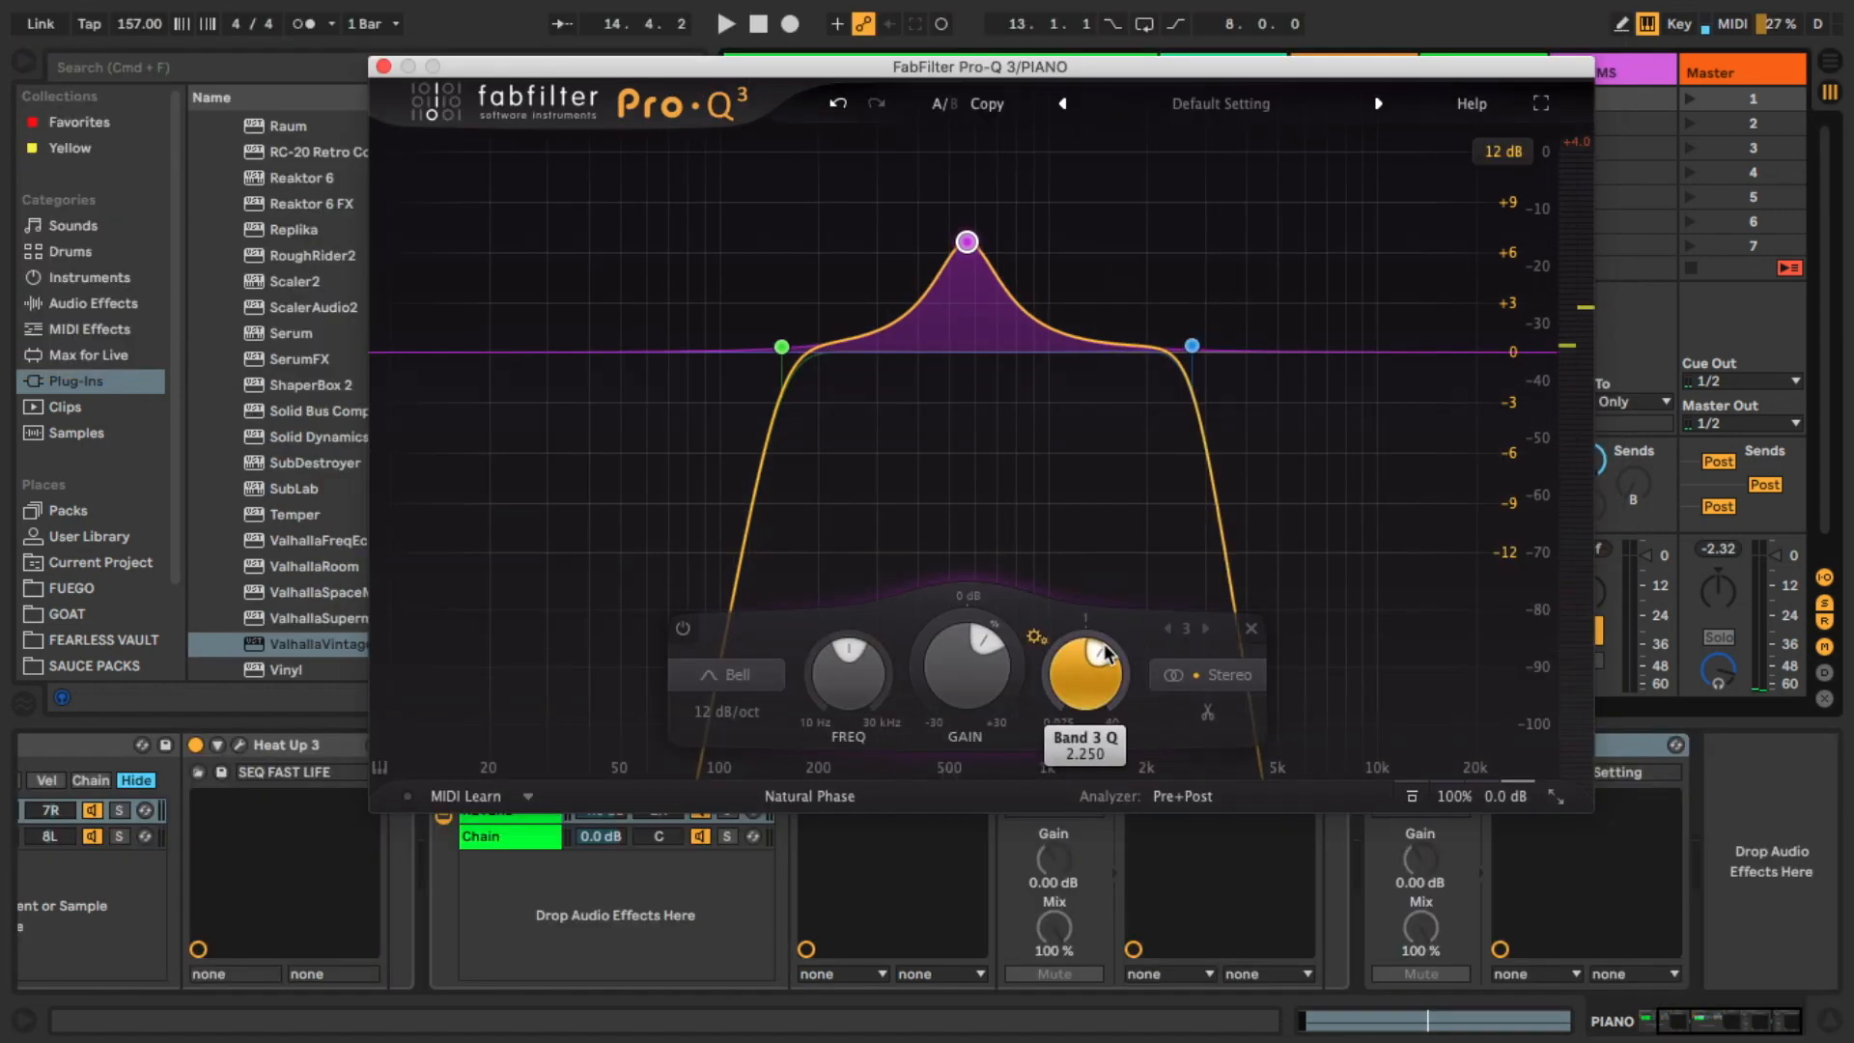
Set the boosted bell band's Q to about 2.67 in Pro-Q 3 and sweep it to about 630 Hz during playback
scroll(997, 278, up, 3)
scroll(998, 278, down, 3)
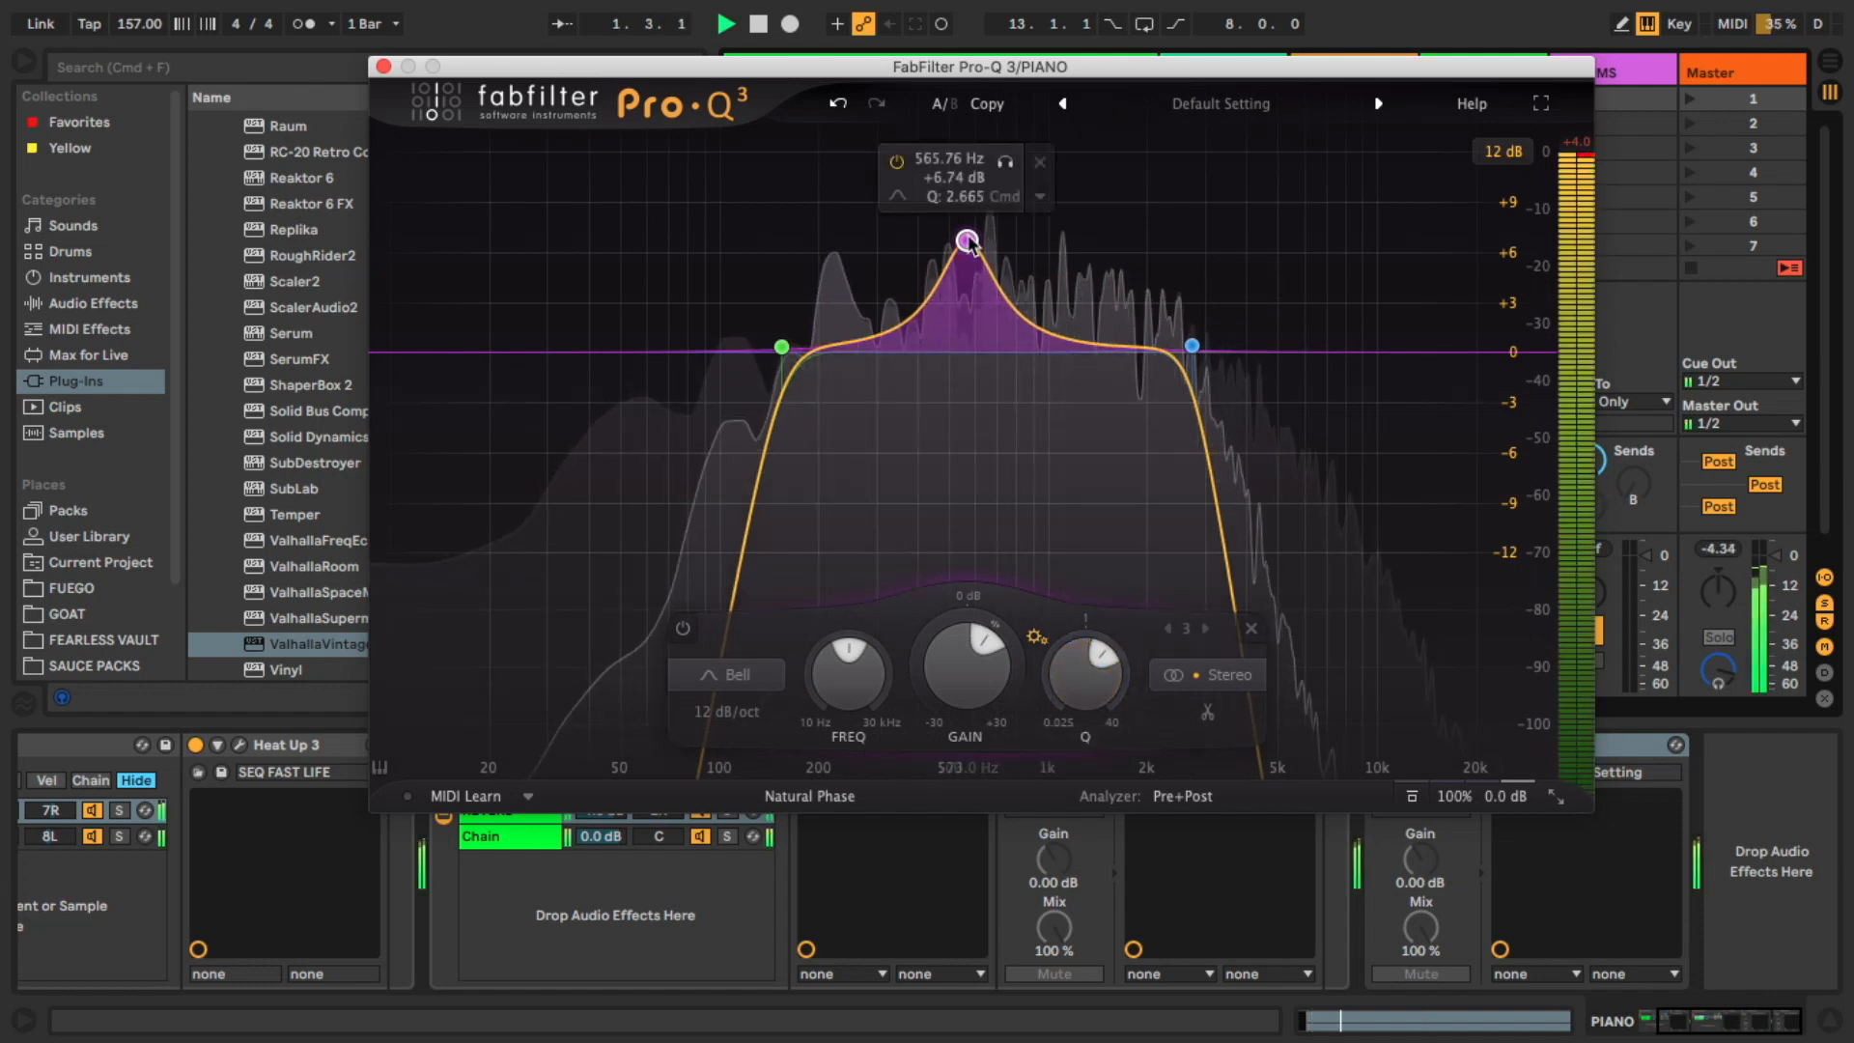
drag(966, 239, 983, 198)
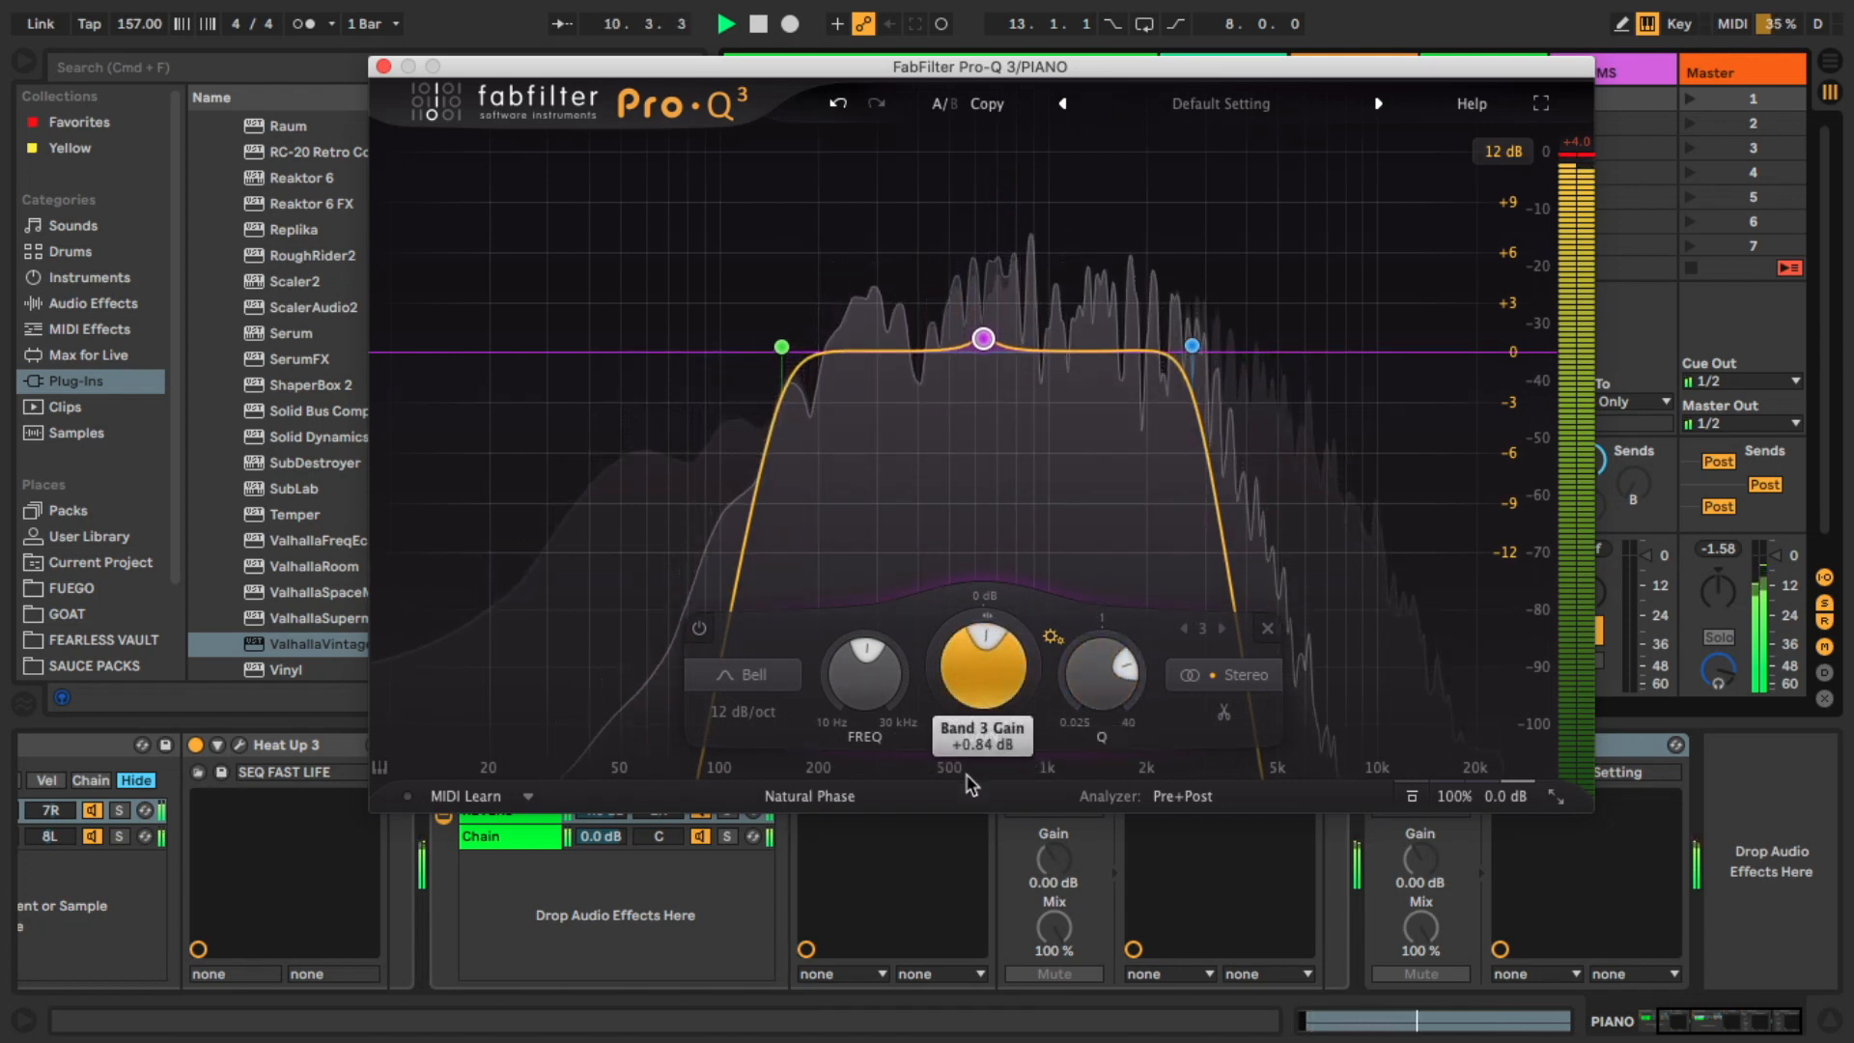
Turn the bell band into a narrow cut of about 2.2 dB with a Q of about 14.6, nudging its frequency slightly higher
drag(970, 784, 968, 794)
drag(975, 608, 970, 647)
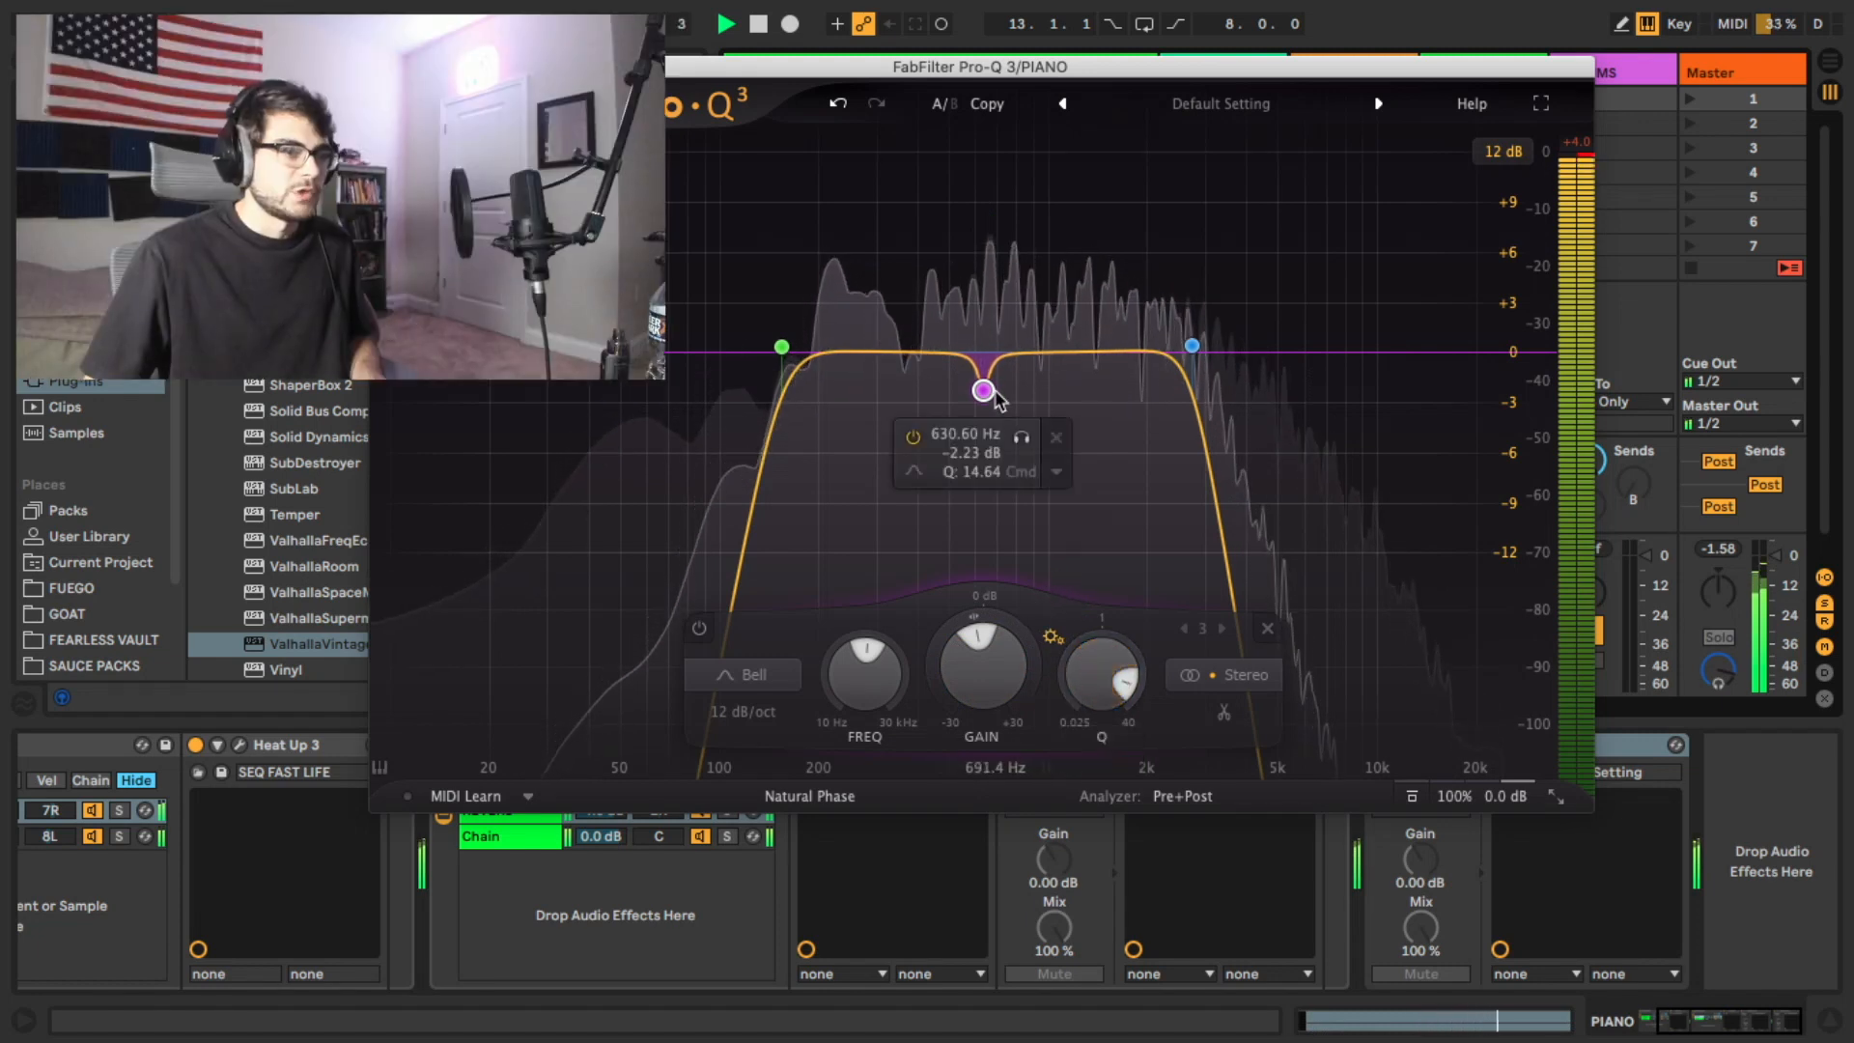
mouse_move(985, 390)
mouse_down()
mouse_move(1018, 392)
mouse_move(998, 388)
mouse_up()
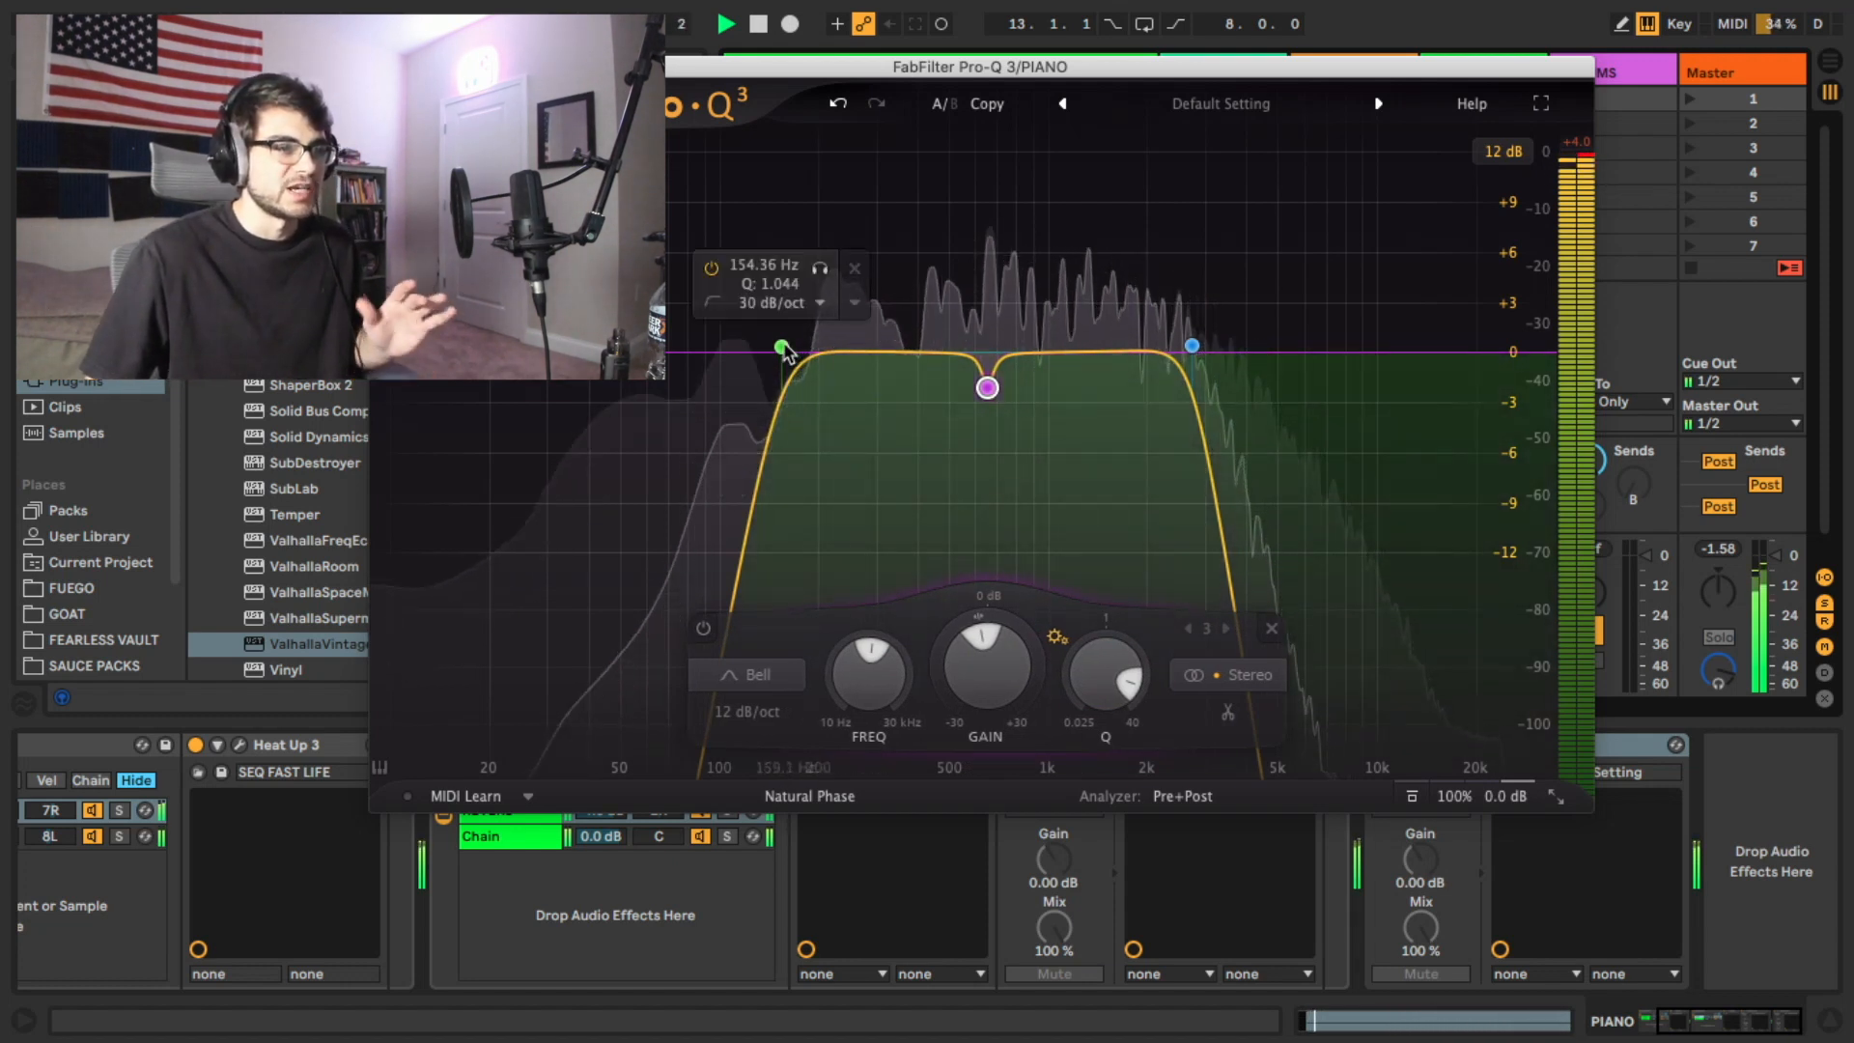
Add a band on the EQ curve between the low cut and the narrow dip and raise it slightly
click(842, 356)
drag(845, 359, 873, 331)
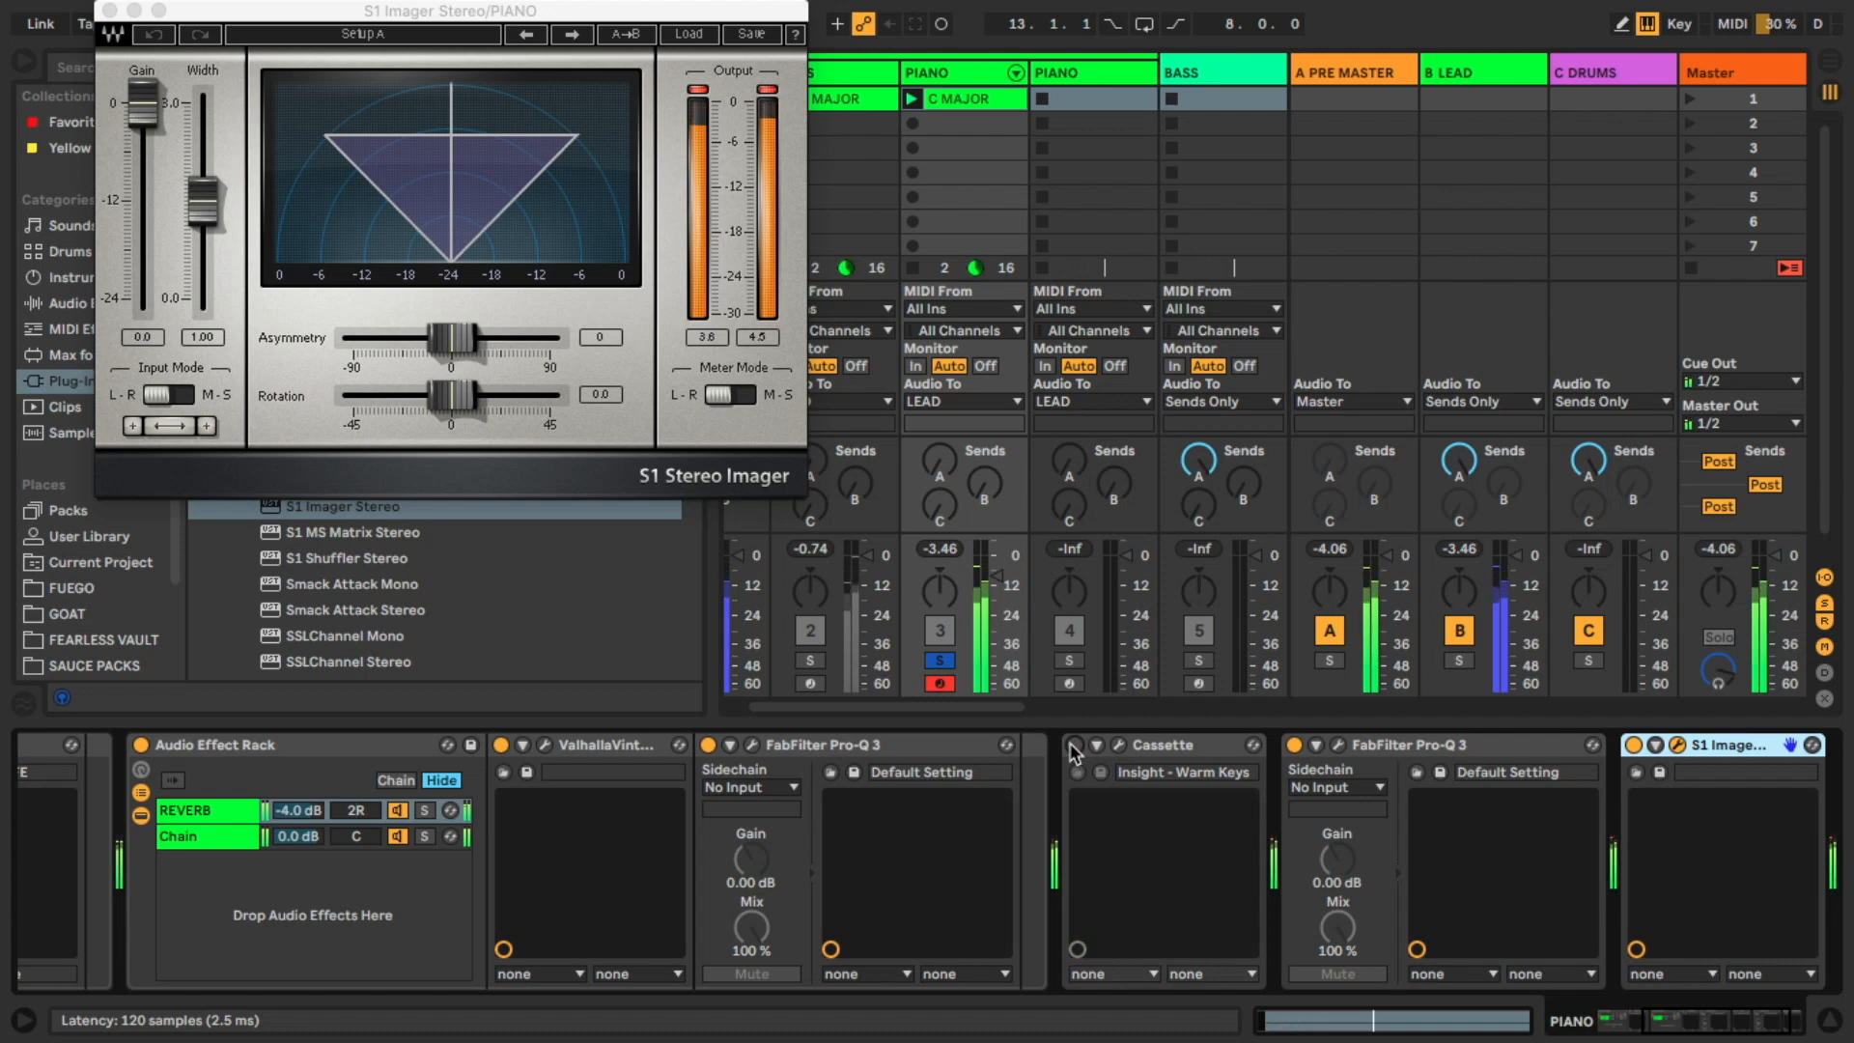
Open Cassette with the Insight - Warm Keys preset on the PIANO track and adjust the mix in its advanced settings
click(1120, 747)
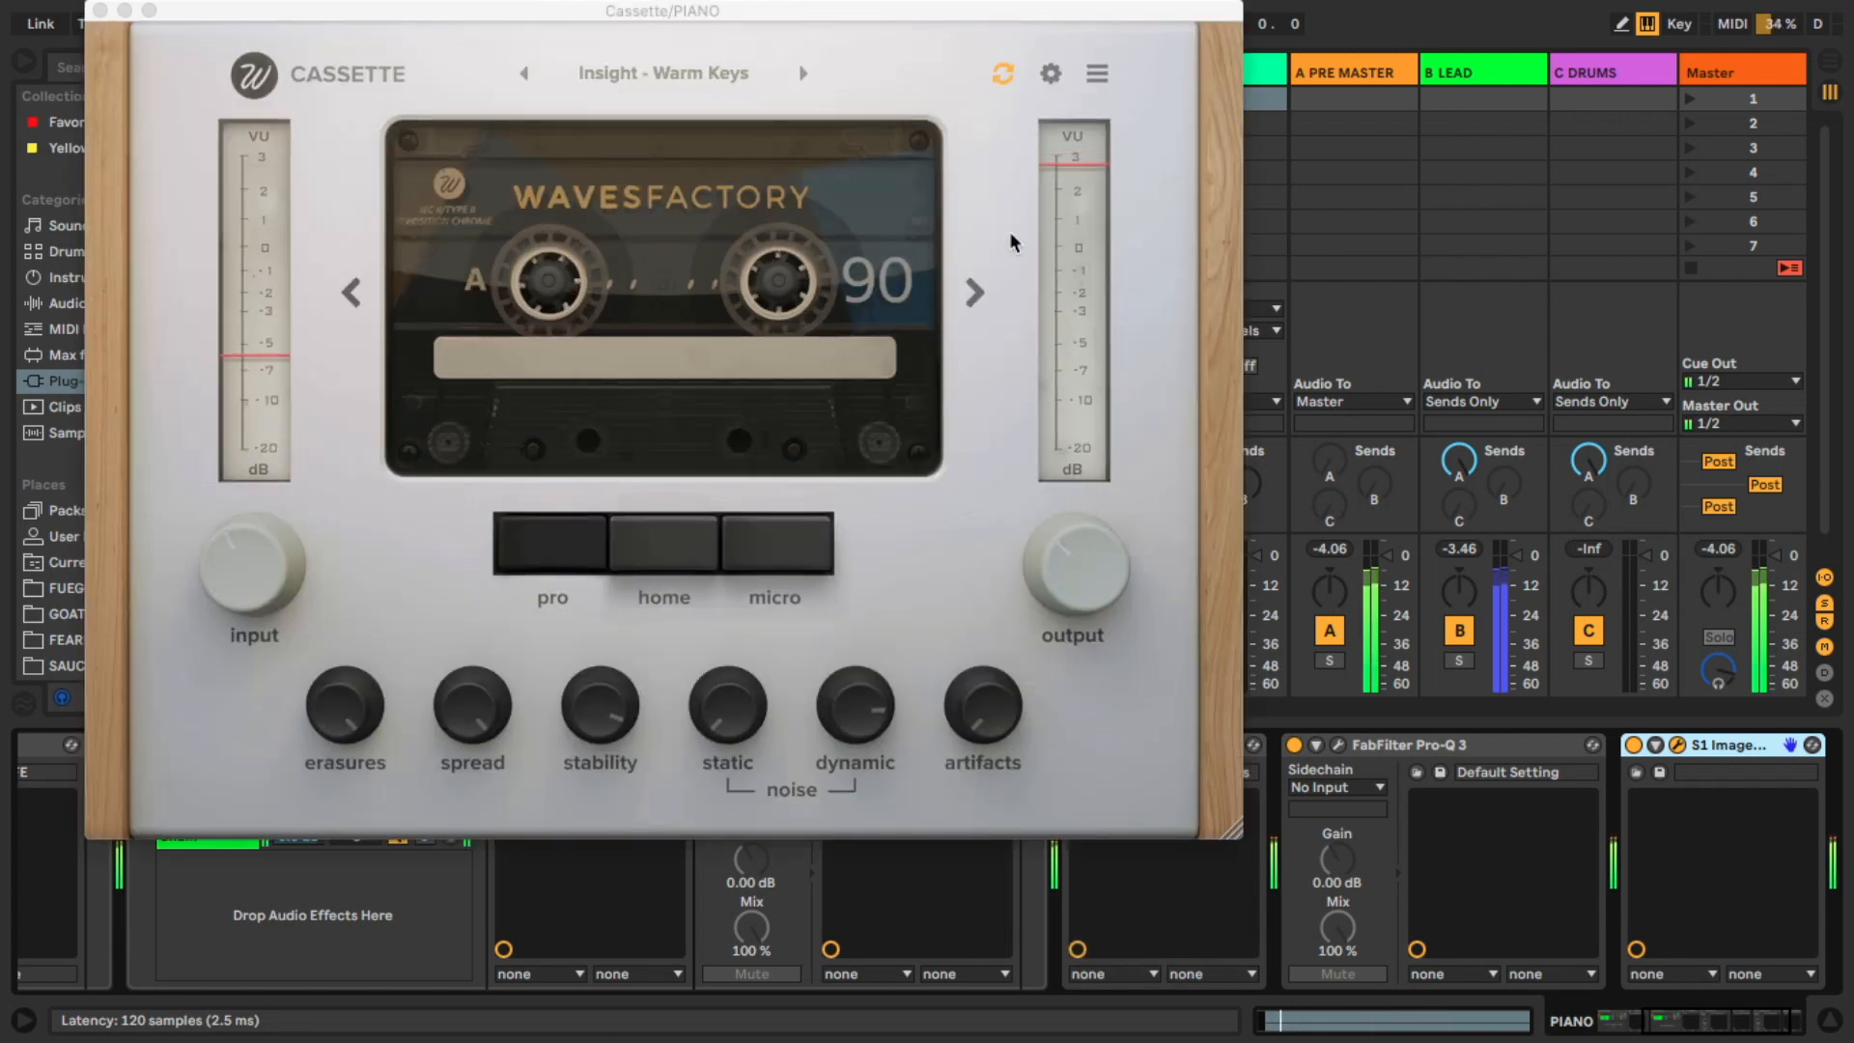
click(1050, 76)
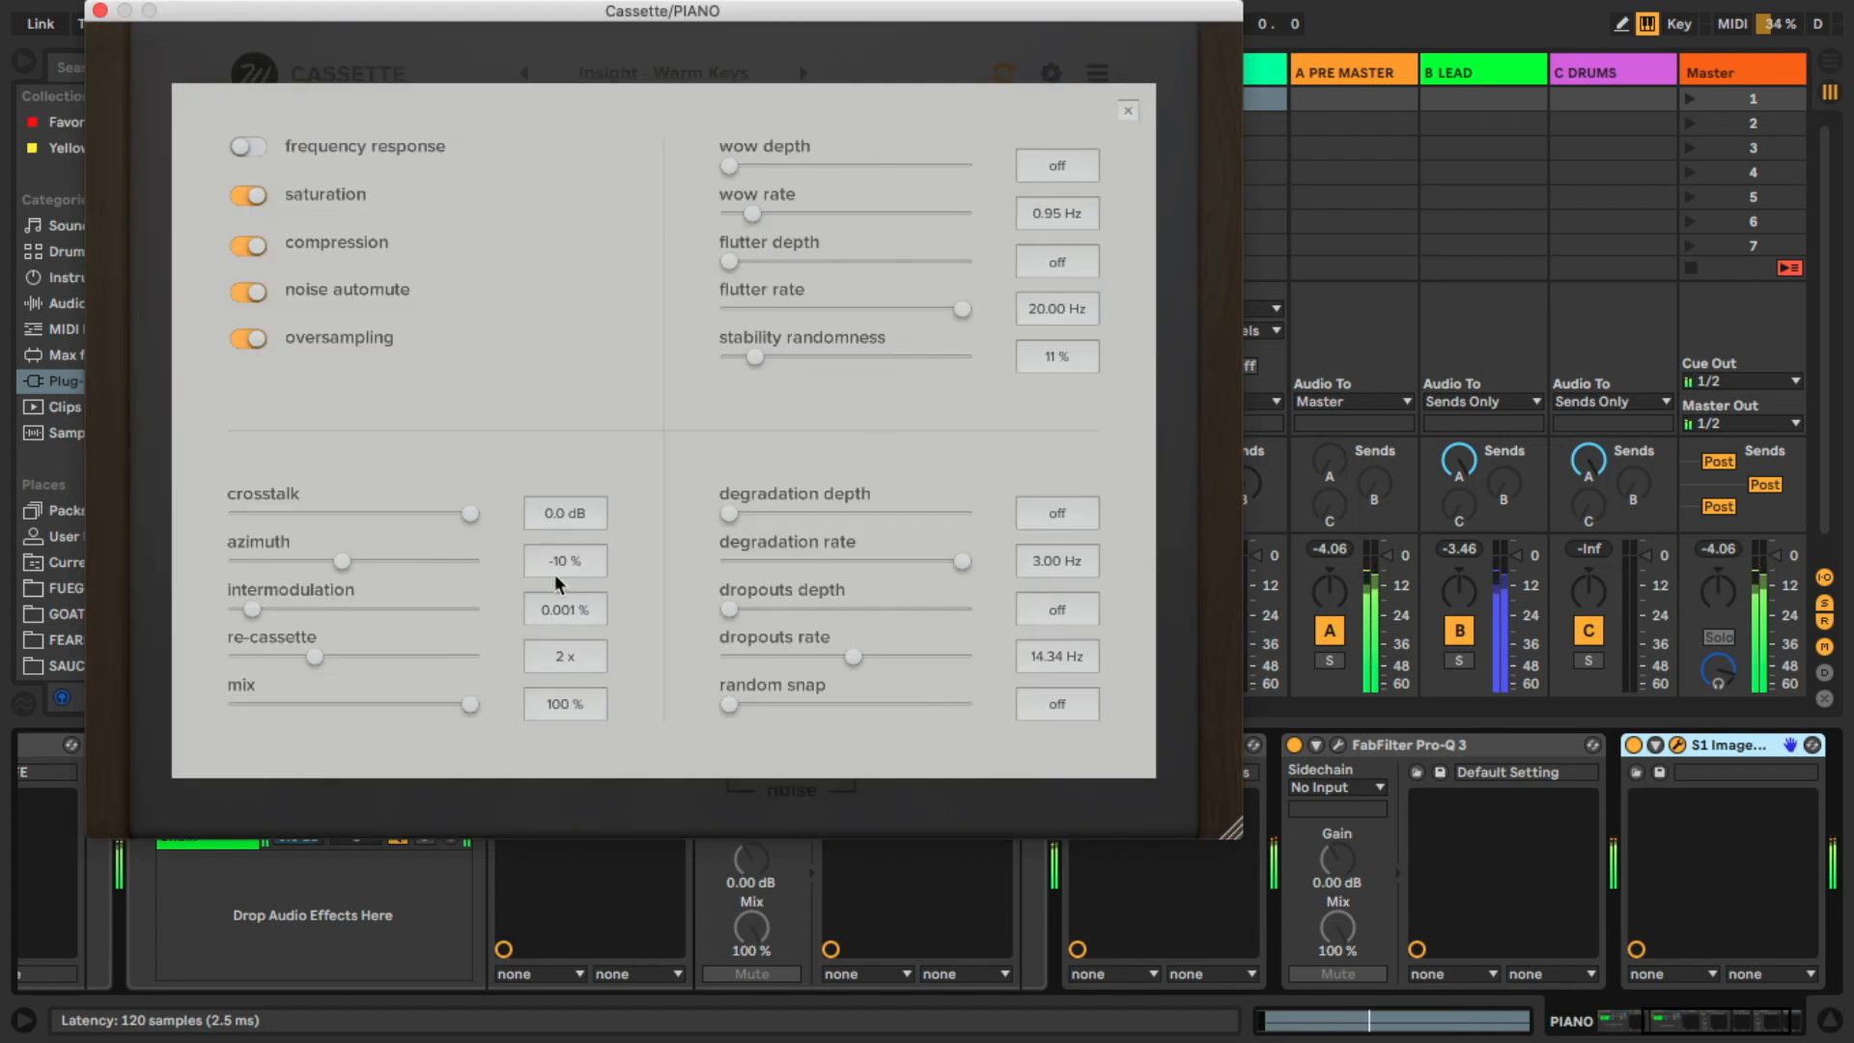
drag(378, 702, 432, 709)
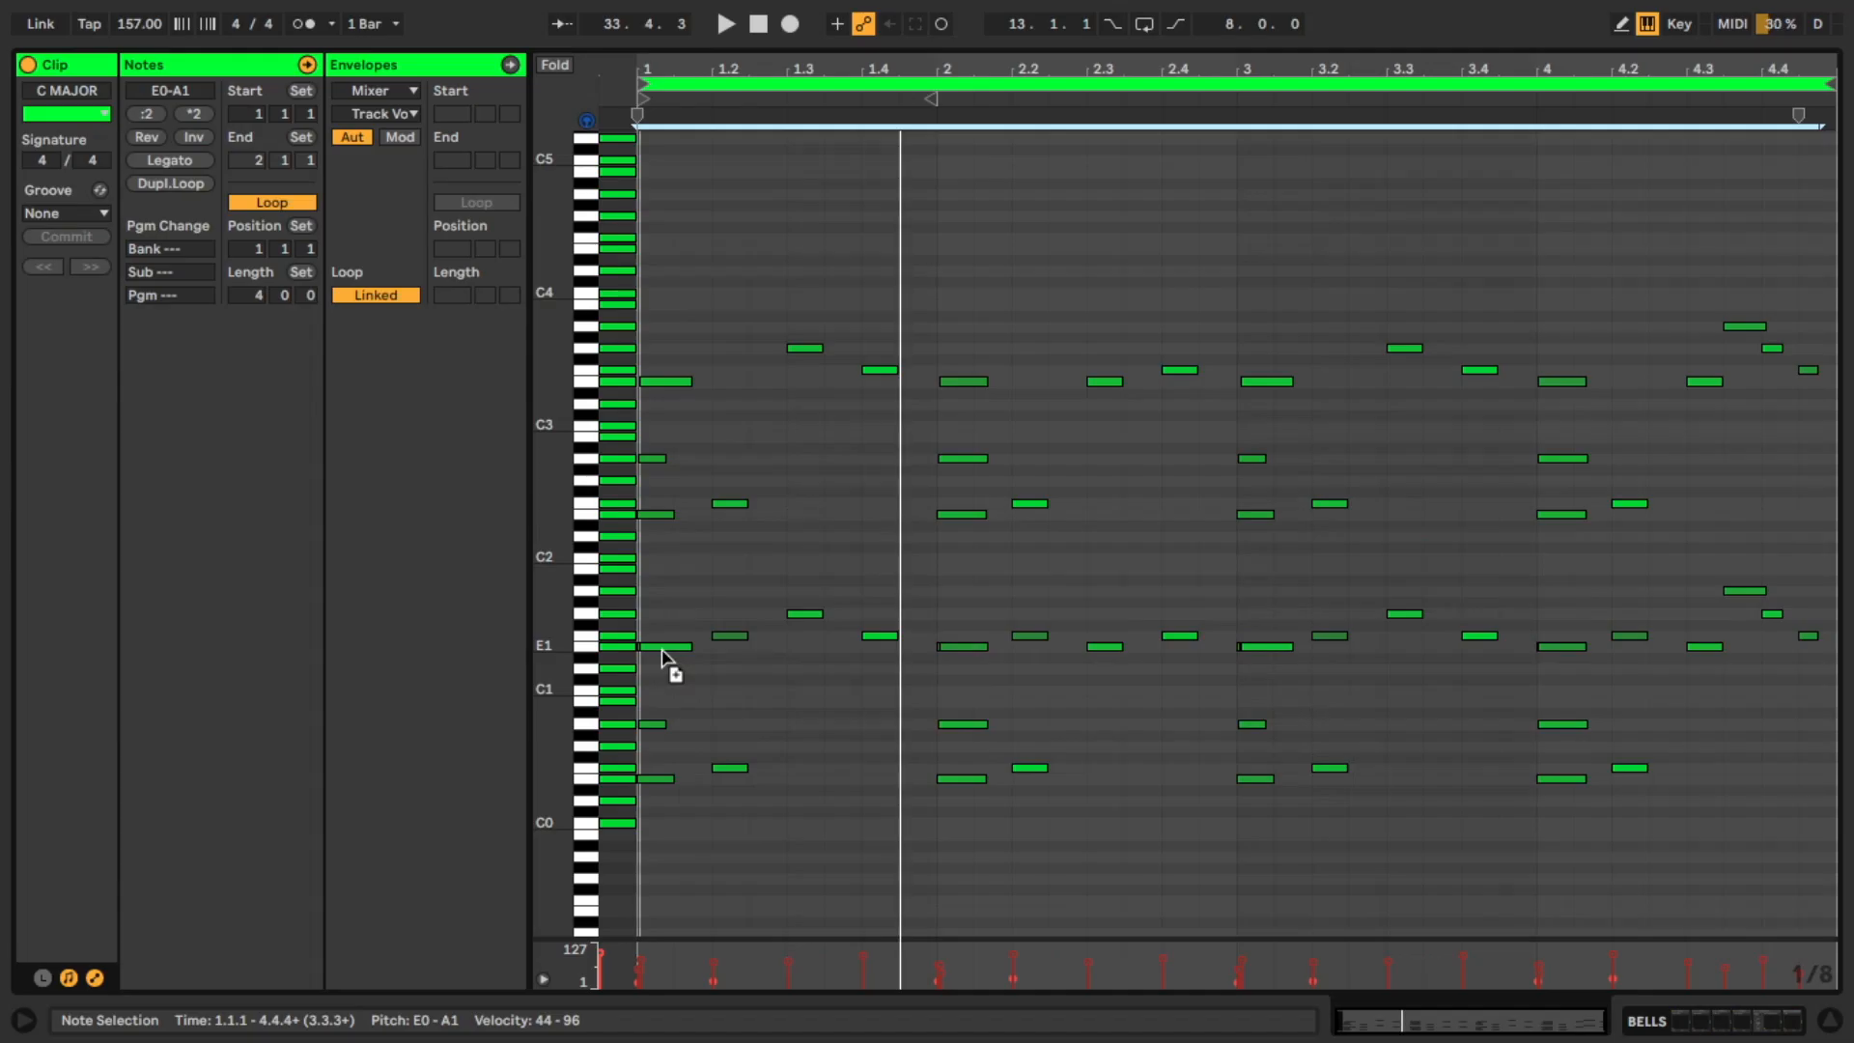
Place the copied BELLS melody notes at E0–A1, two octaves below the originals, and audition the clip
key(space)
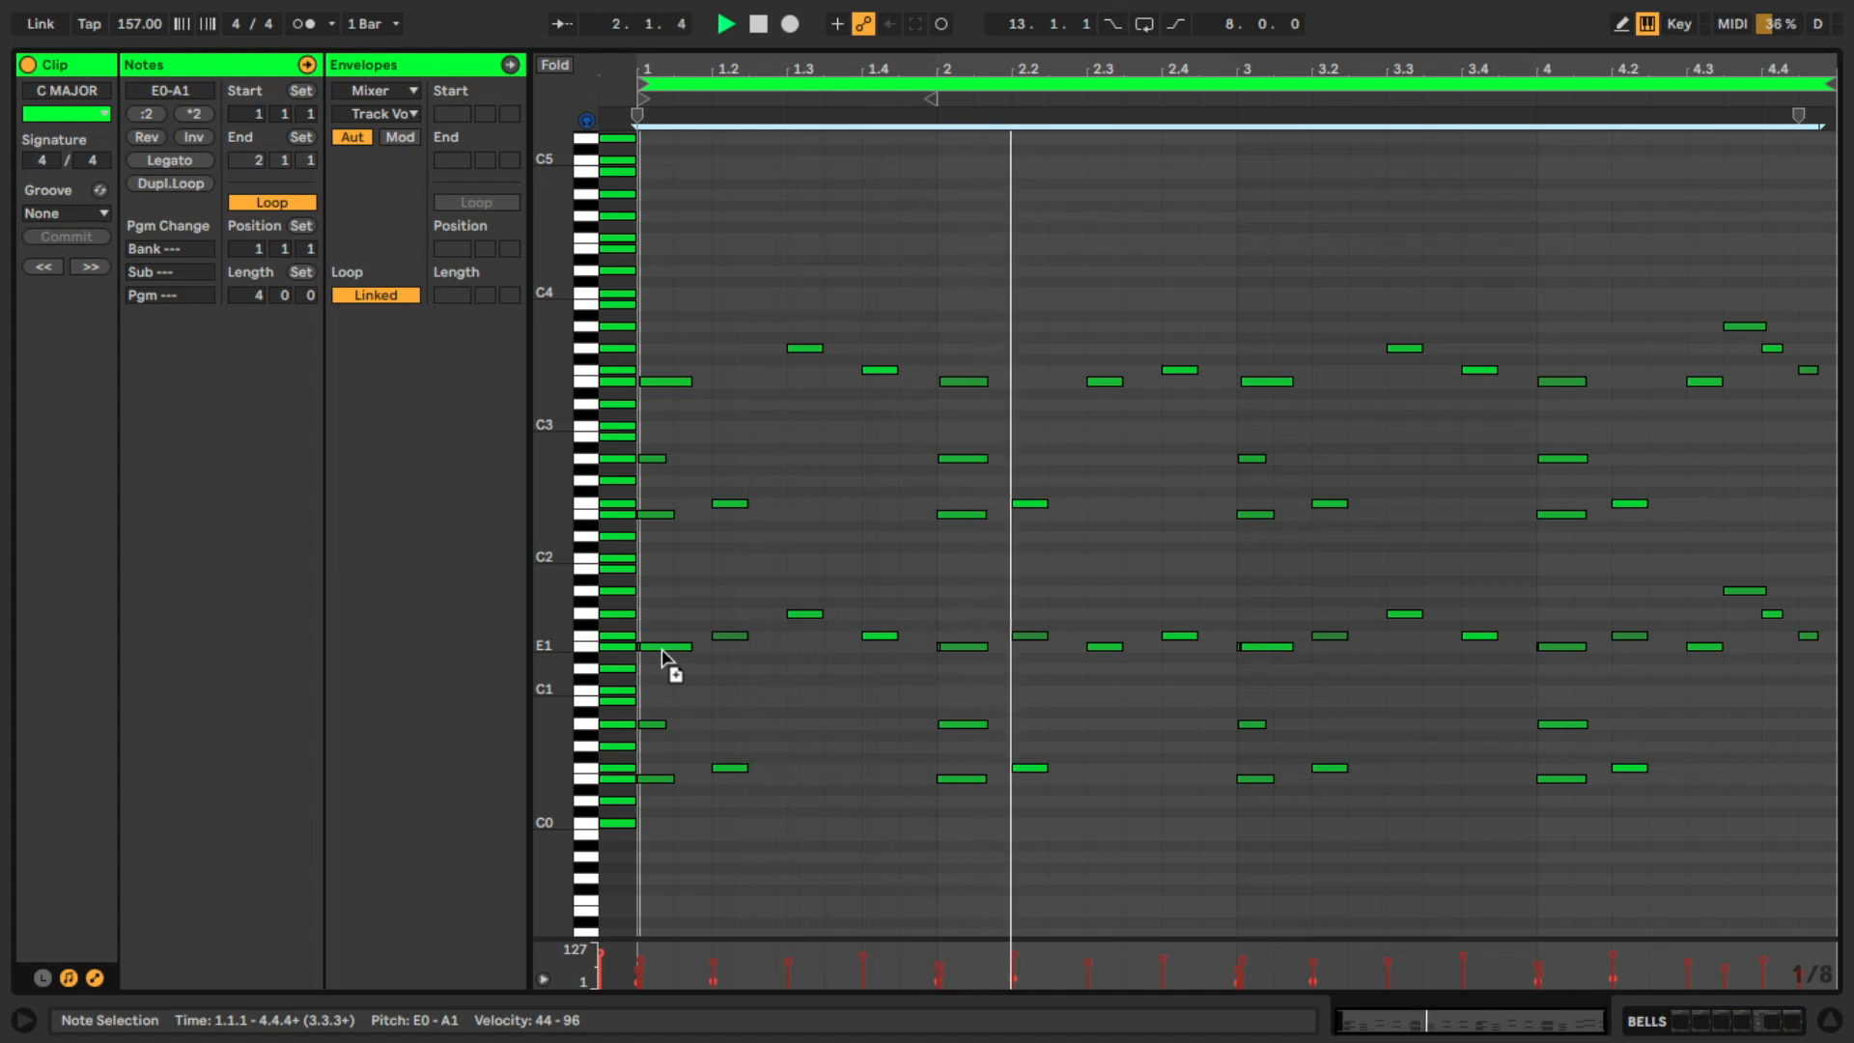
drag(662, 648, 662, 647)
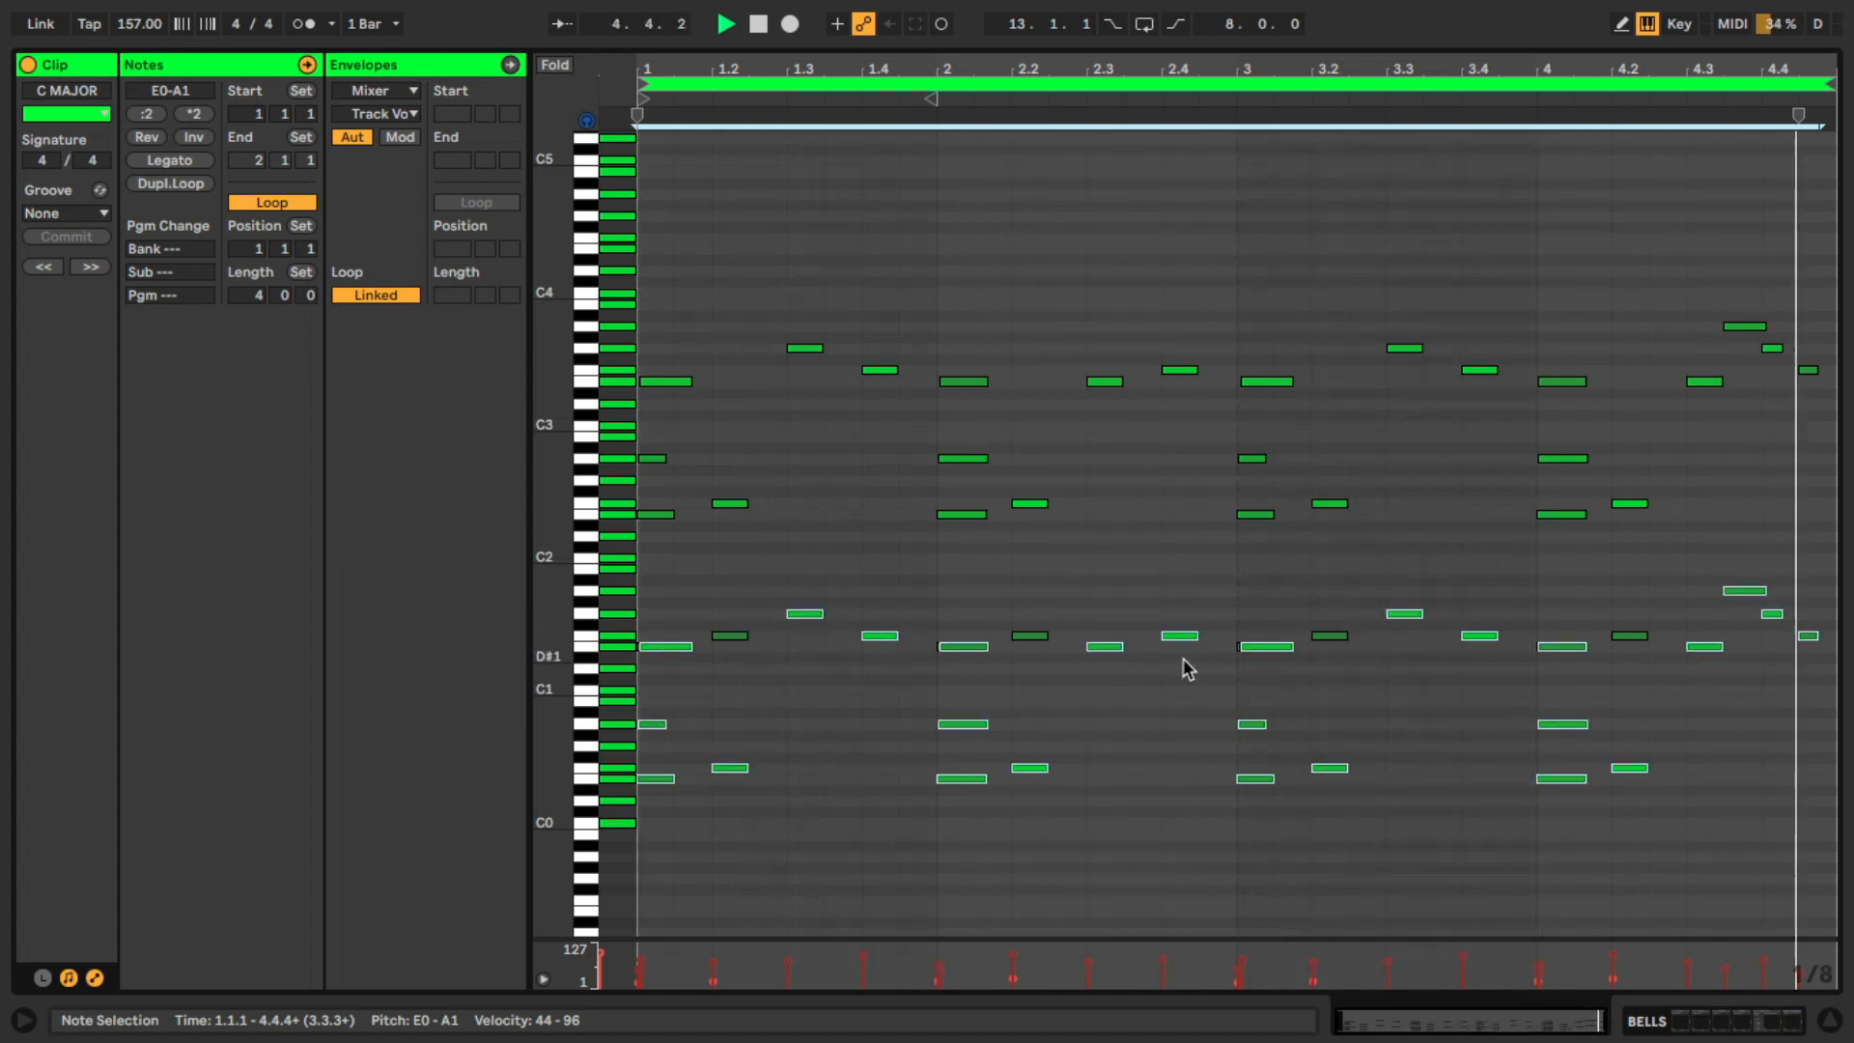
click(930, 652)
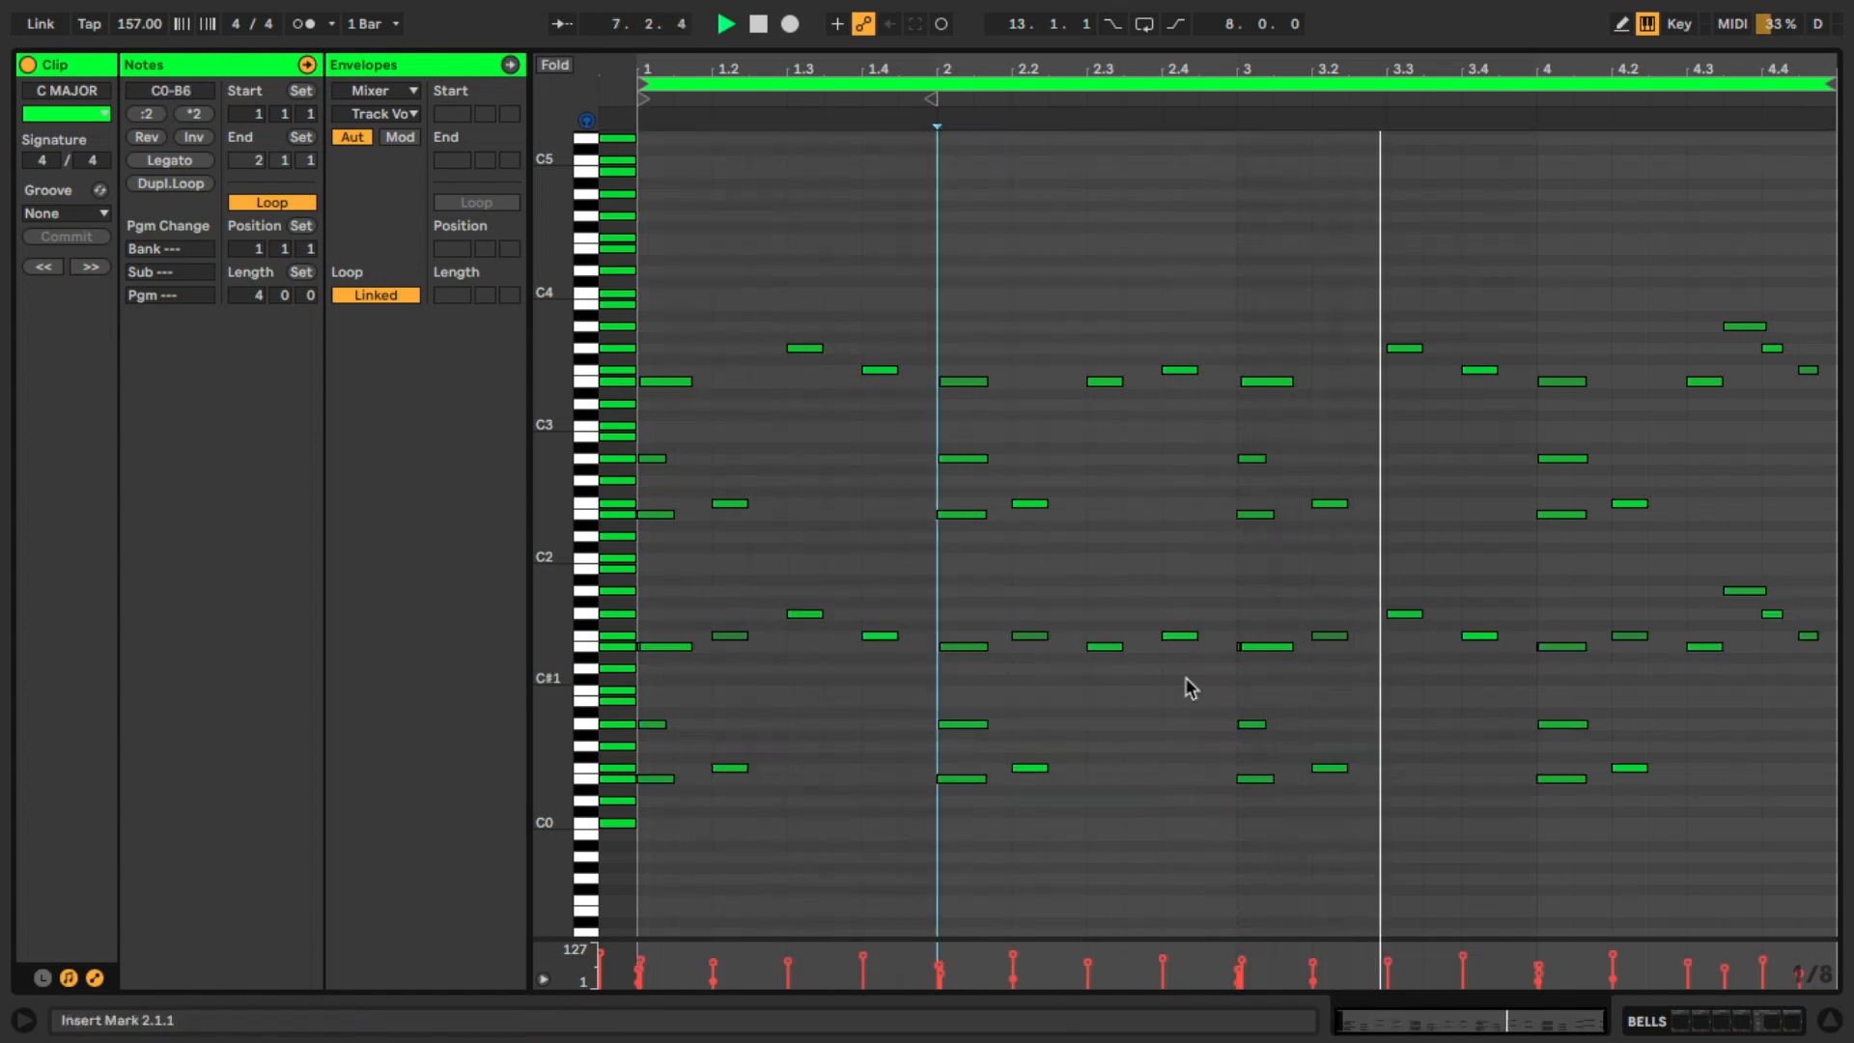
click(1236, 649)
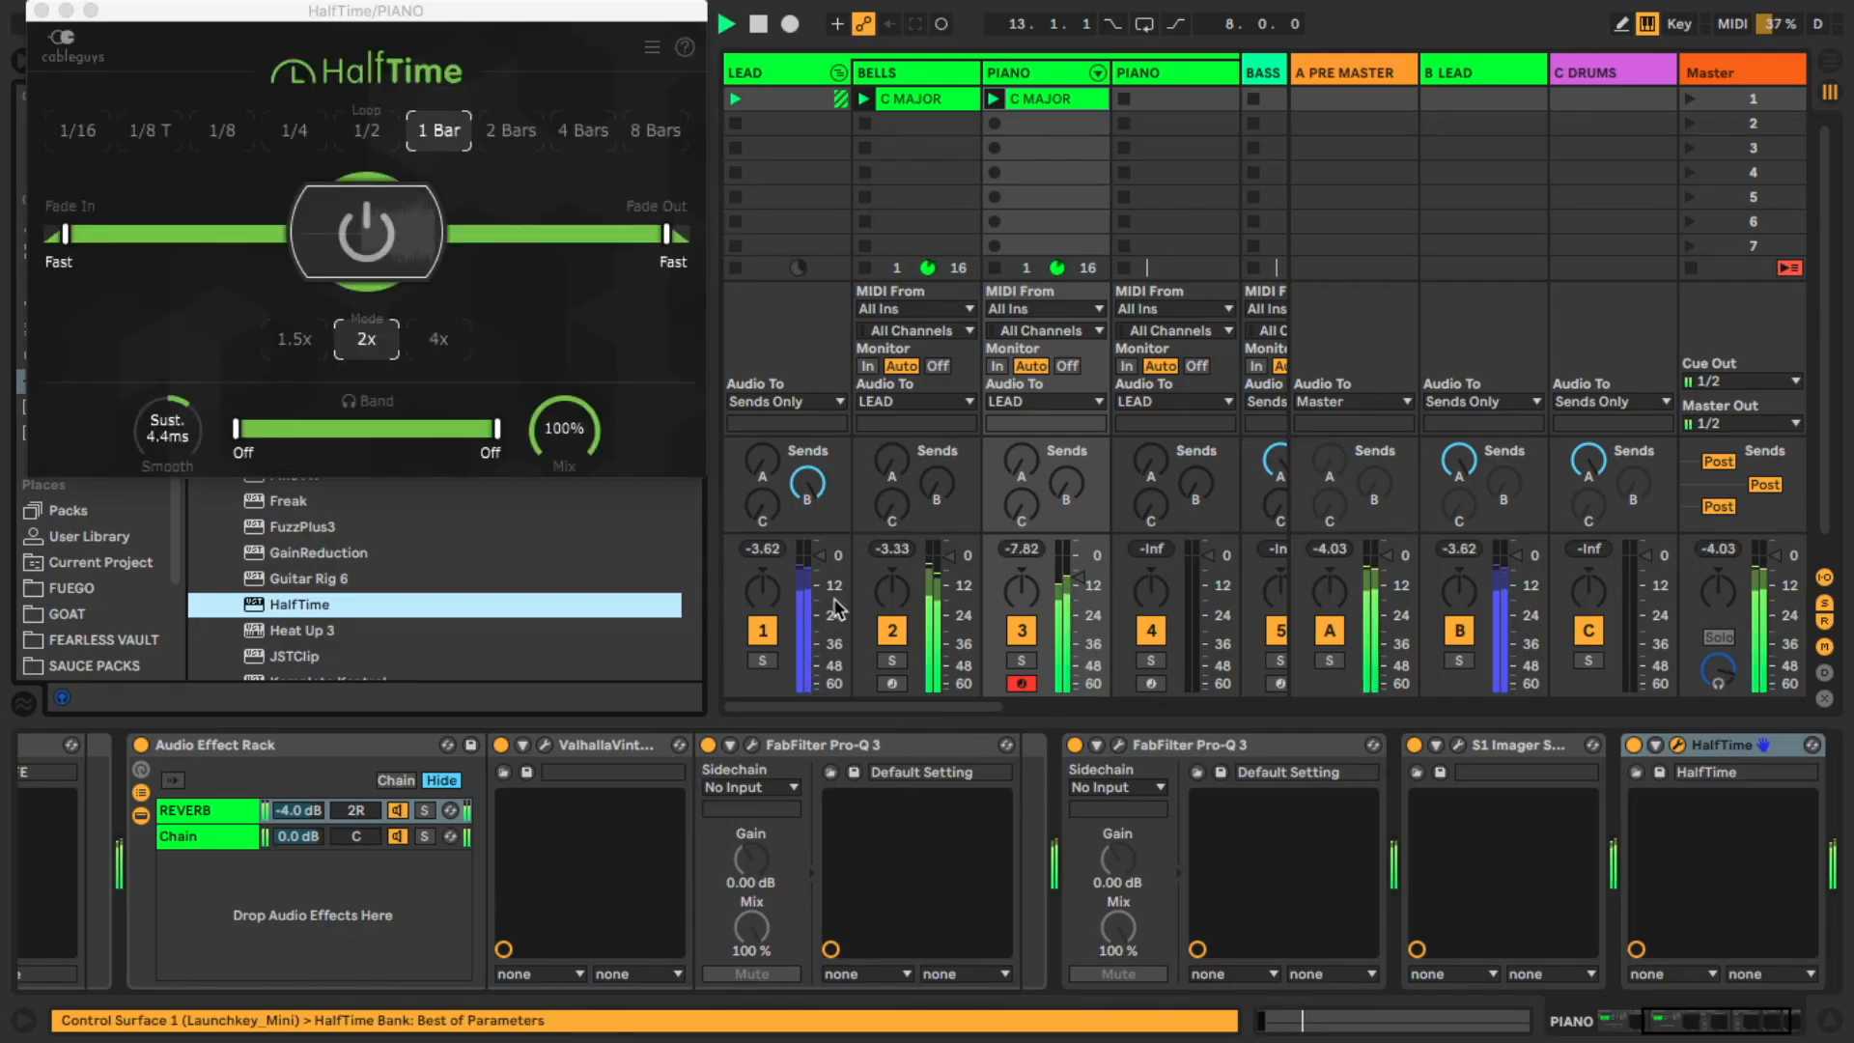
Adjust the PIANO track's volume and move HalfTime directly ahead of the last FabFilter Pro-Q 3 in its chain
click(1079, 577)
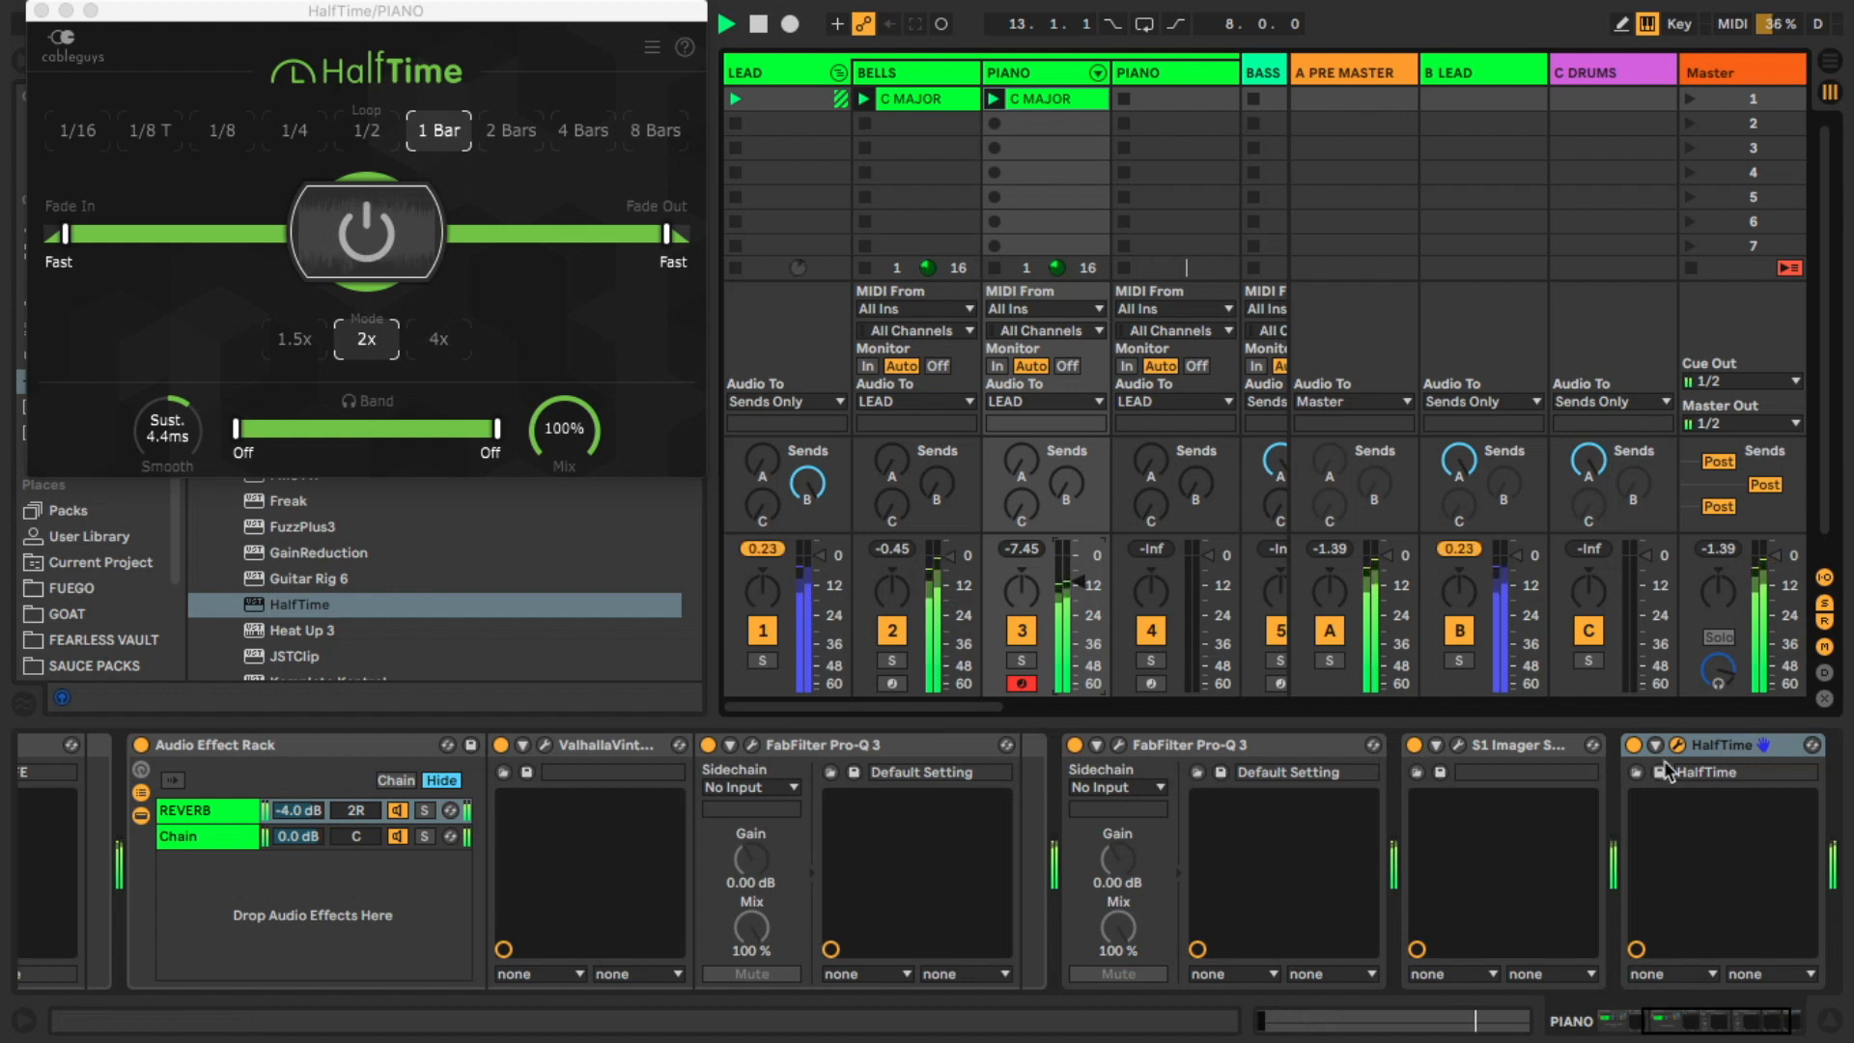
drag(1700, 749, 1214, 767)
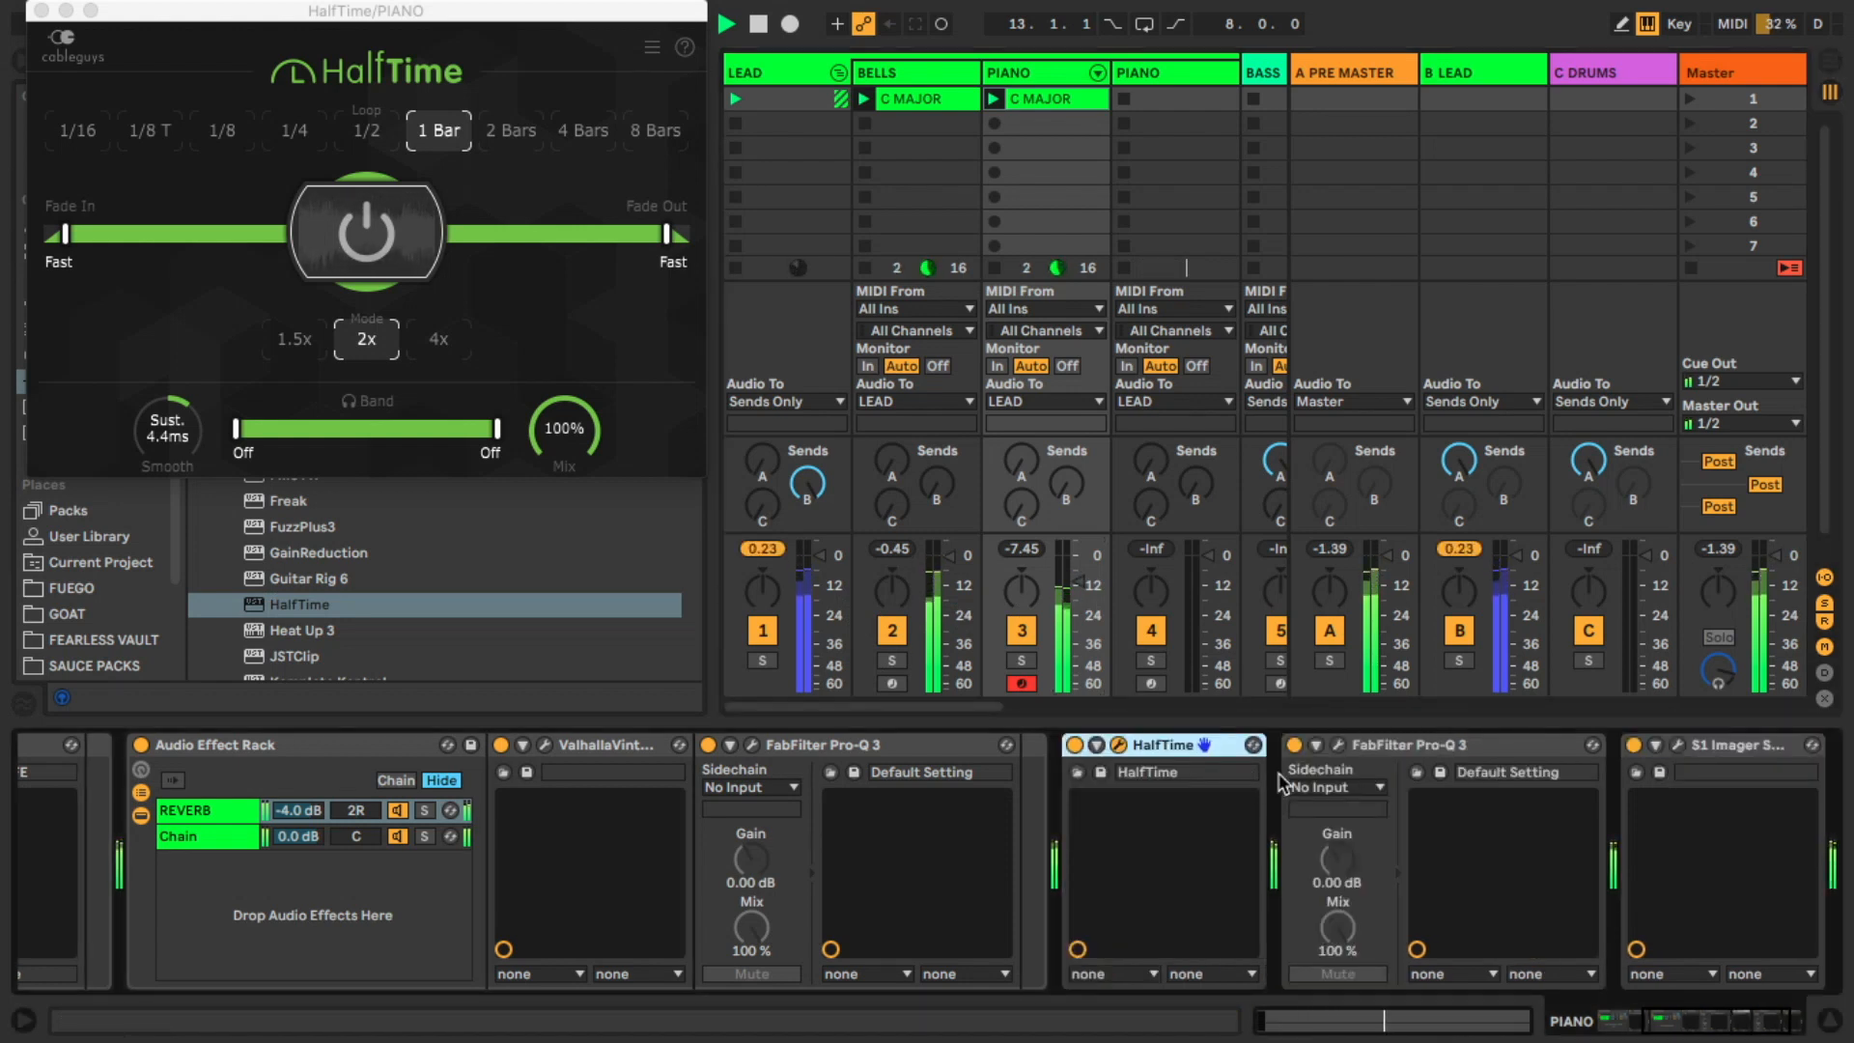
In the Pro-Q 3 after HalfTime, raise the high cut to about 8 kHz and lower the low cut to about 160 Hz
click(1338, 746)
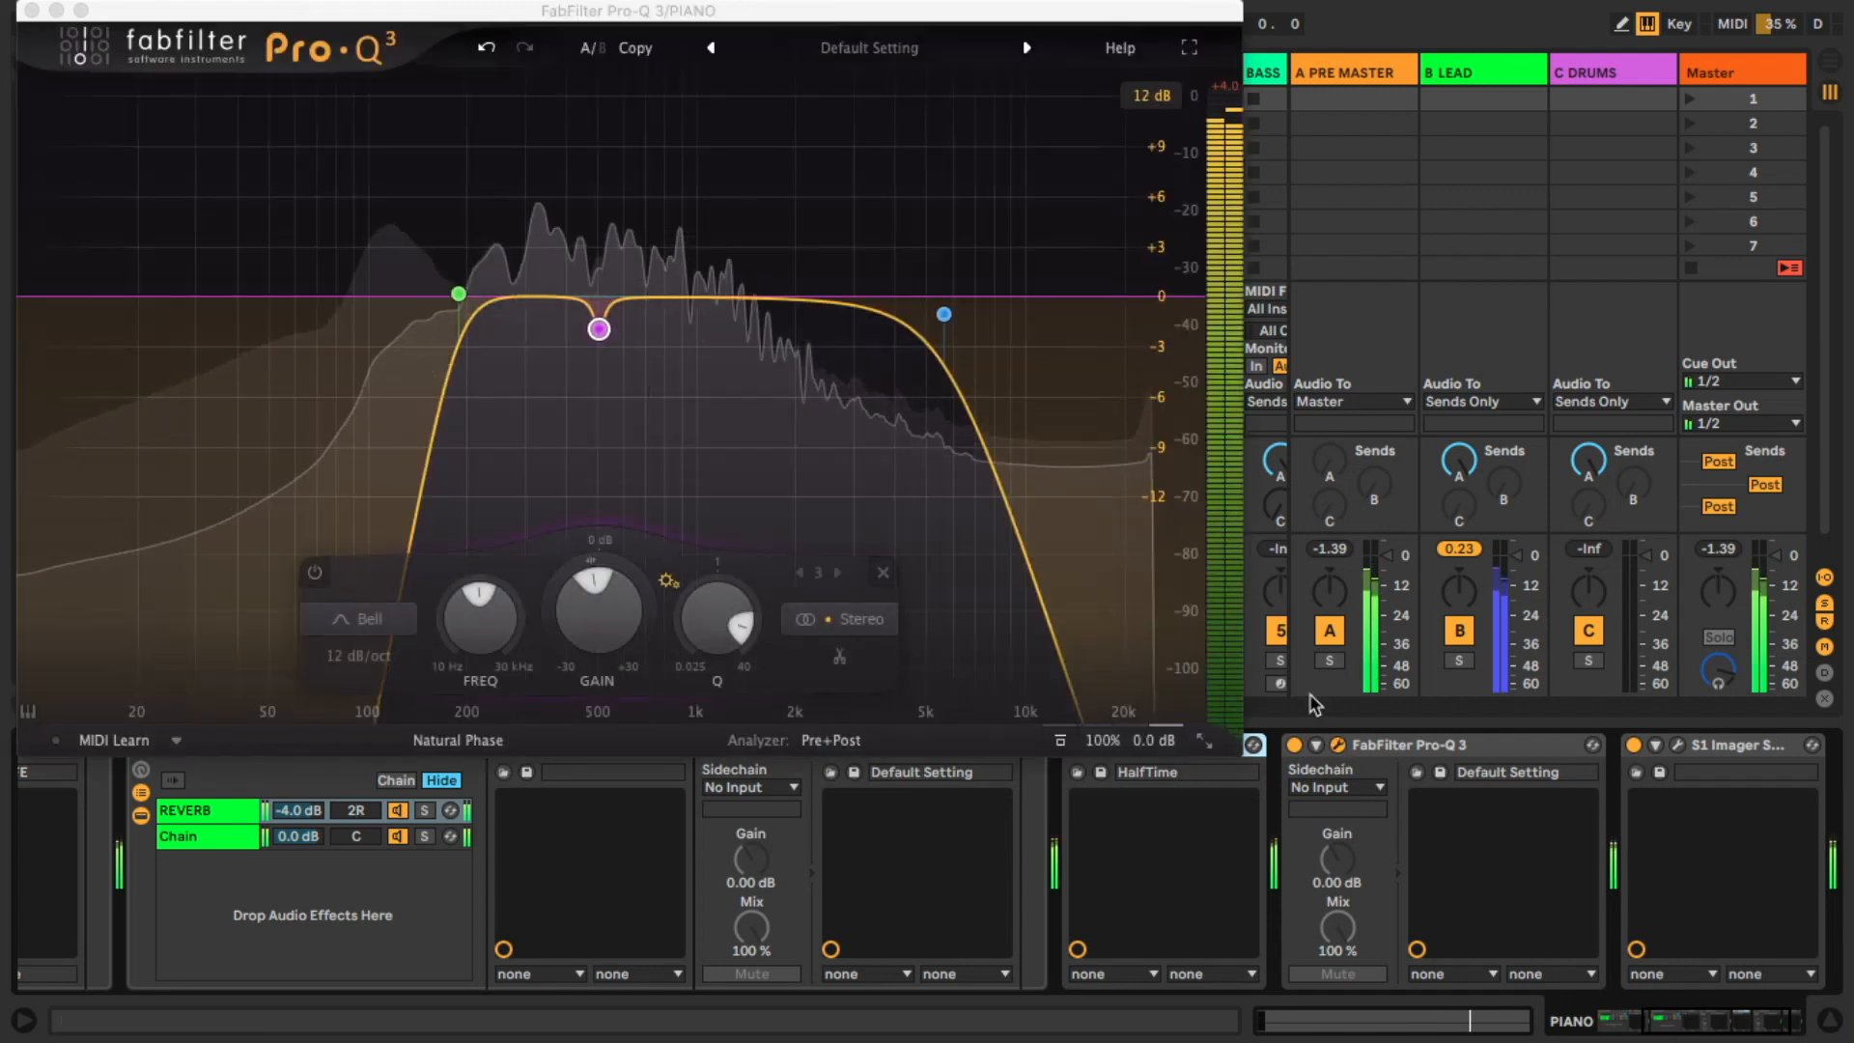
drag(944, 310, 1000, 312)
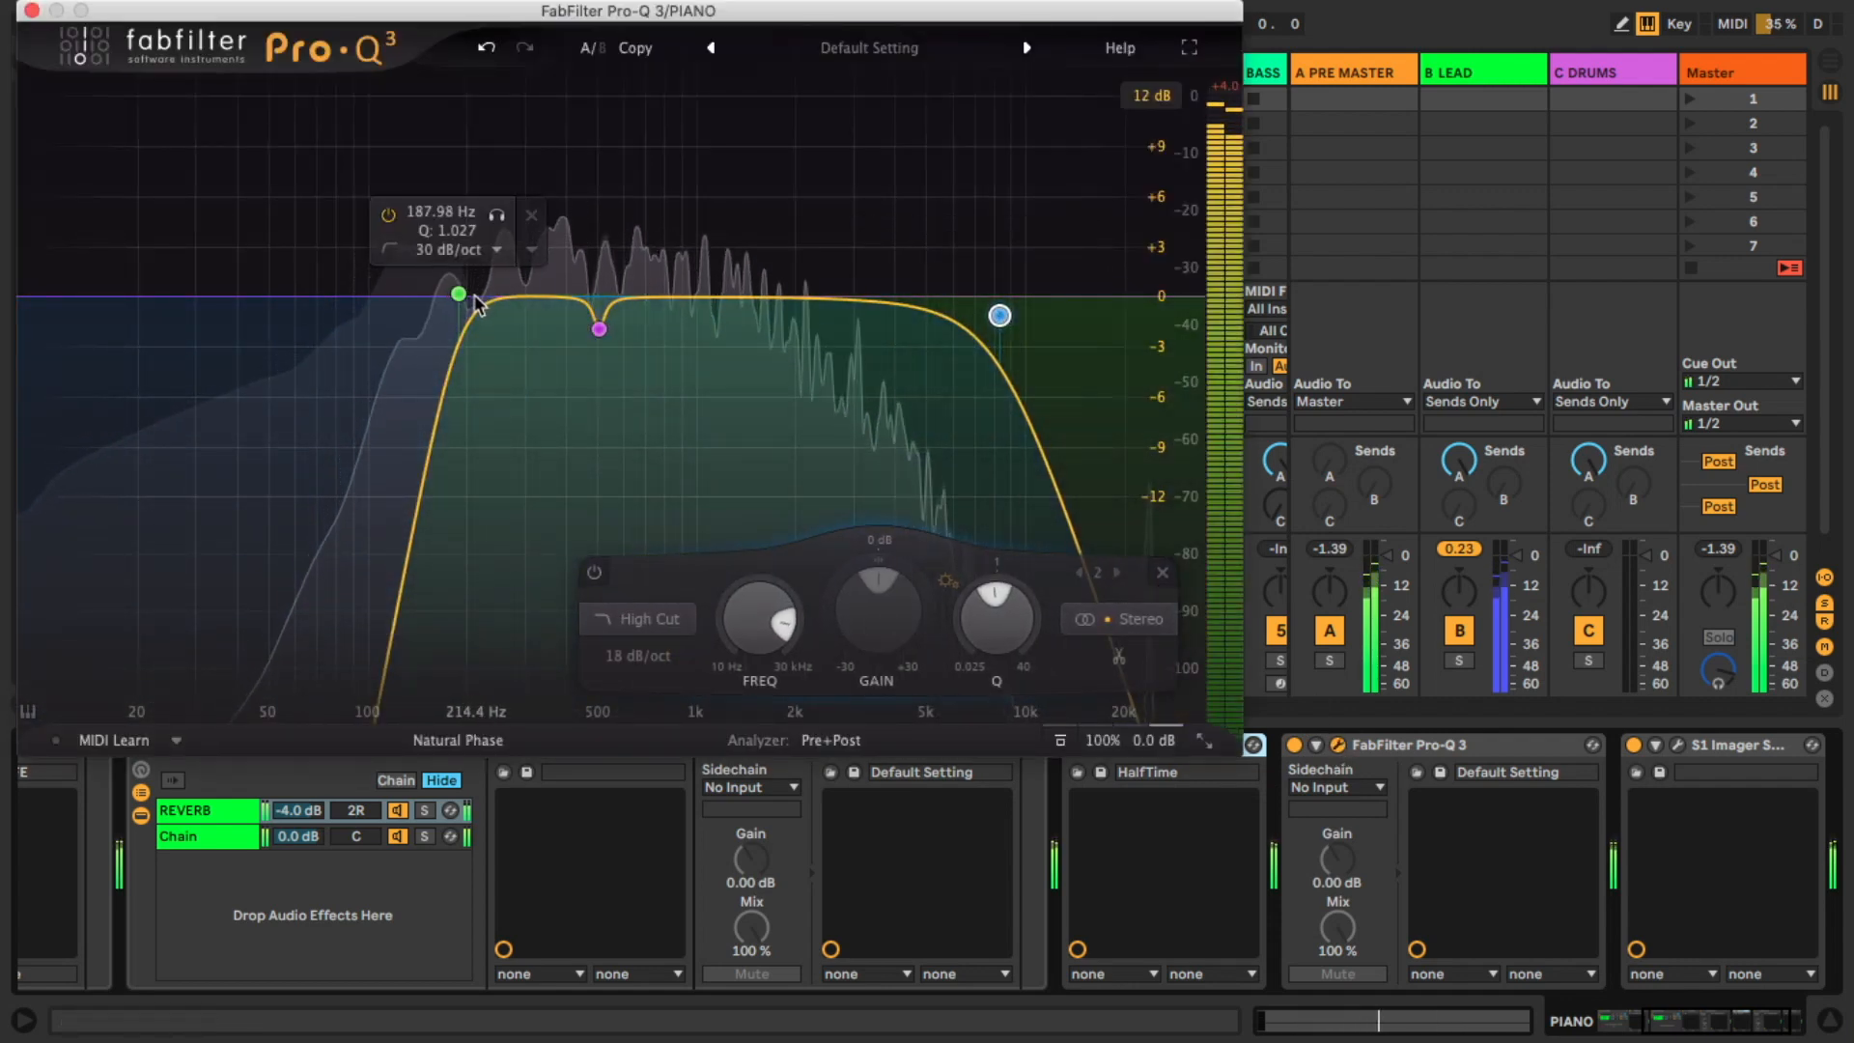
drag(459, 295, 440, 301)
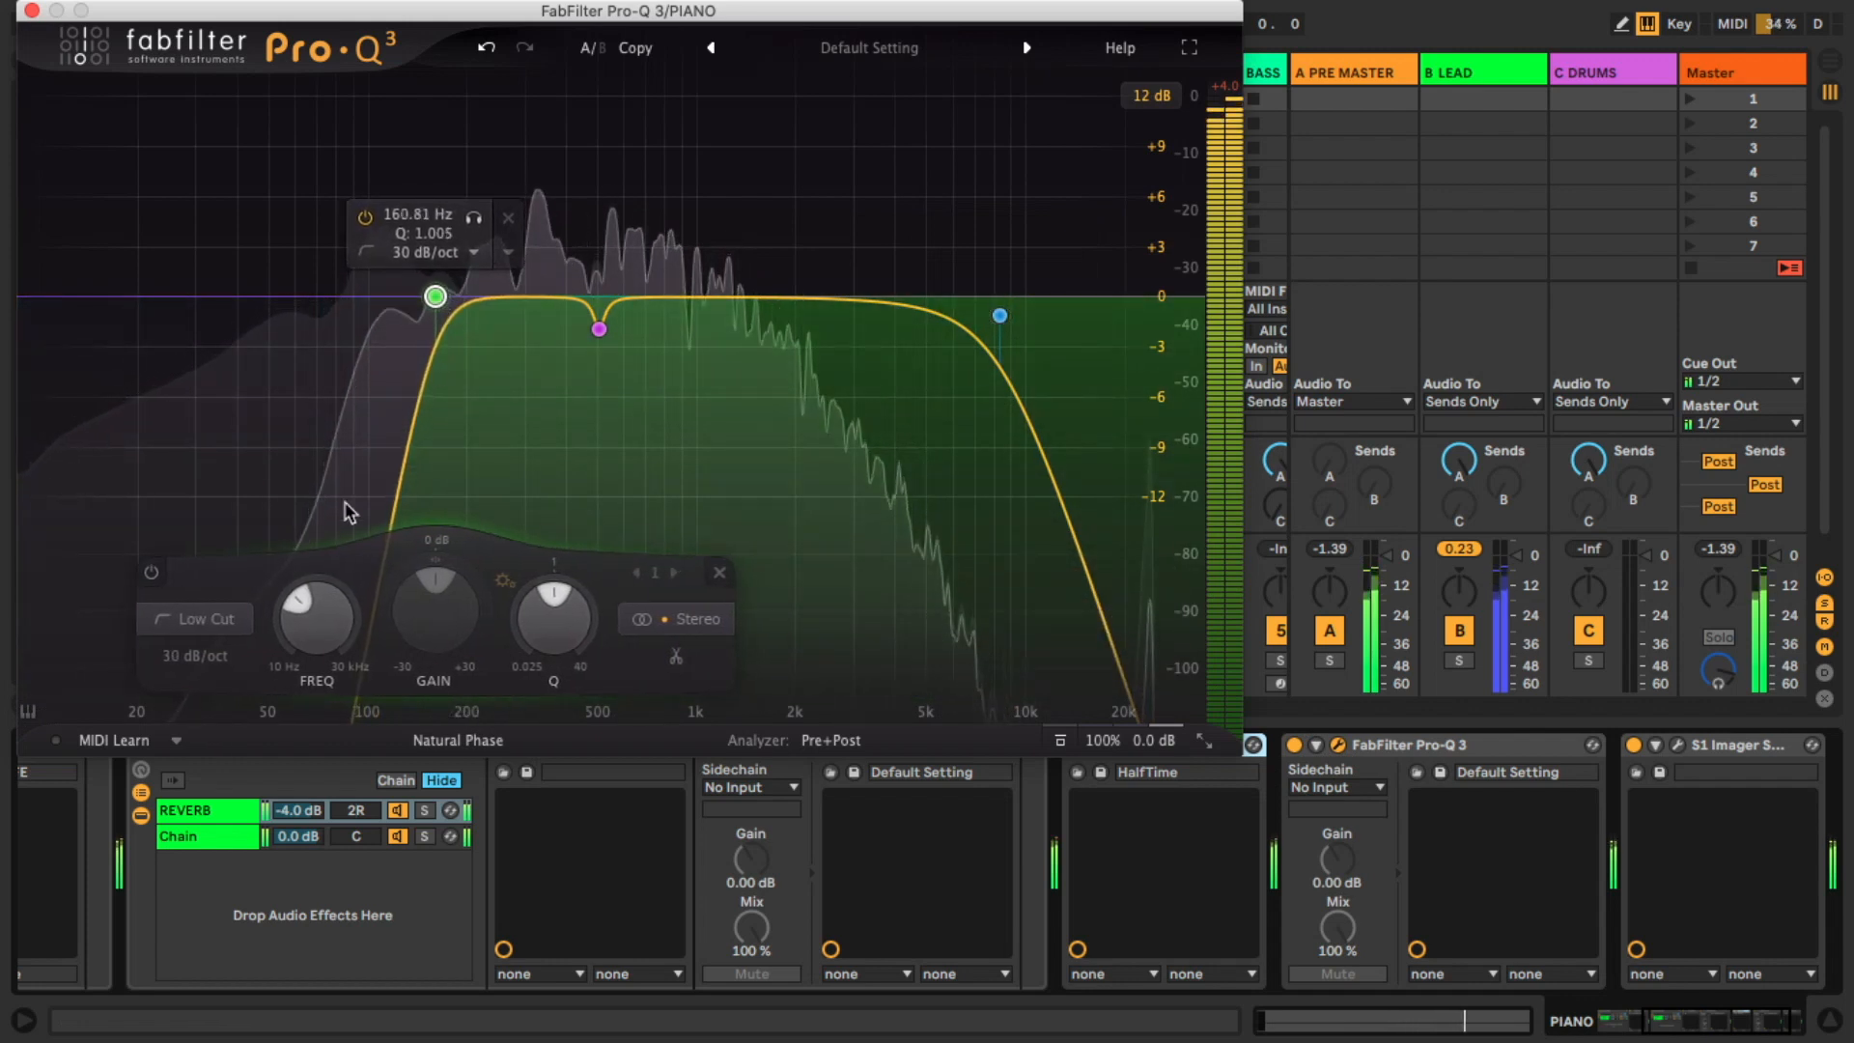
Set the low cut band's slope to 18 dB/oct in the PIANO track's Pro-Q 3 and nudge its frequency slightly higher
click(205, 620)
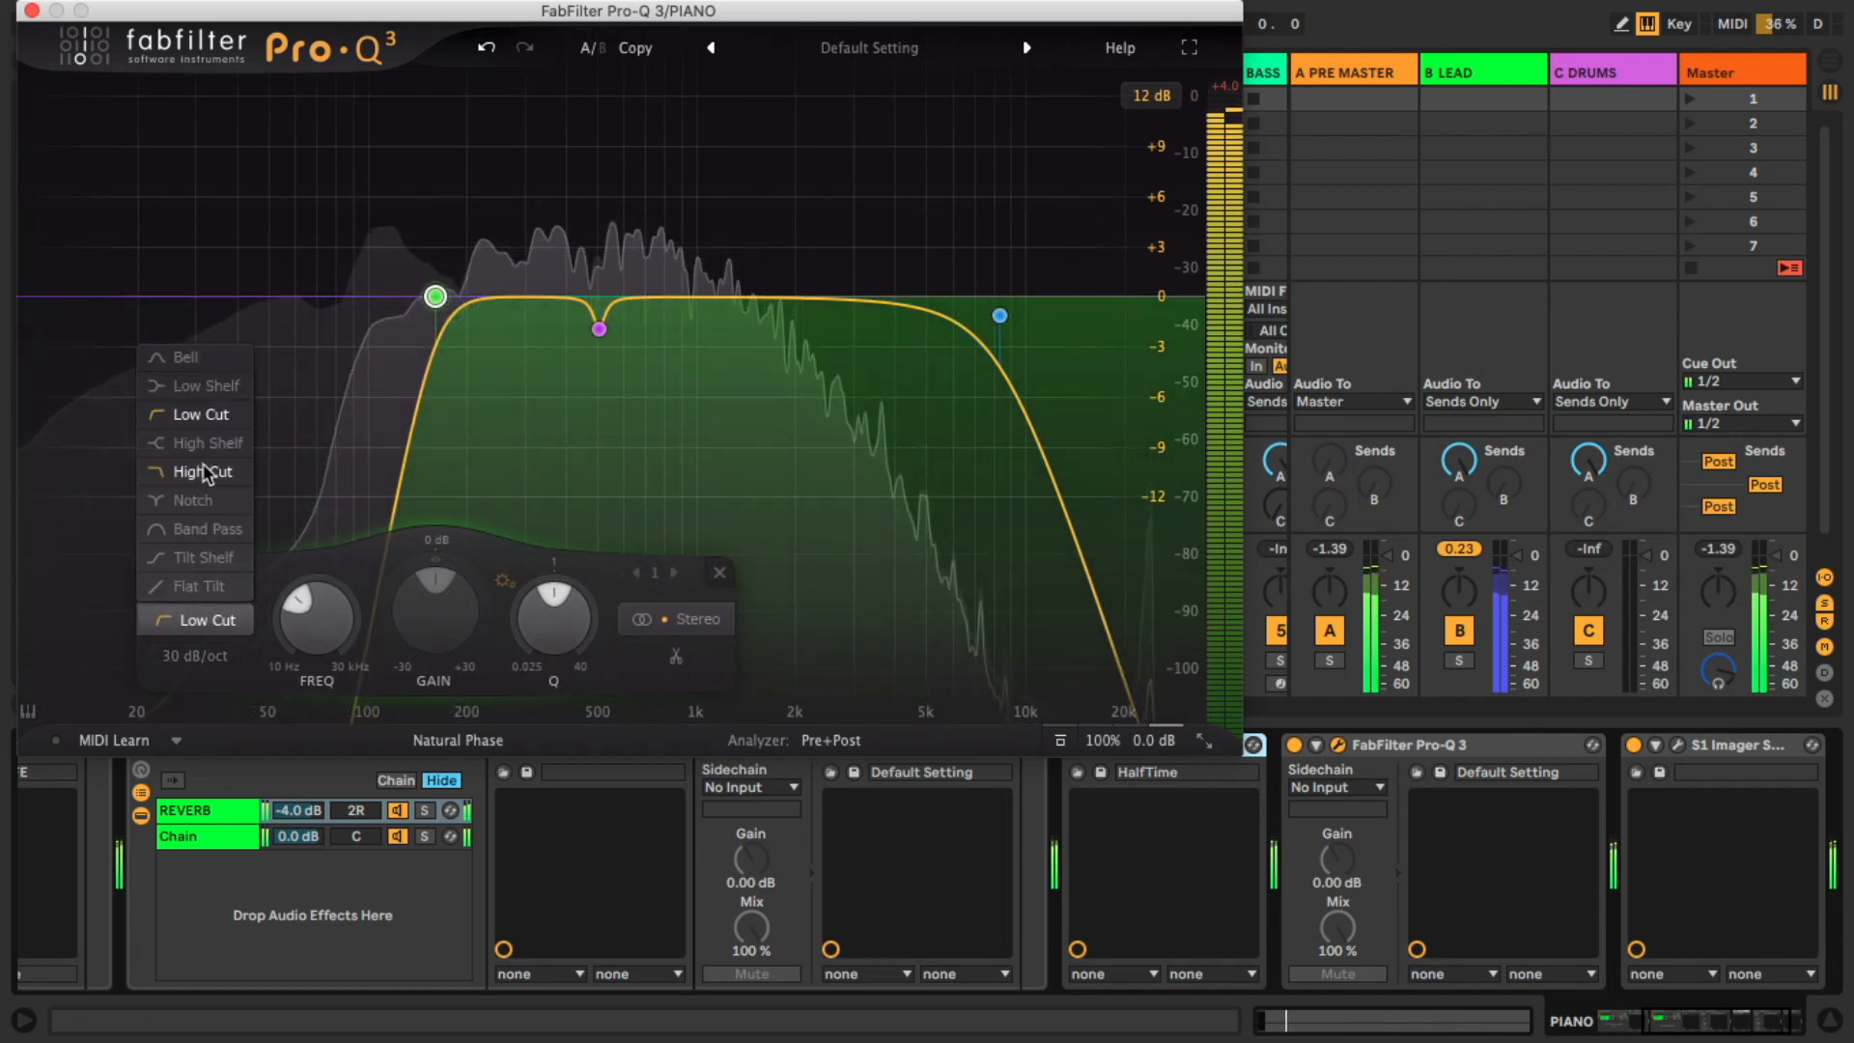
click(206, 619)
click(201, 658)
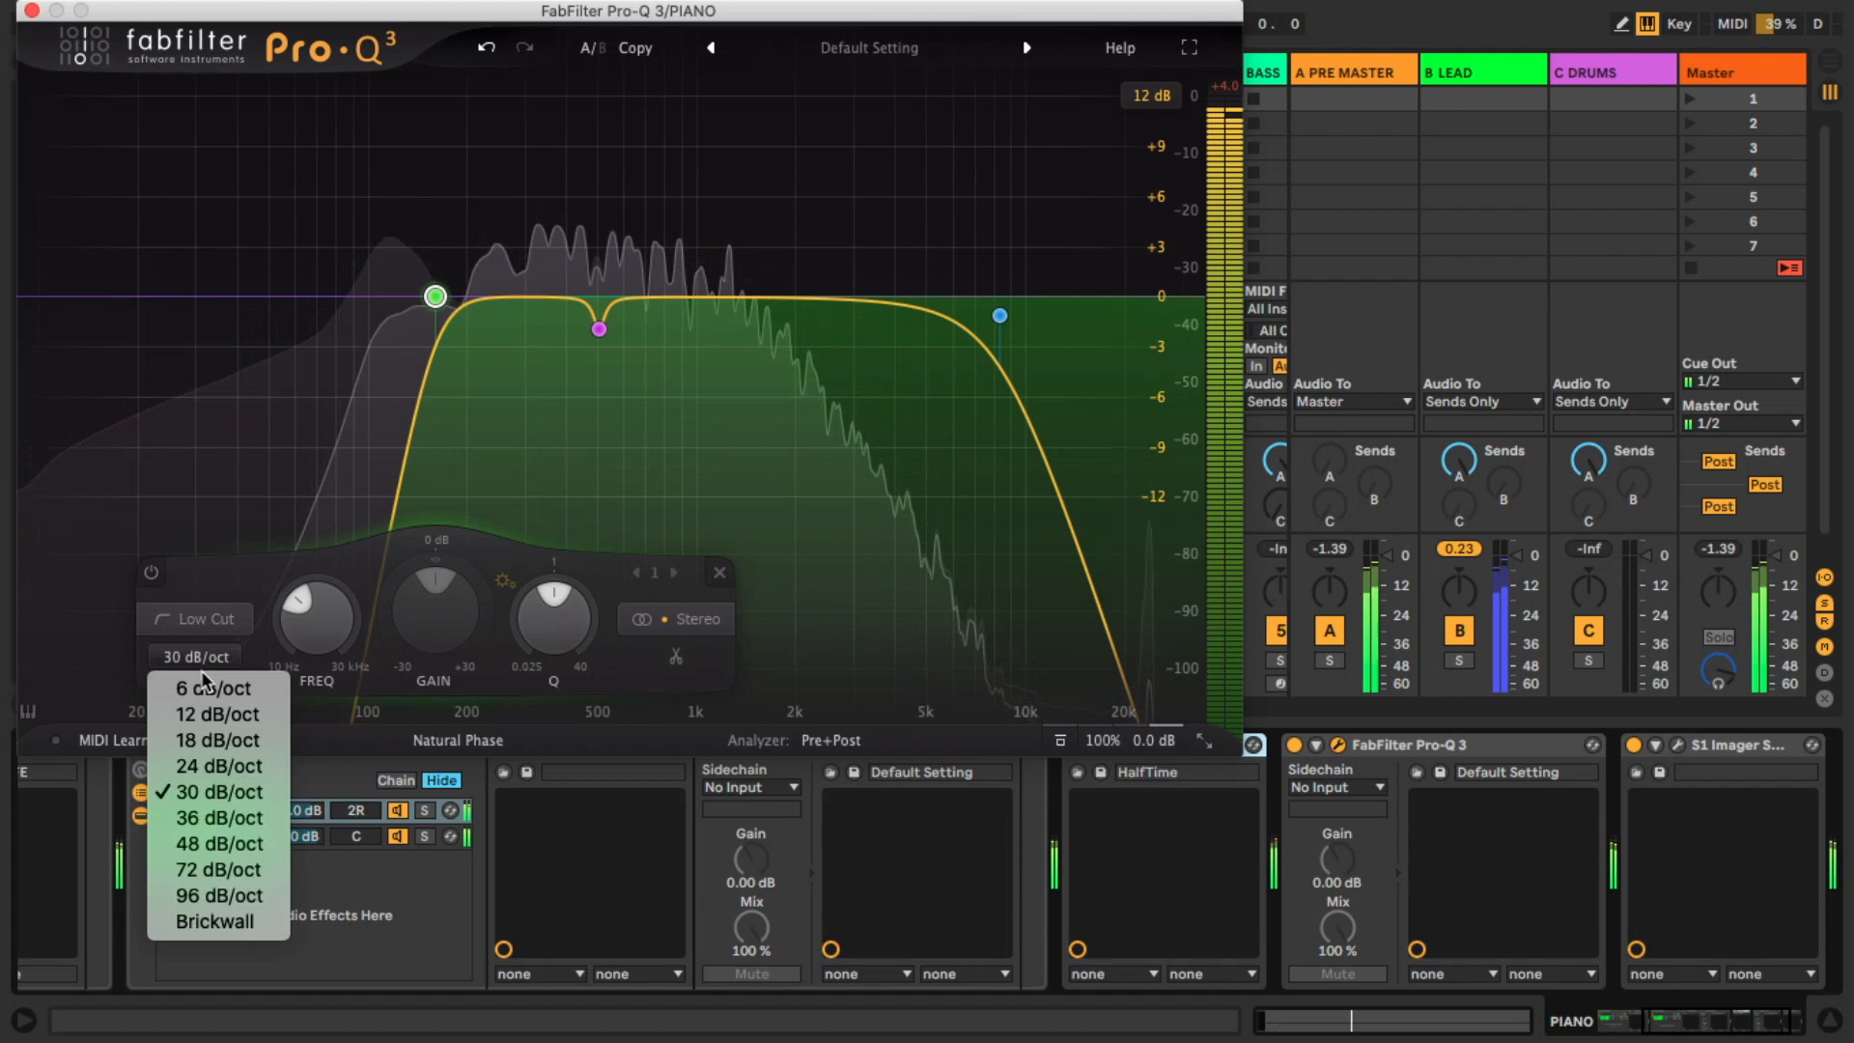
click(204, 739)
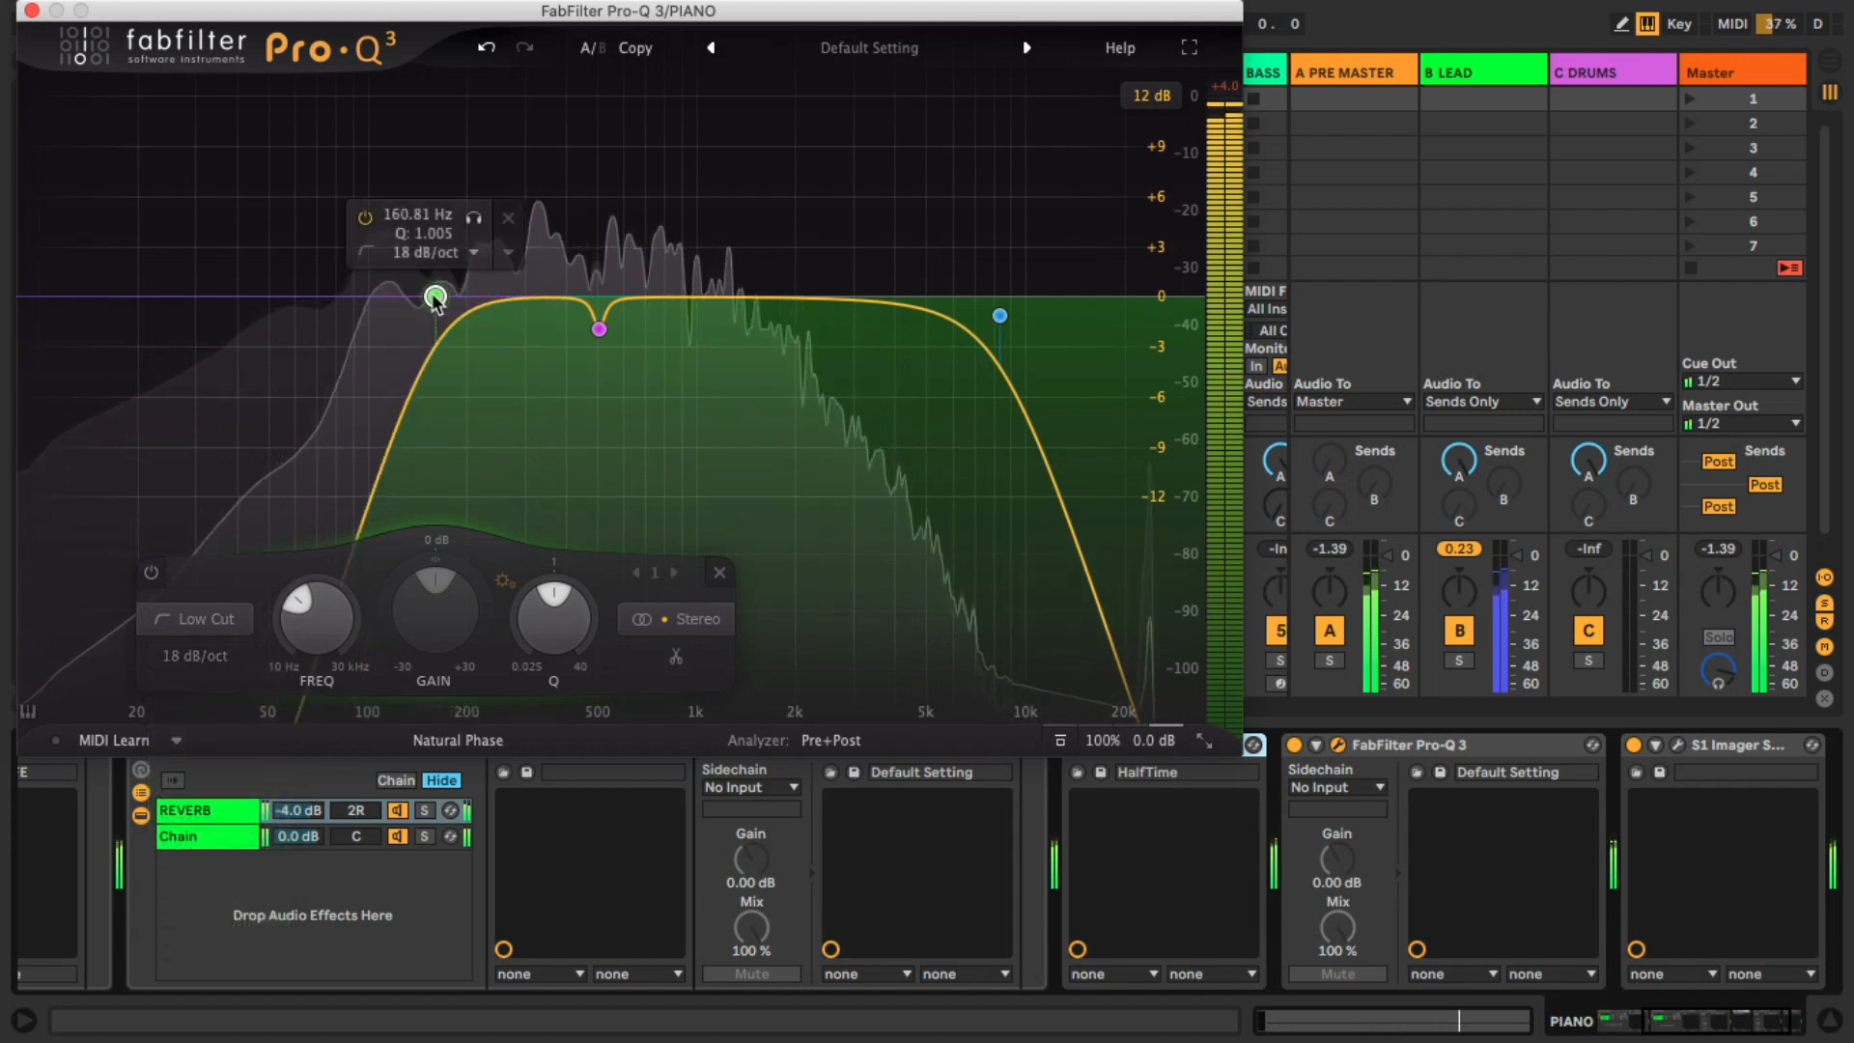
drag(435, 297, 441, 290)
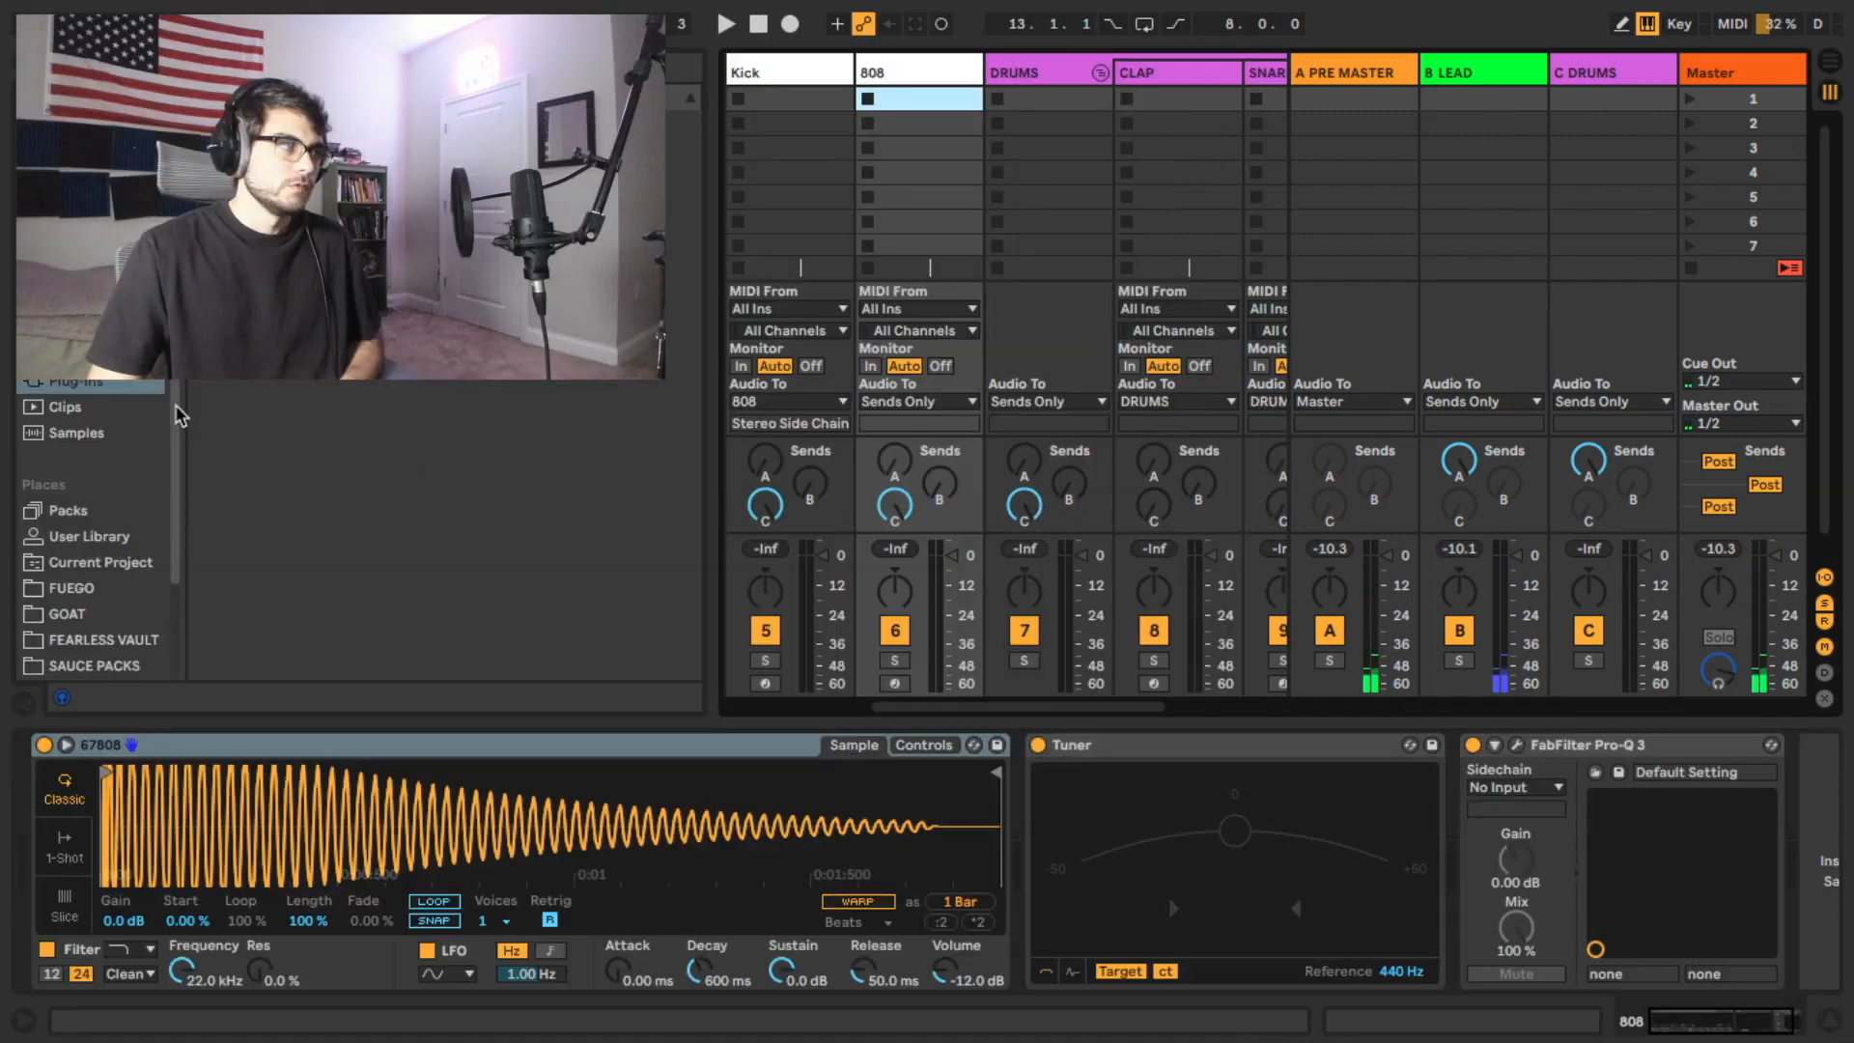
In the 808 clip, lengthen the last A2 note to bar 3 and extend the A2 note at 1.4.3 to 2.2.3
scroll(169, 473, down, 1)
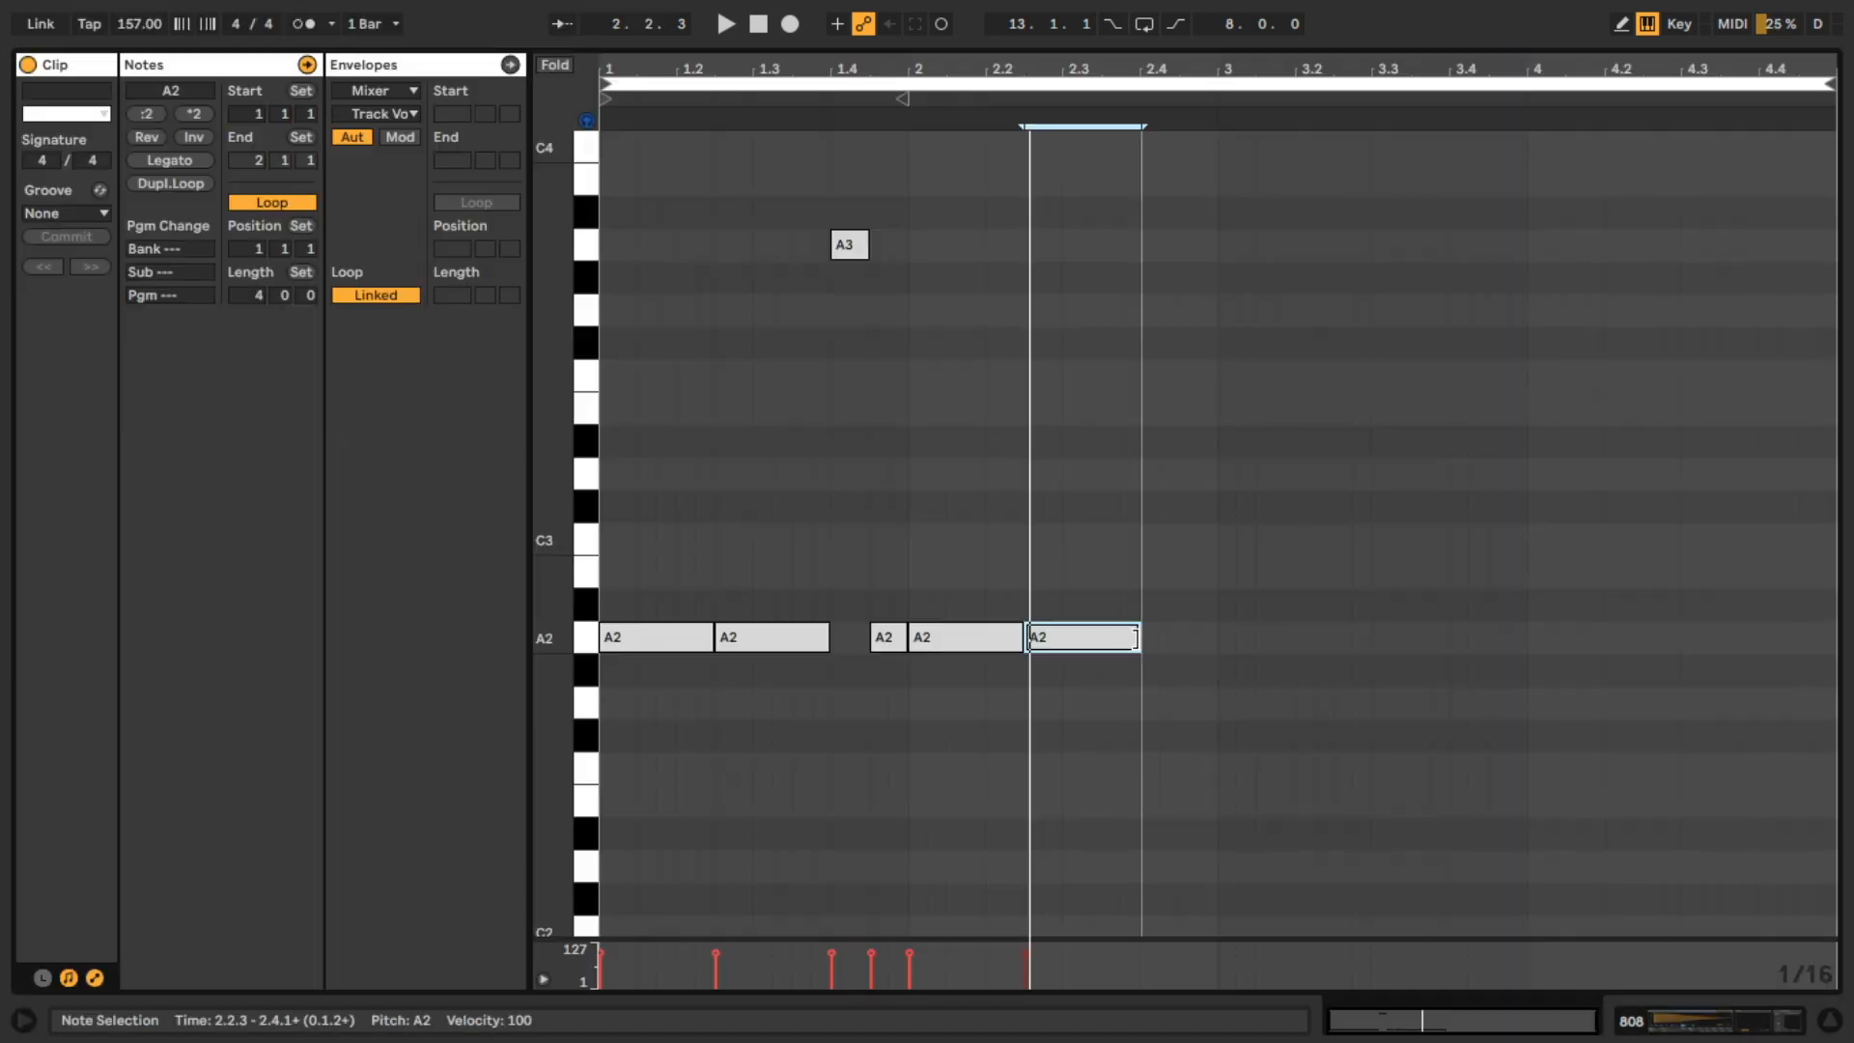
drag(1136, 638, 1215, 638)
key(space)
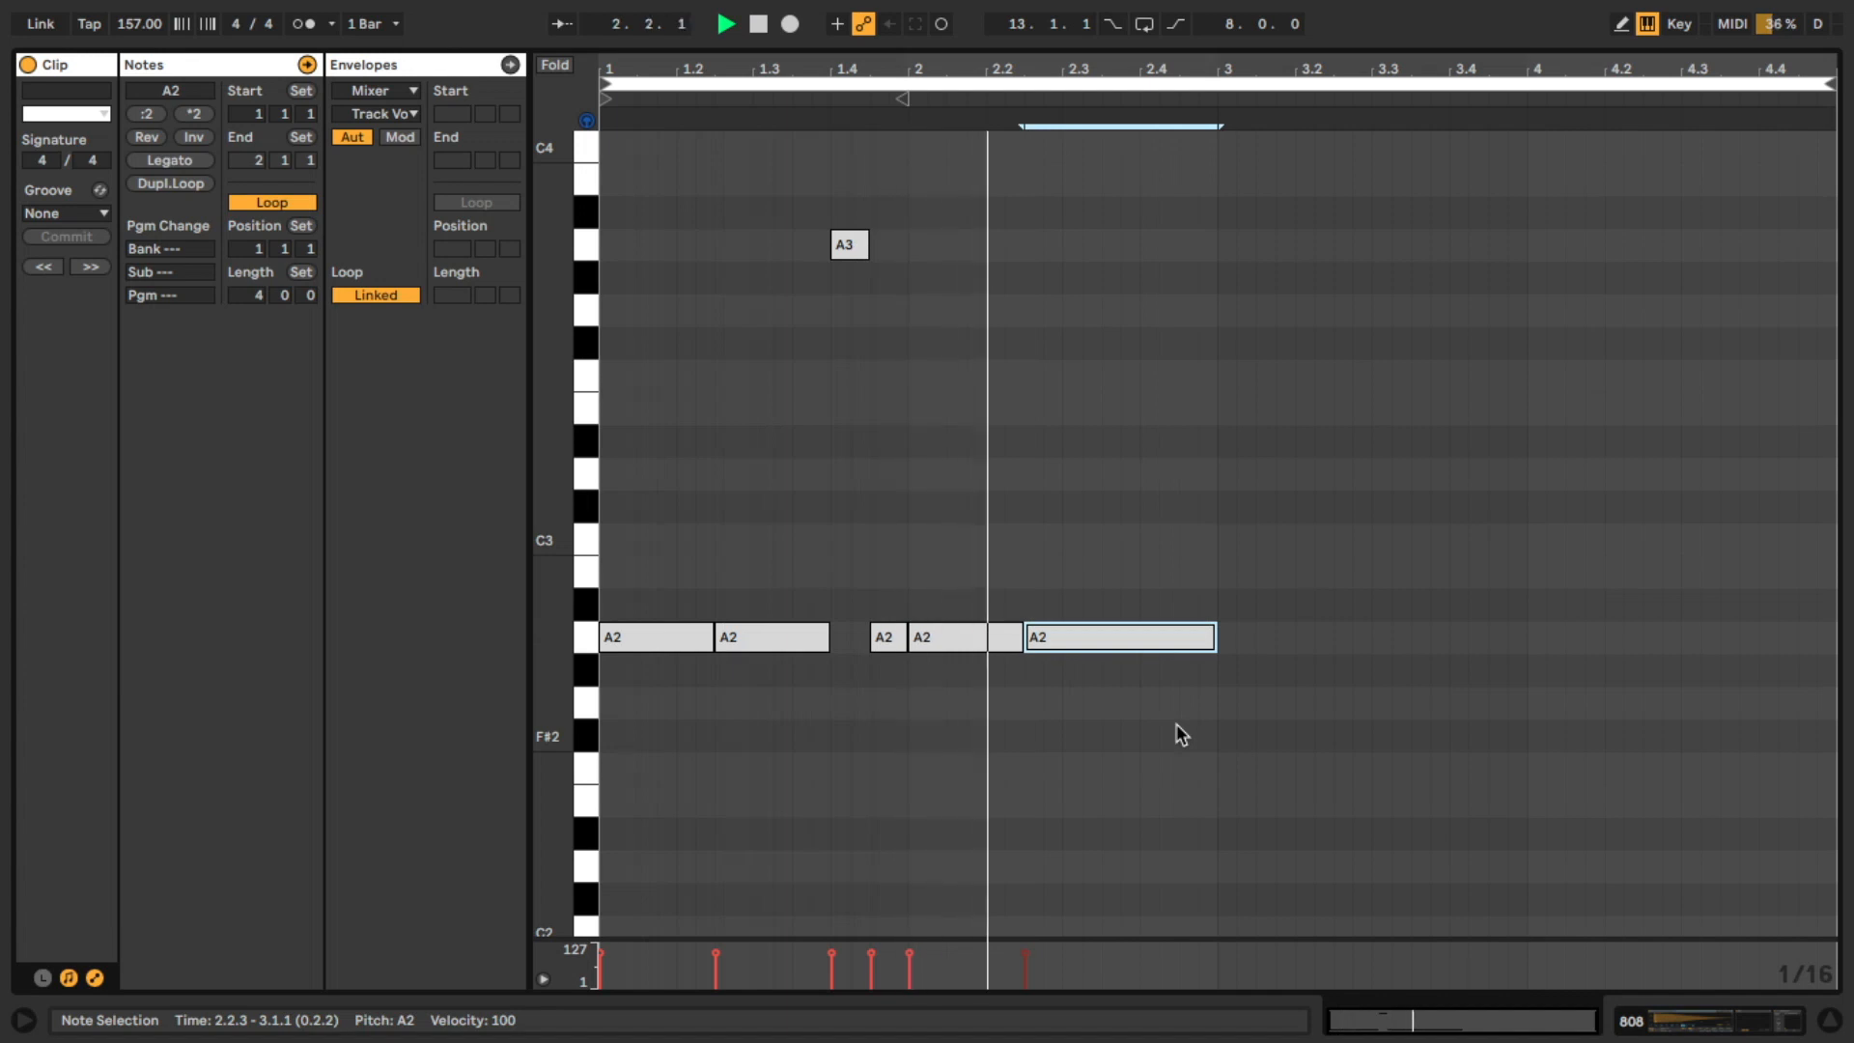
drag(900, 645, 1025, 649)
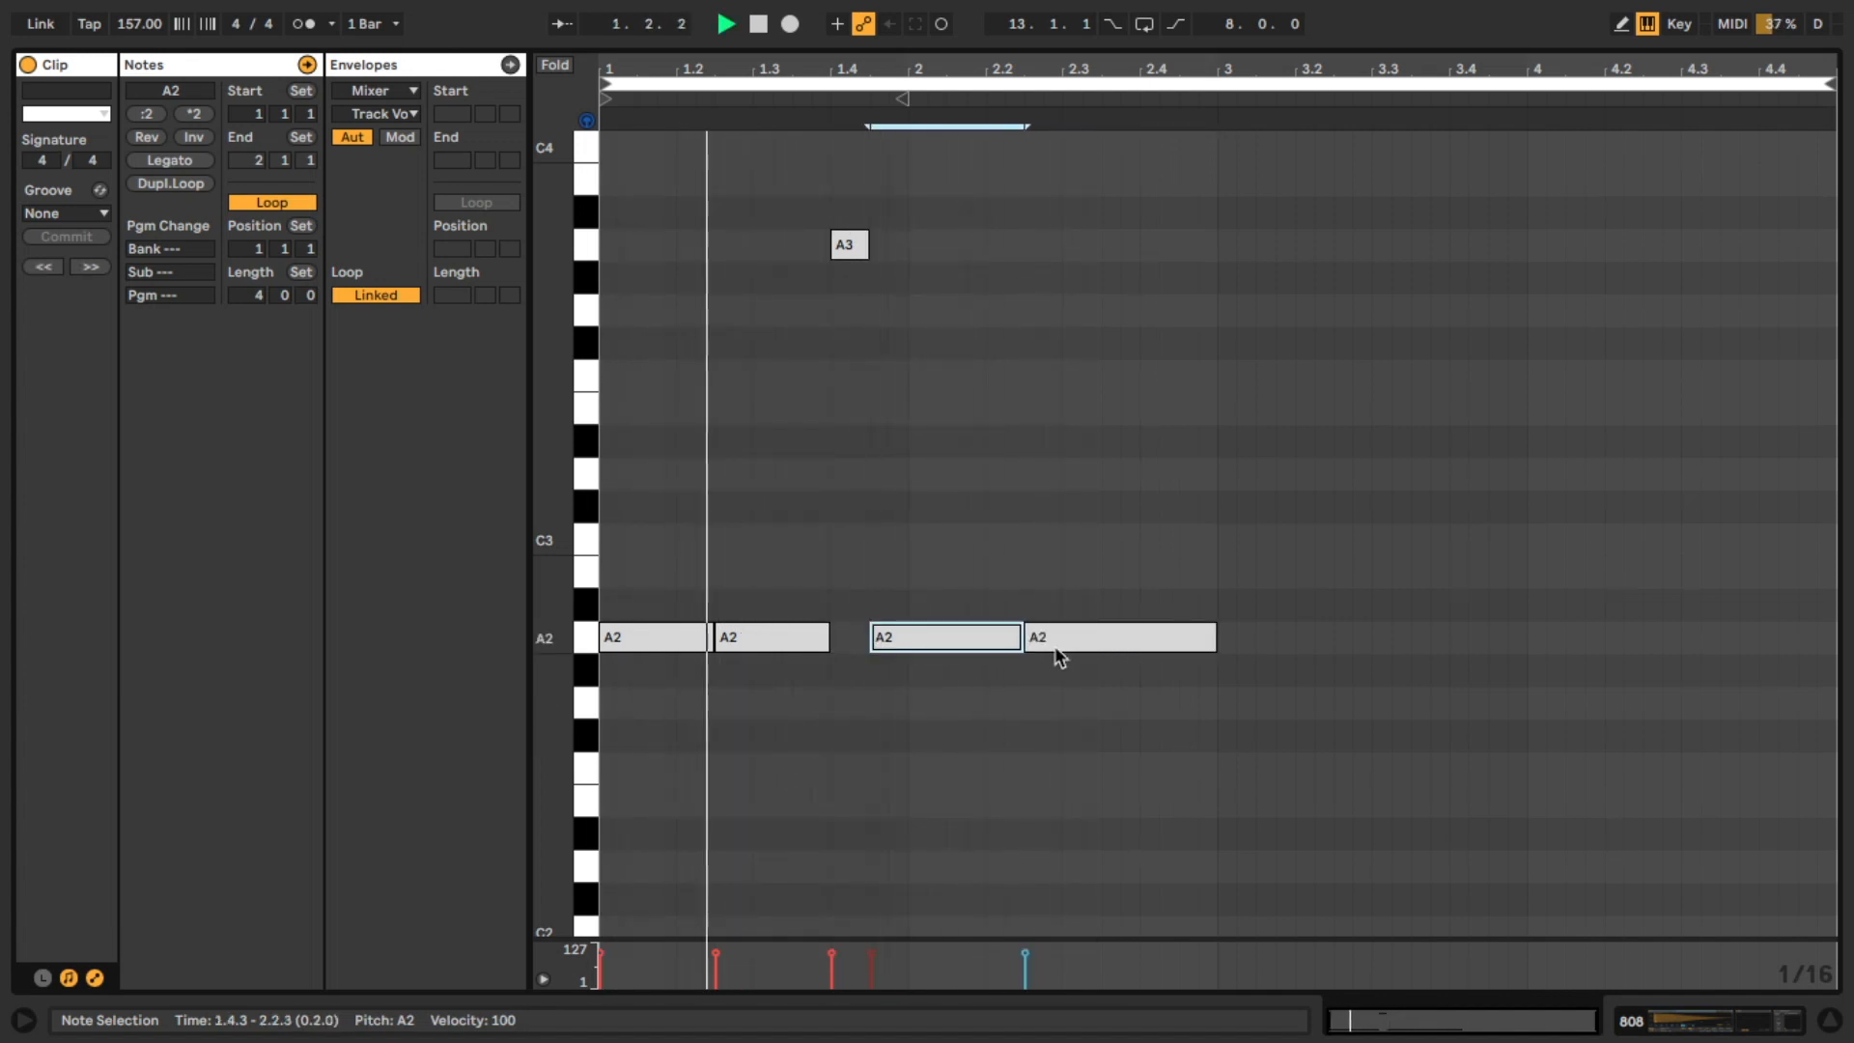
Move the last A2 note back to 2.2.1, shorten it to end at 2.3.3, duplicate it up to bar 3 and audition the pattern
click(1027, 644)
key(Left)
key(Left)
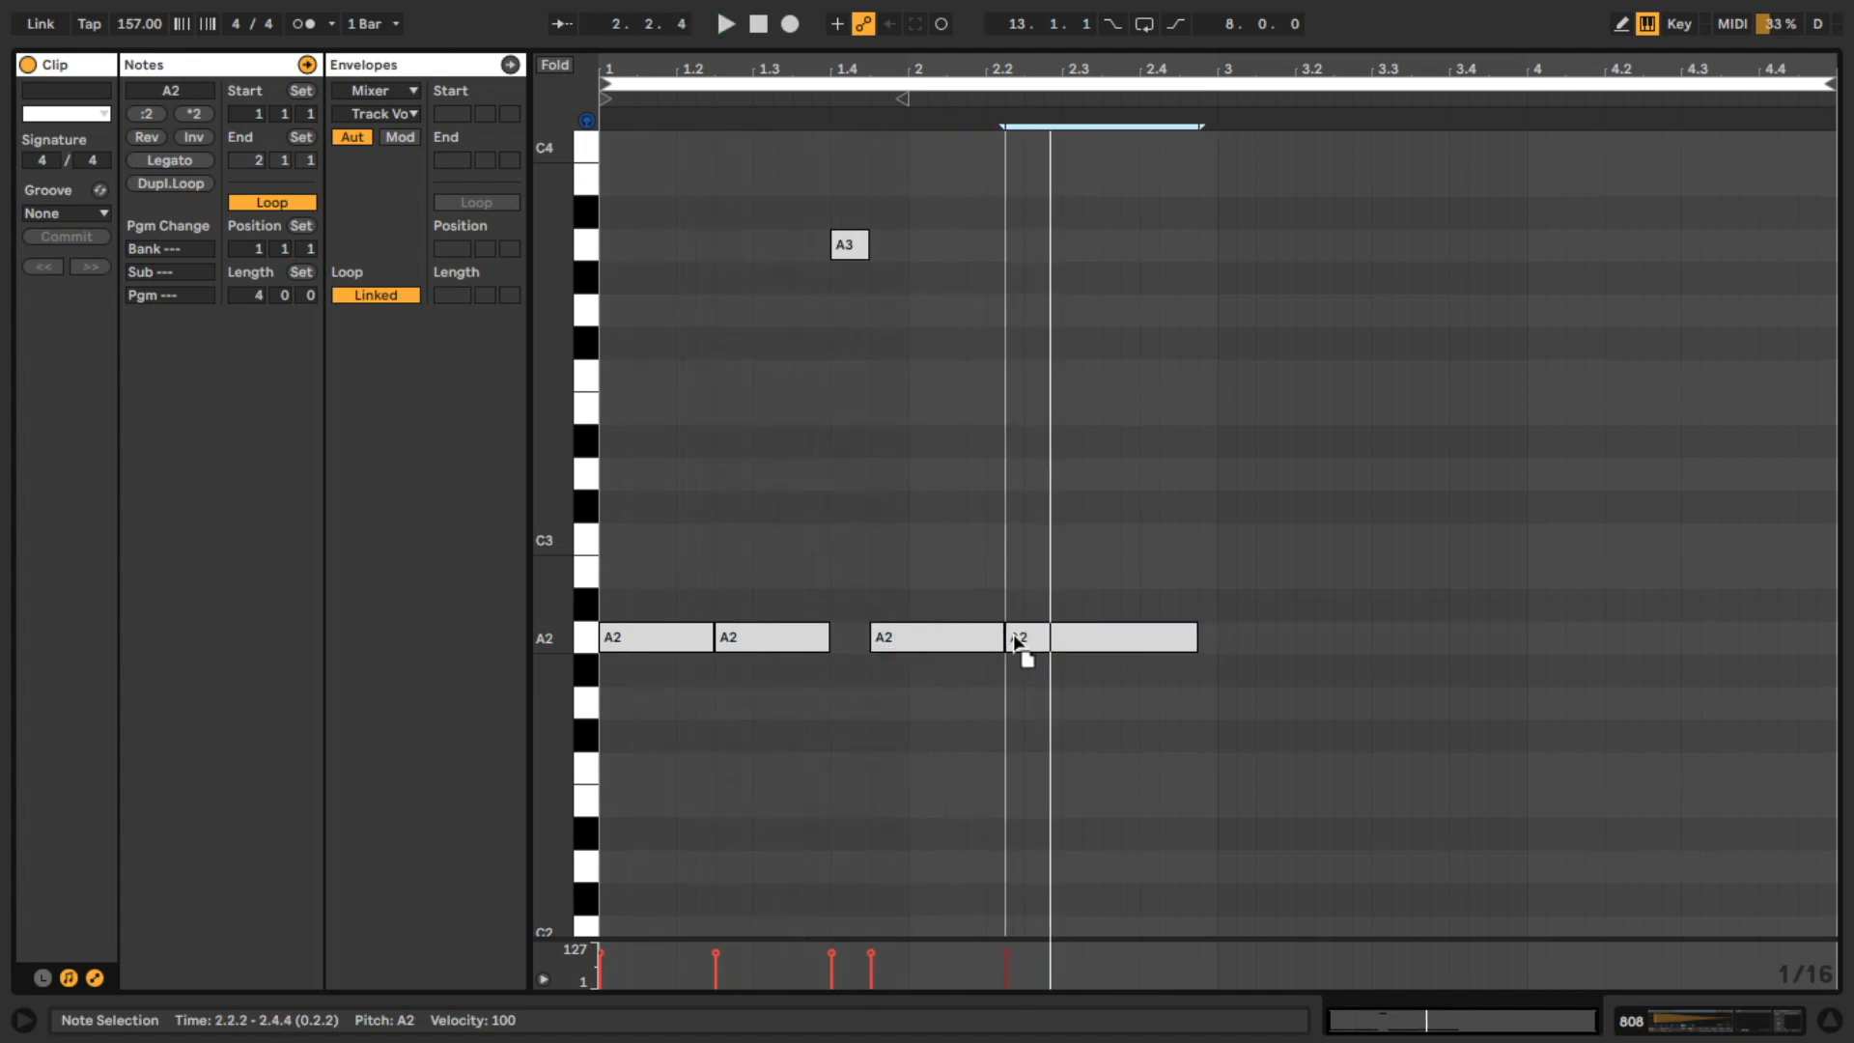
drag(1171, 635, 1104, 636)
key(ctrl+d)
key(space)
click(1151, 664)
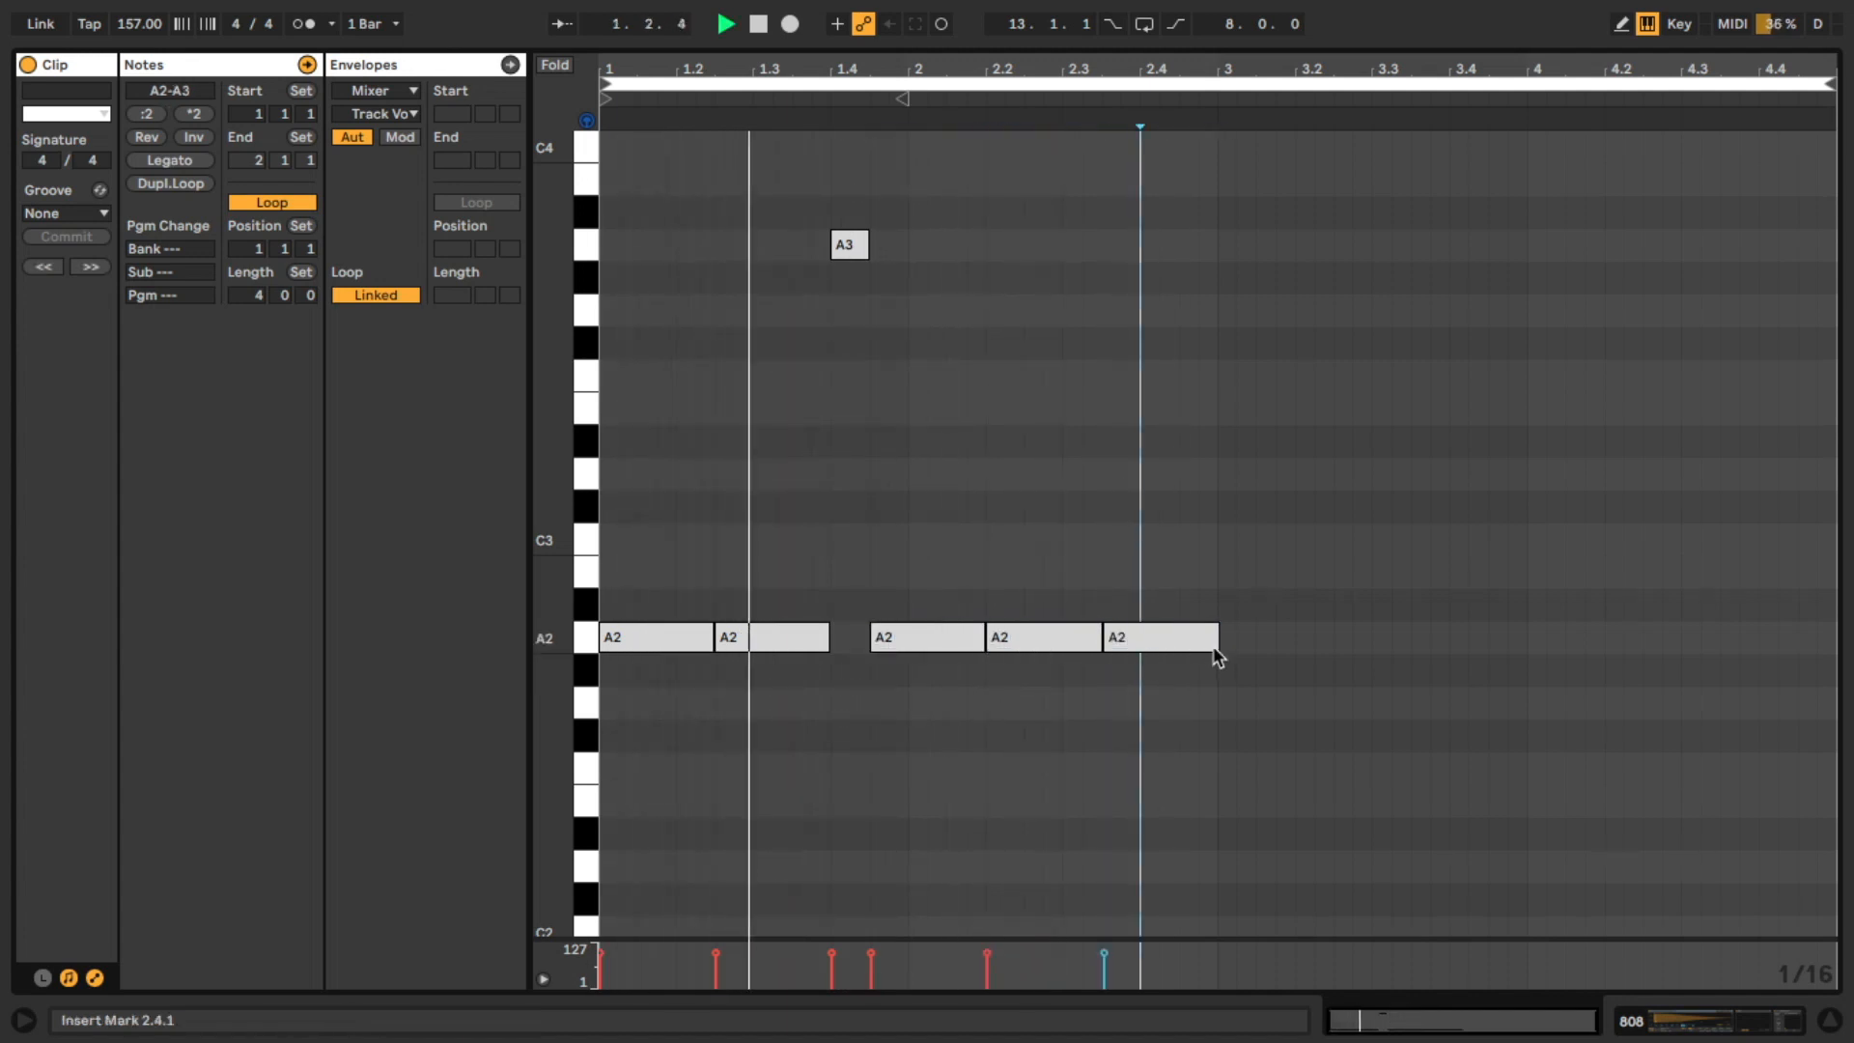
key(space)
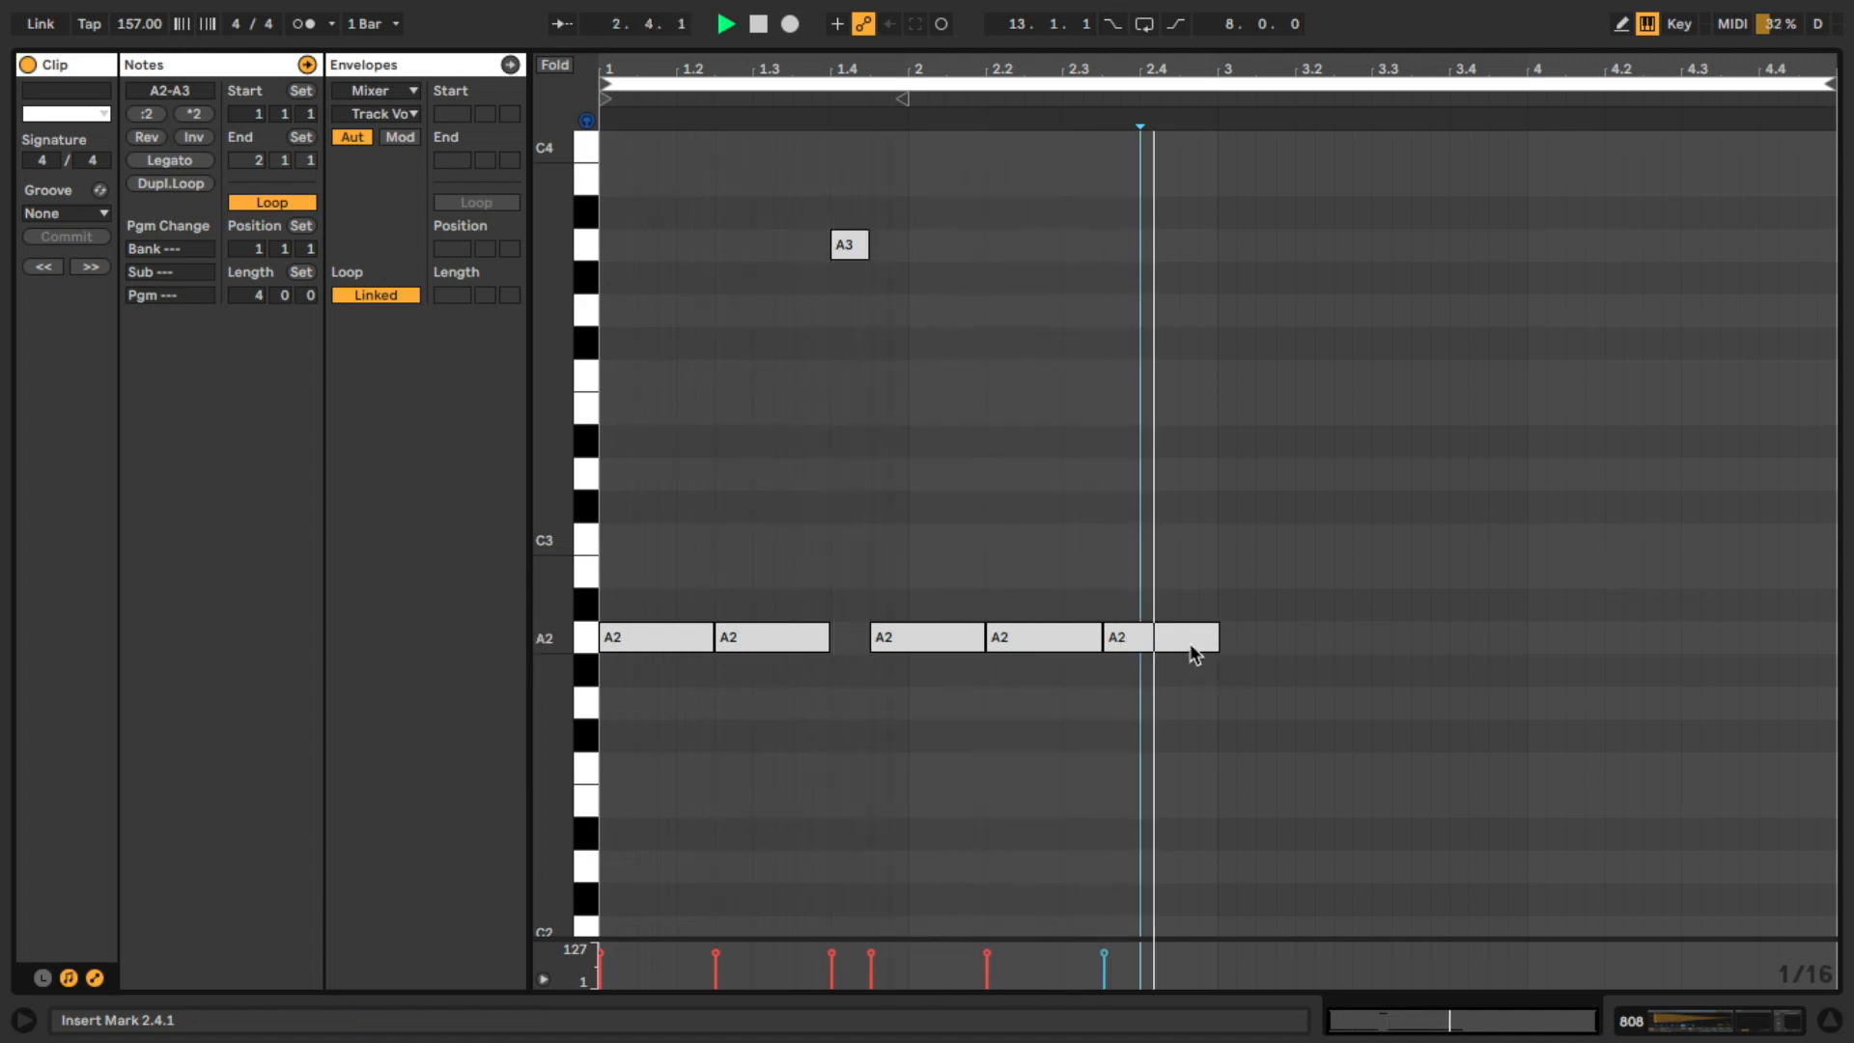
Add an A2 note at 4.3.1 after the short A2 roll in the 808 clip and lengthen it to meet the next A2 note
click(1191, 639)
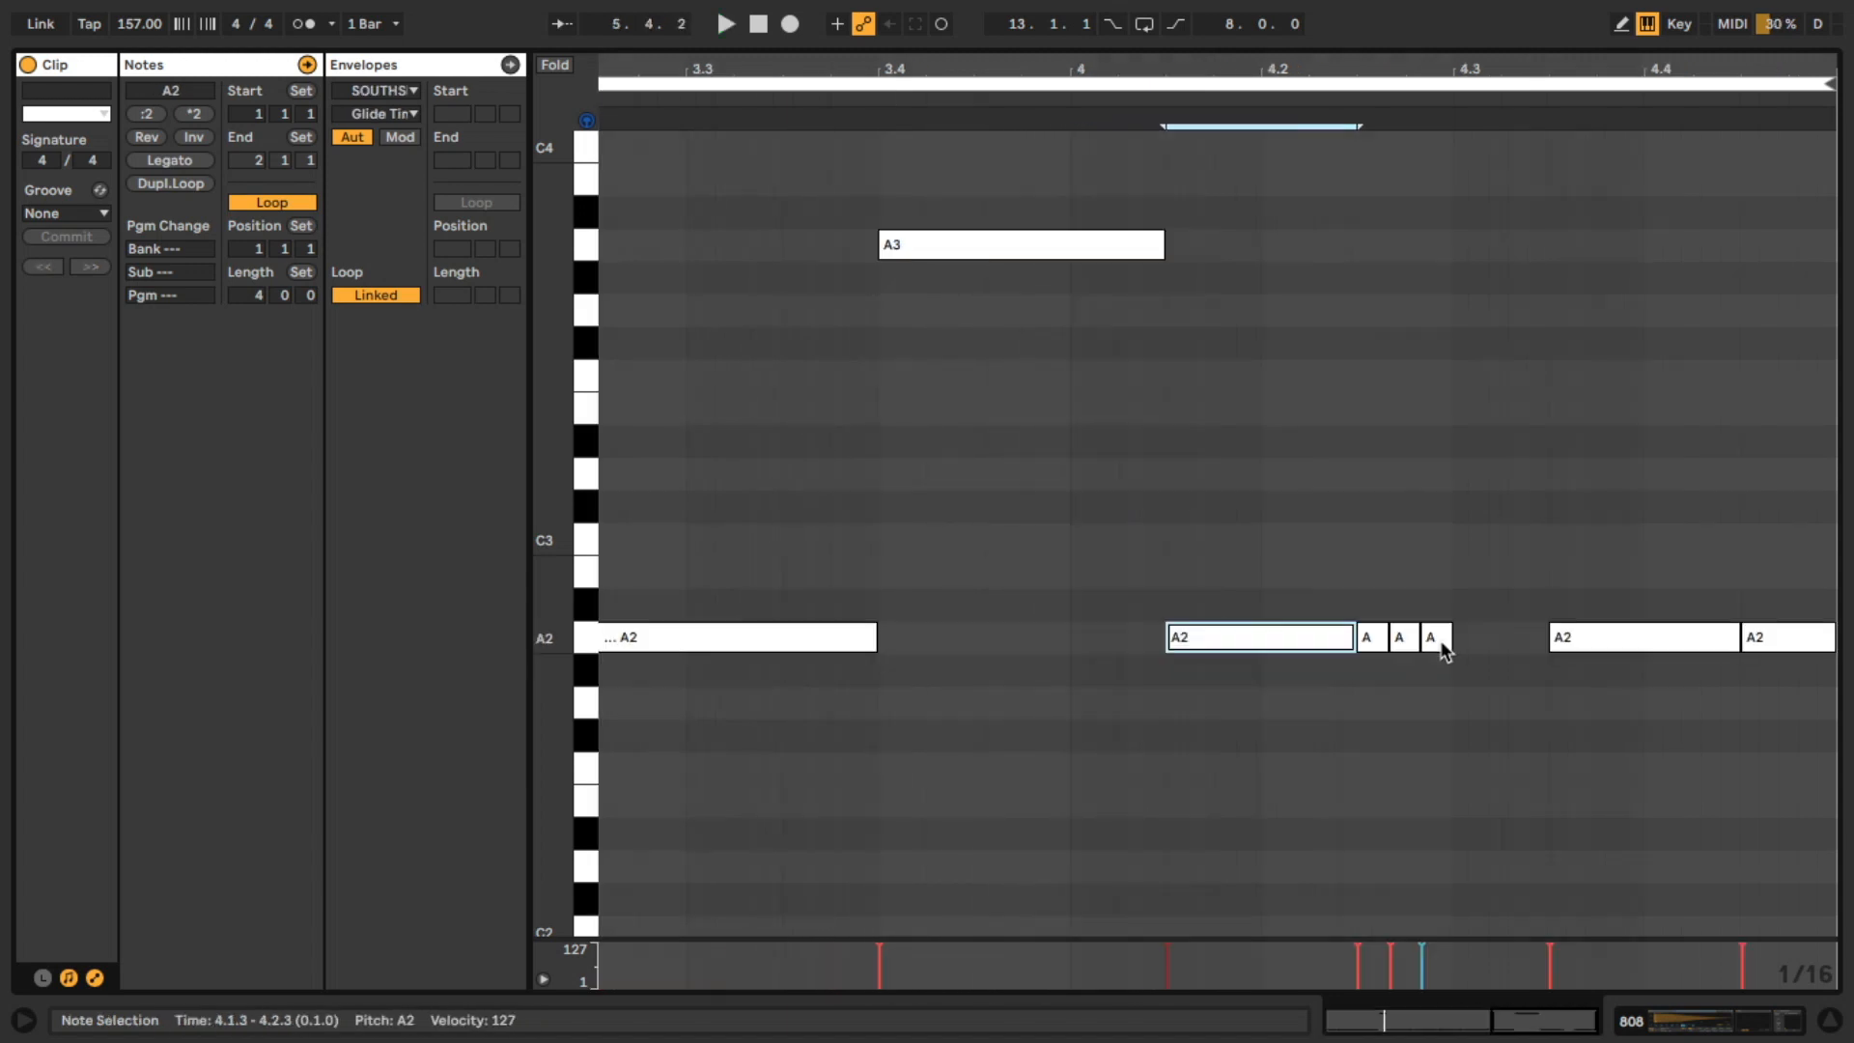
click(1436, 637)
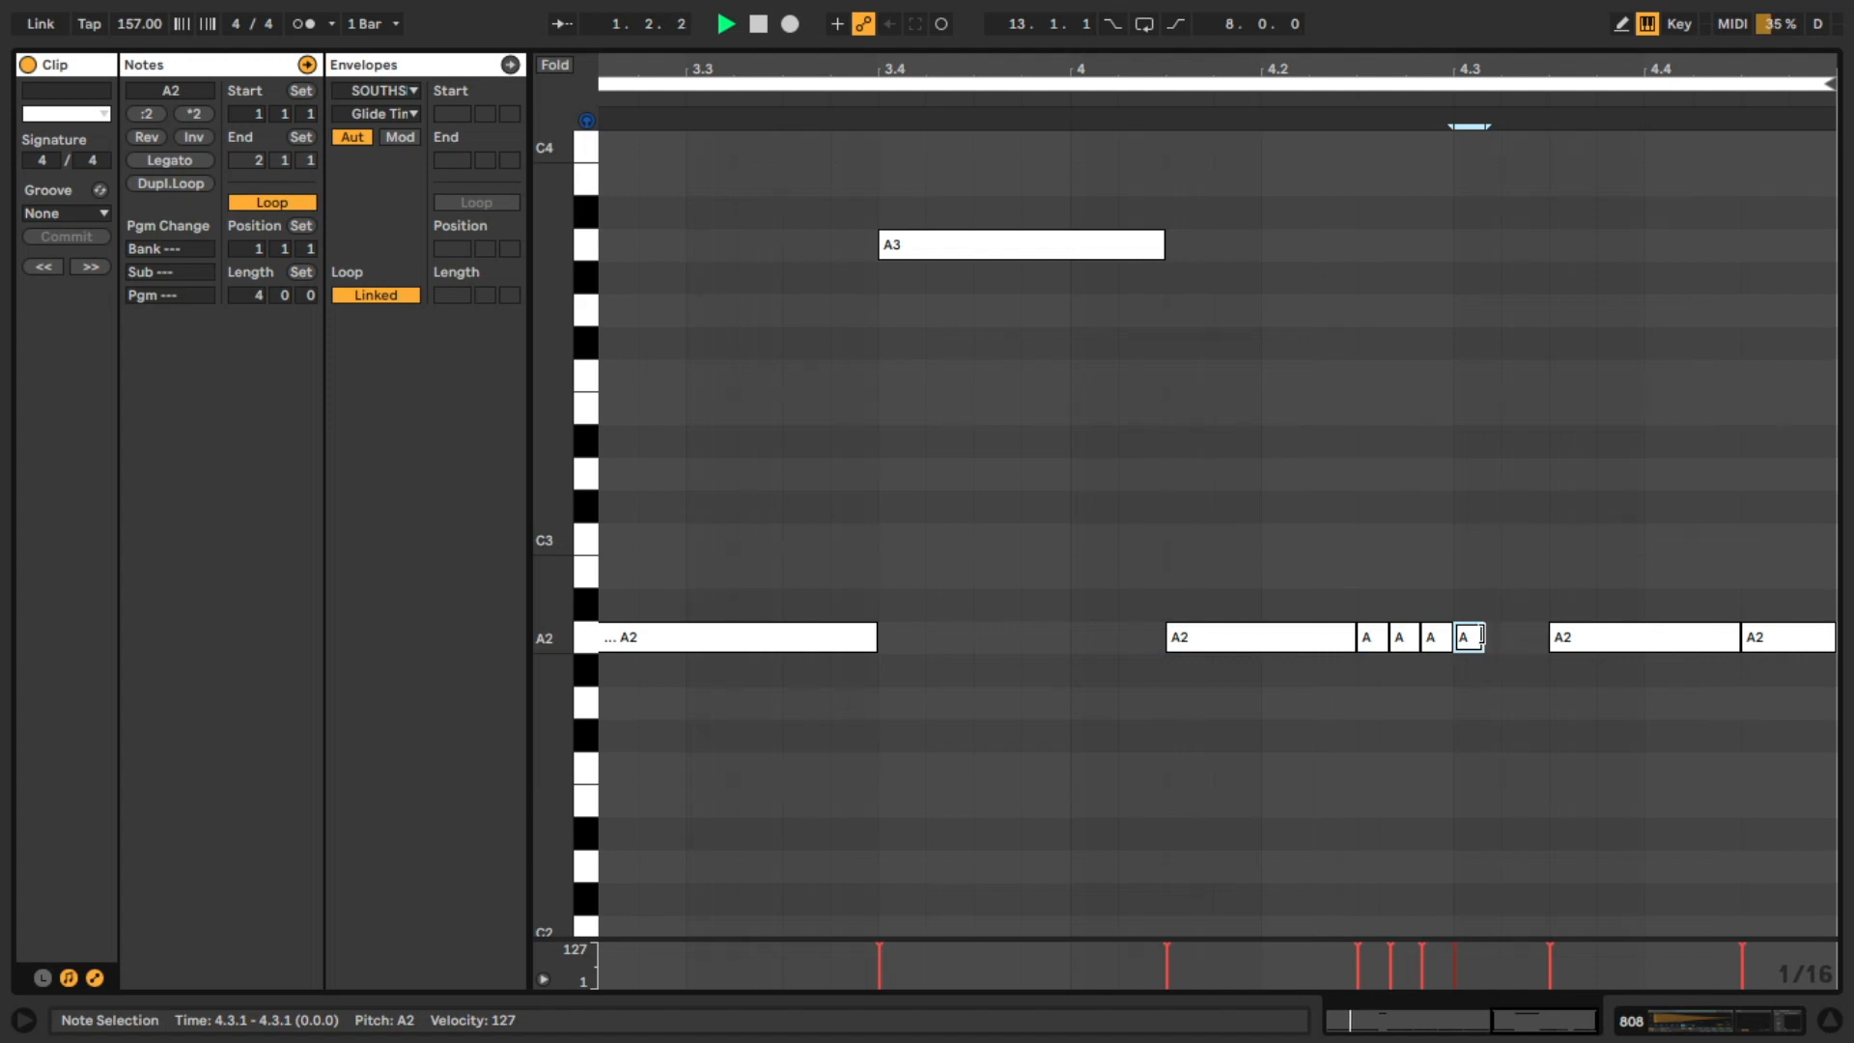
drag(1482, 636, 1548, 638)
click(1523, 719)
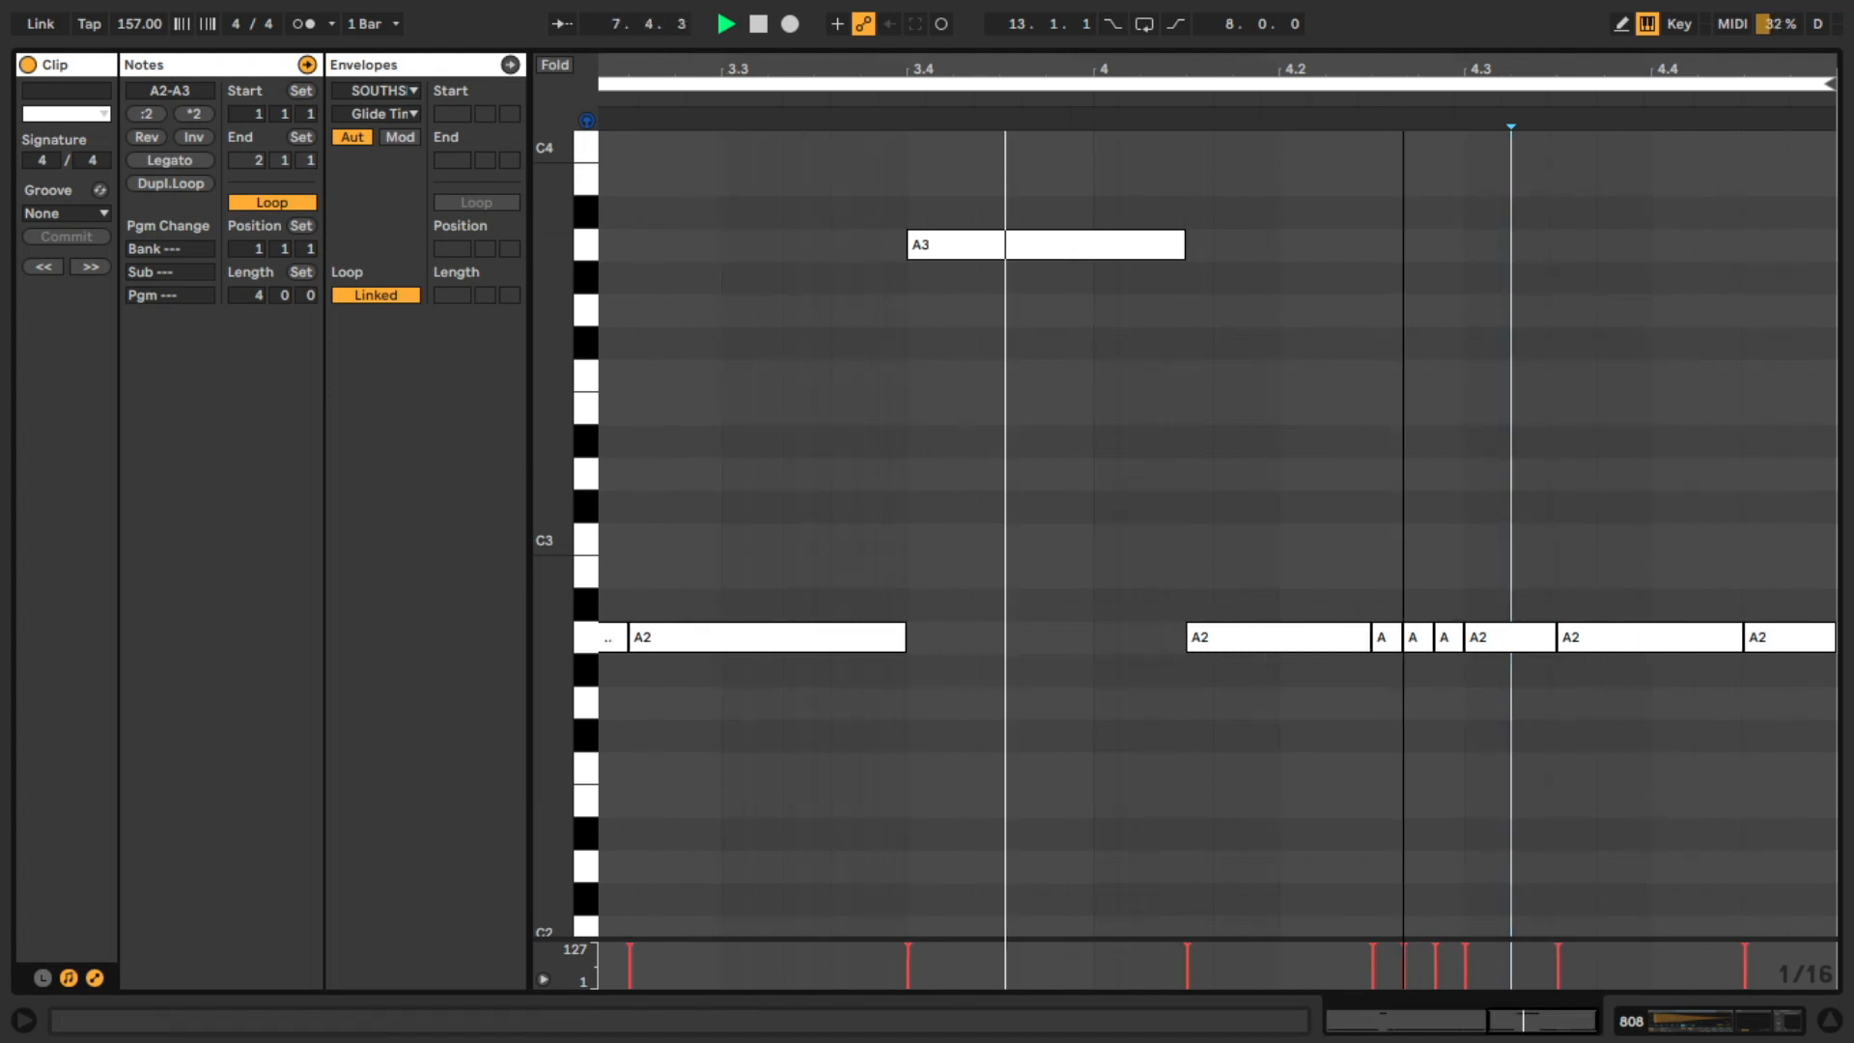
key(minus)
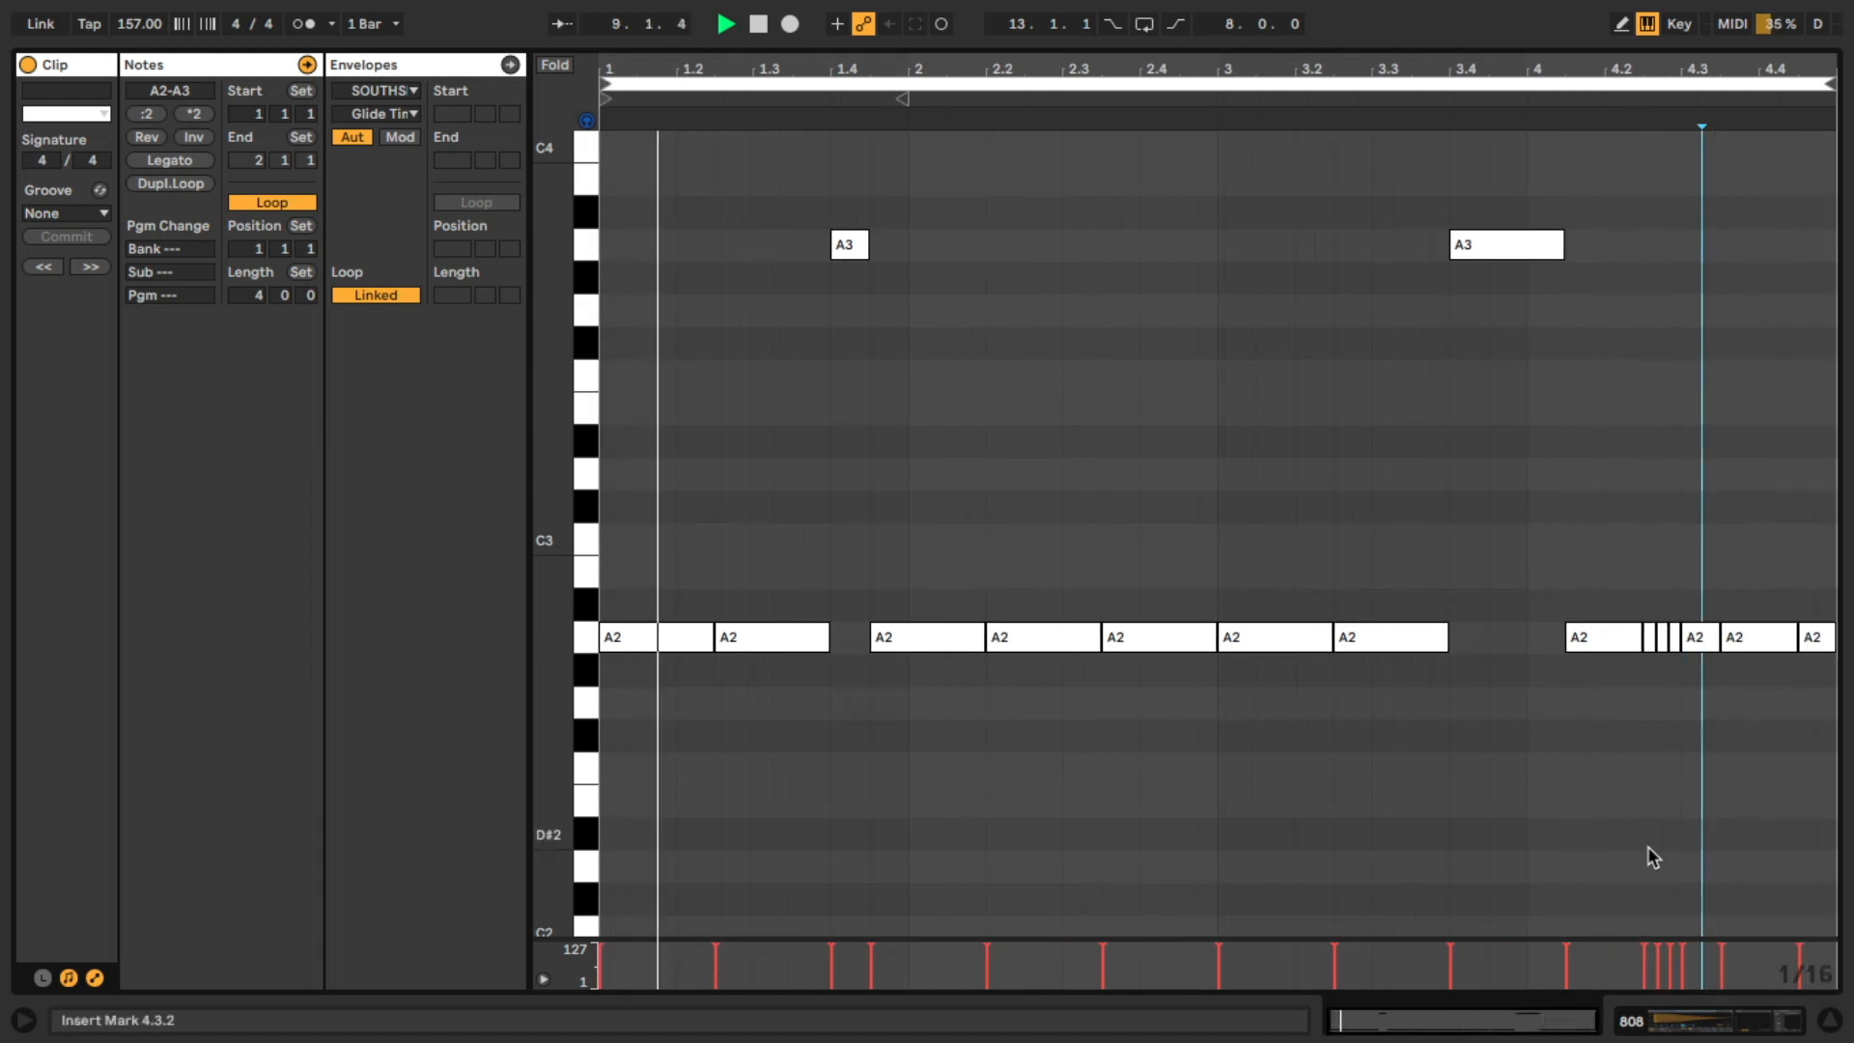
Show the 808 instrument's sample waveform and set the 808 track's volume to about -4.0 dB
key(shift+Tab)
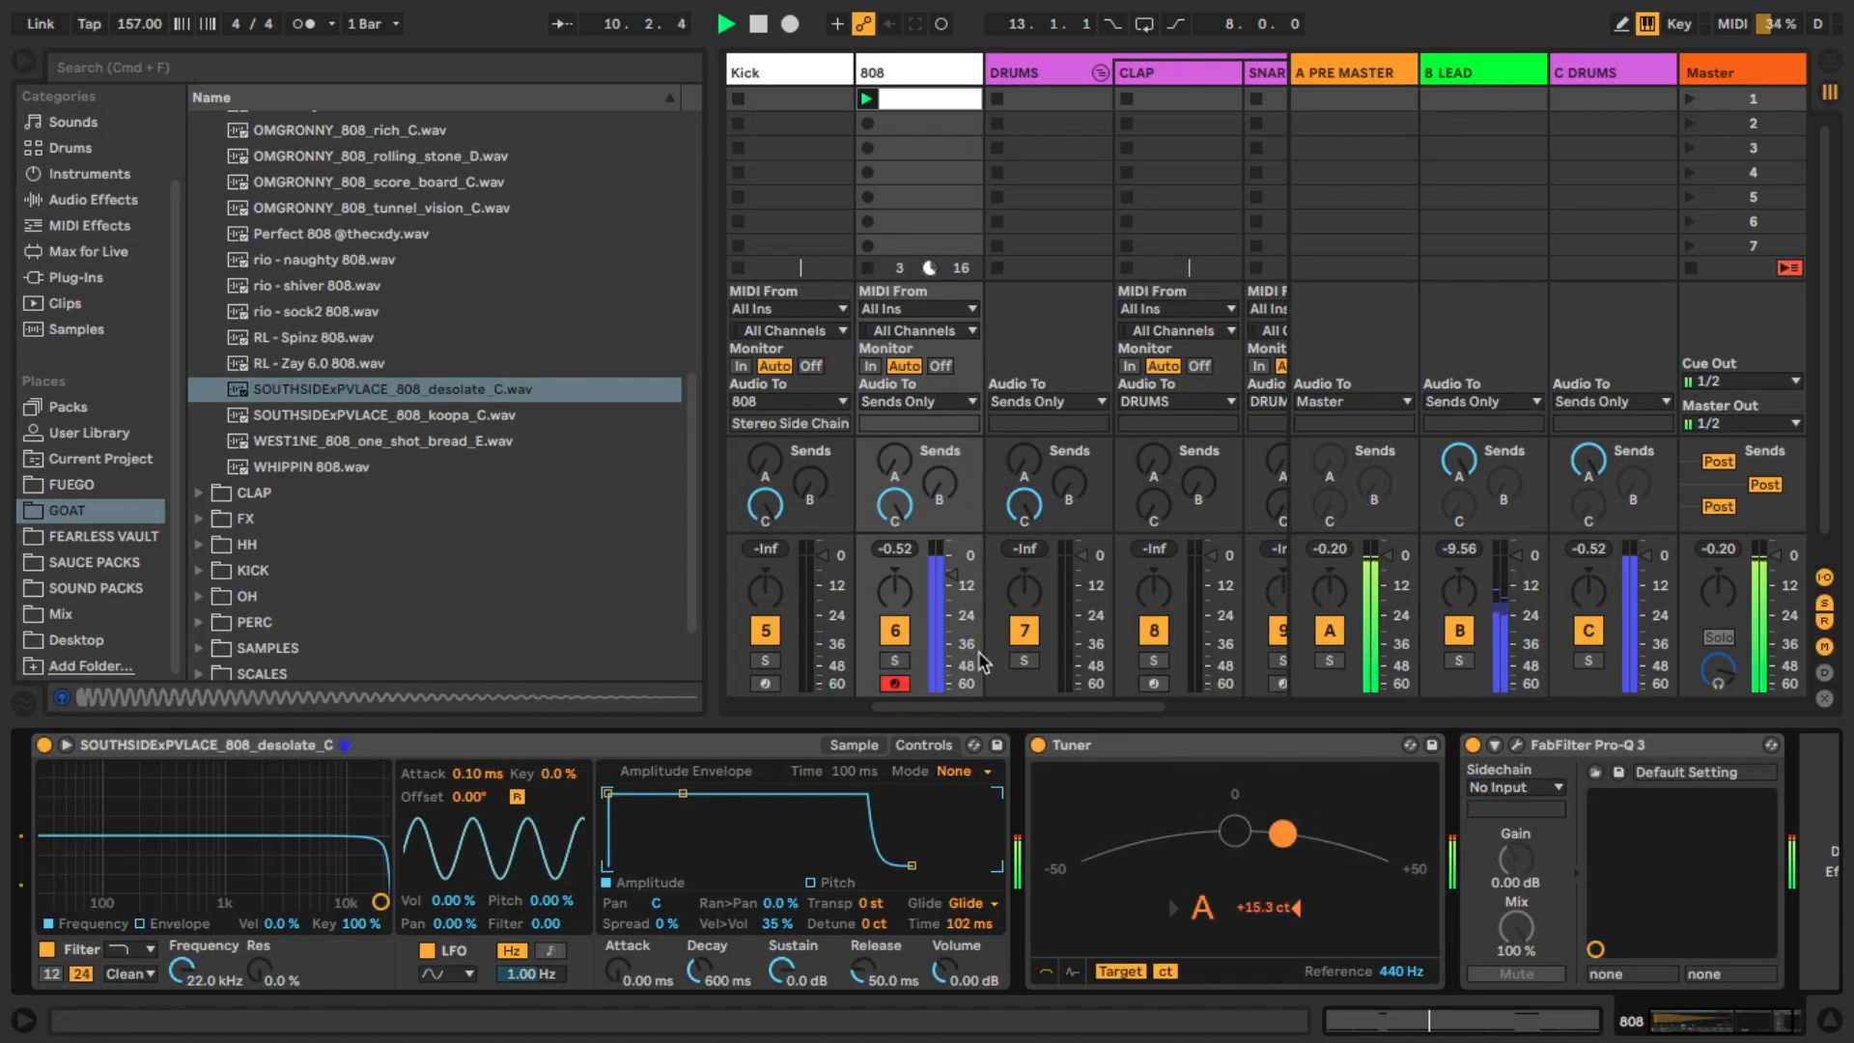
click(853, 745)
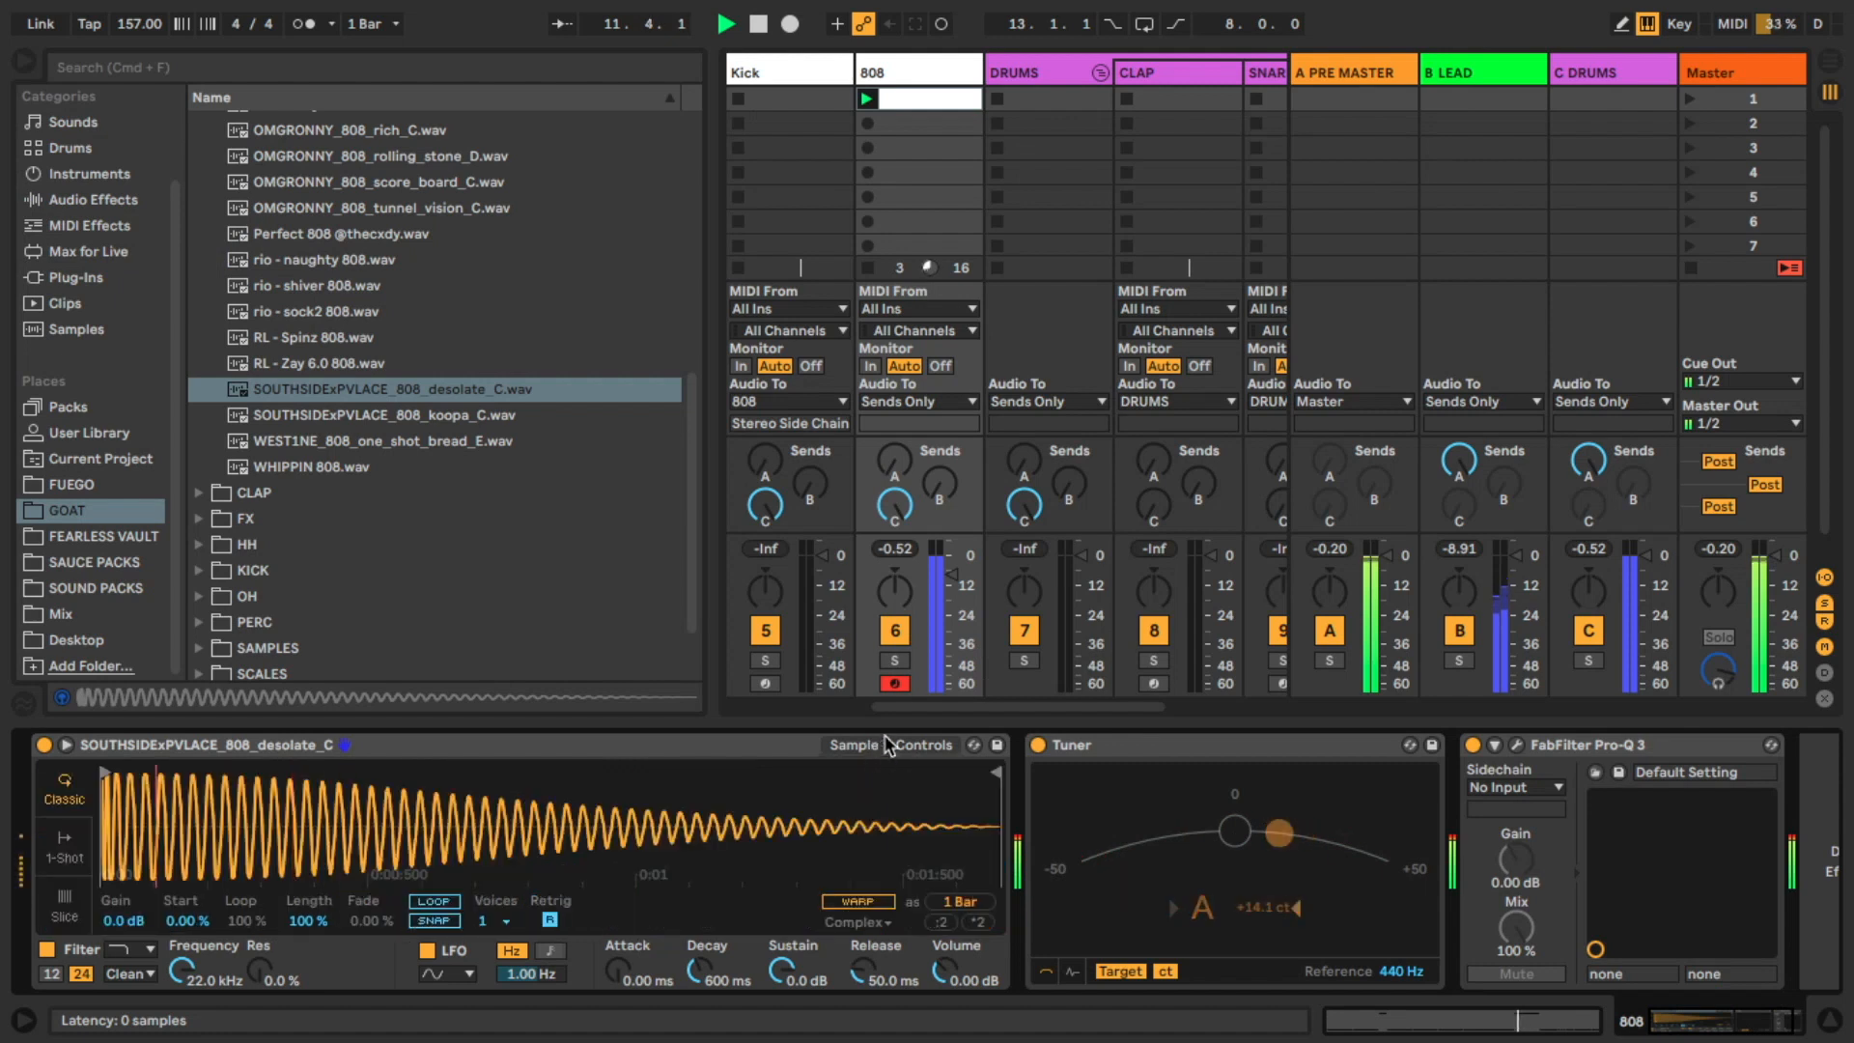
drag(962, 587, 963, 579)
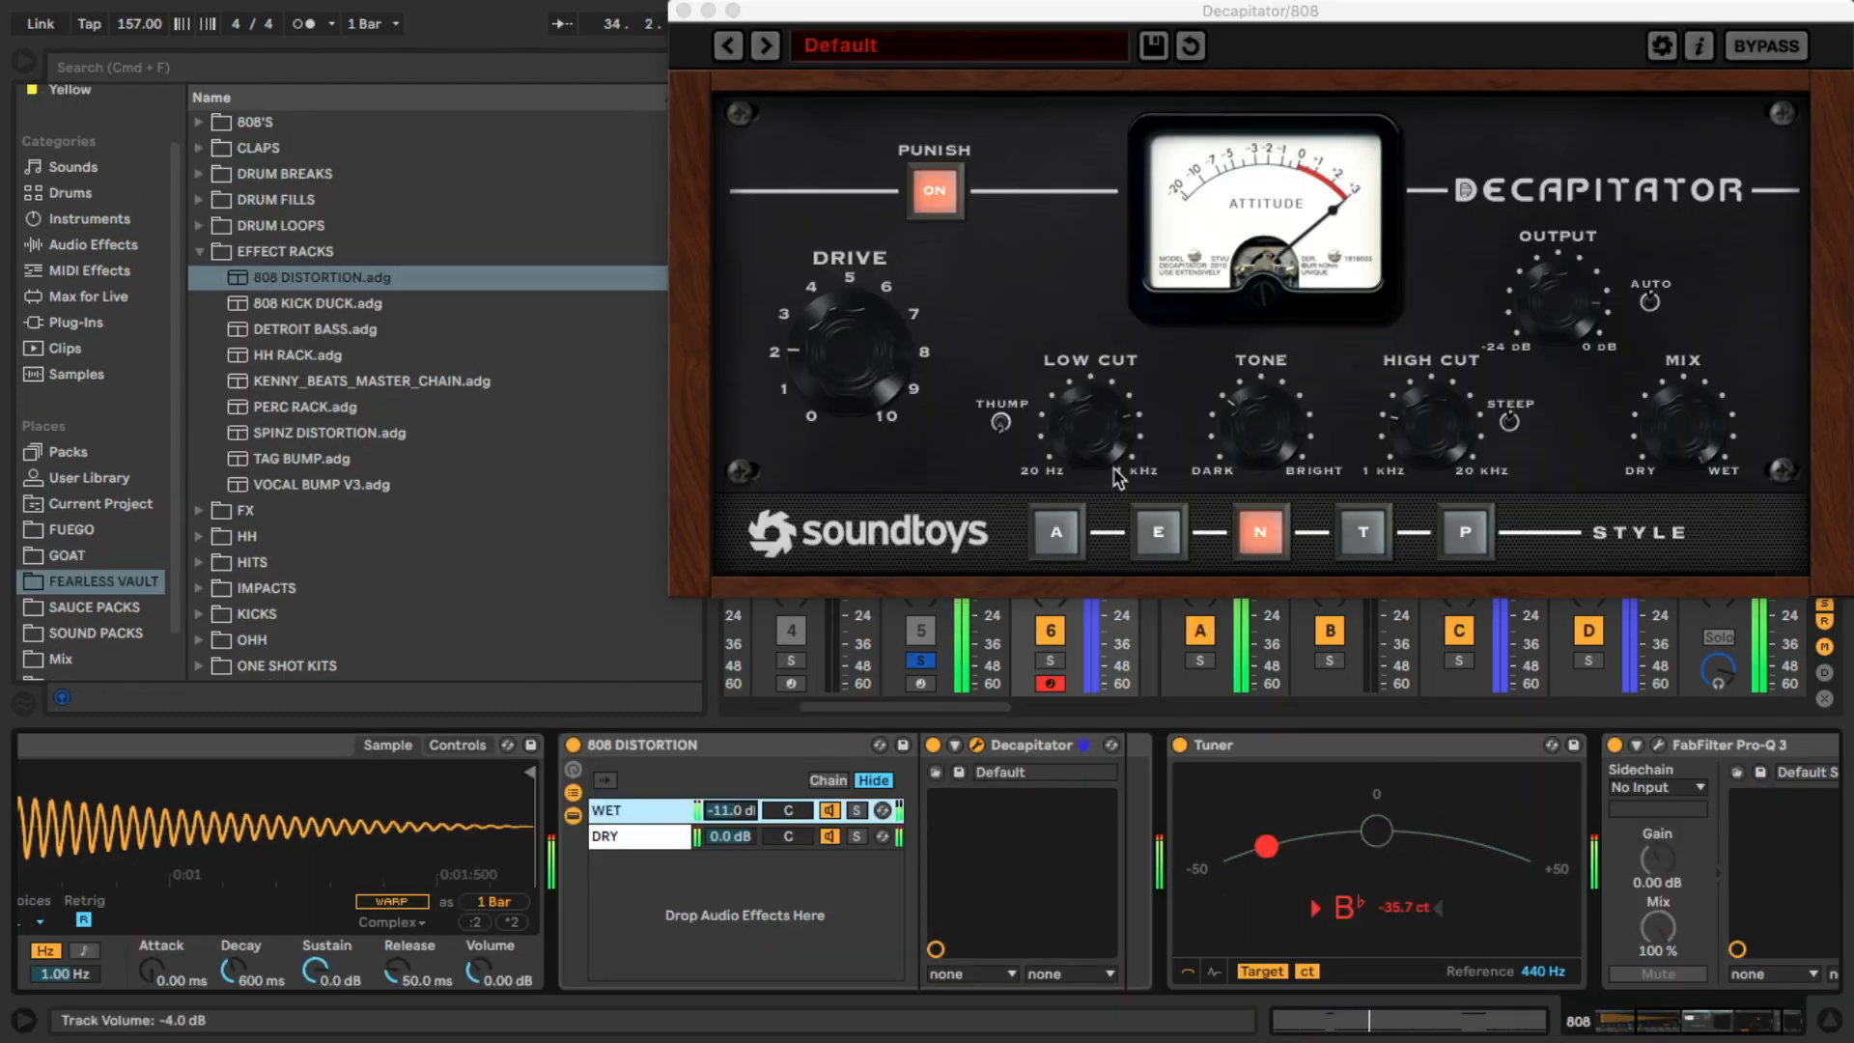
Adjust the Tone in the 808 DISTORTION rack's Decapitator, switch its style to A and close the plug-in window
drag(1291, 455, 1292, 407)
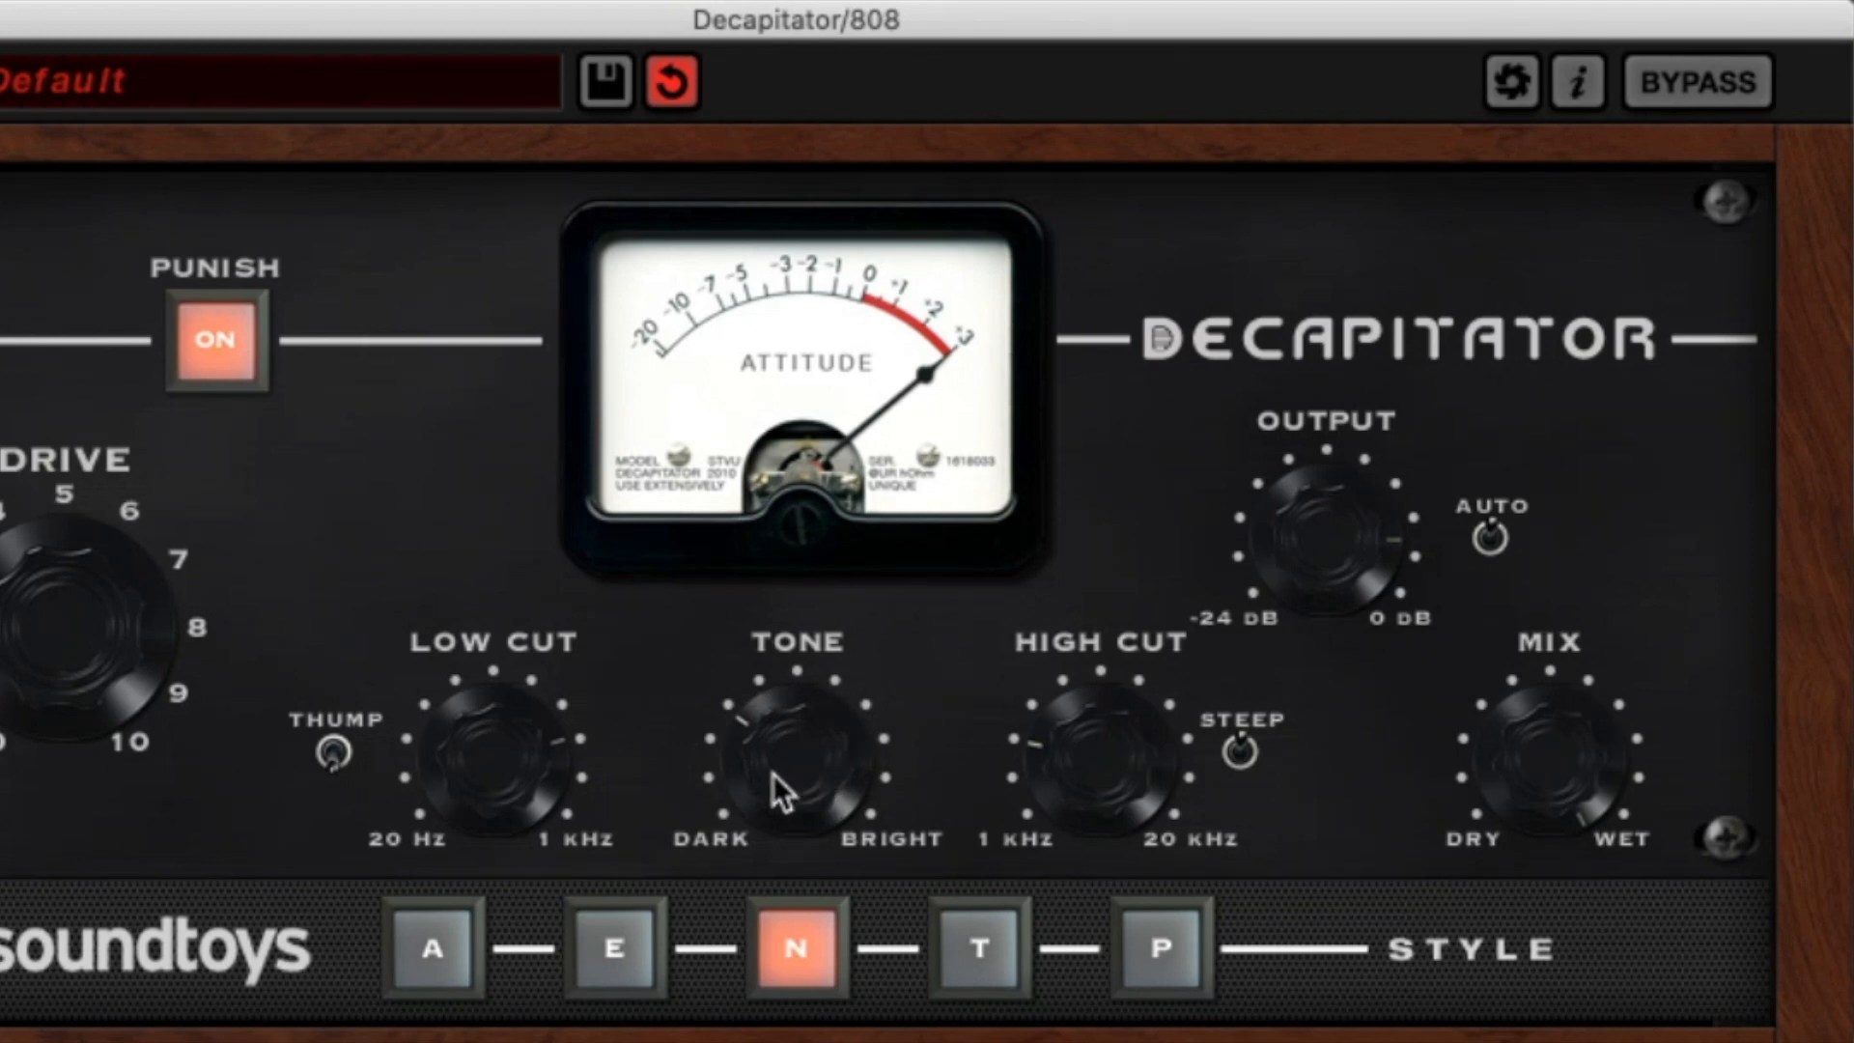
click(435, 949)
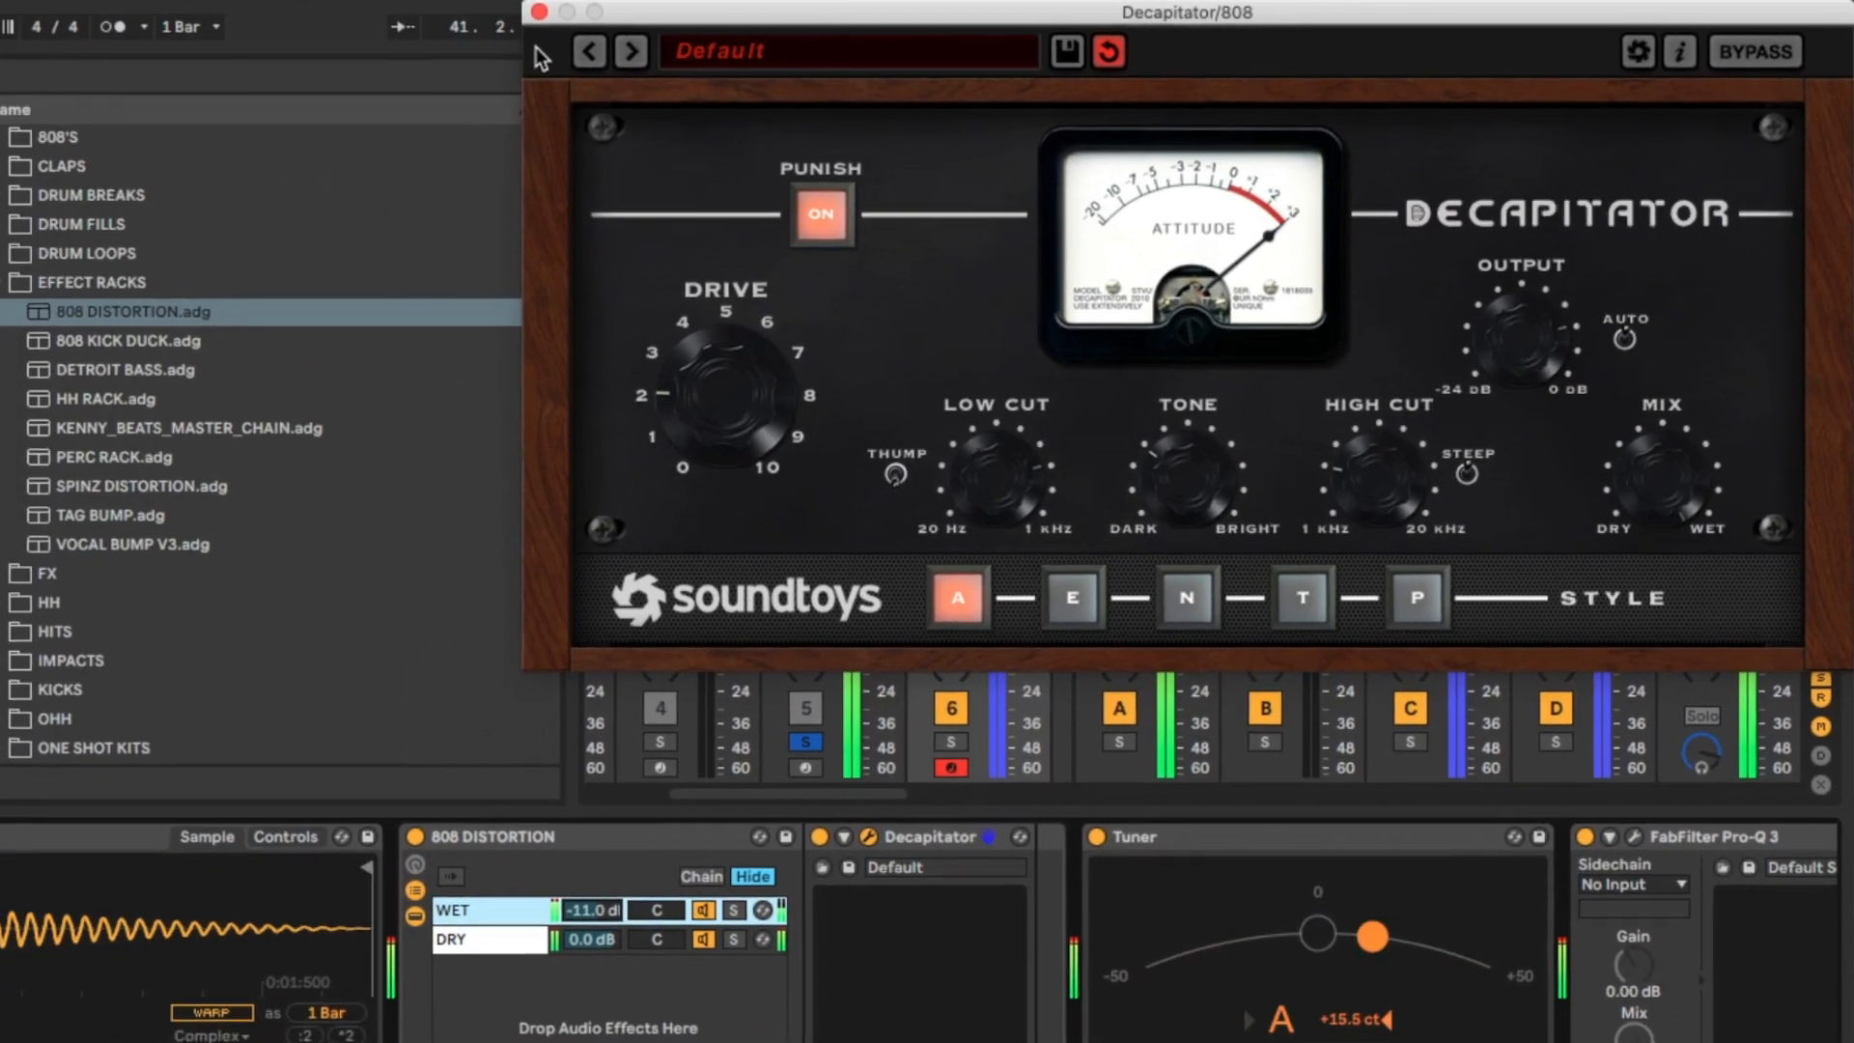
click(539, 12)
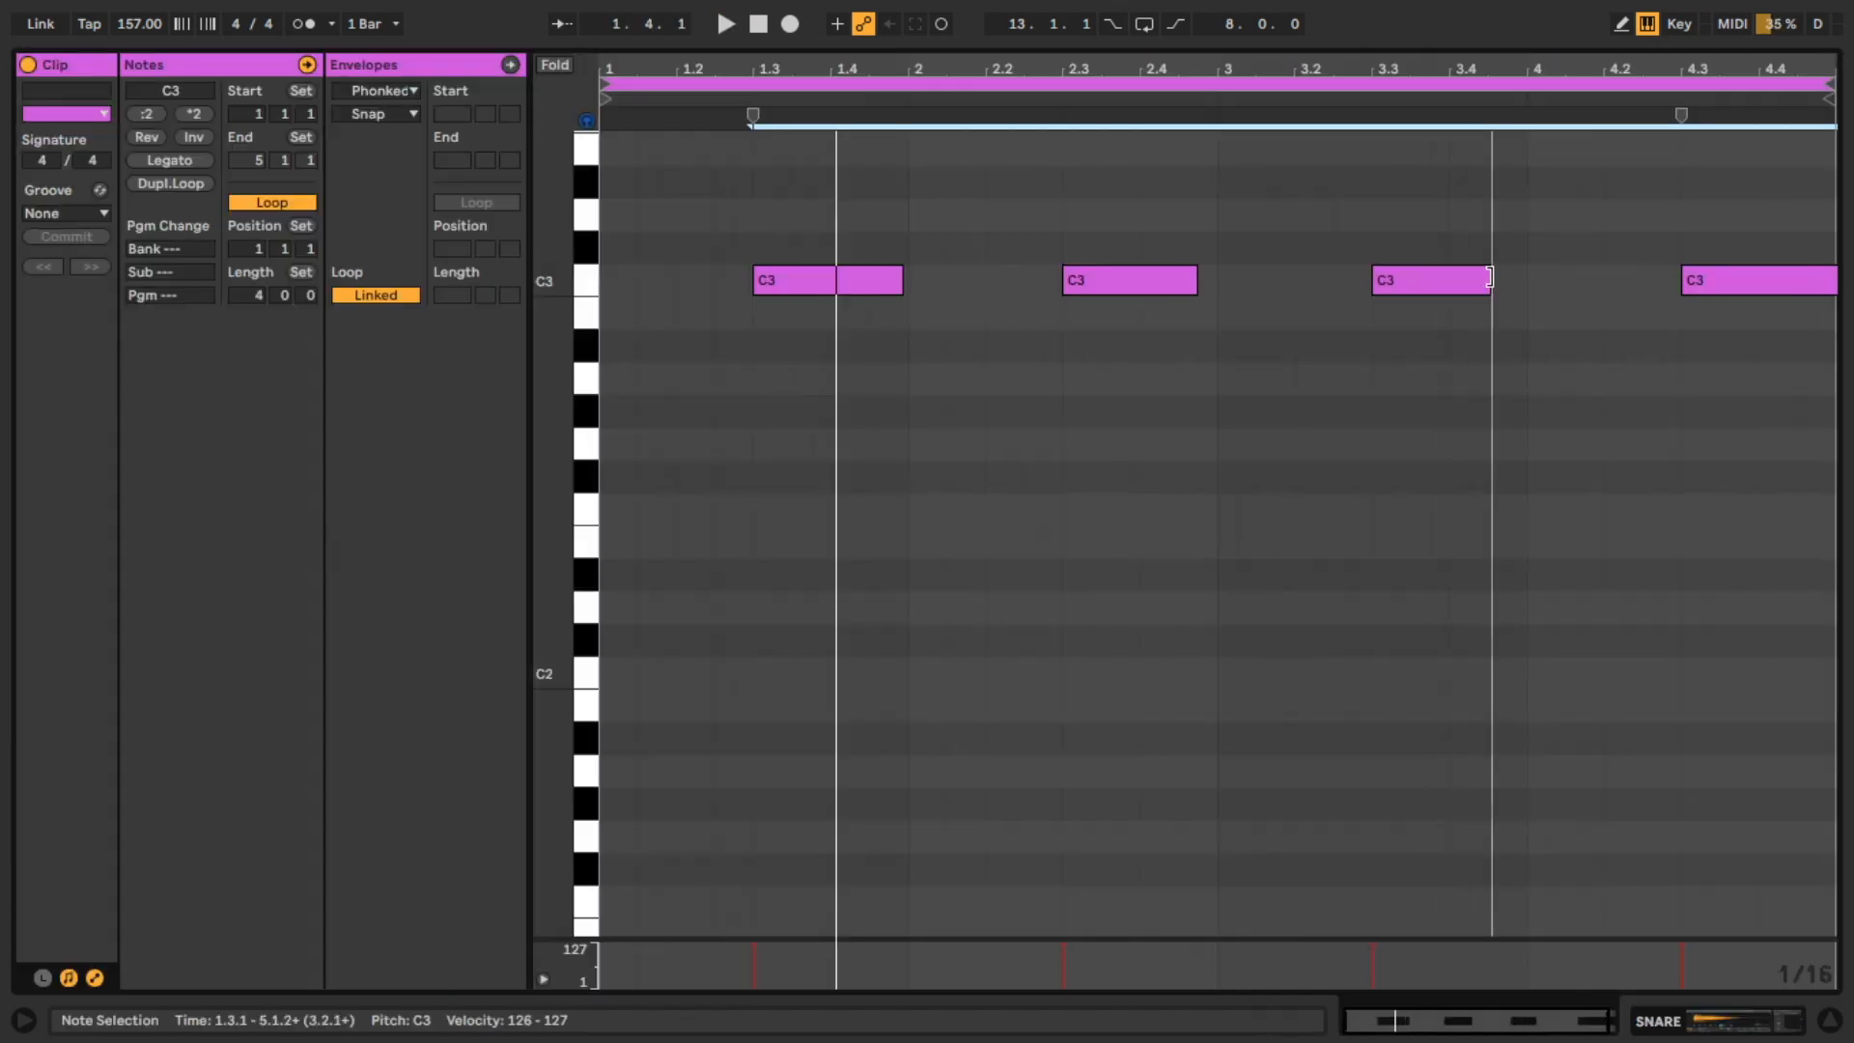
Lengthen all the C3 notes in the SNARE clip together and return to the drum tracks in the mixer
key(super+a)
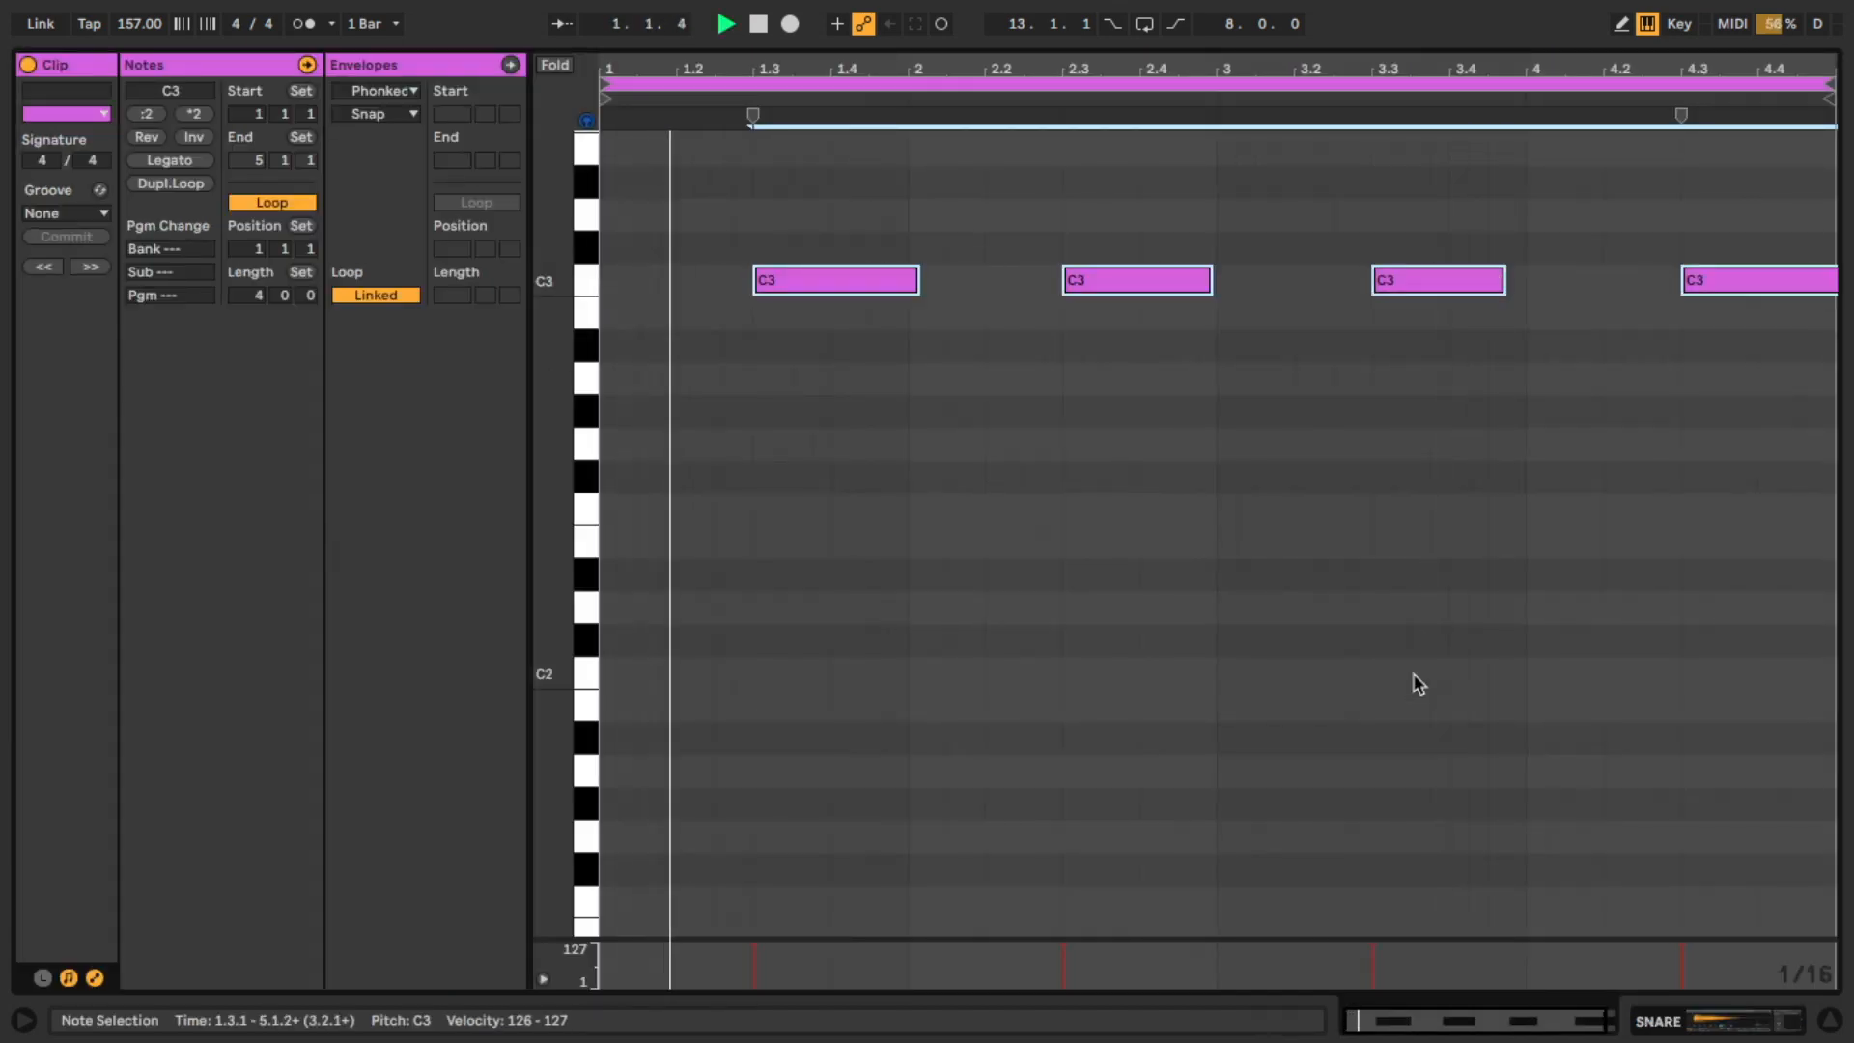
key(super+alt+e)
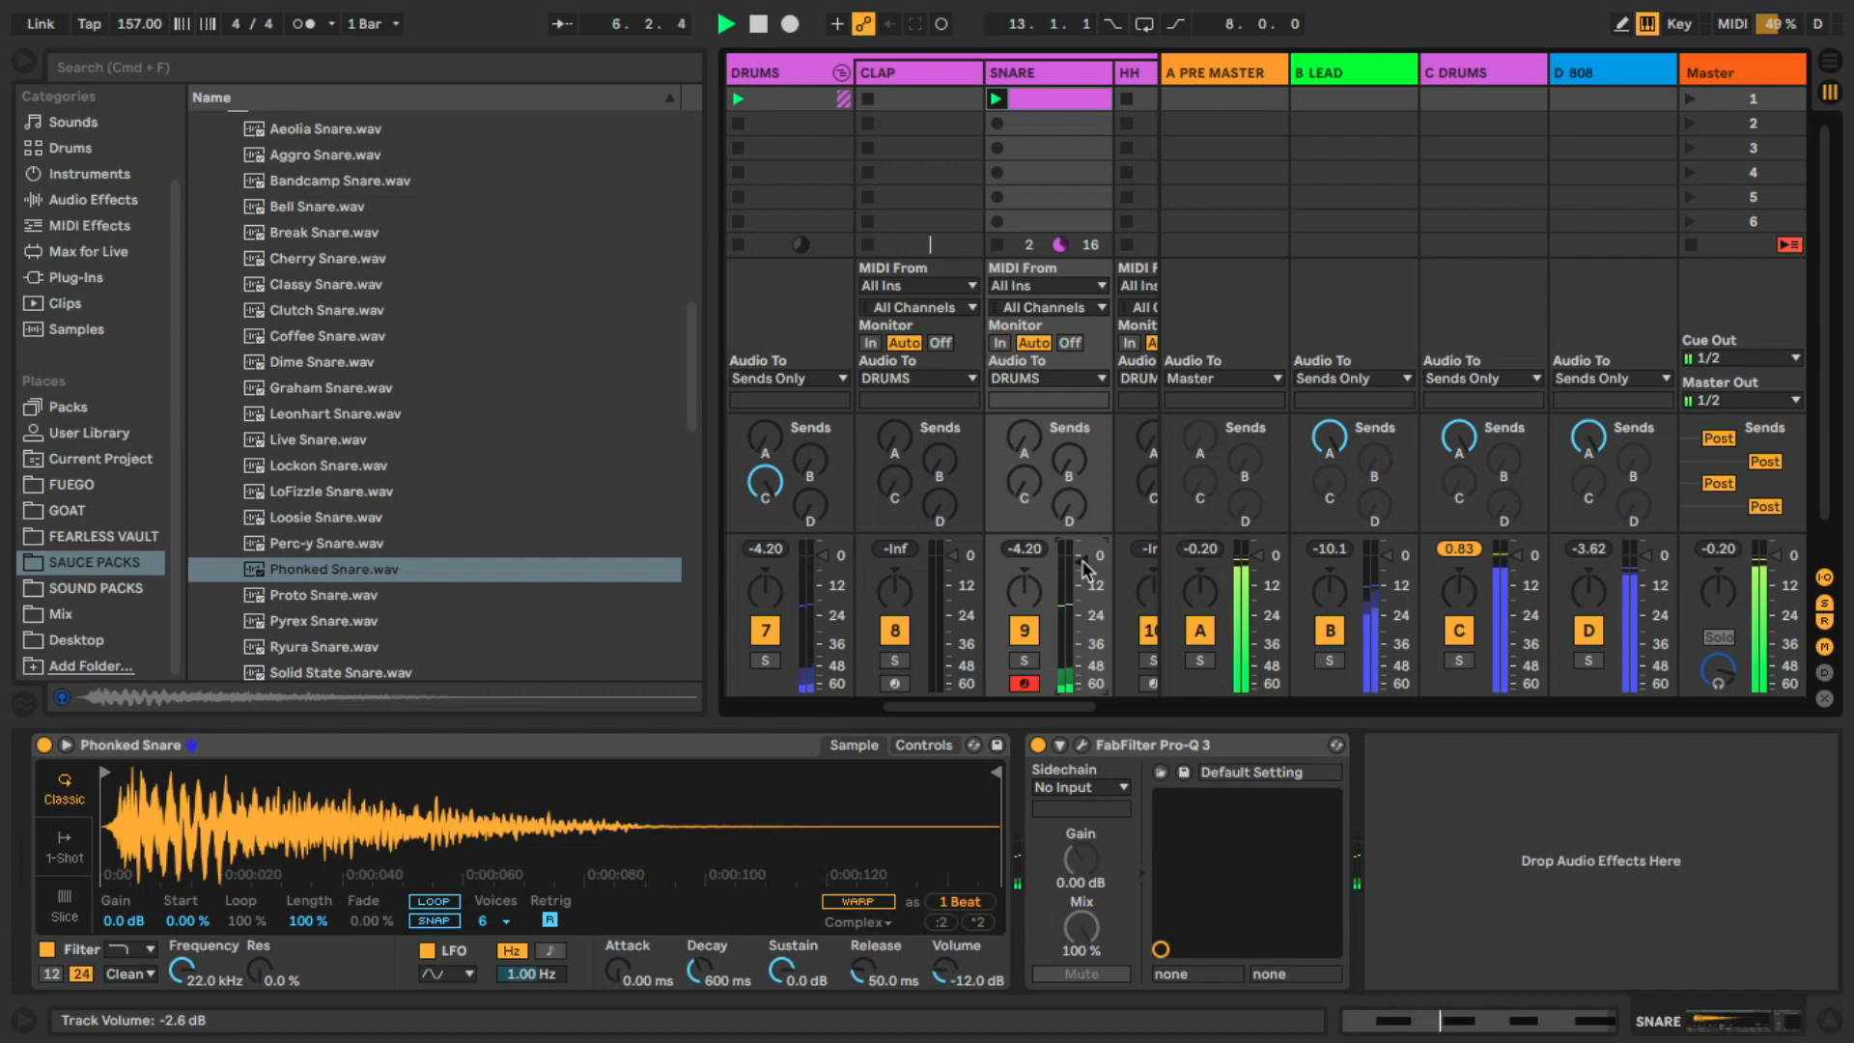
mouse_move(965, 714)
mouse_down()
mouse_move(994, 714)
mouse_move(956, 709)
mouse_up()
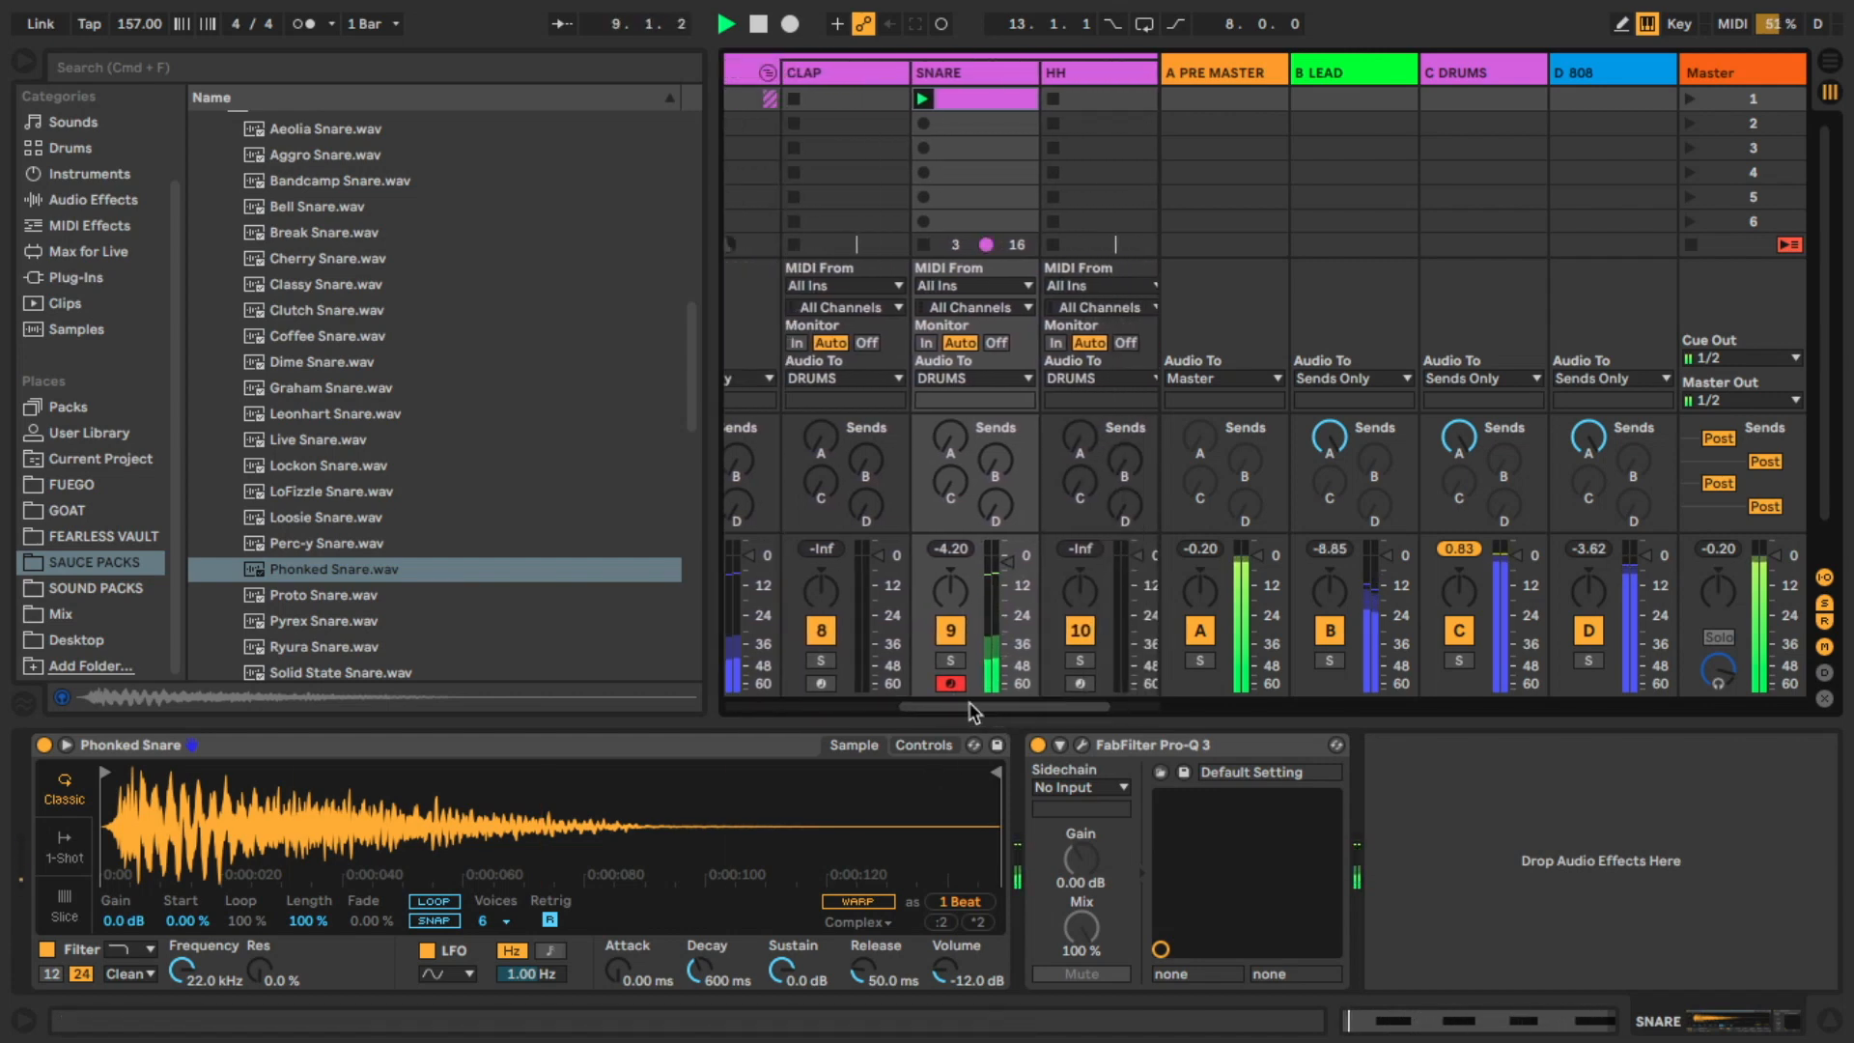
Audition the CLAP and SNARE tracks layered together and compare their levels in the mixer
click(966, 275)
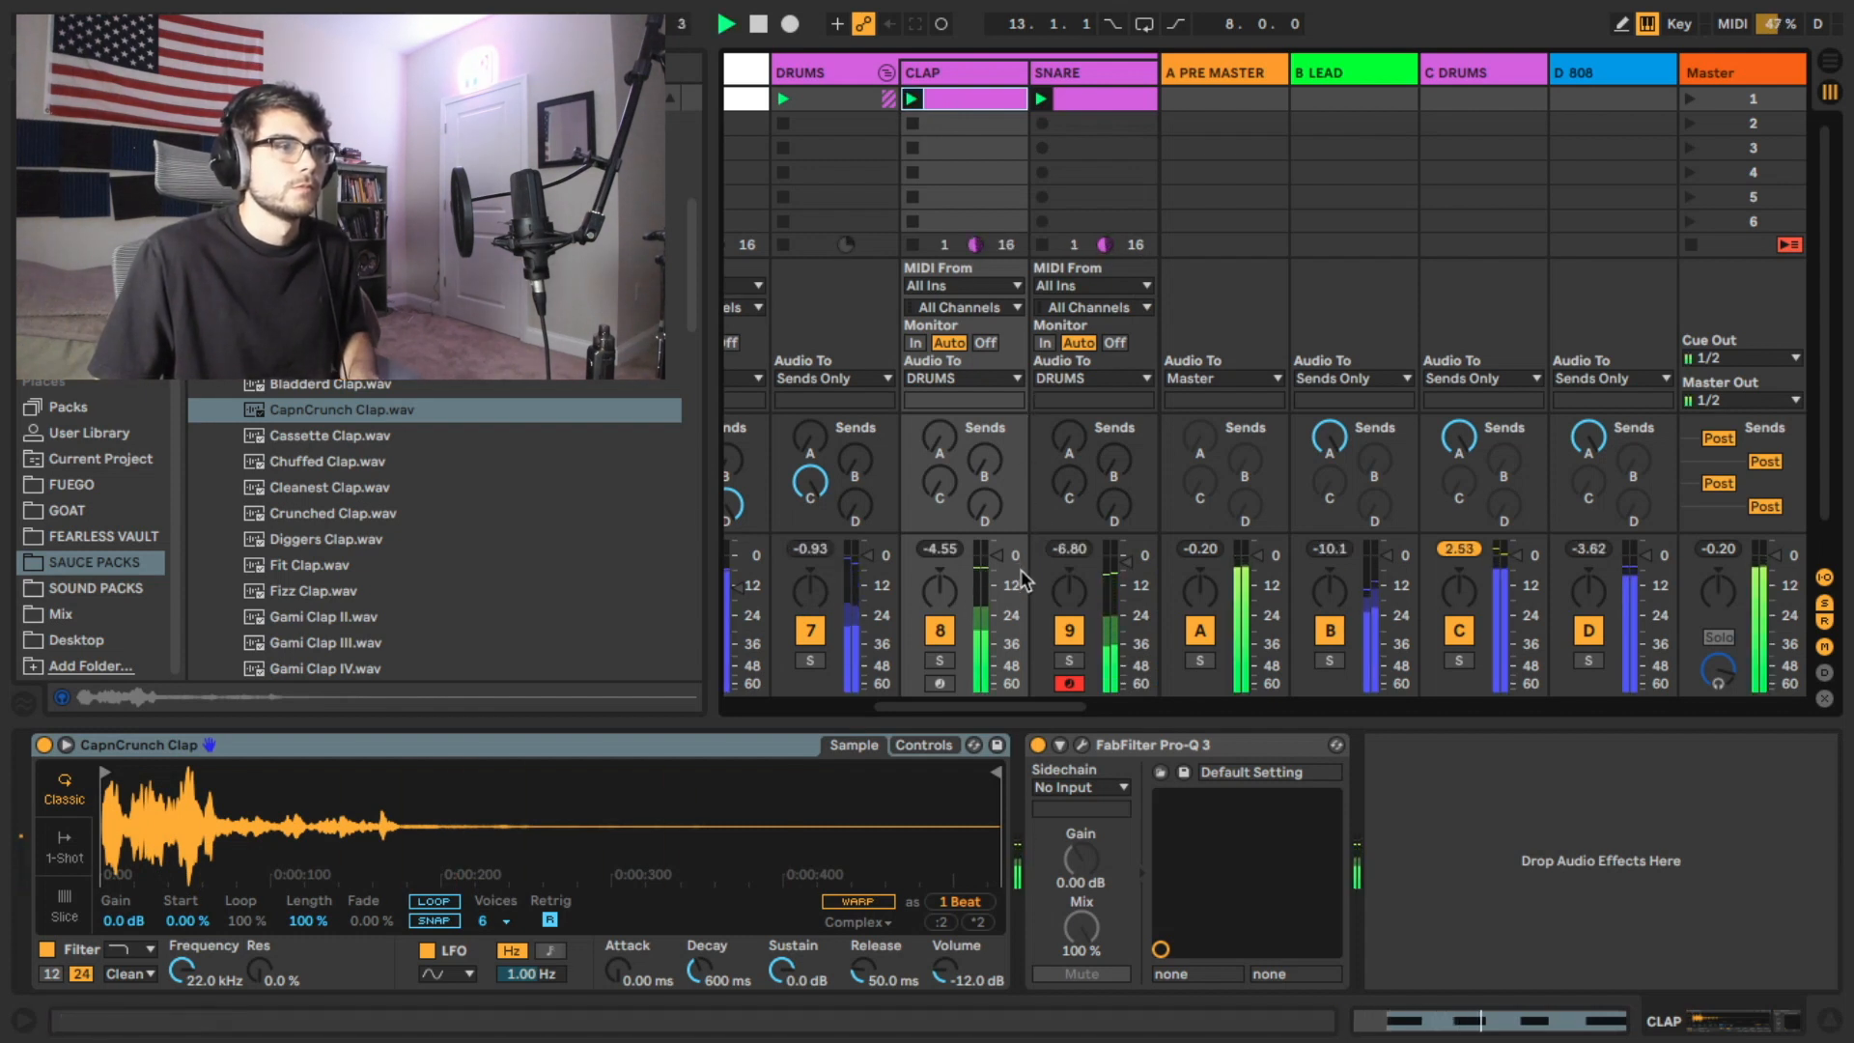
click(985, 196)
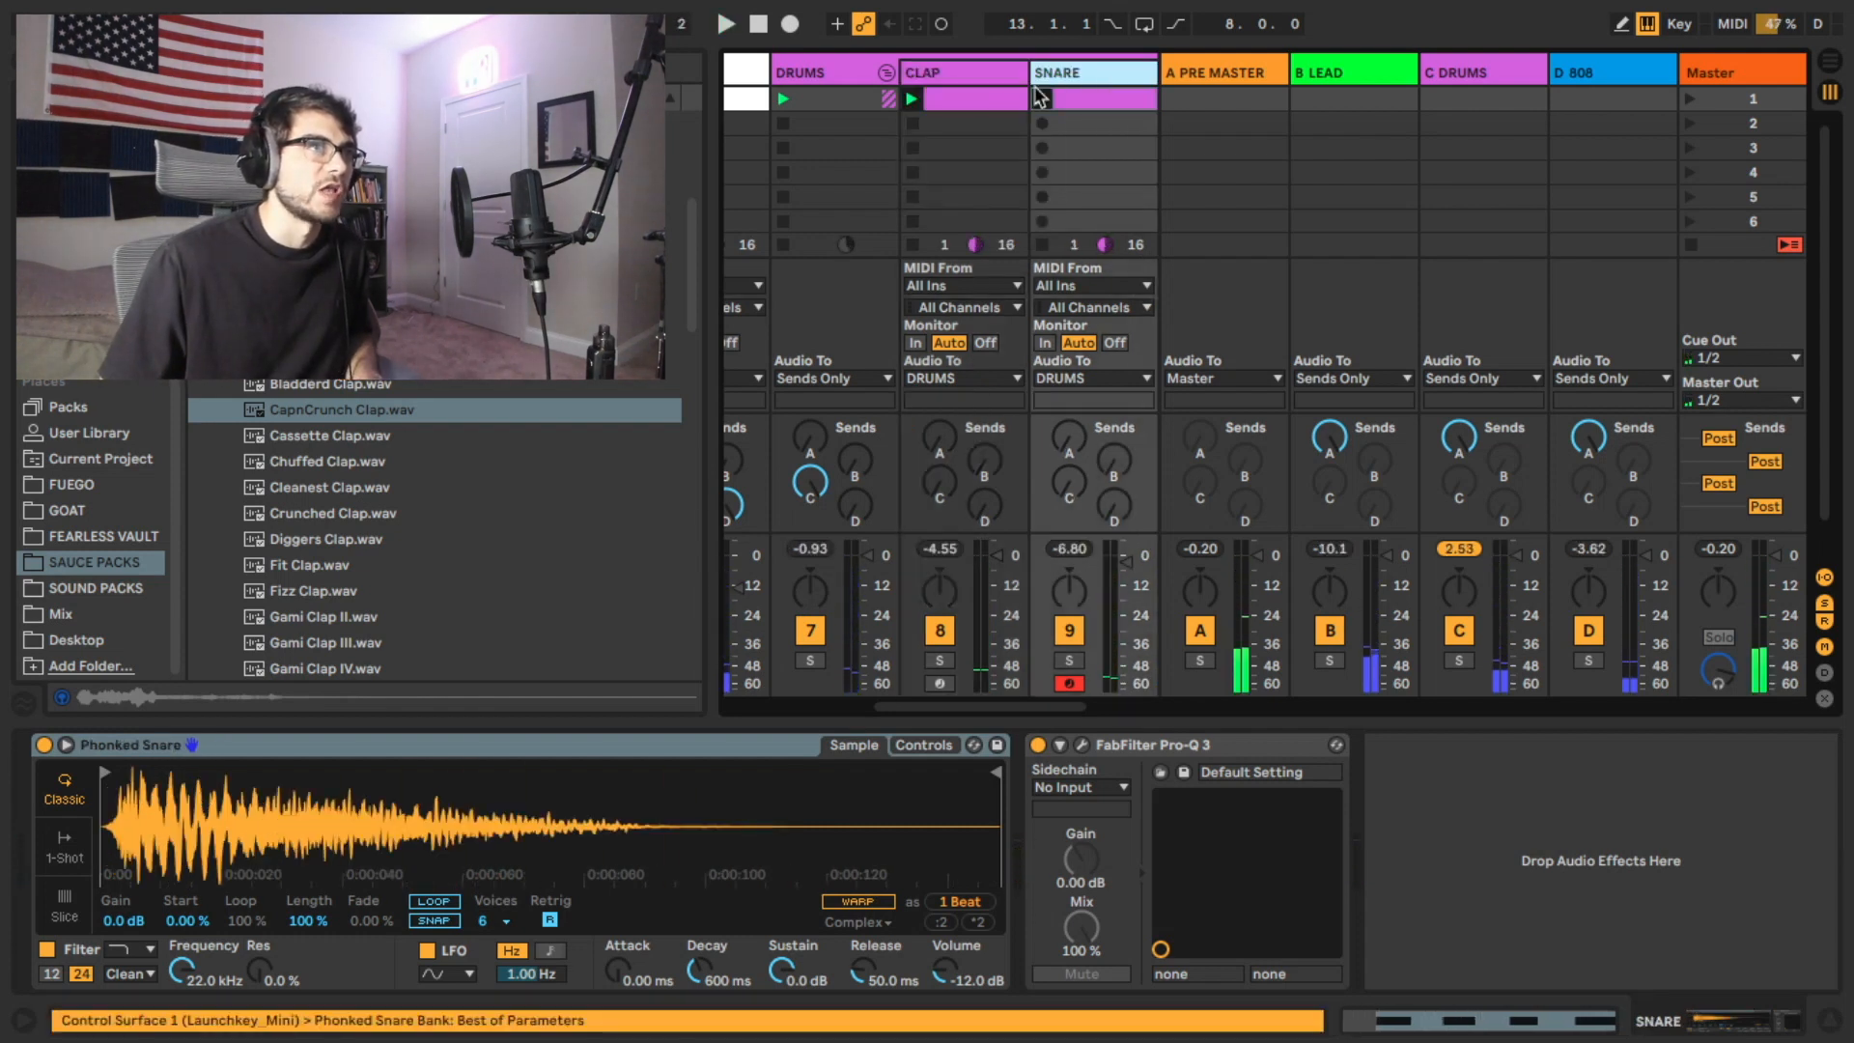
click(939, 660)
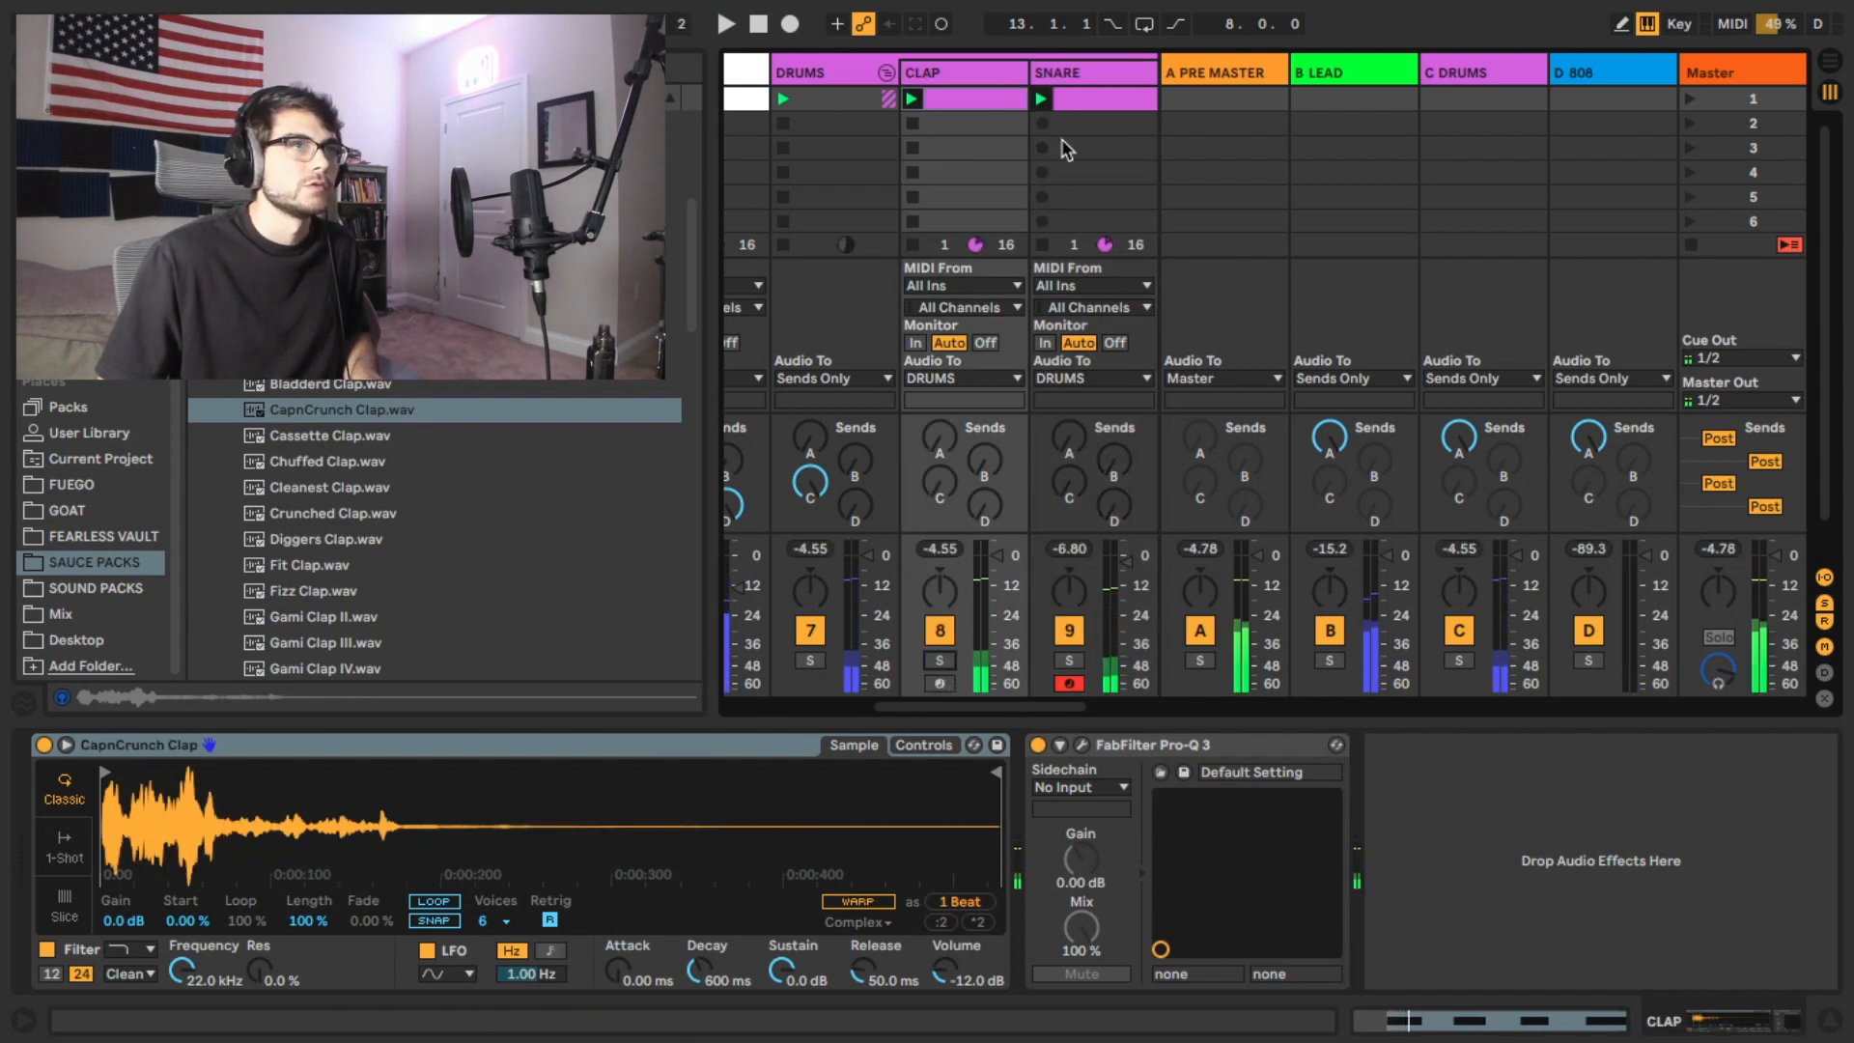
Load the sample Trvpyyy HH 3.wav from the GOAT folder onto the HH track
key(Right)
key(Right)
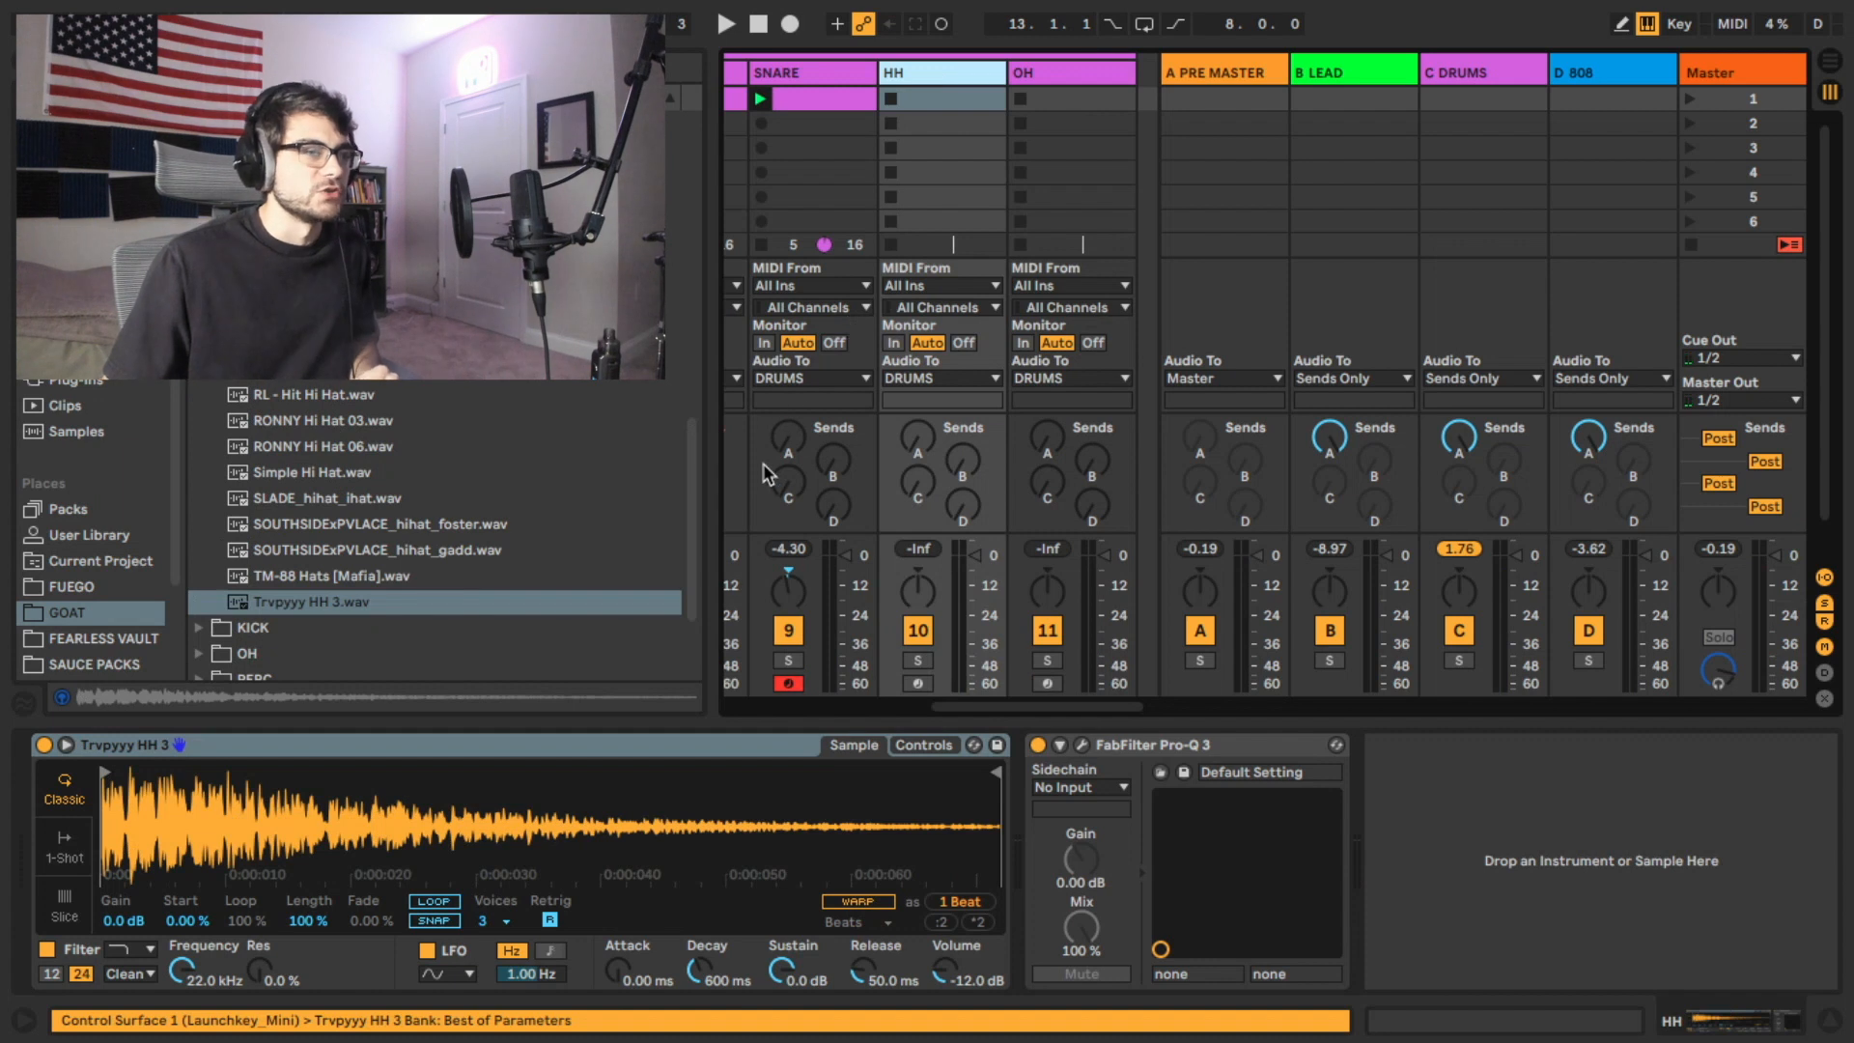
click(311, 611)
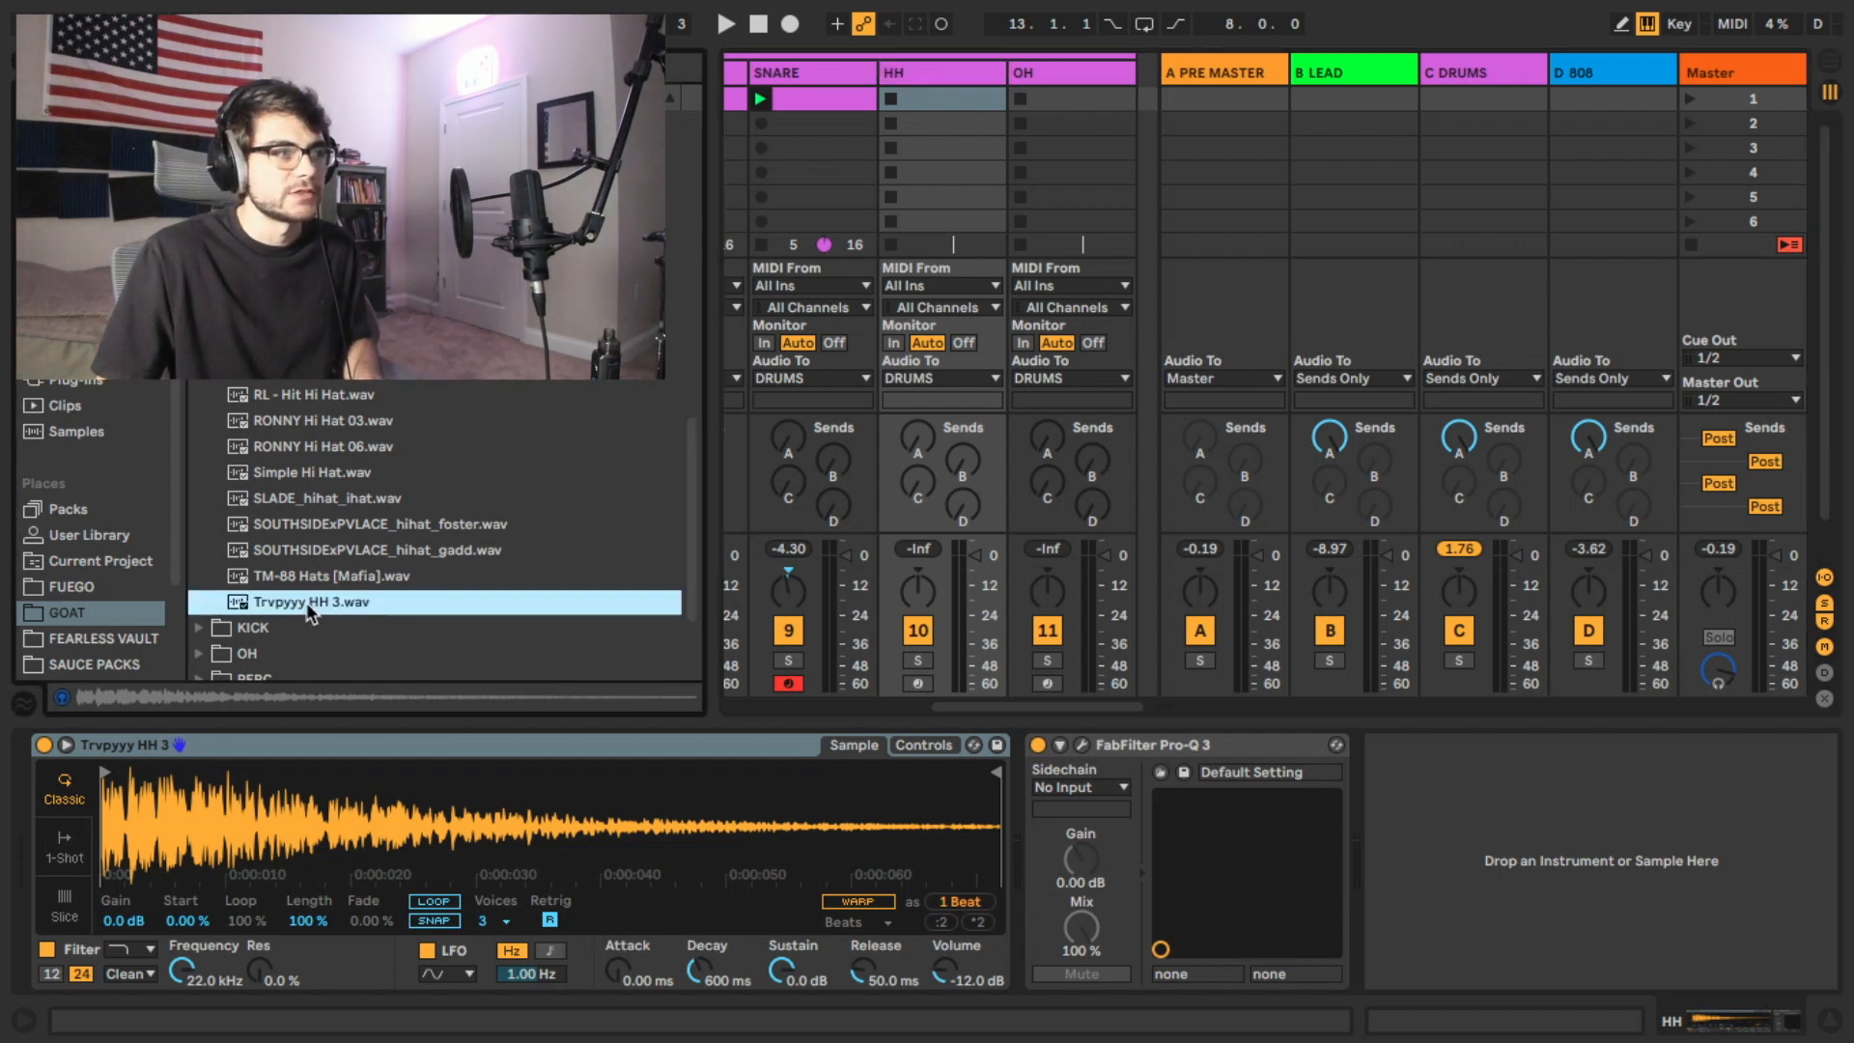
double_click(305, 602)
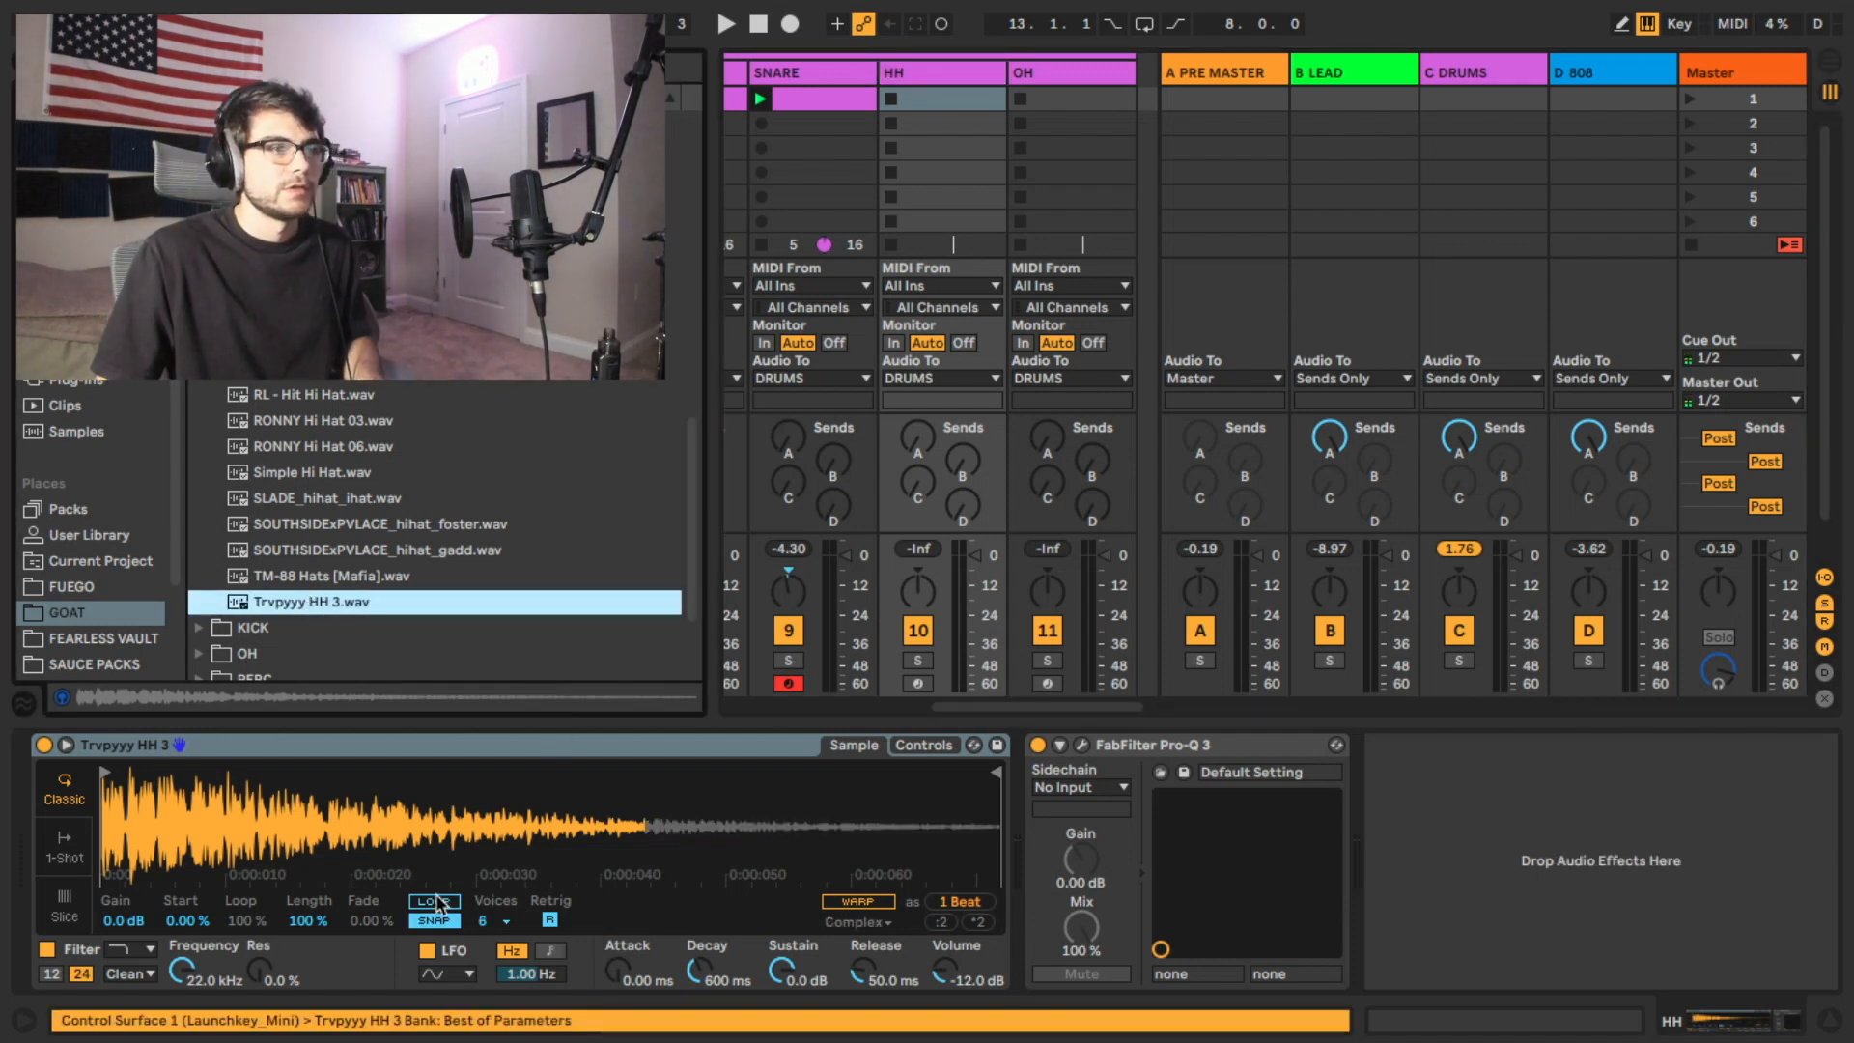
click(601, 778)
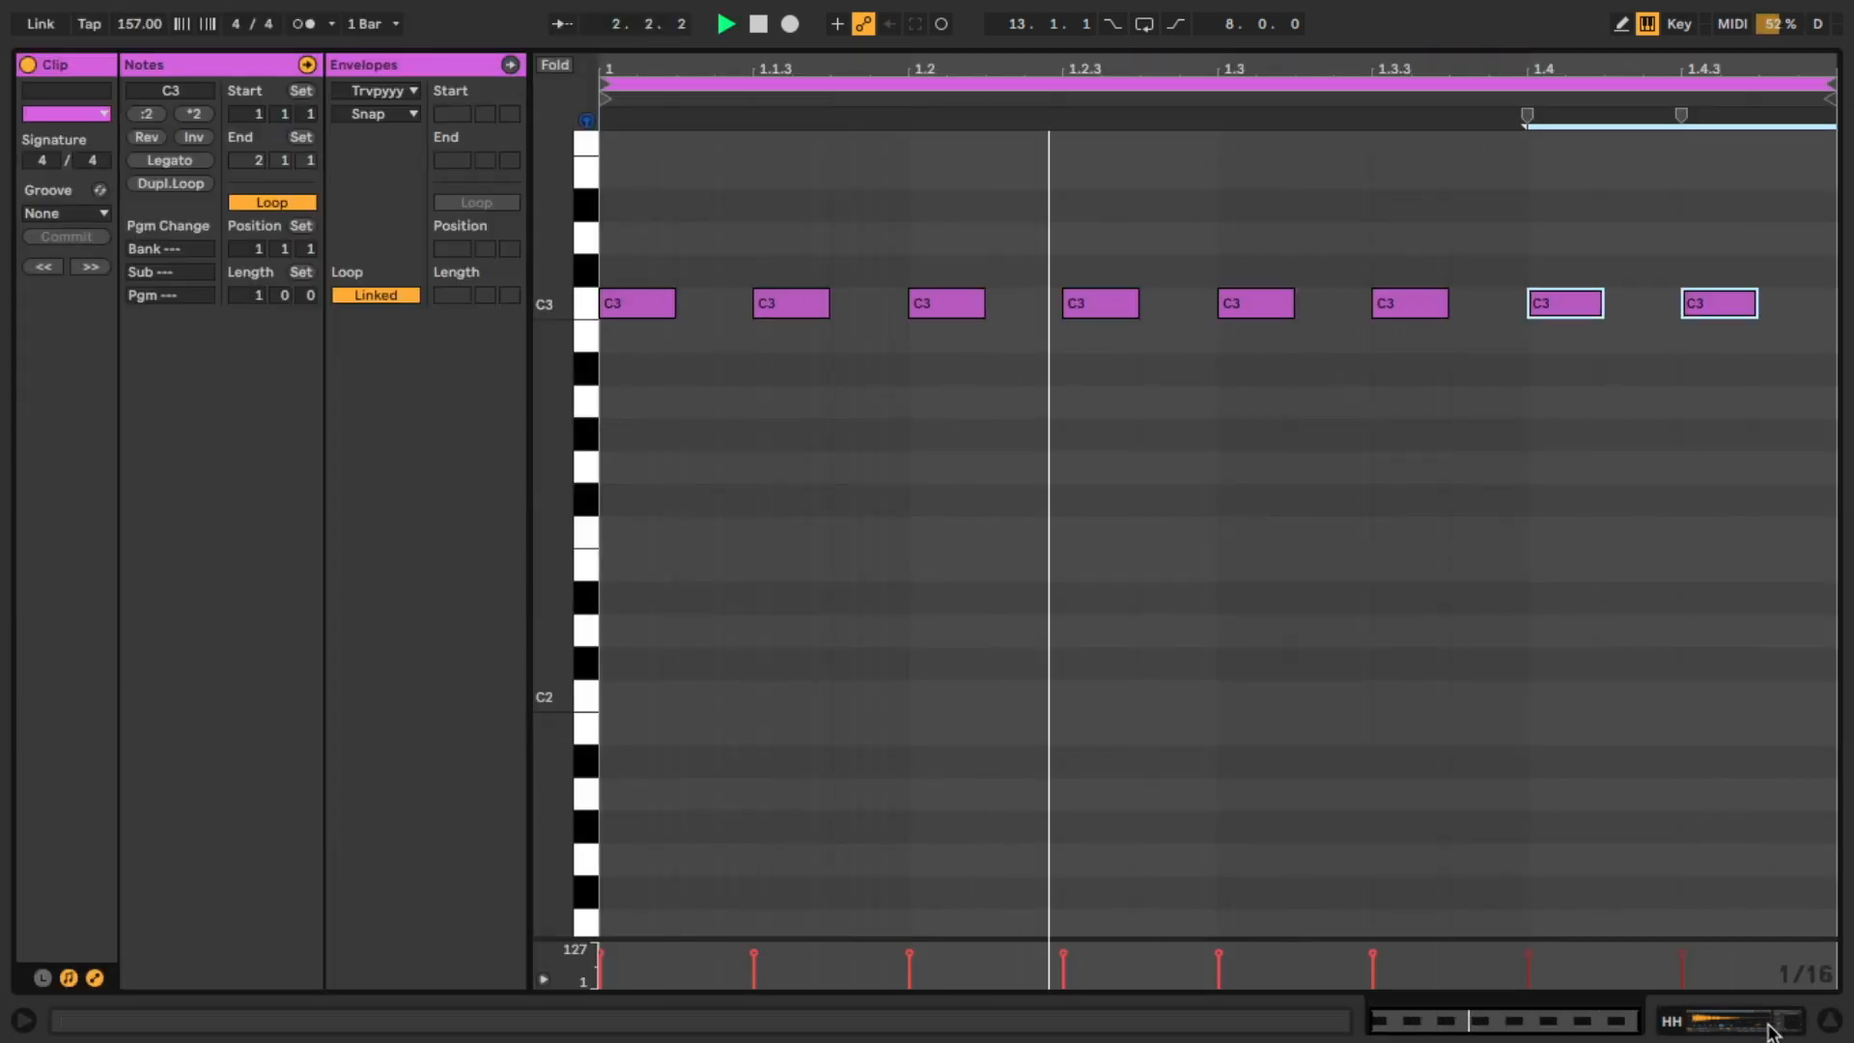
Set the Sustain of the HH track's Trvpyyy HH 3 instrument to -inf dB and adjust its Decay
key(shift+Tab)
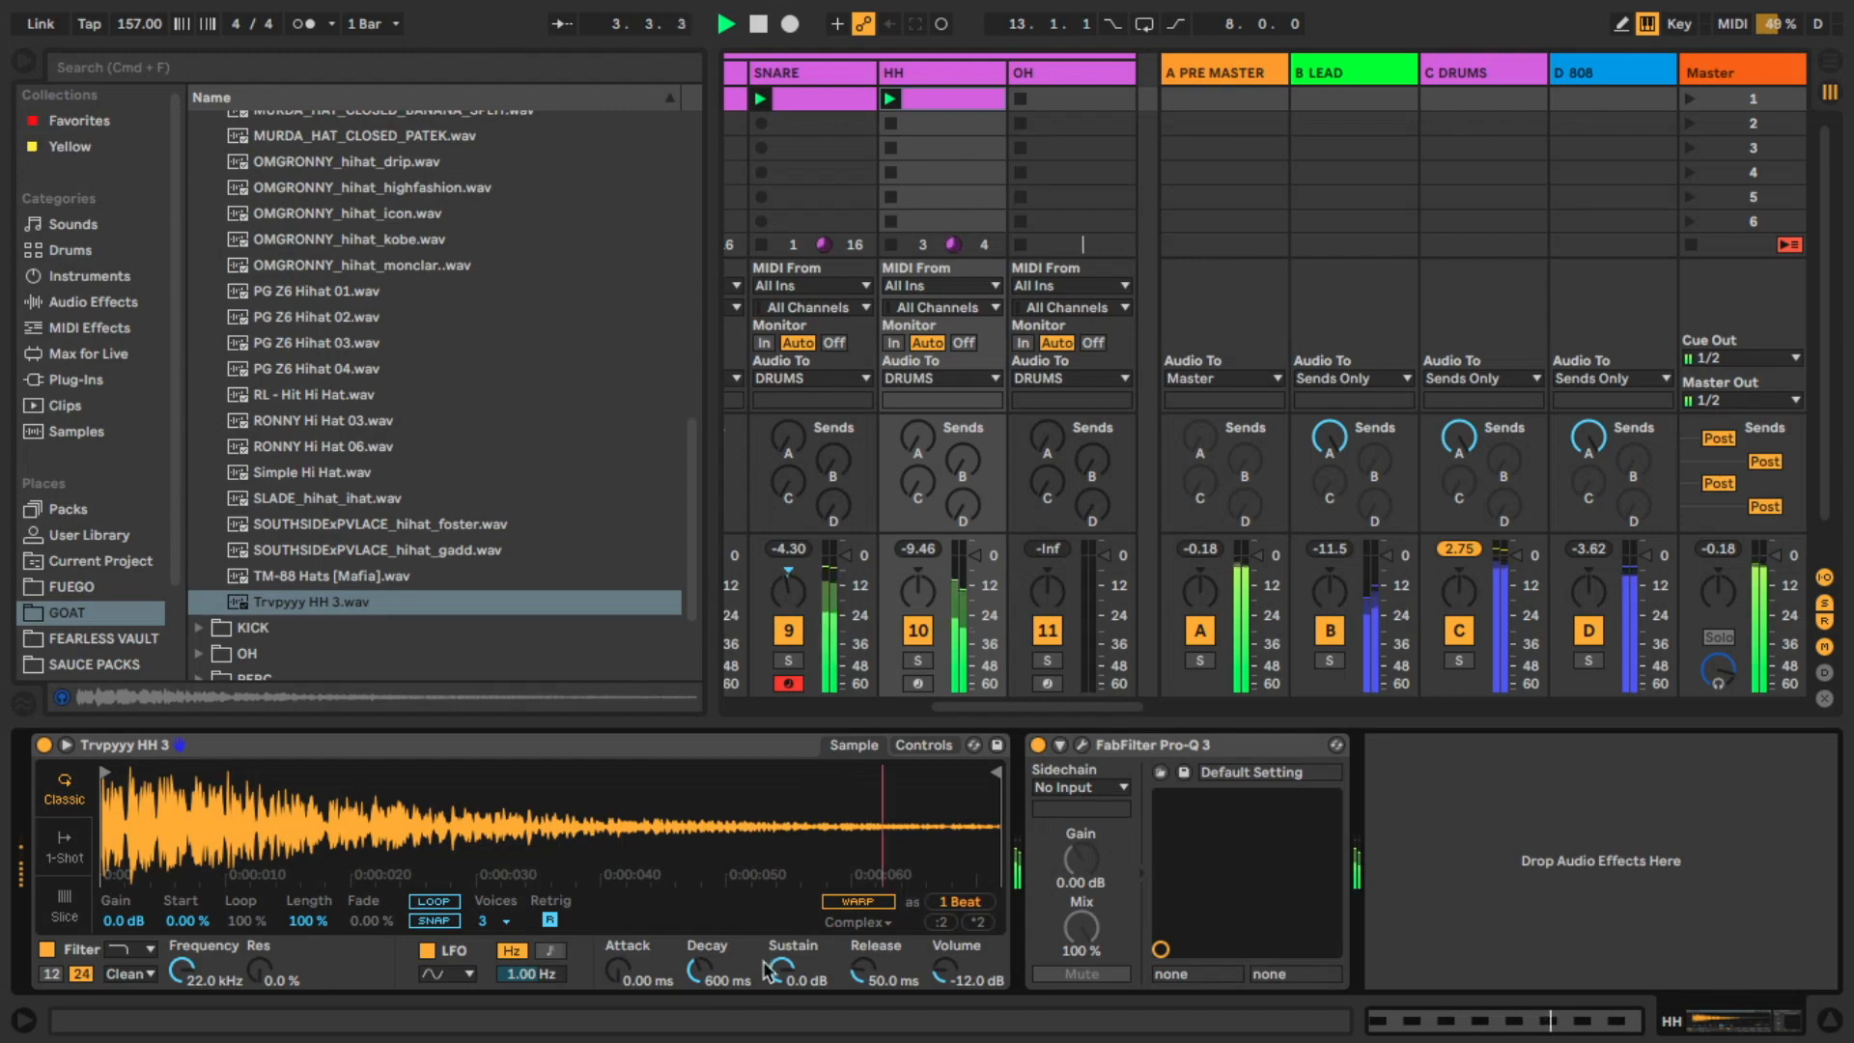
drag(735, 983, 784, 1009)
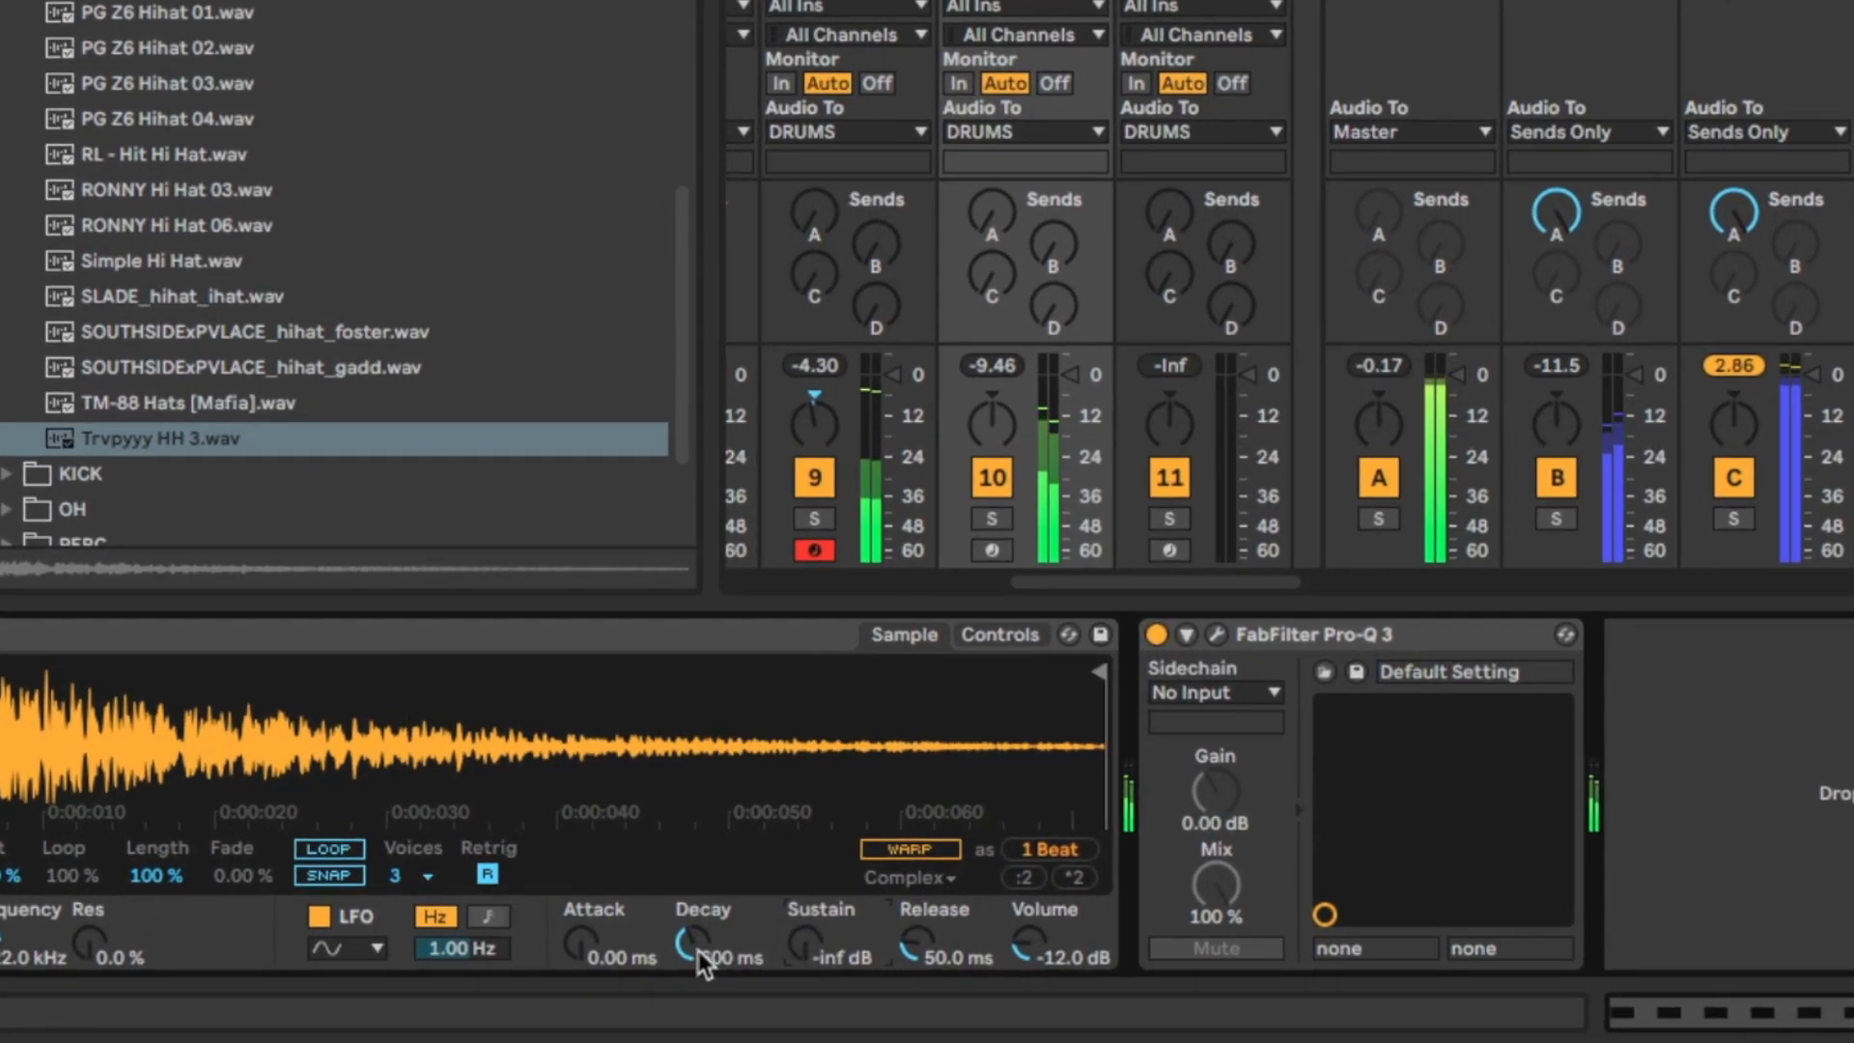
drag(683, 925, 683, 902)
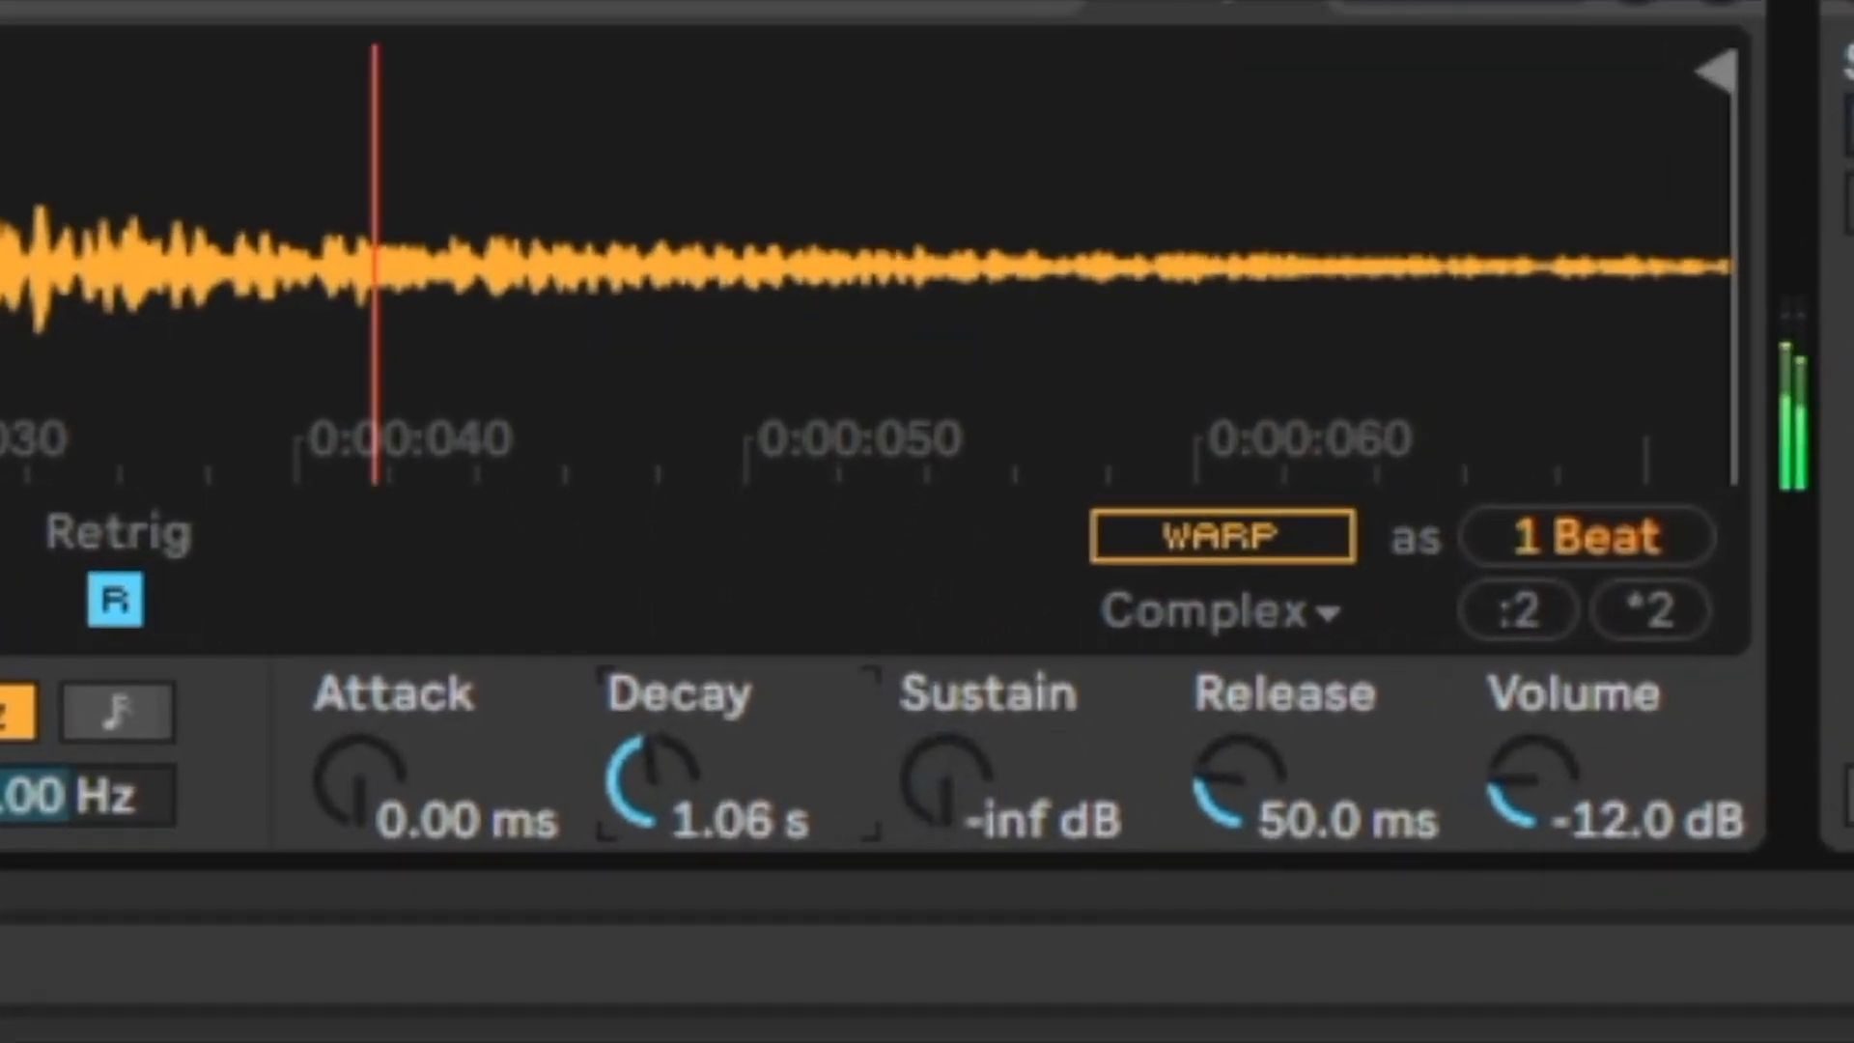
drag(652, 777, 652, 787)
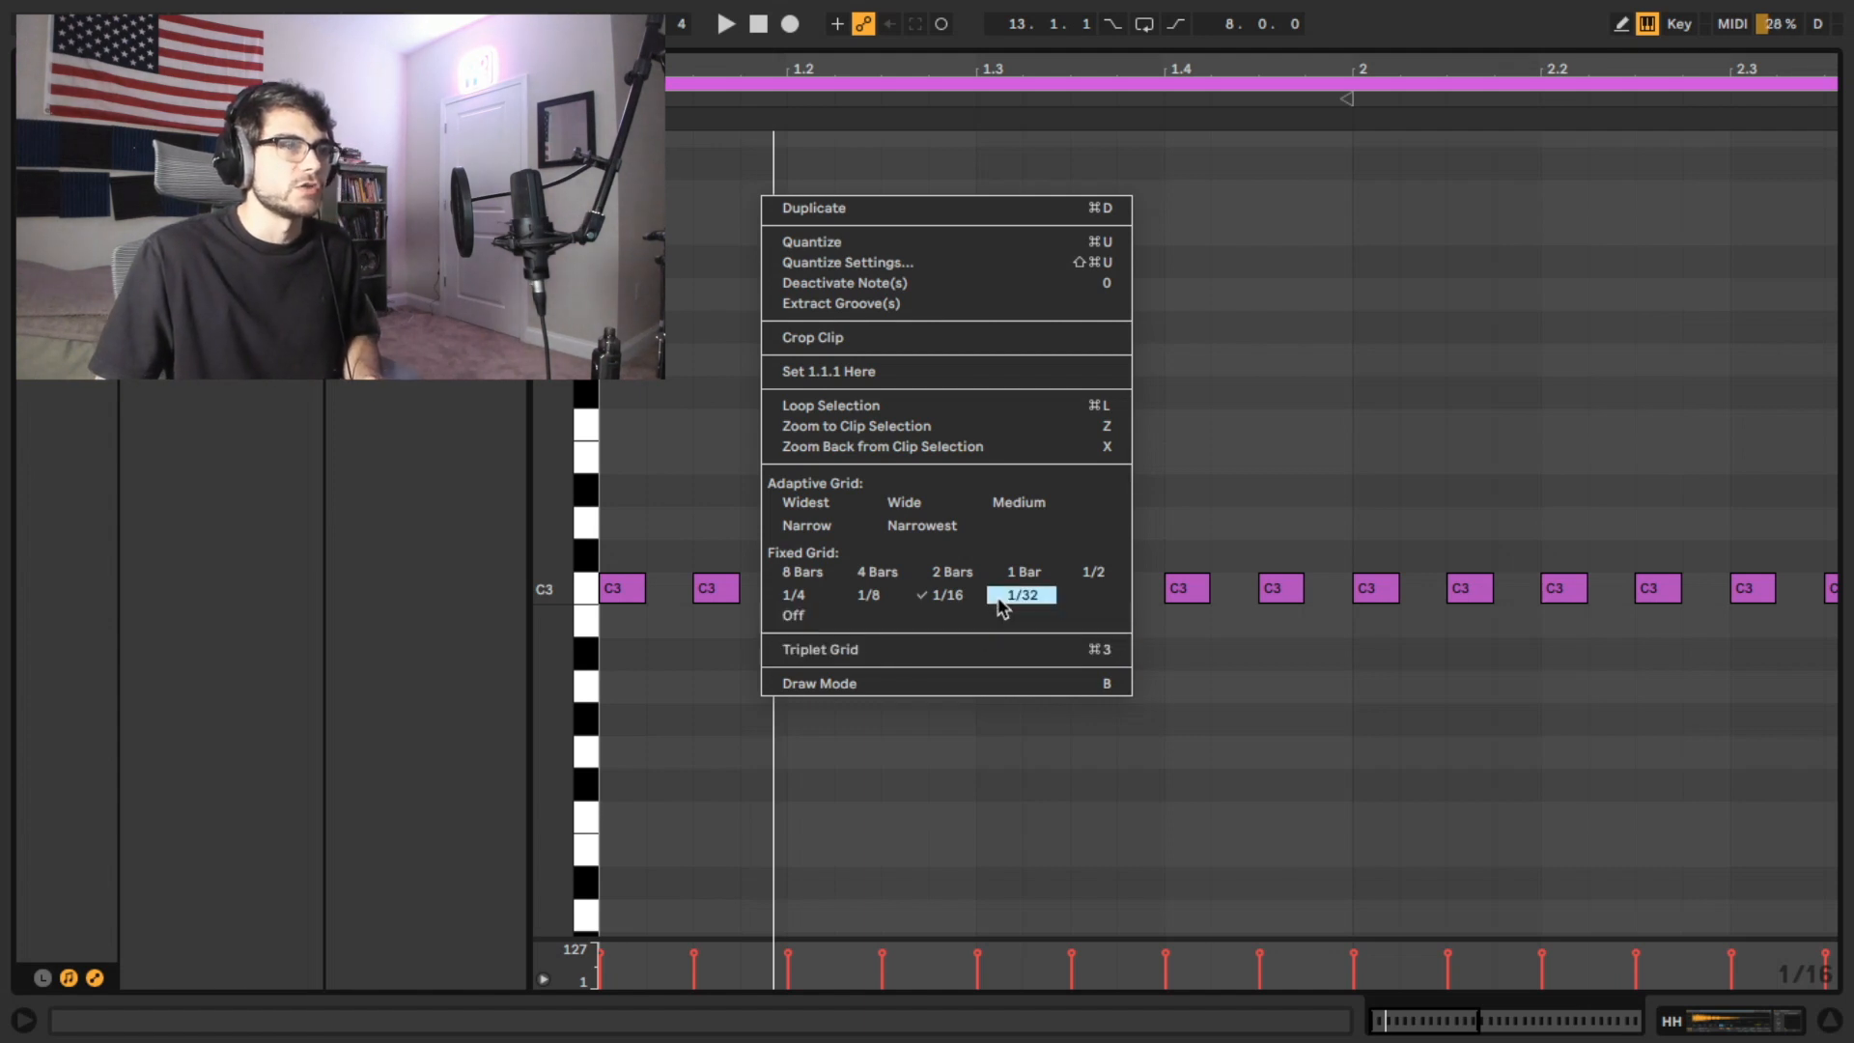
Switch the HH clip's note grid to 1/16 triplets
click(912, 649)
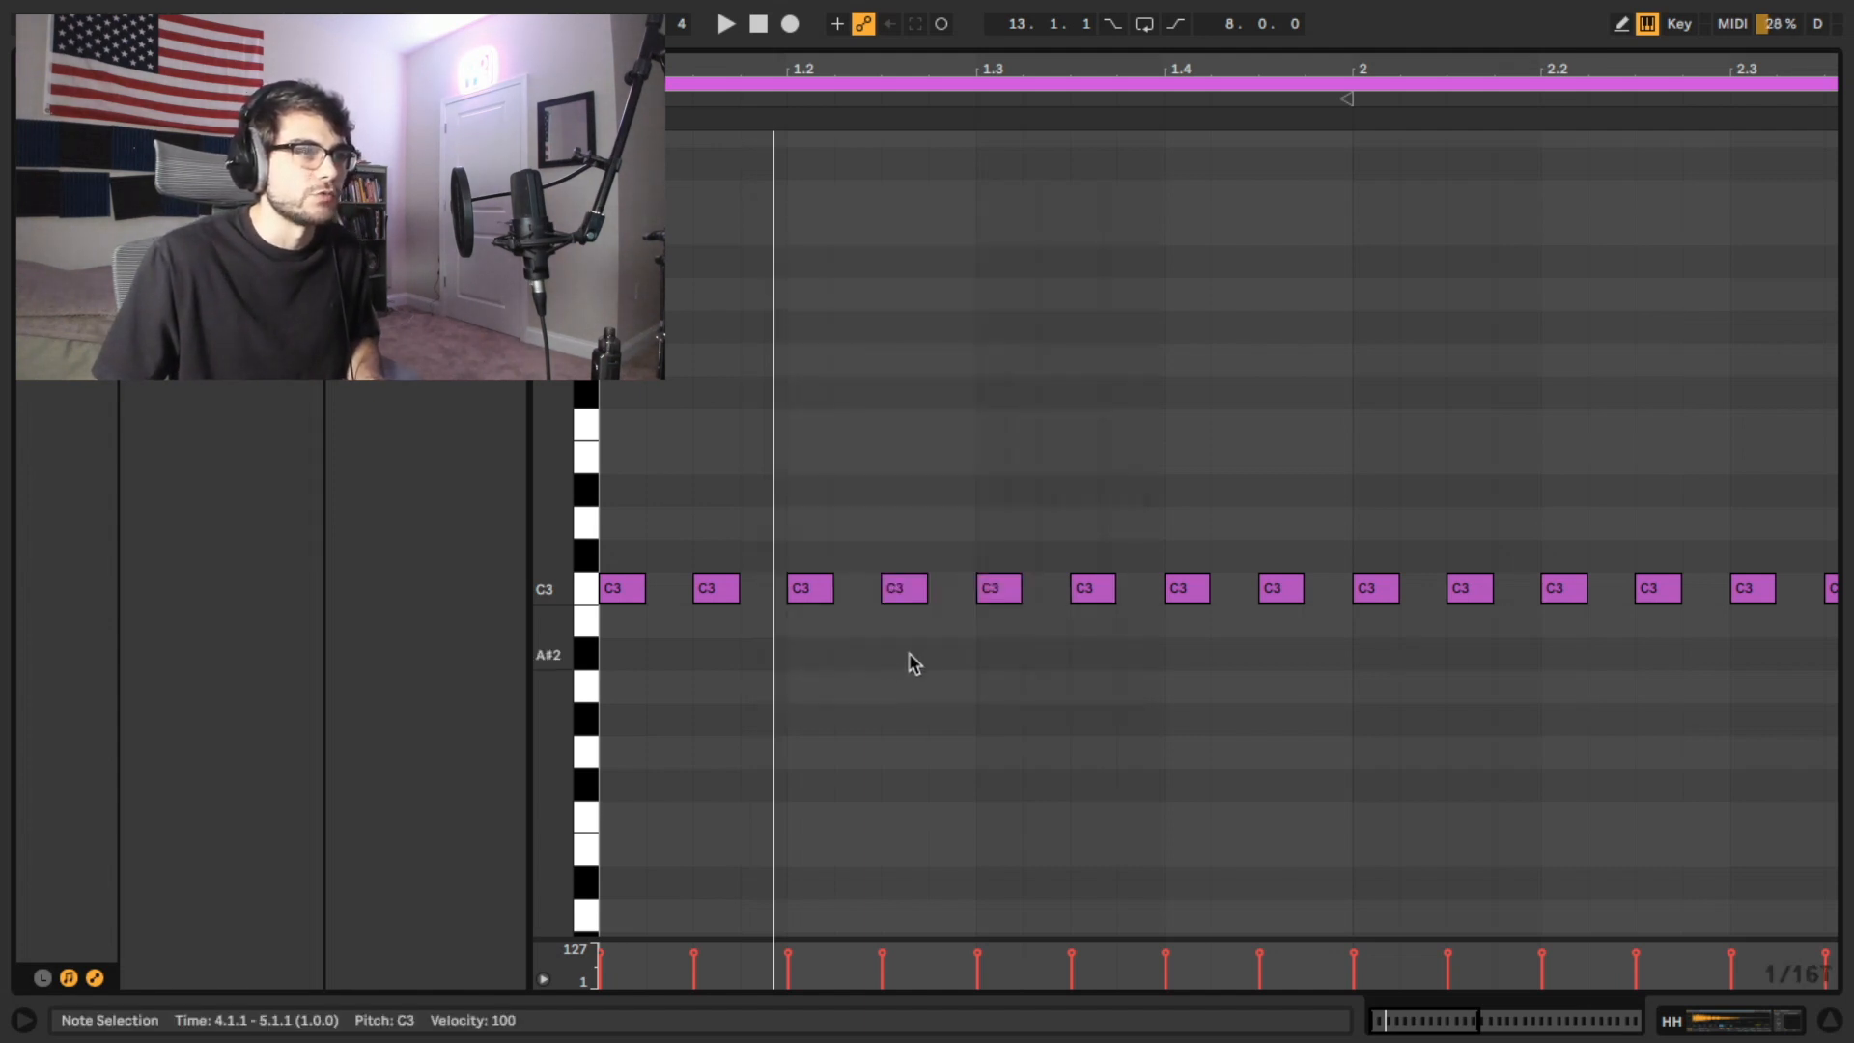
Set the HH clip's grid to 1/32 triplets, shorten the first C3 note to one division and duplicate it until 1.1.3
right_click(762, 662)
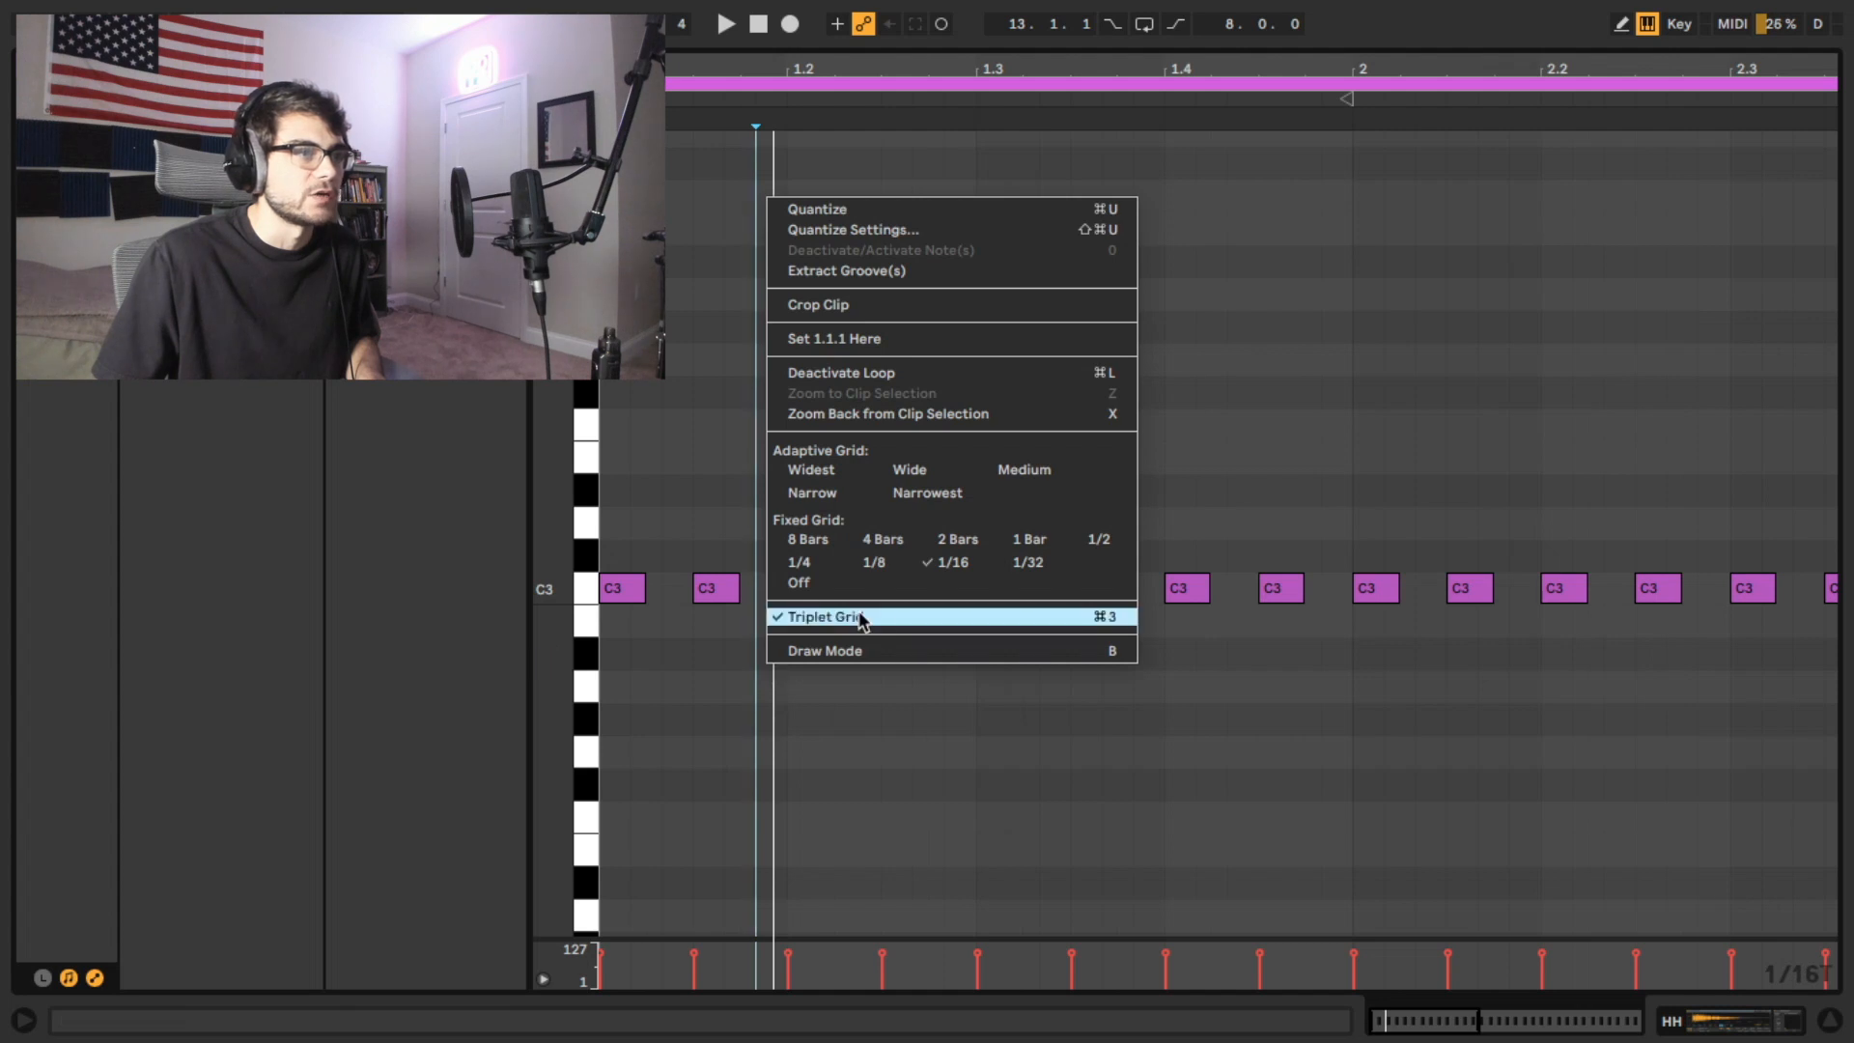
click(1029, 675)
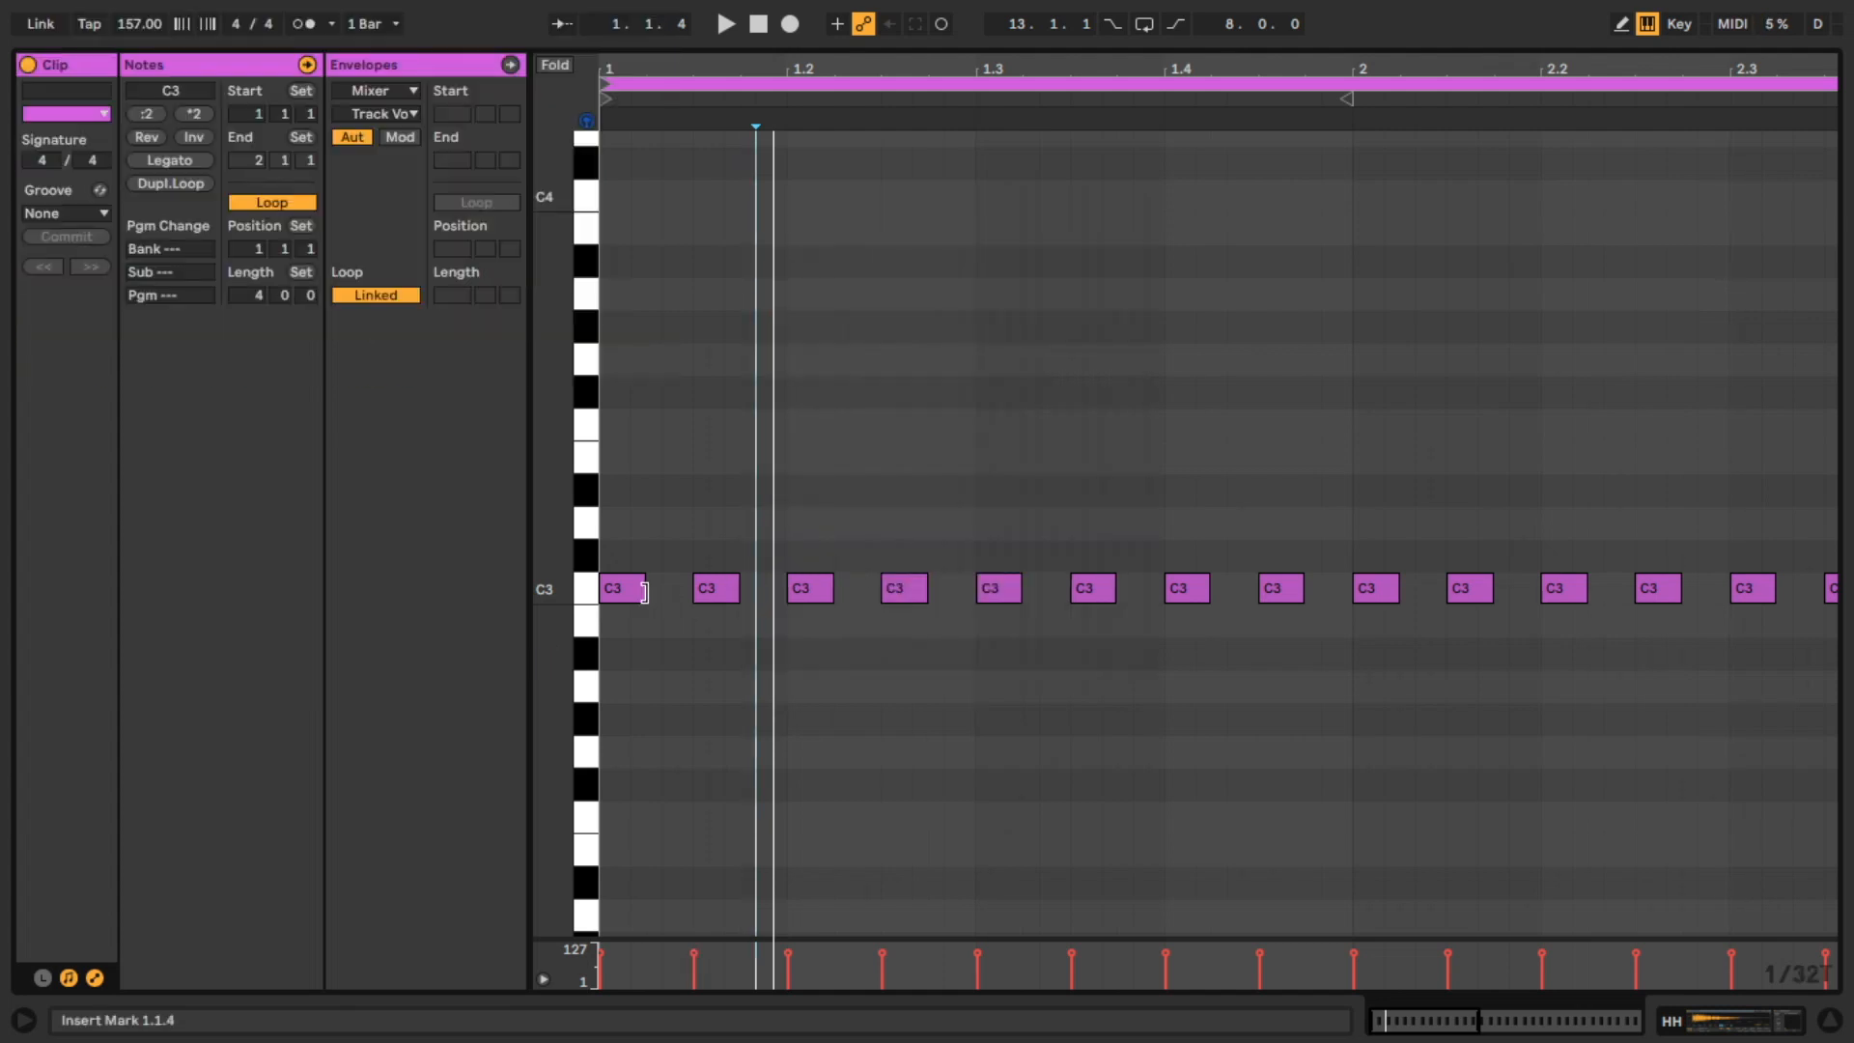
drag(644, 598, 623, 610)
key(ctrl+d)
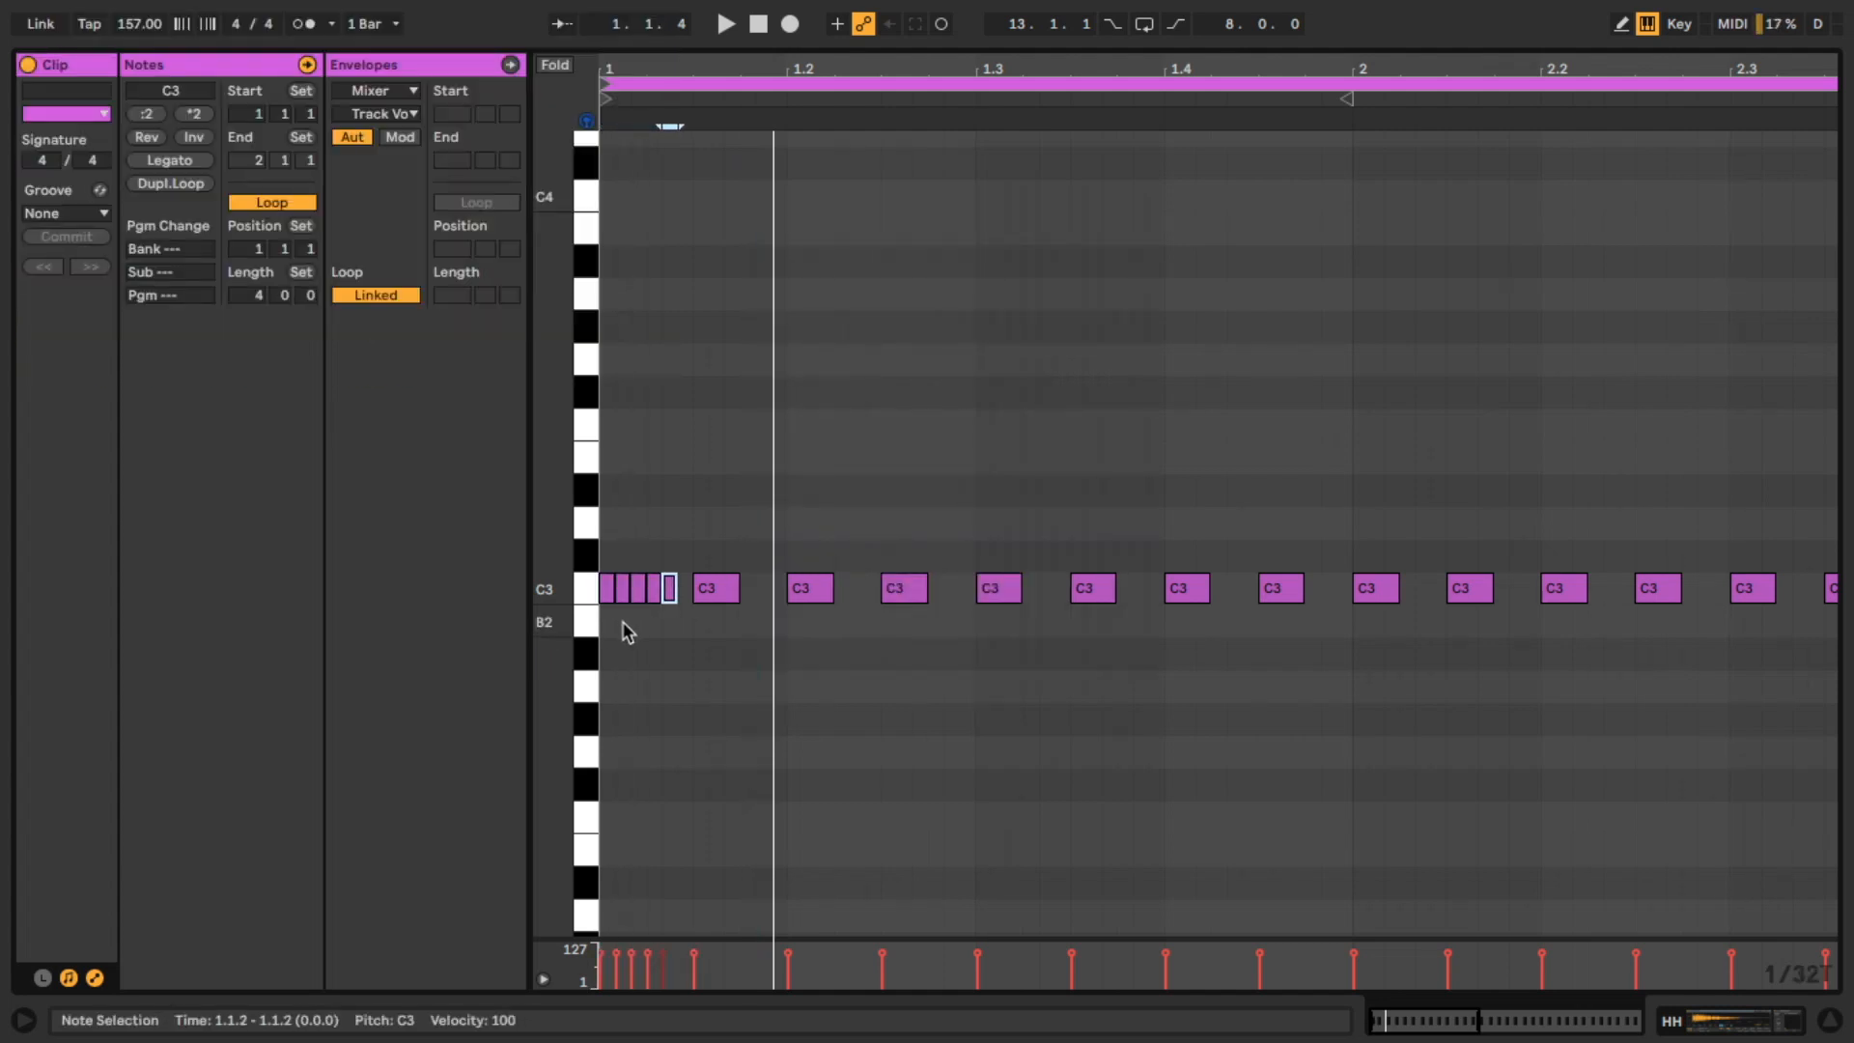
key(ctrl+d)
key(space)
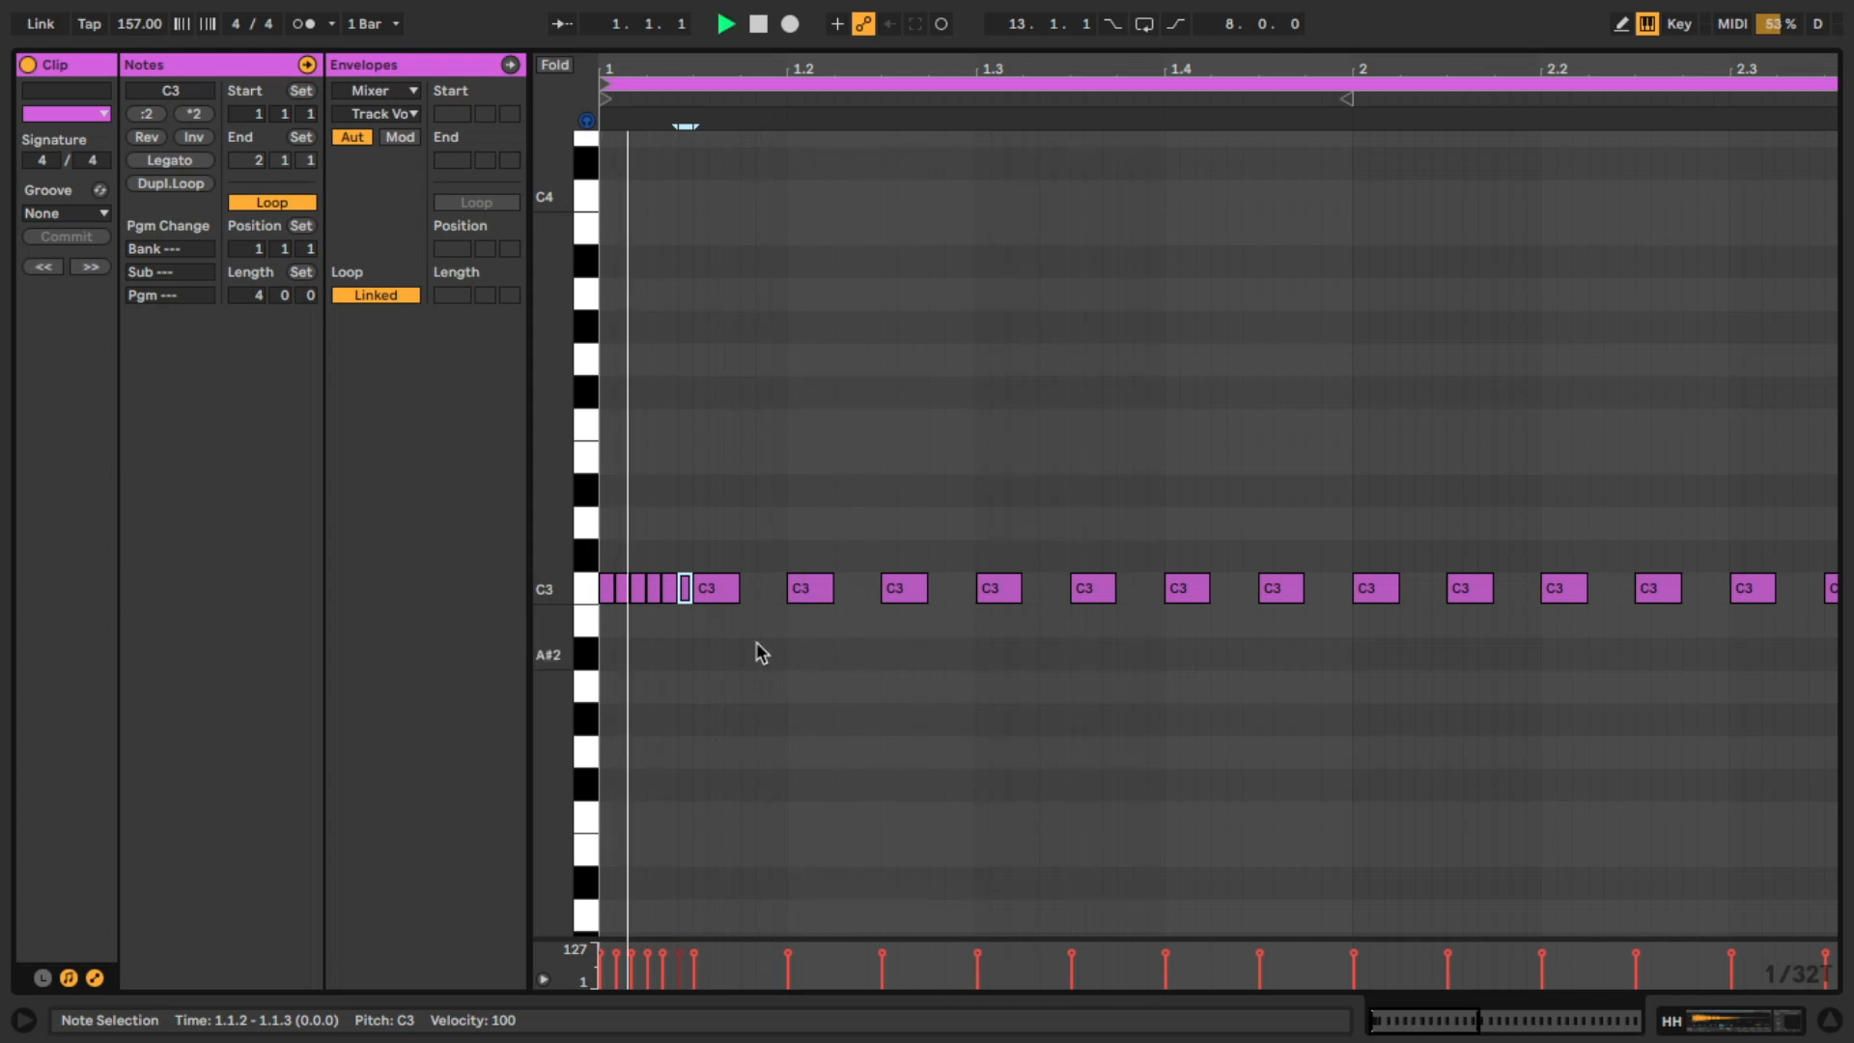
Shorten the C3 note at 1.1.3 to a 1/16 triplet and duplicate it until 1.2, auditioning the roll
key(space)
drag(732, 596, 723, 598)
key(ctrl+d)
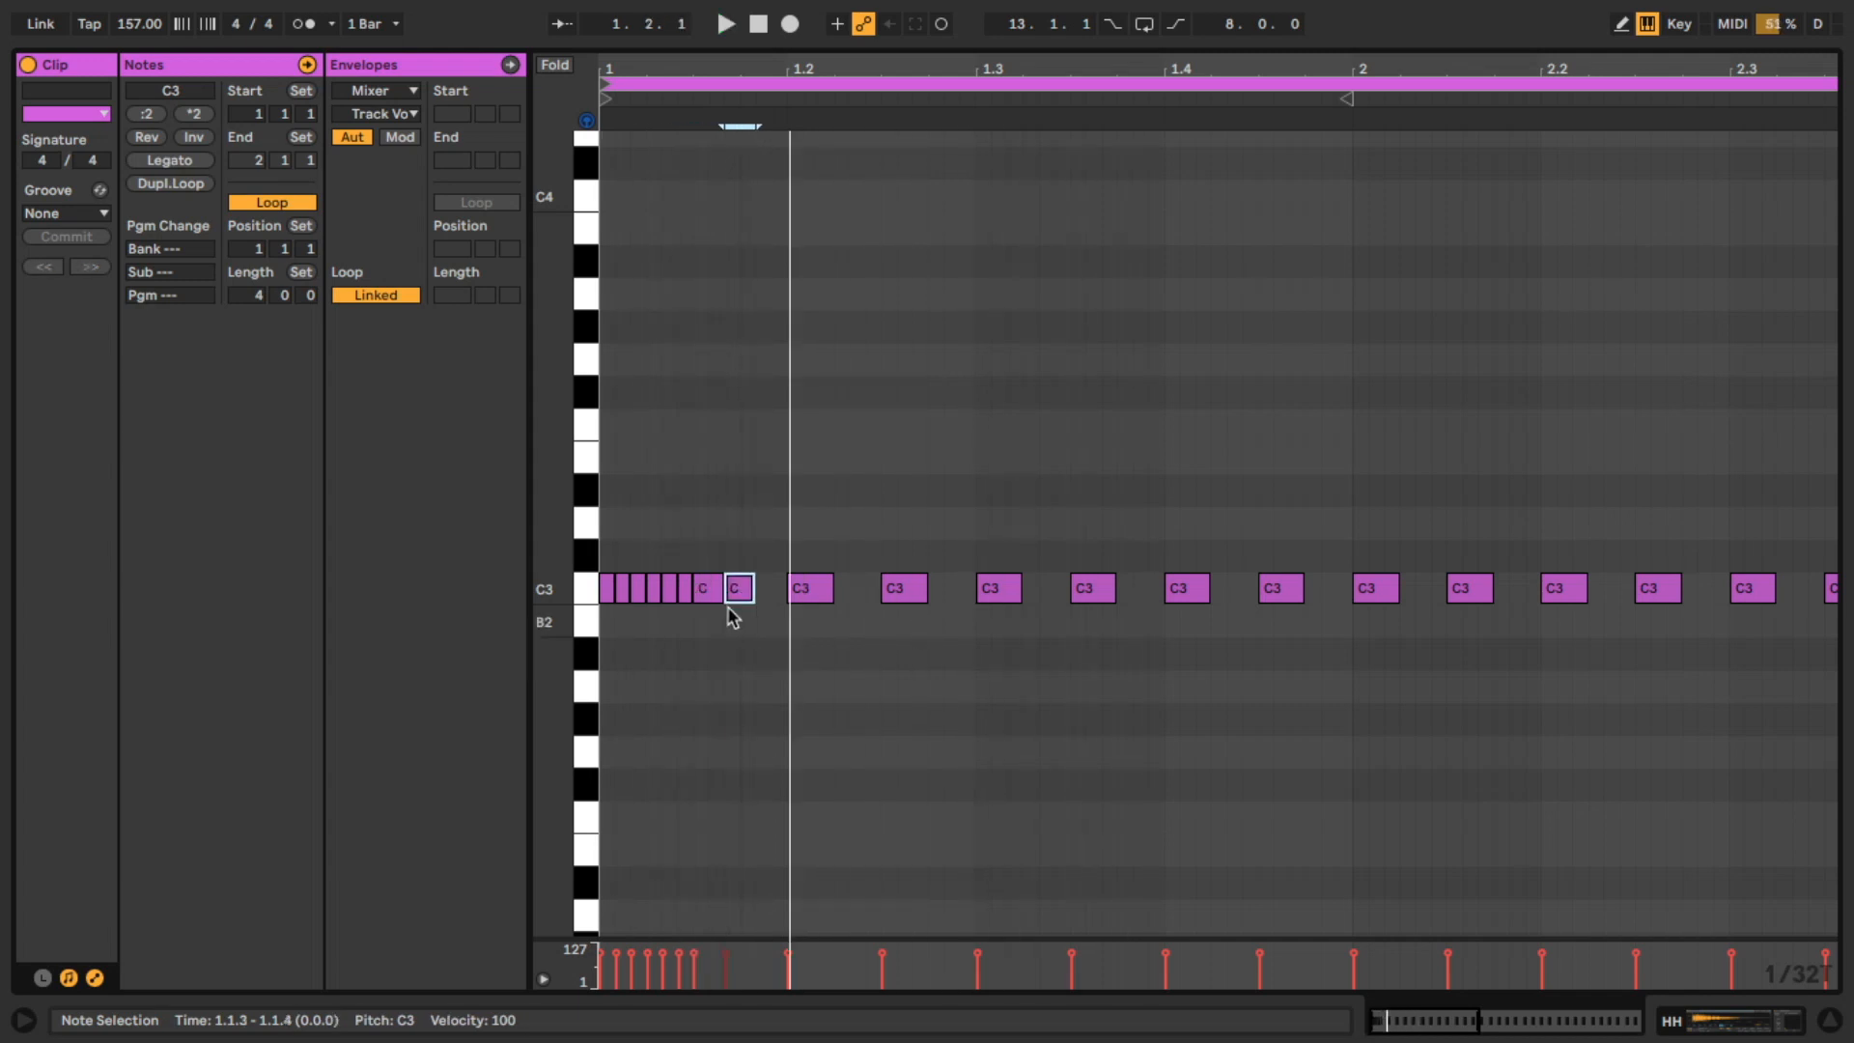
key(space)
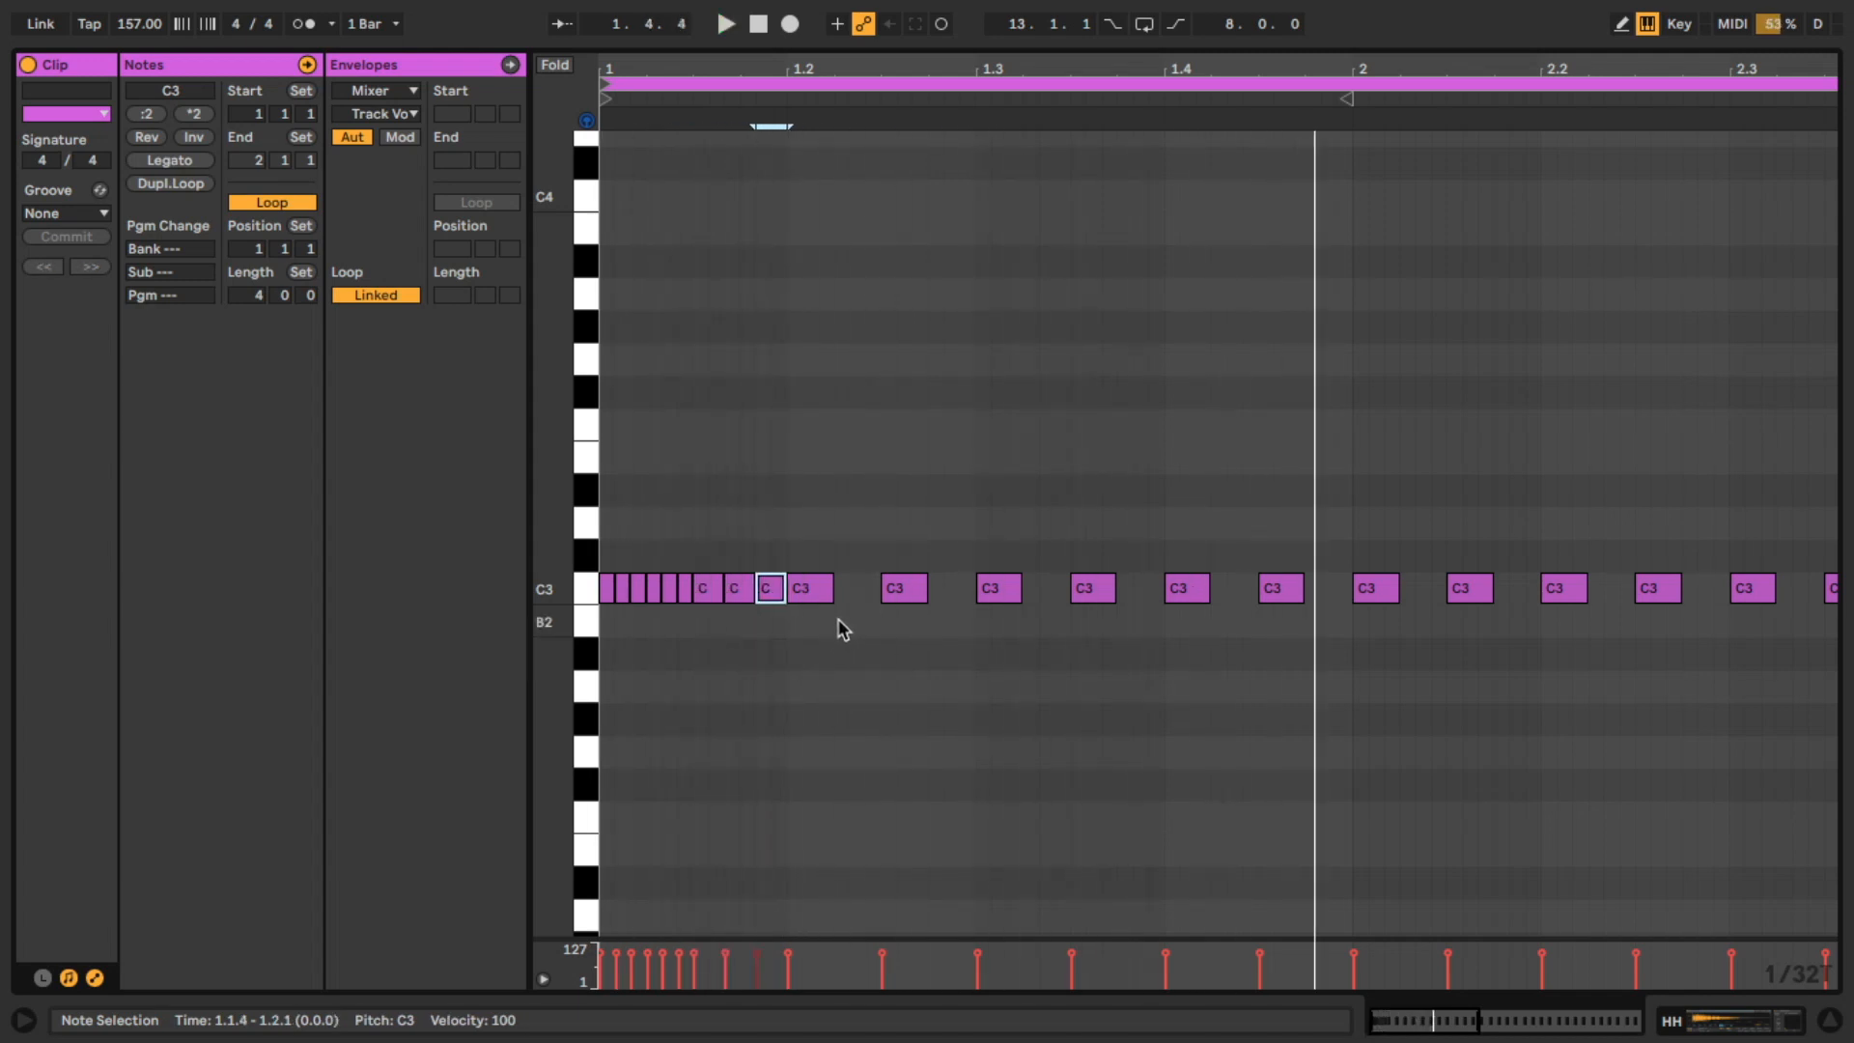
click(826, 607)
key(ctrl+d)
key(space)
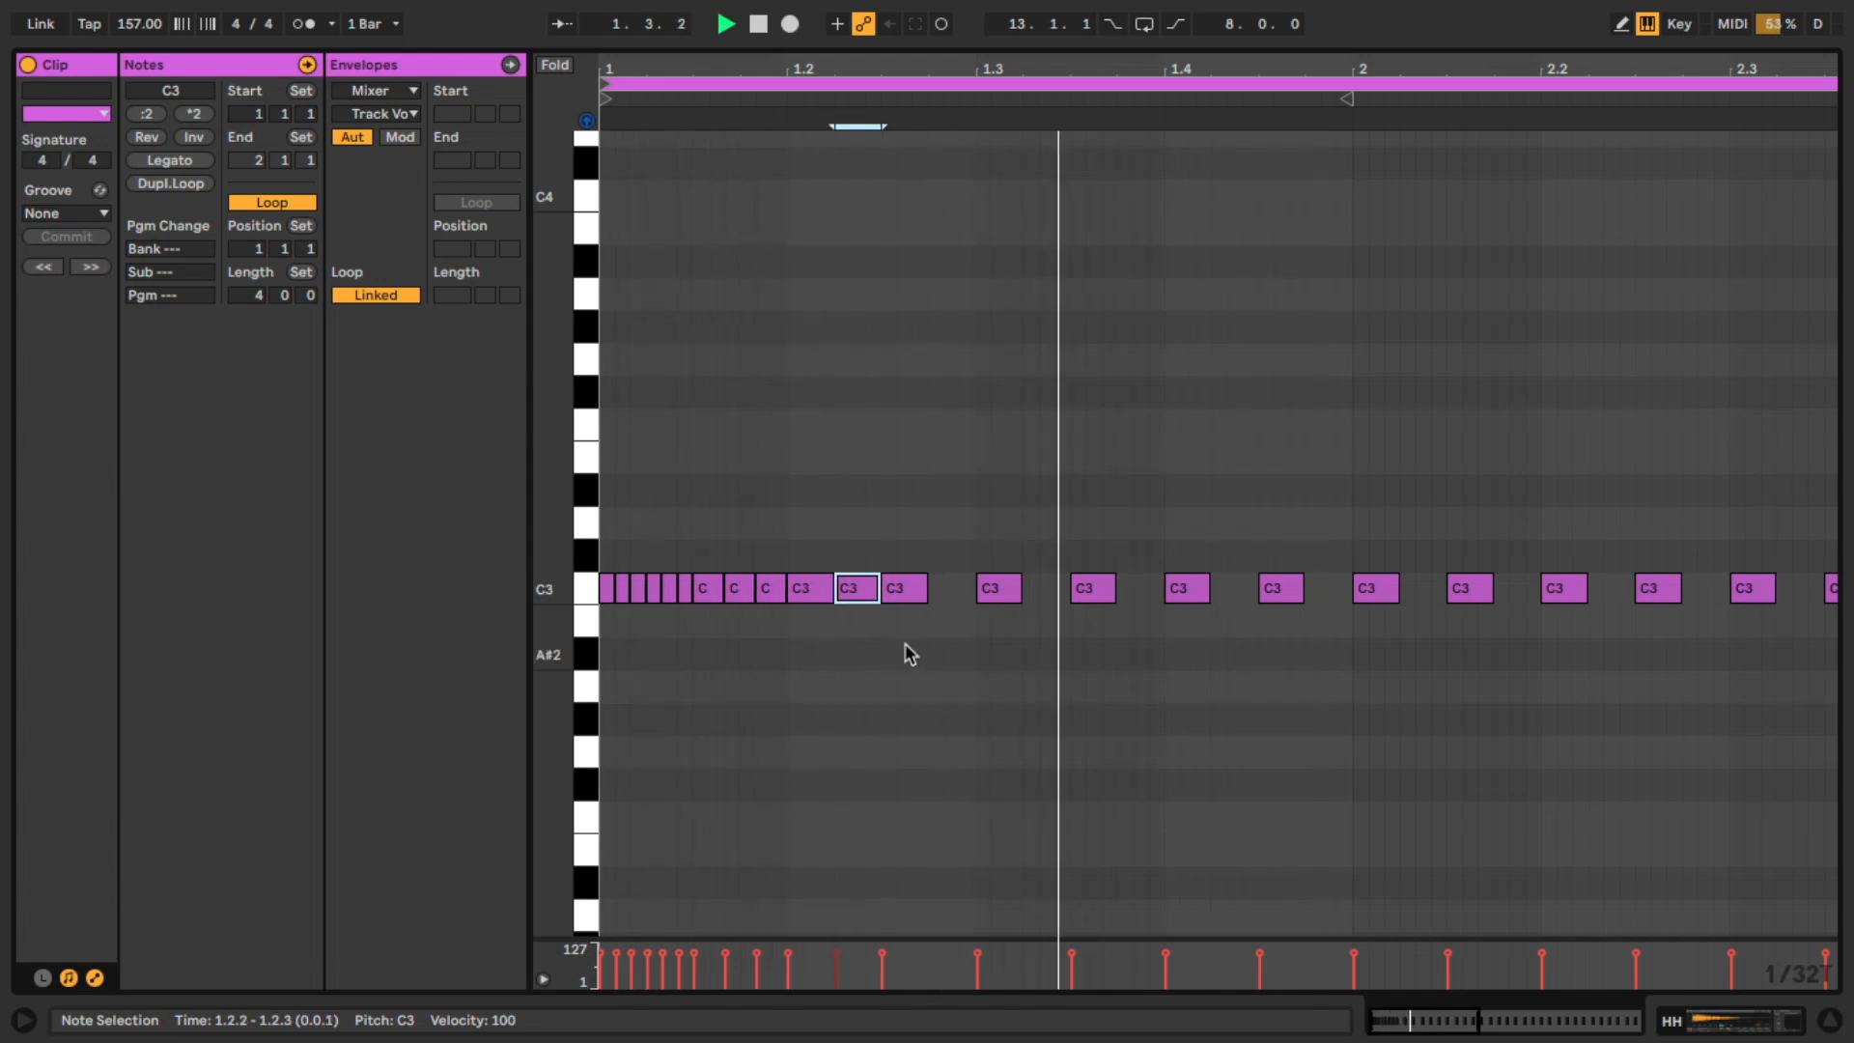
double_click(849, 589)
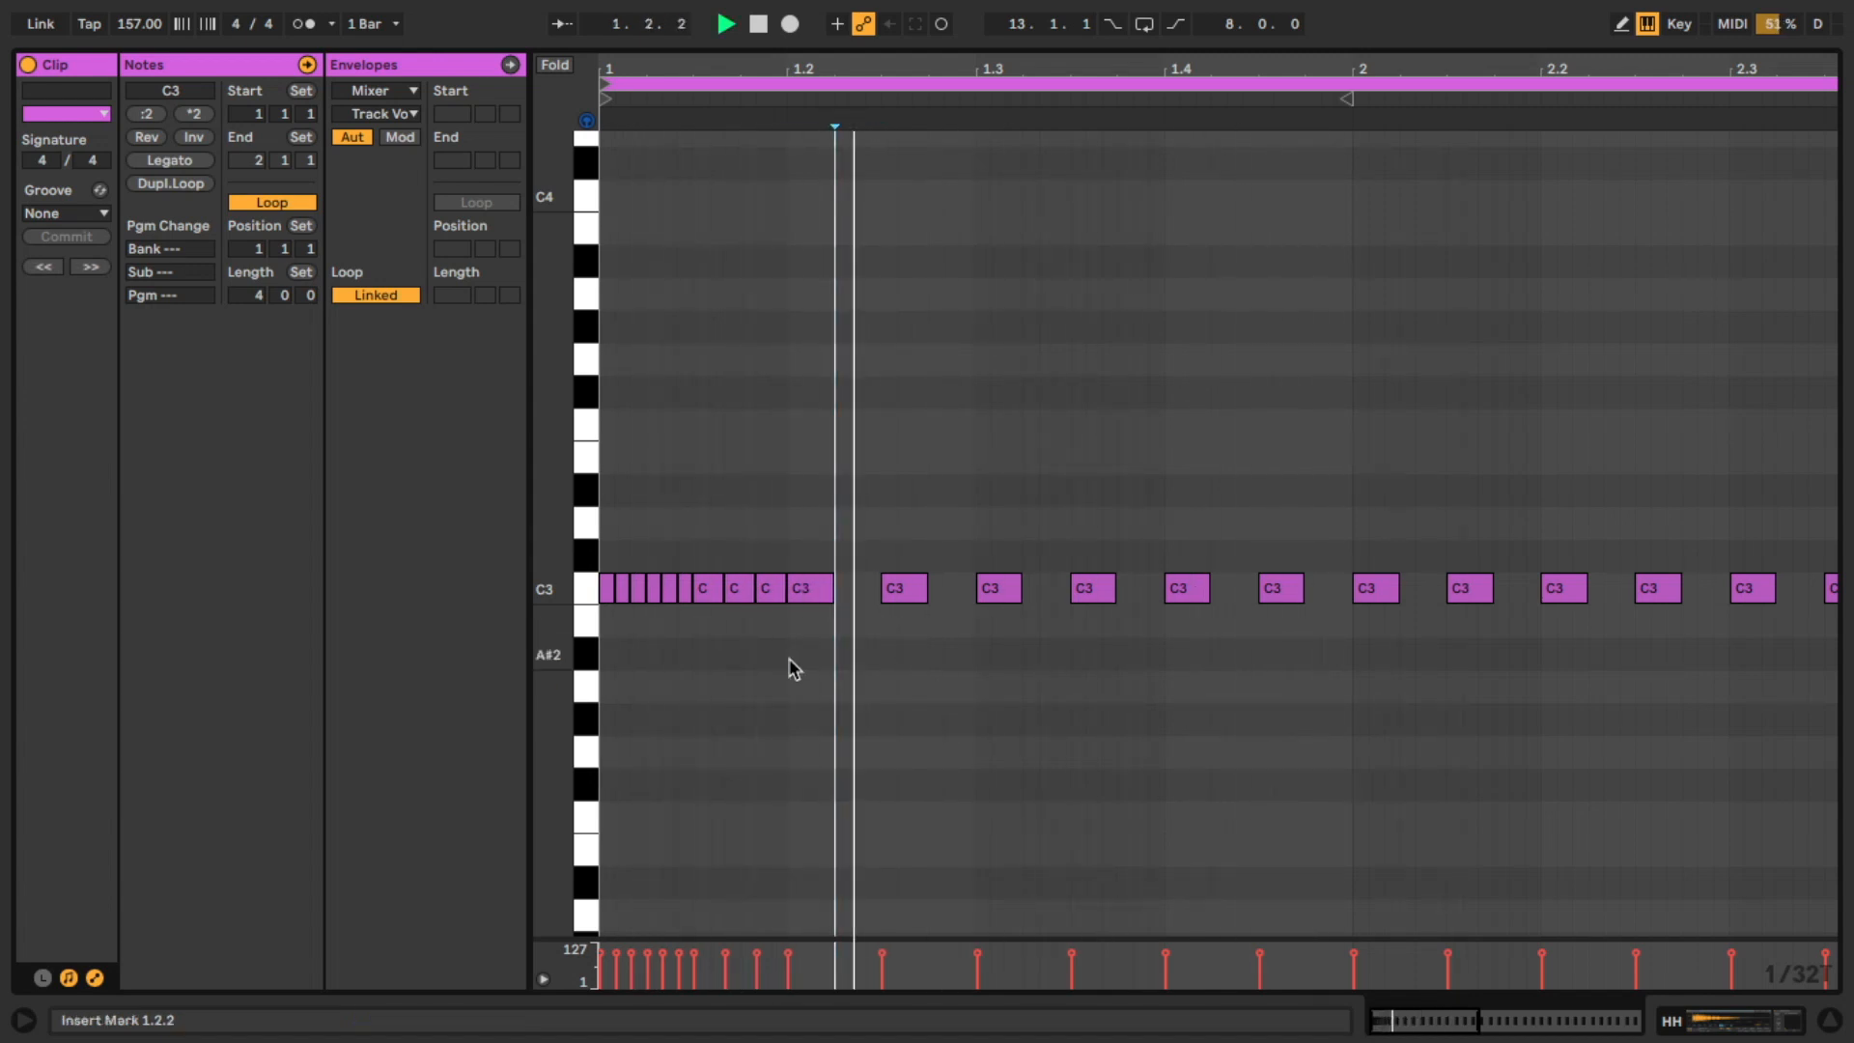
Delete the C3 note at 1.2.3 and play back the hi-hat pattern
key(space)
key(space)
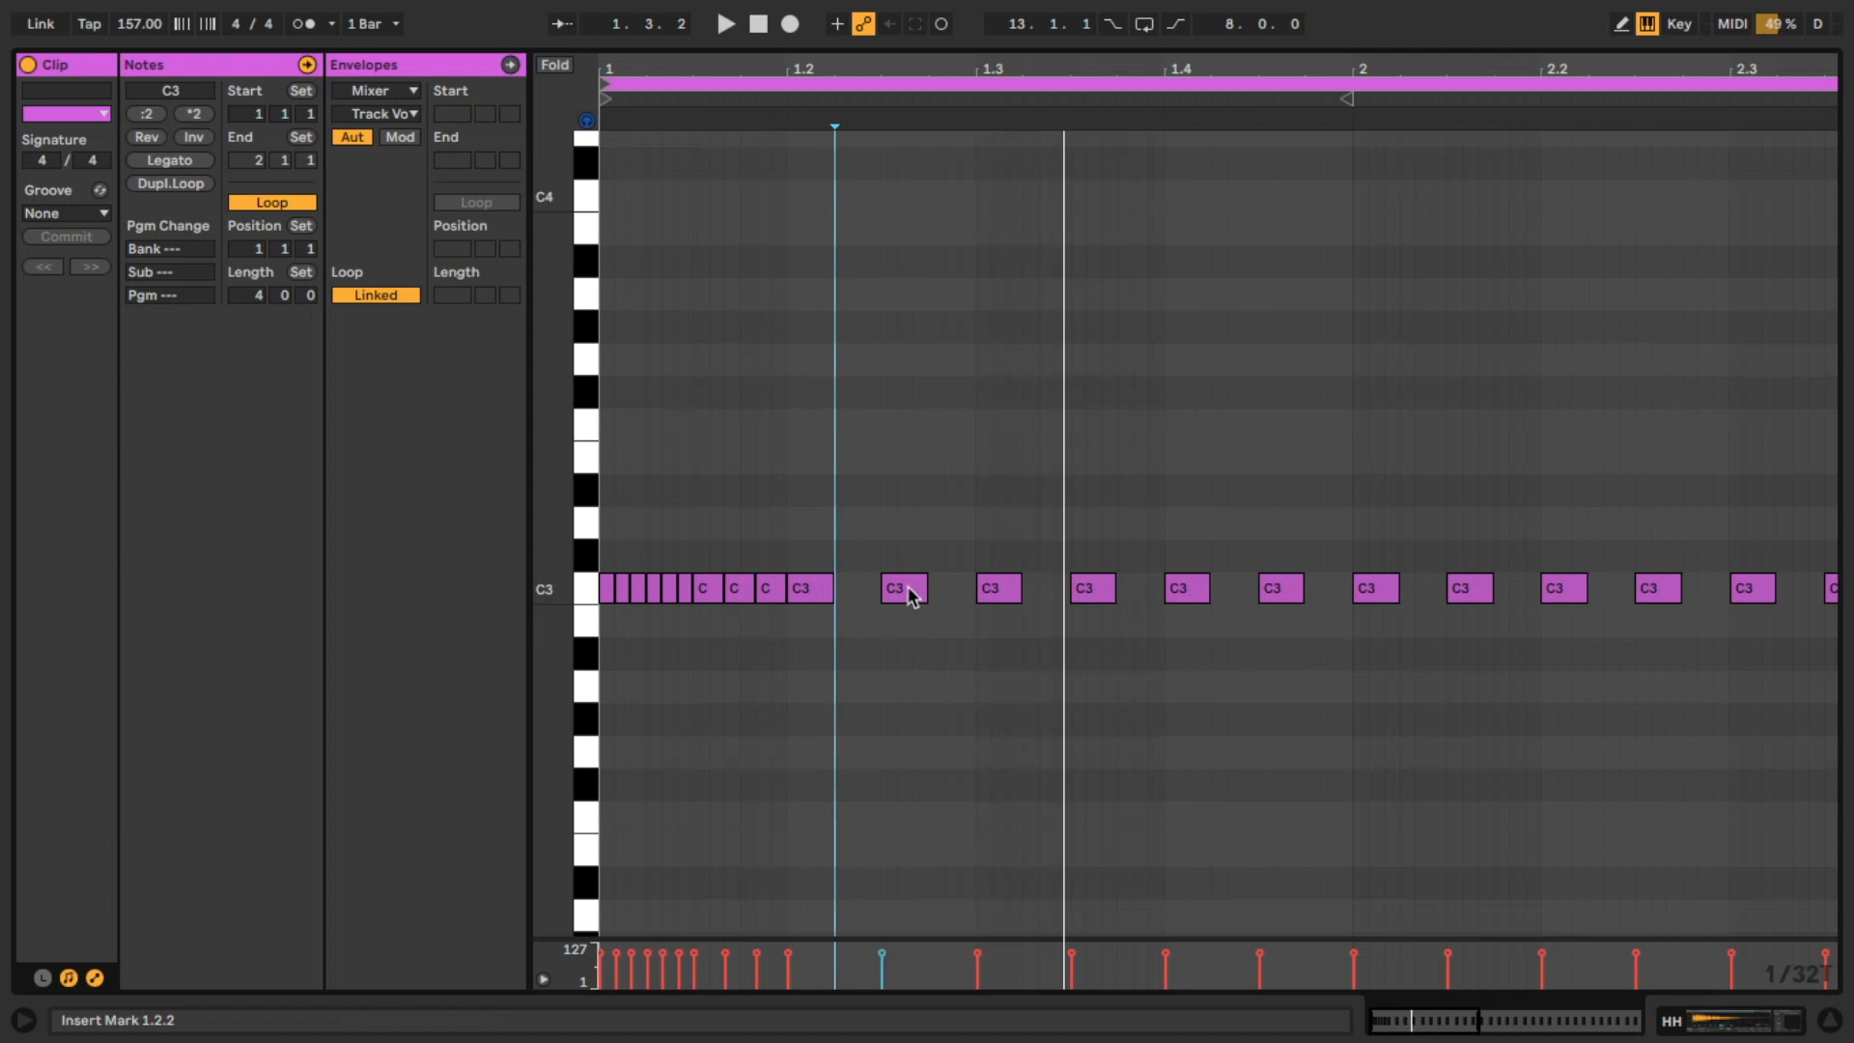
double_click(905, 587)
key(space)
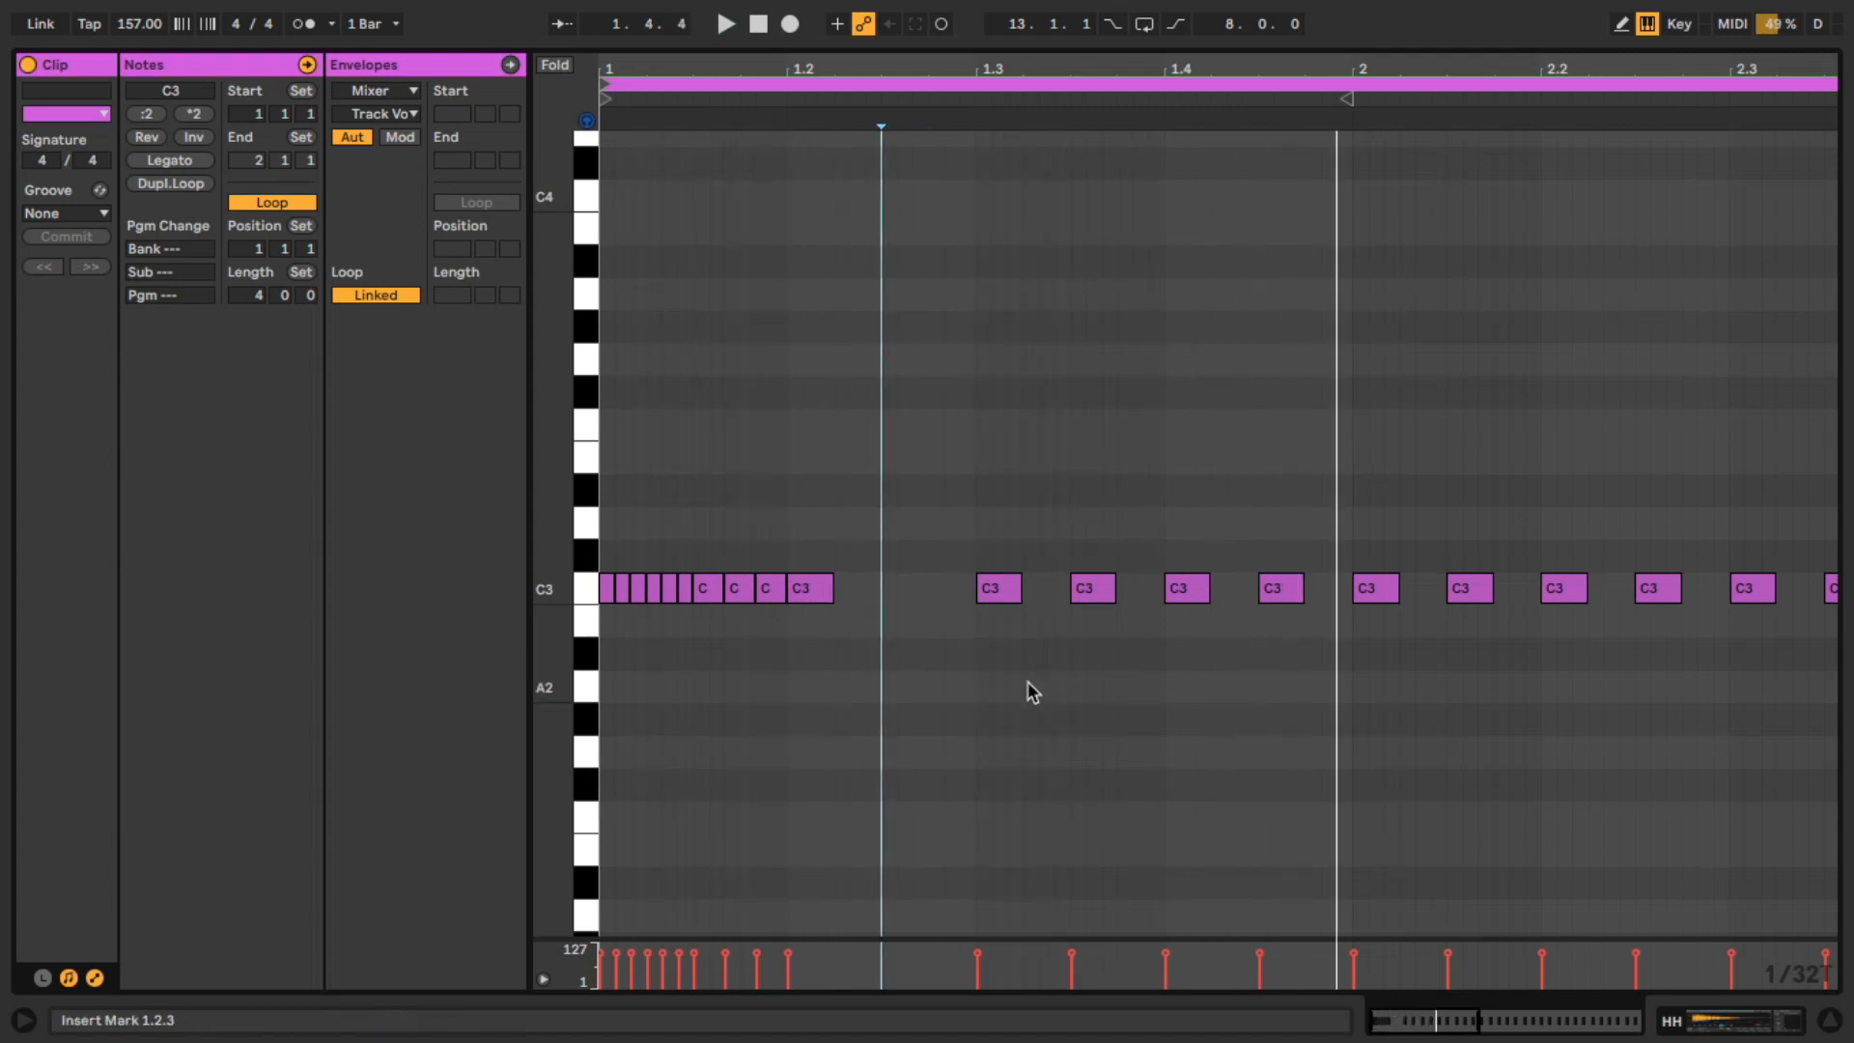
key(space)
Switch the clip's note grid to the adaptive Narrow setting and play back the pattern around beat 1.4
right_click(1179, 765)
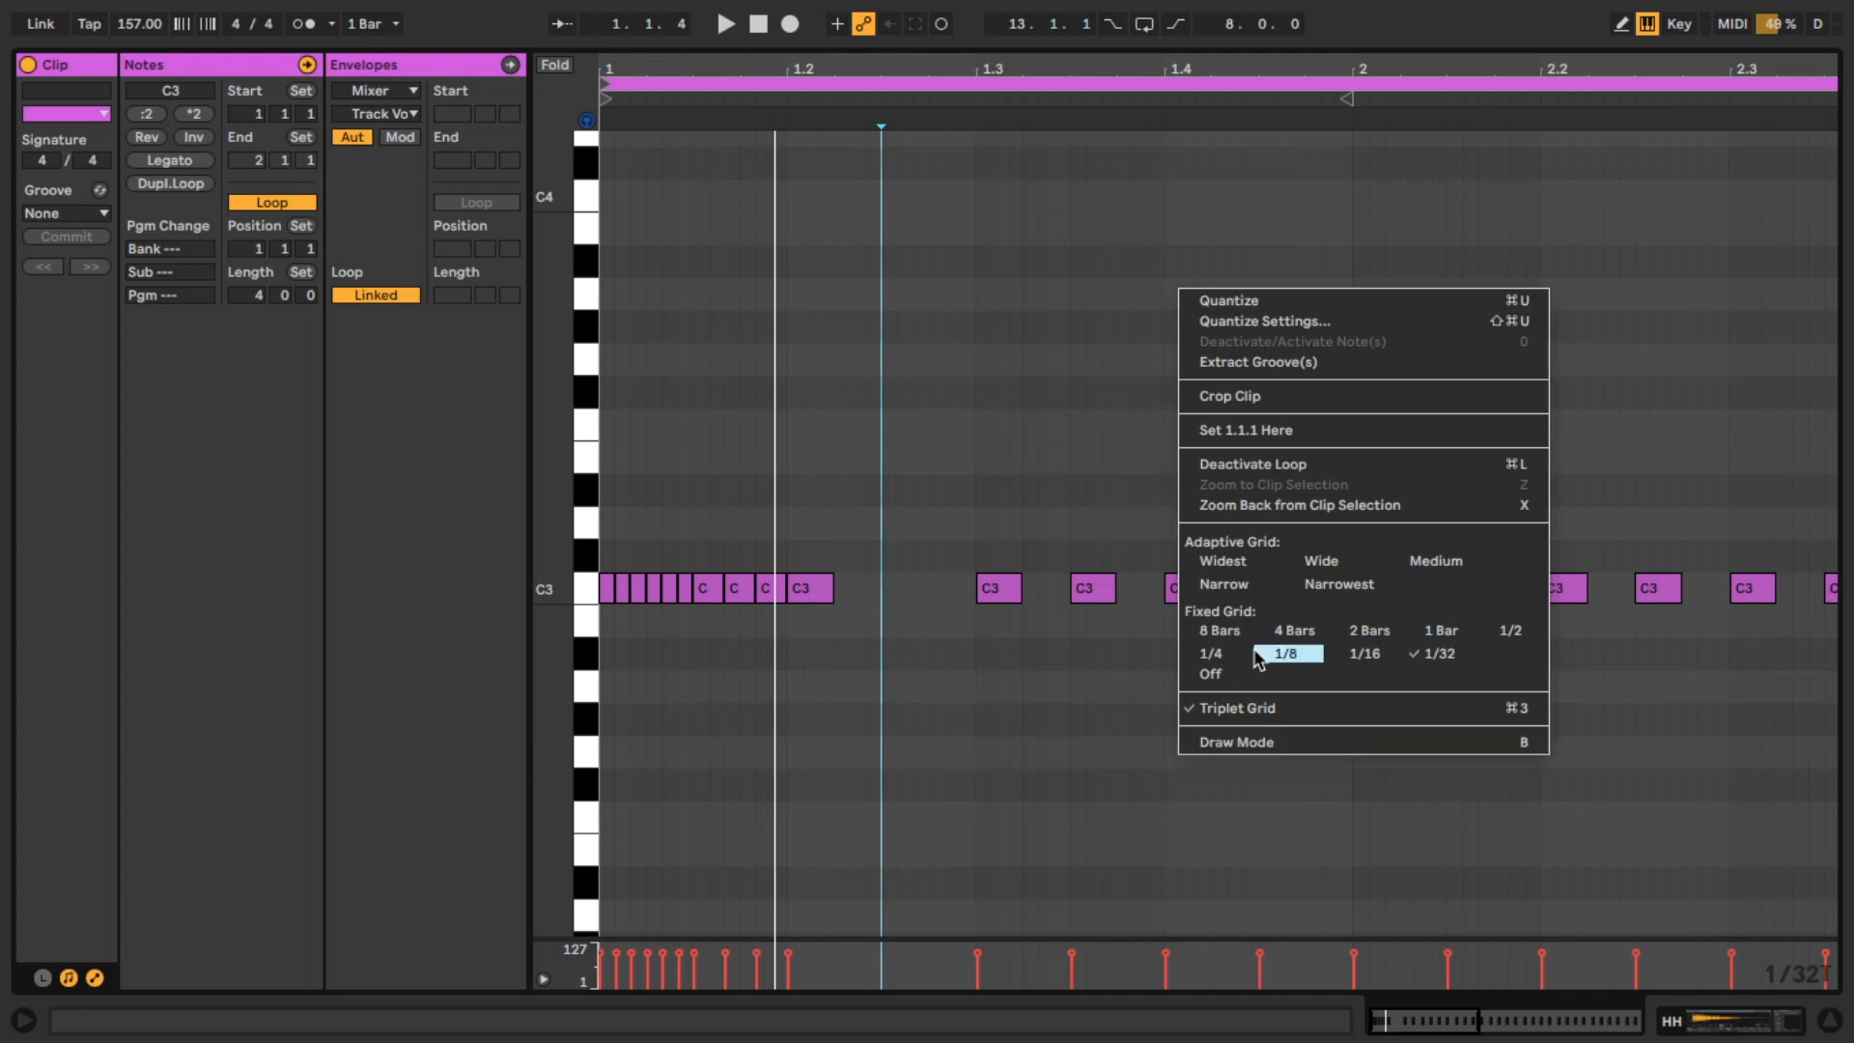
click(1226, 585)
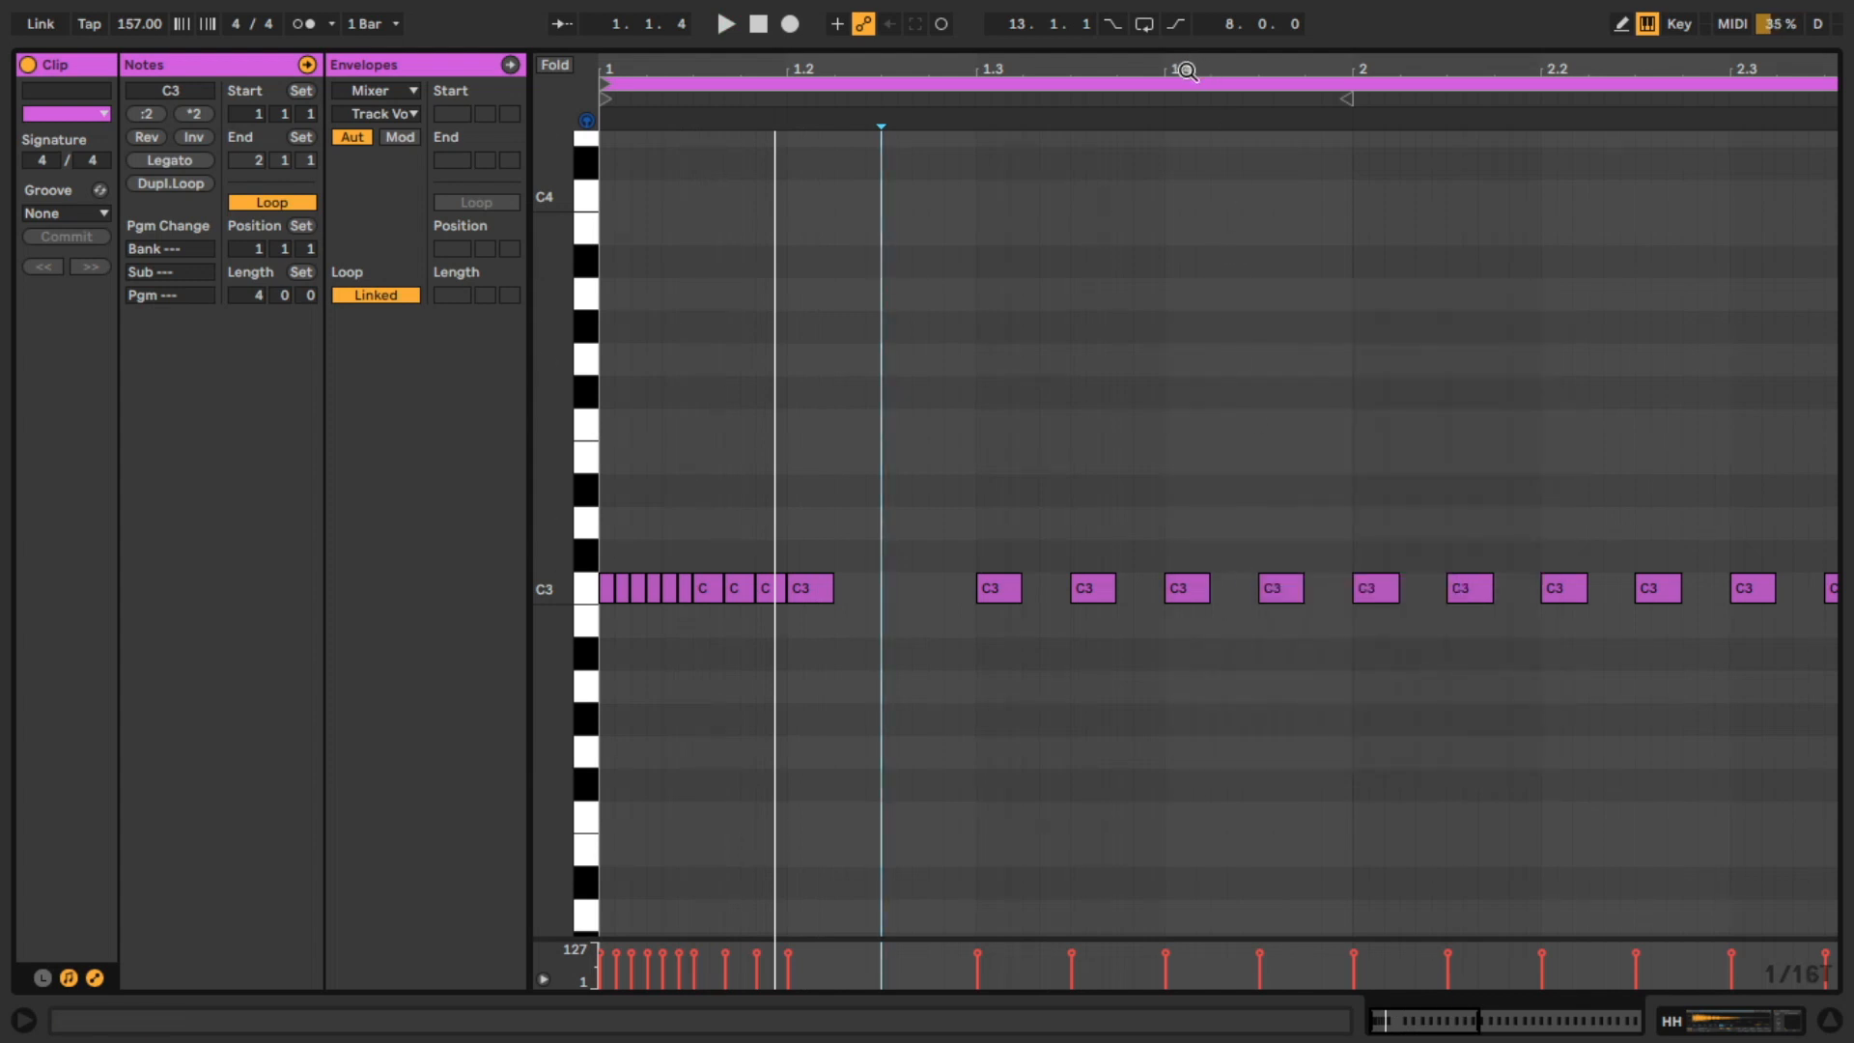
drag(1186, 71, 1213, 73)
key(space)
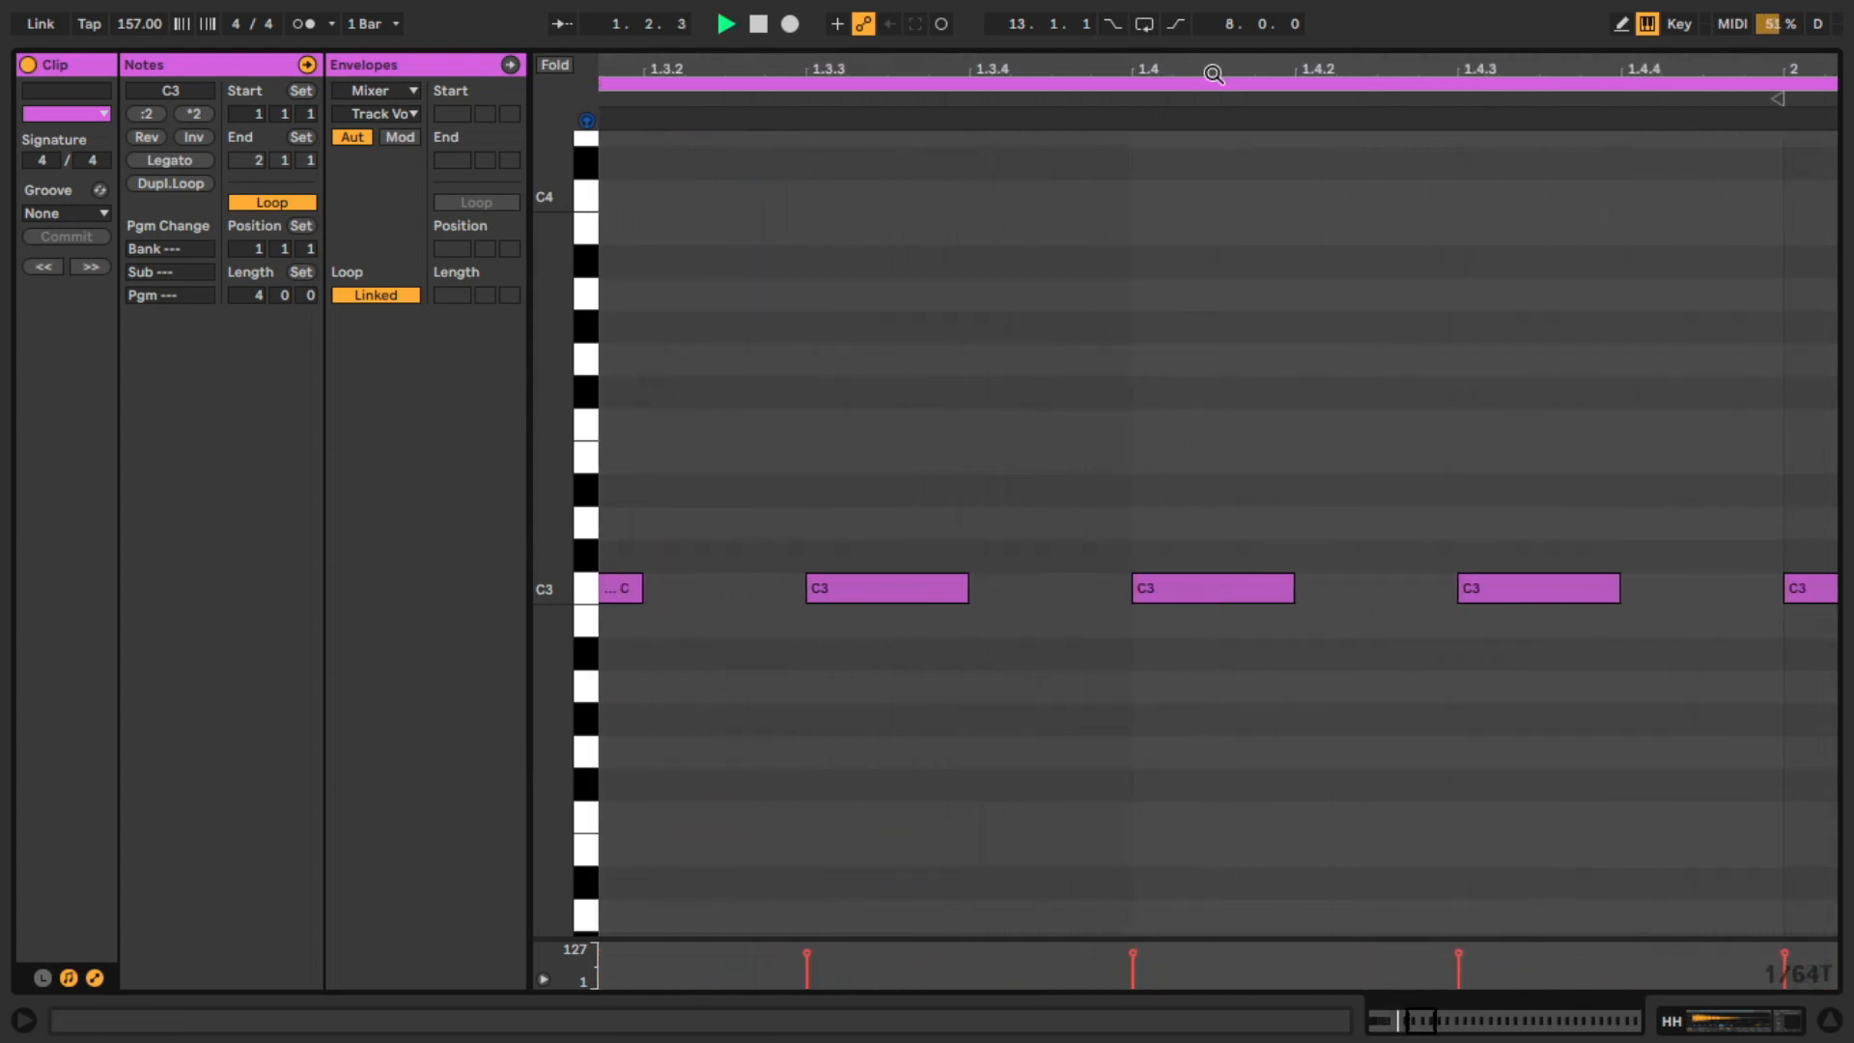
key(space)
key(space)
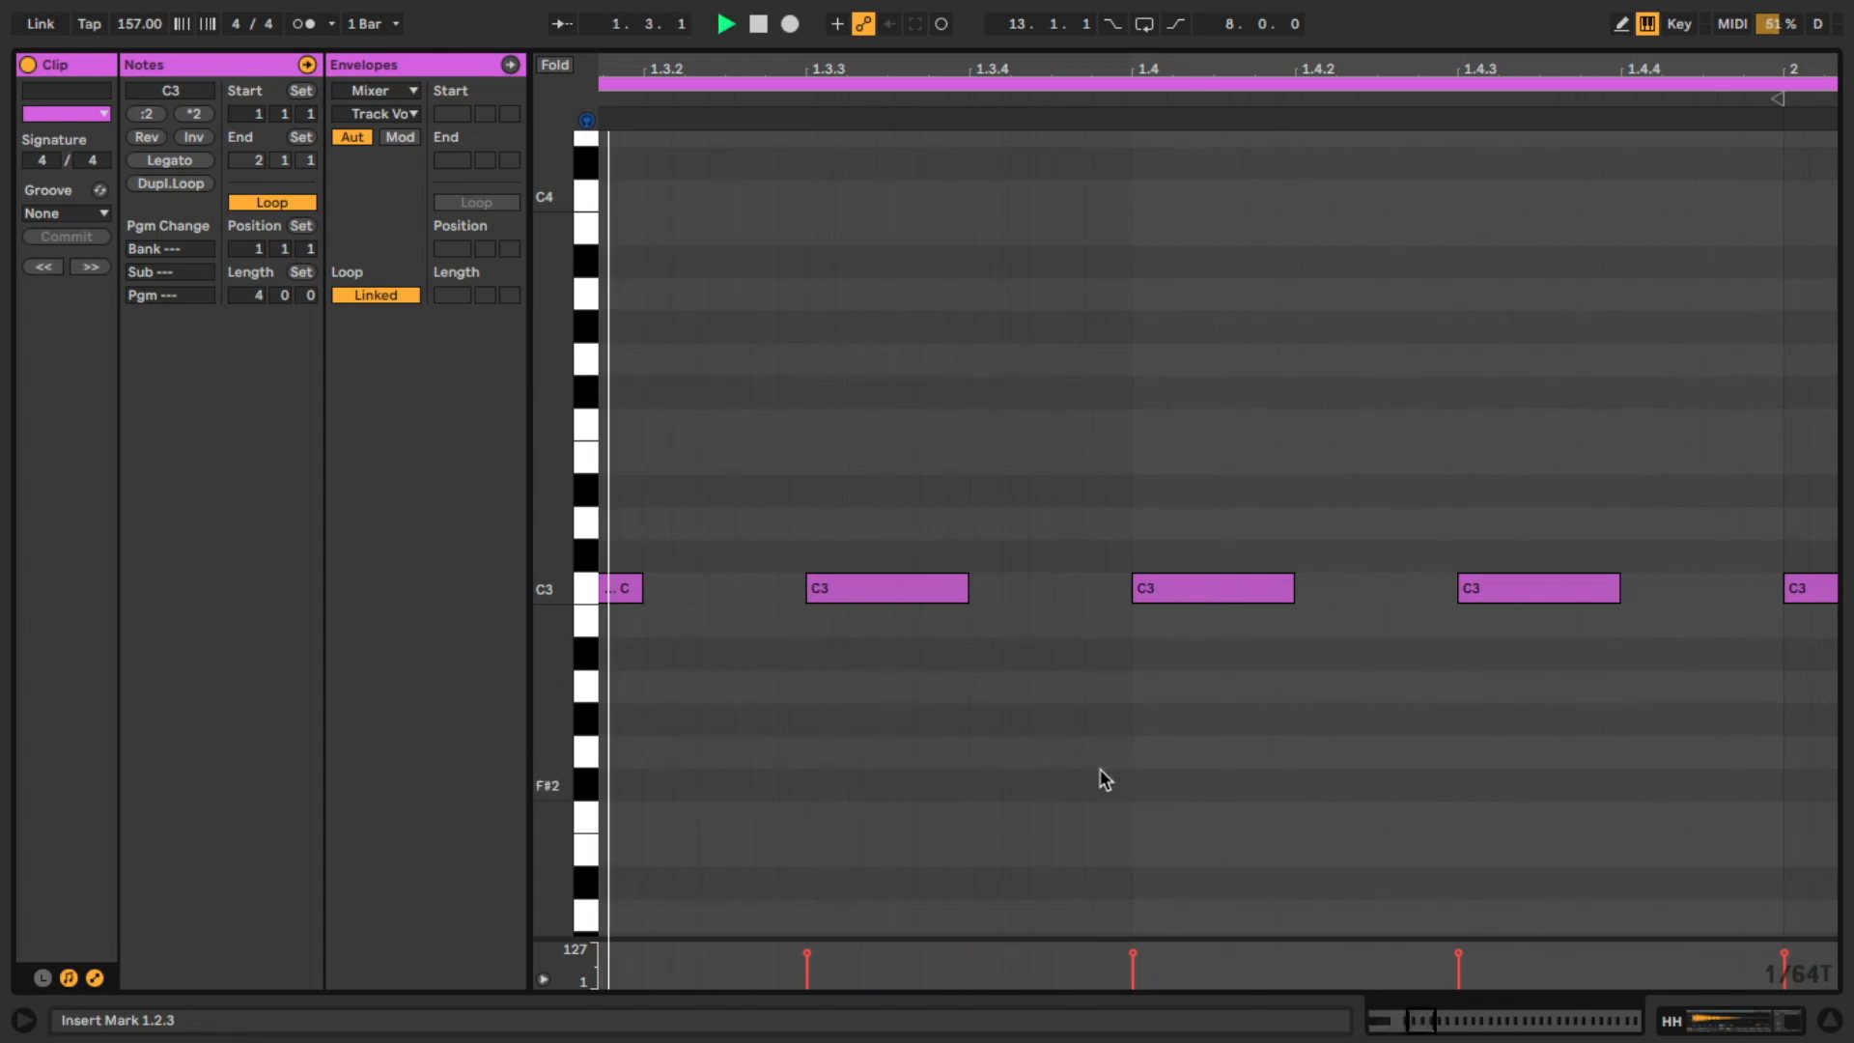
key(space)
Add six 1/64-triplet G2 notes starting at 1.4 and duplicate them to extend the roll to 1.4.3
double_click(1139, 751)
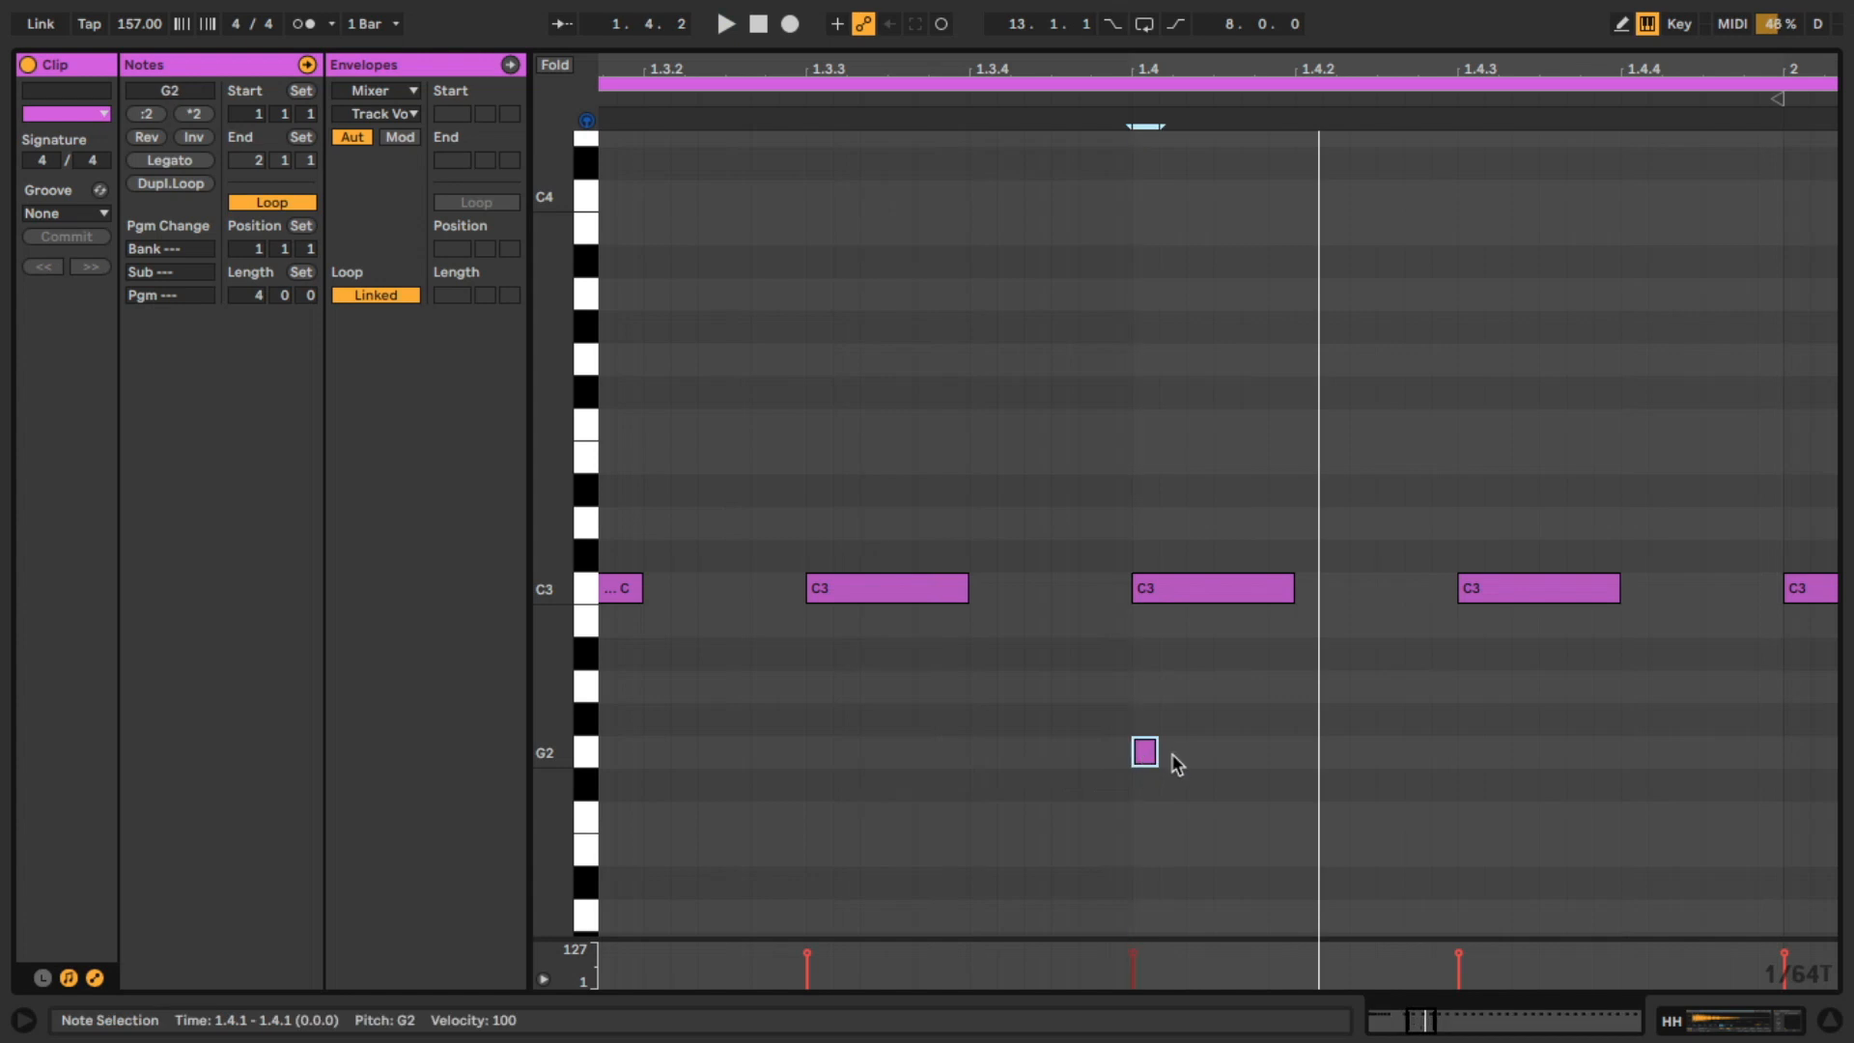
double_click(1172, 751)
double_click(1201, 751)
double_click(1228, 751)
double_click(1253, 751)
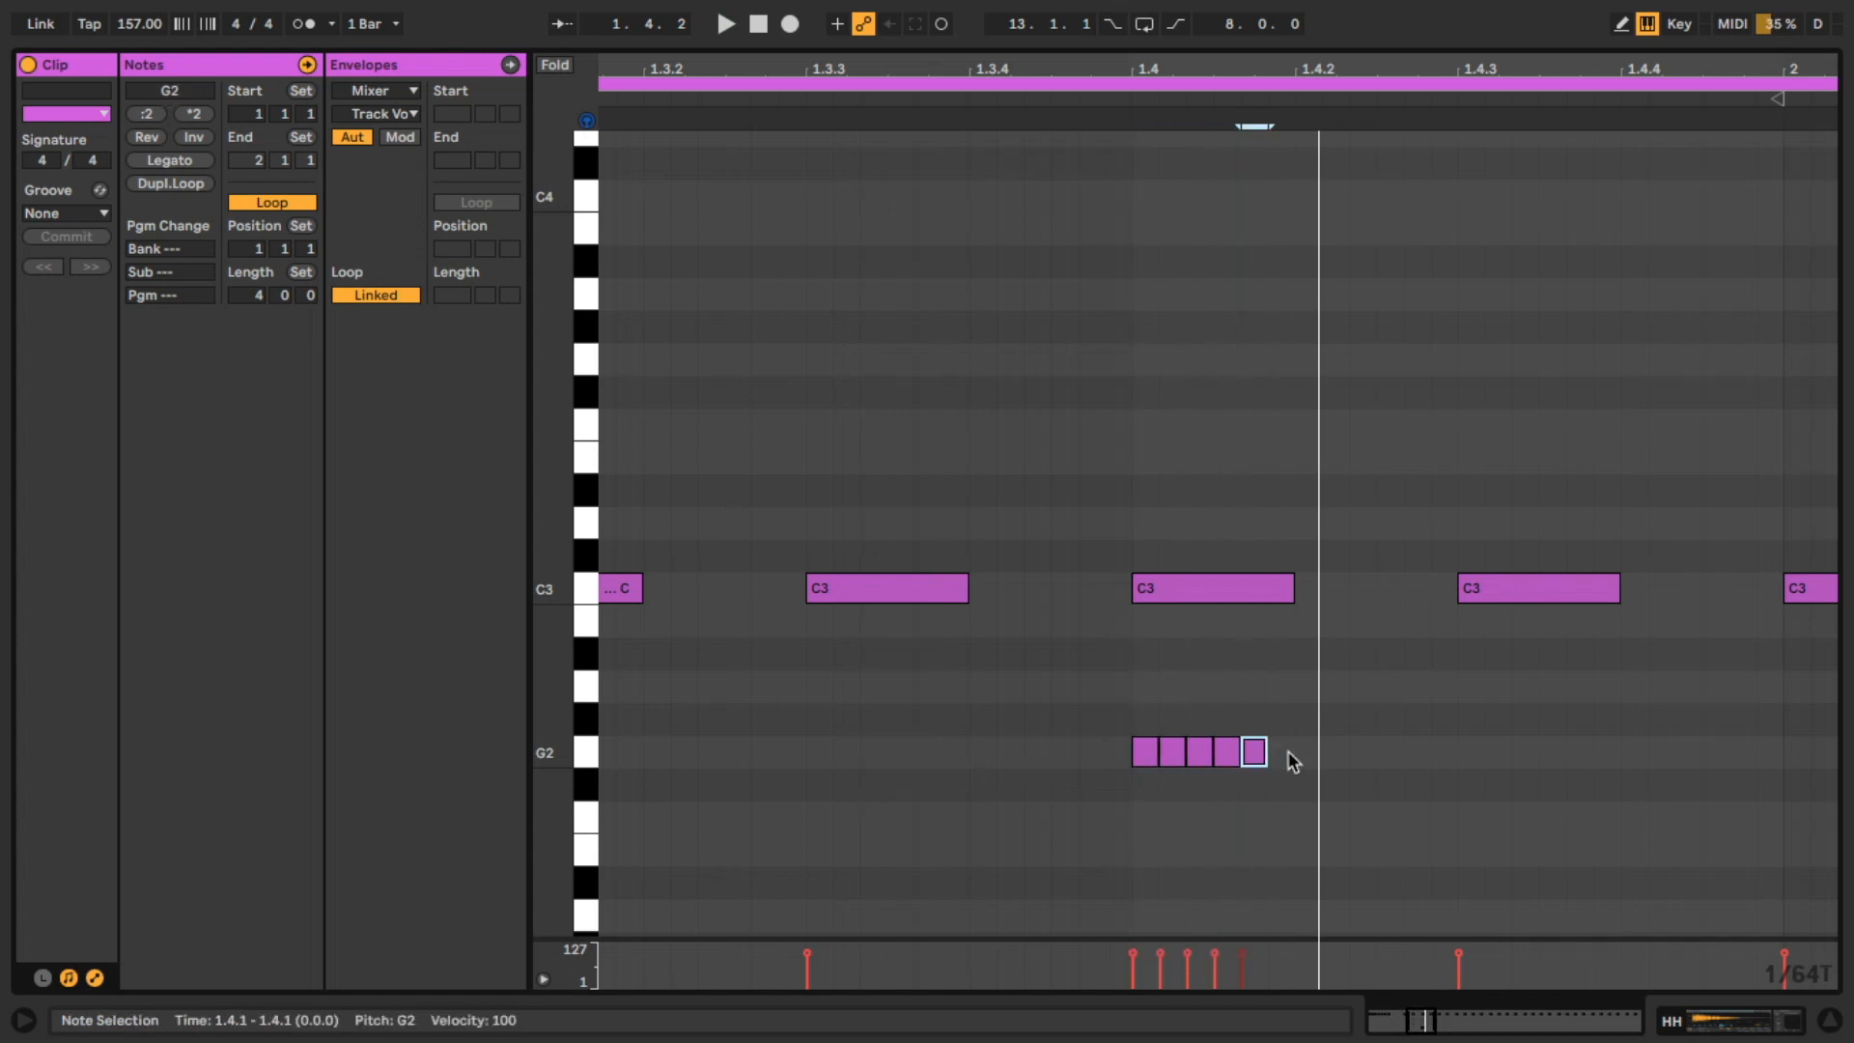
double_click(1282, 751)
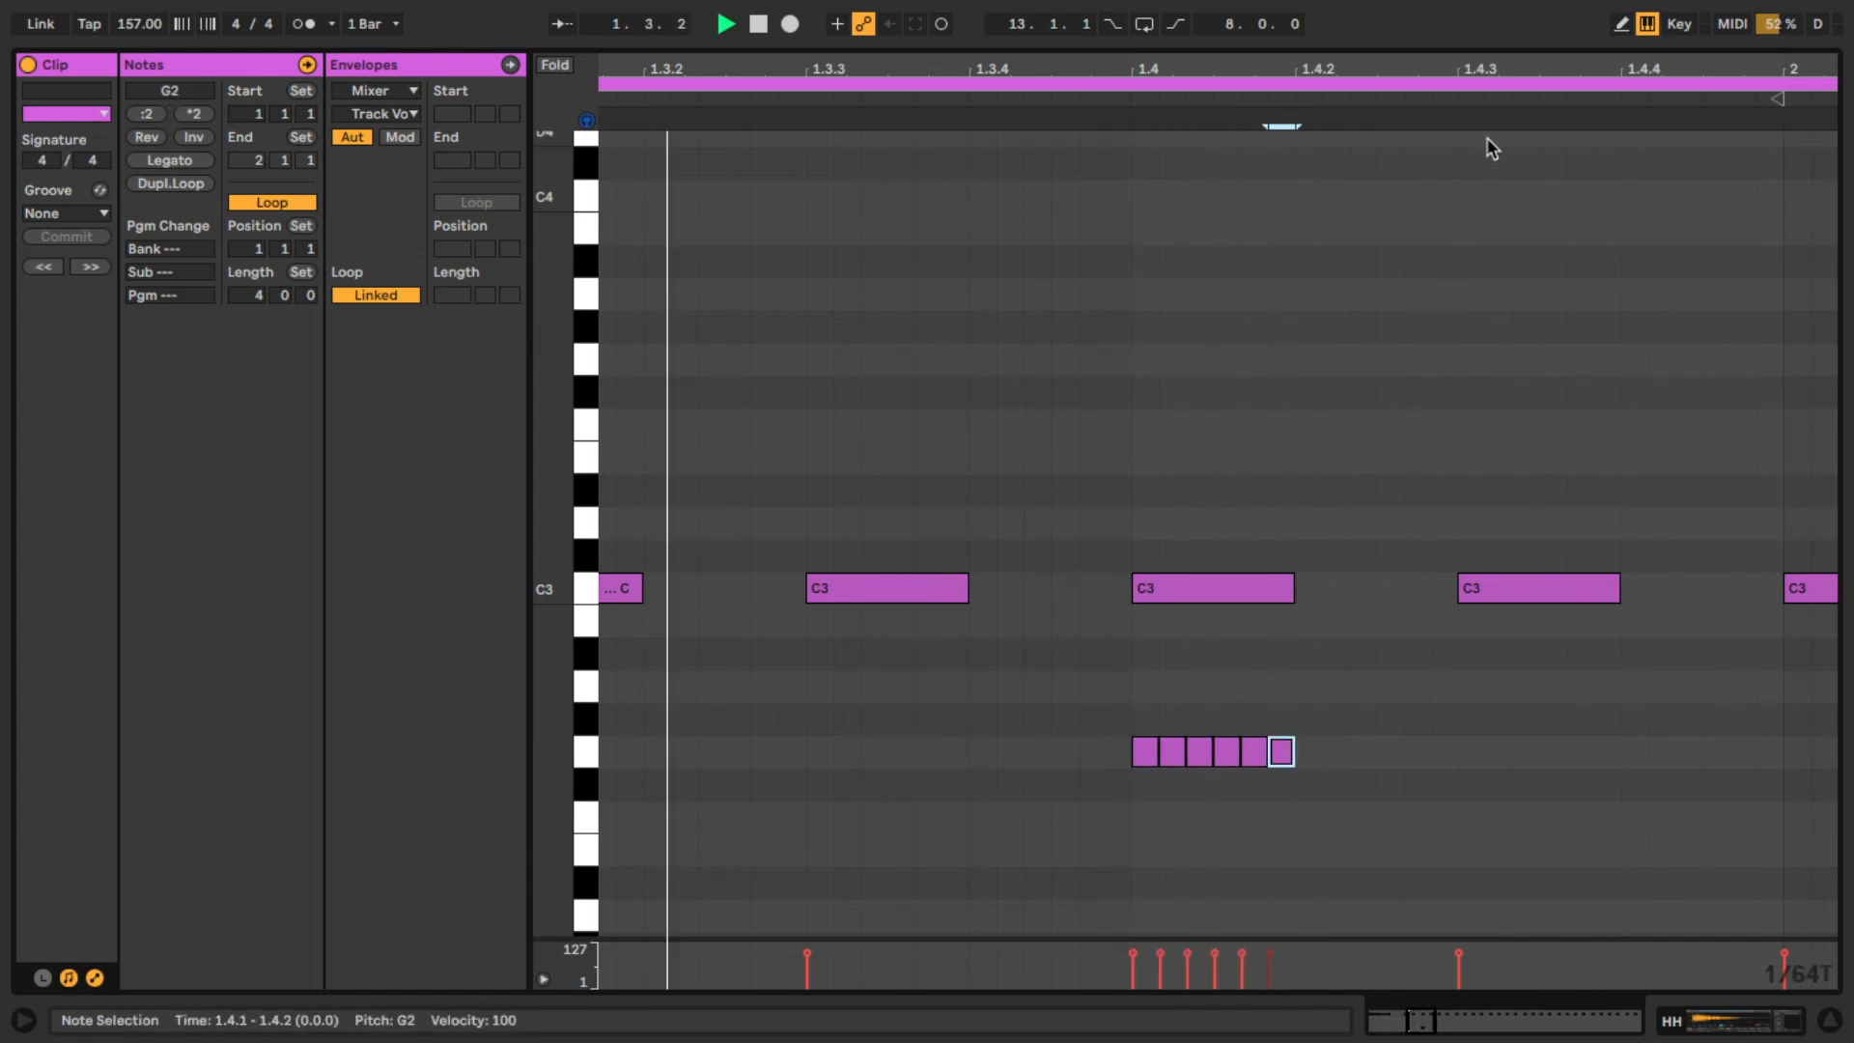
scroll(1049, 787, right, 3)
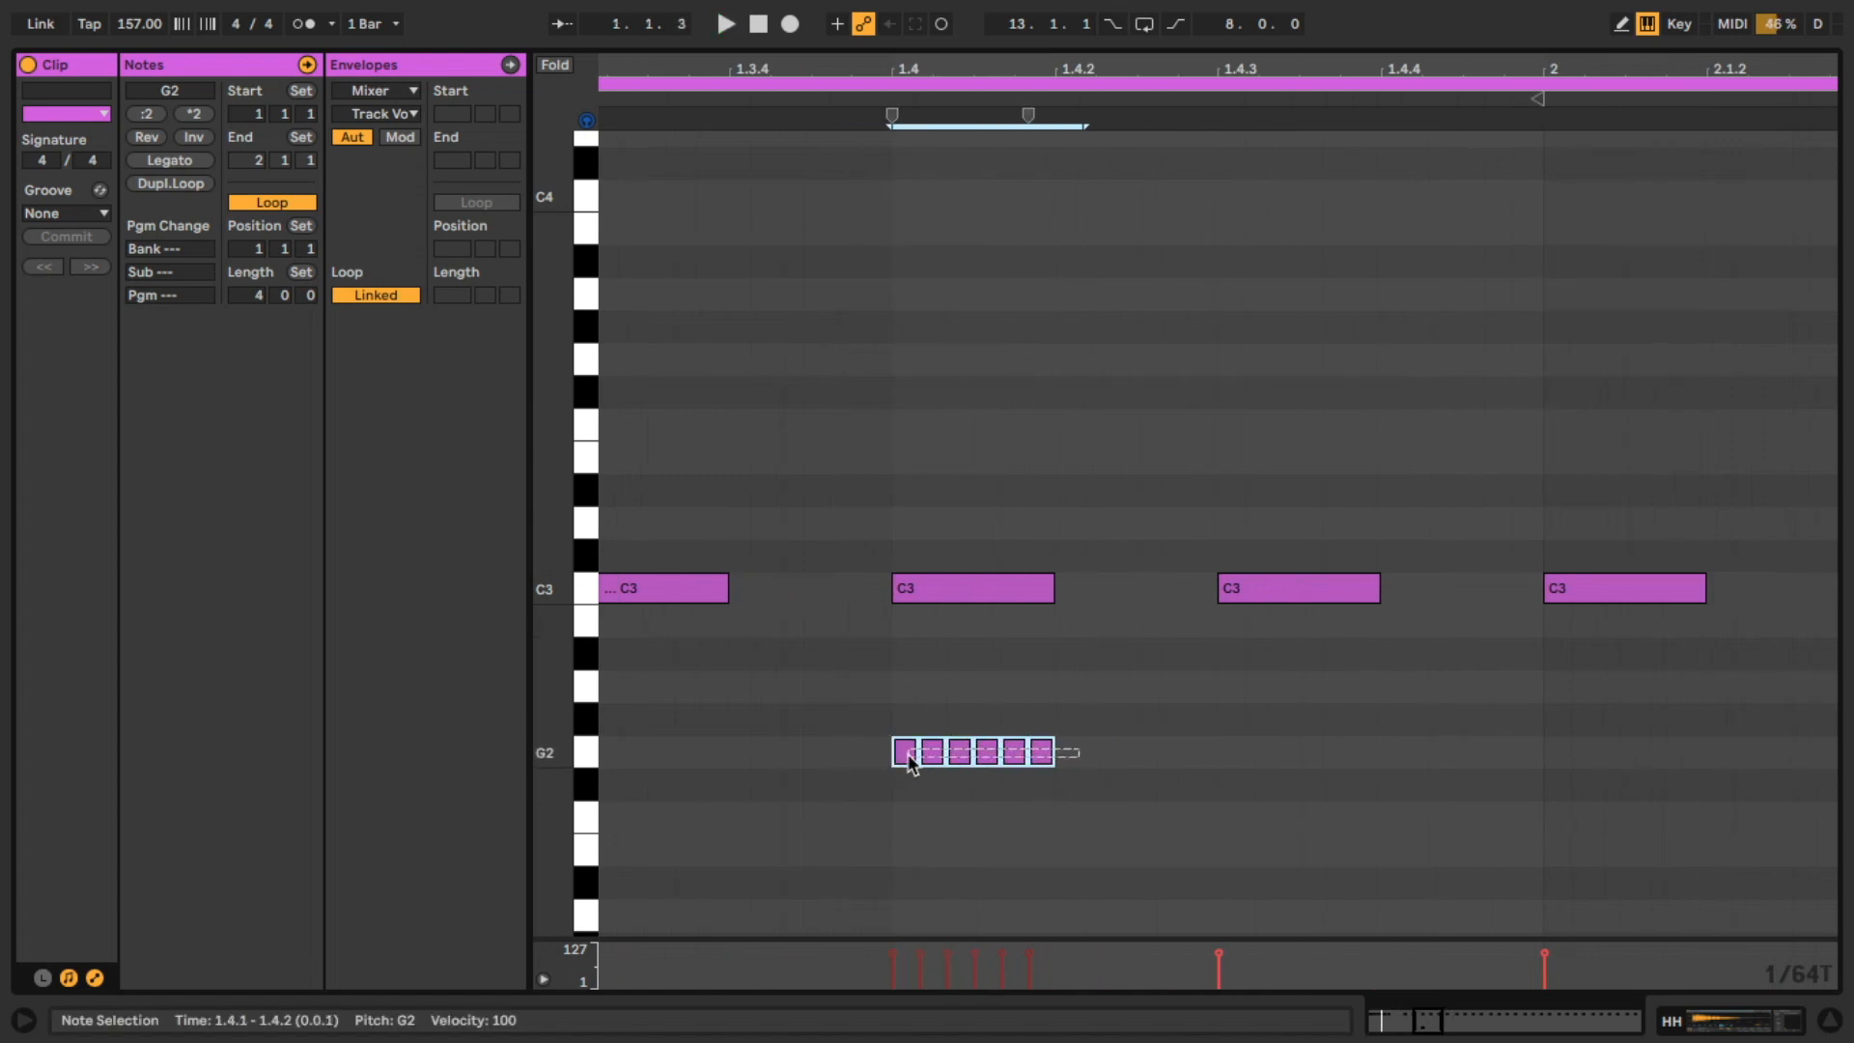
key(ctrl+d)
drag(1108, 761, 1082, 762)
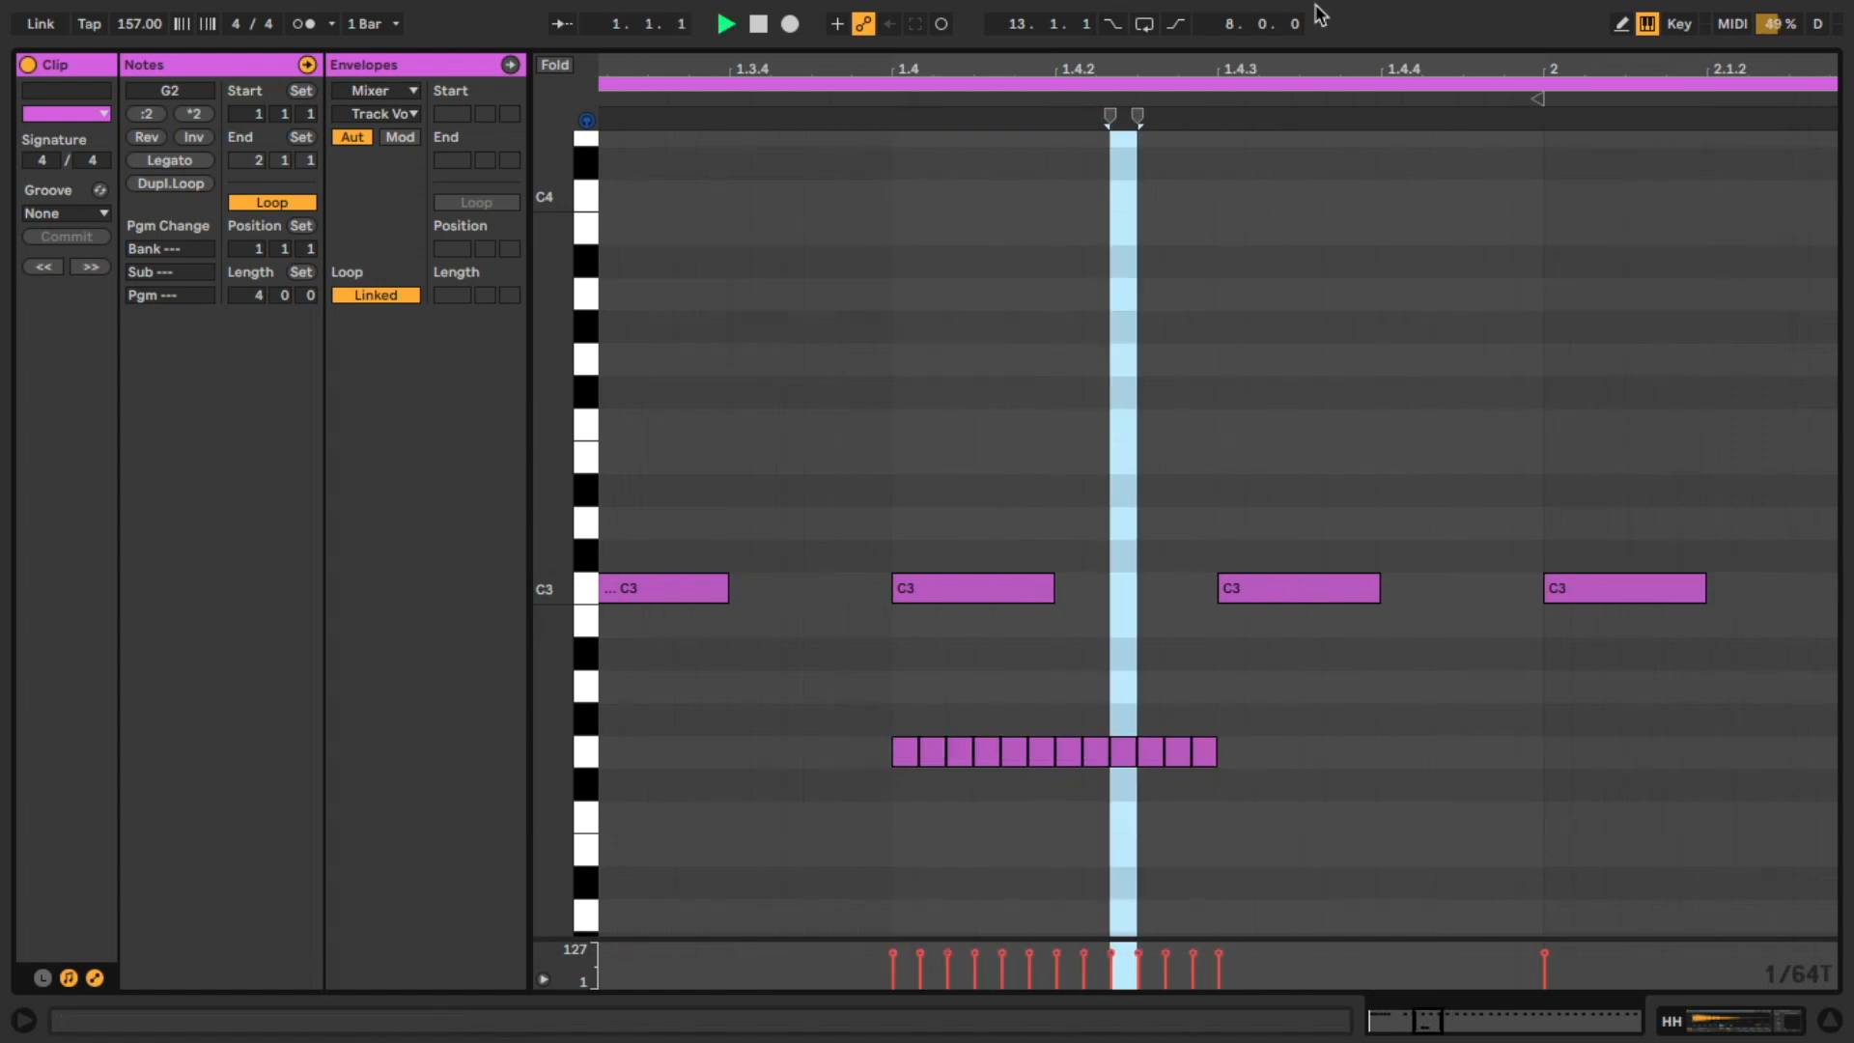
Add a 1/32-triplet G2 roll from 2.1.3 to 2.2, a G2 note at 2.2.3 and spaced G2 notes from 2.3
right_click(1120, 257)
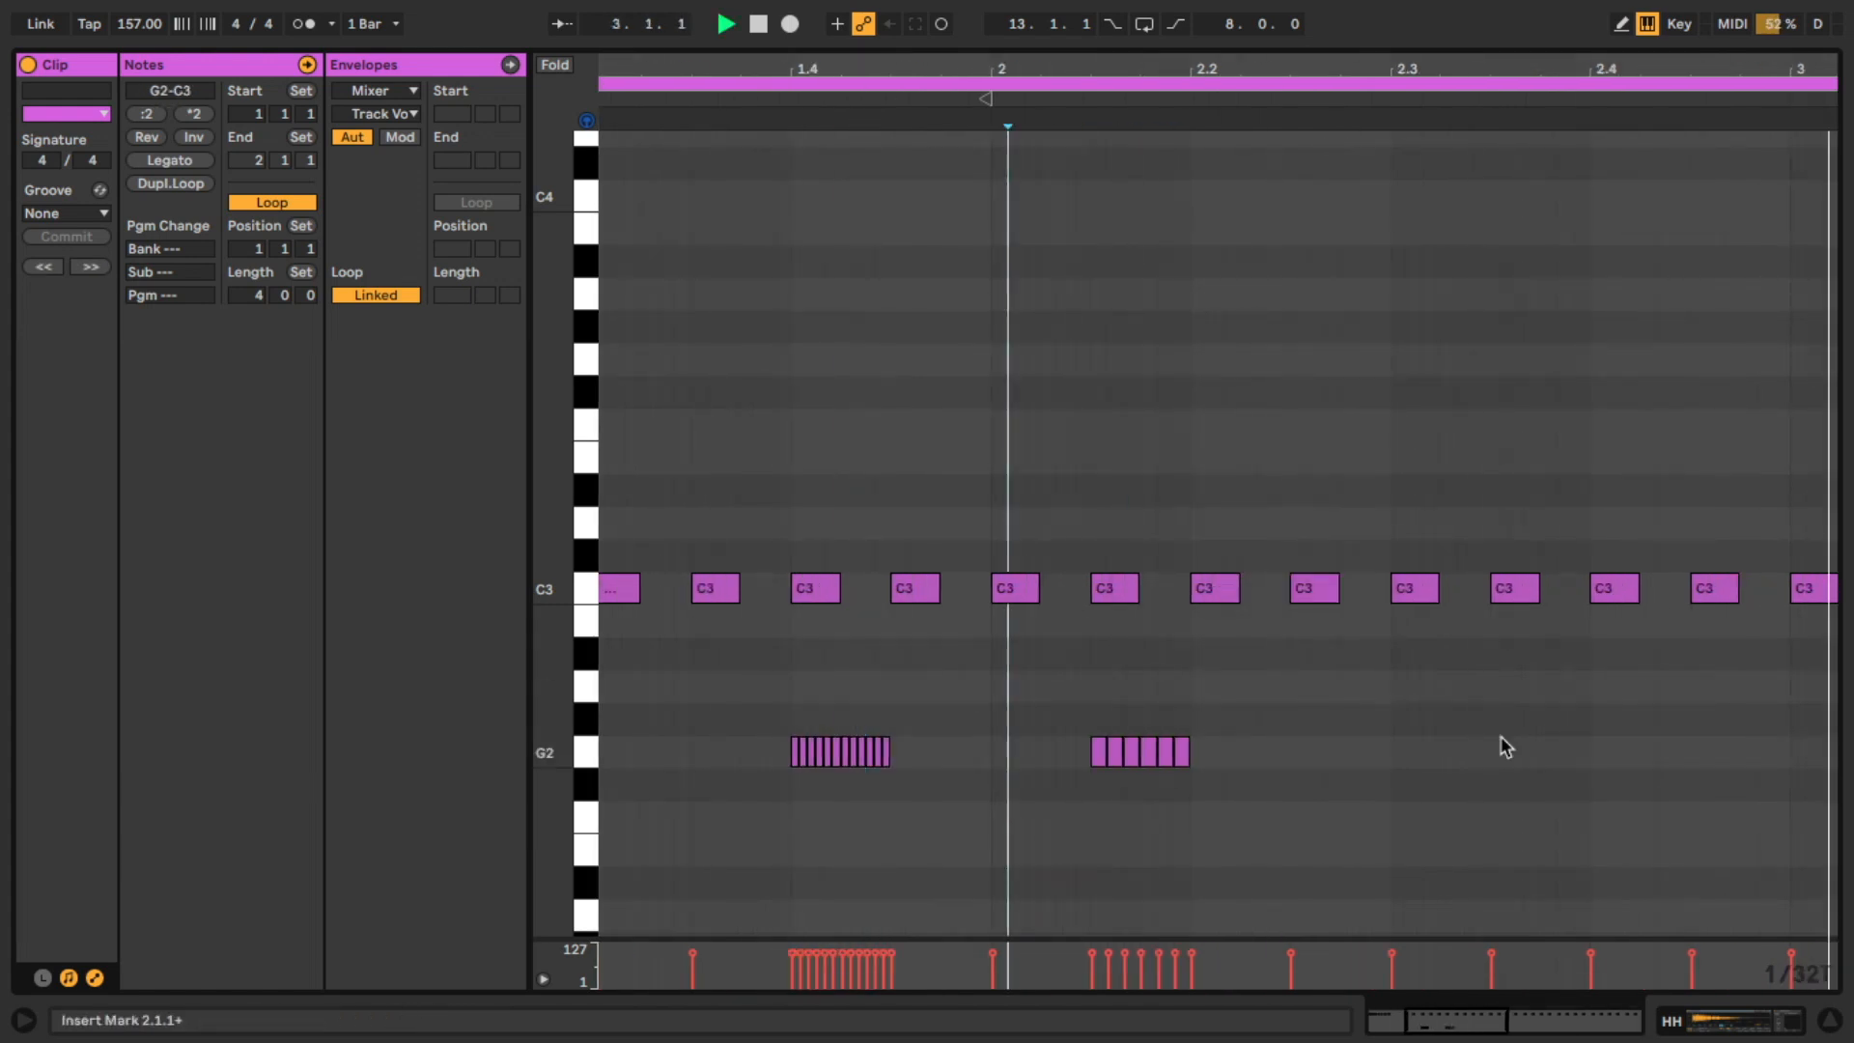
drag(1394, 751, 1576, 763)
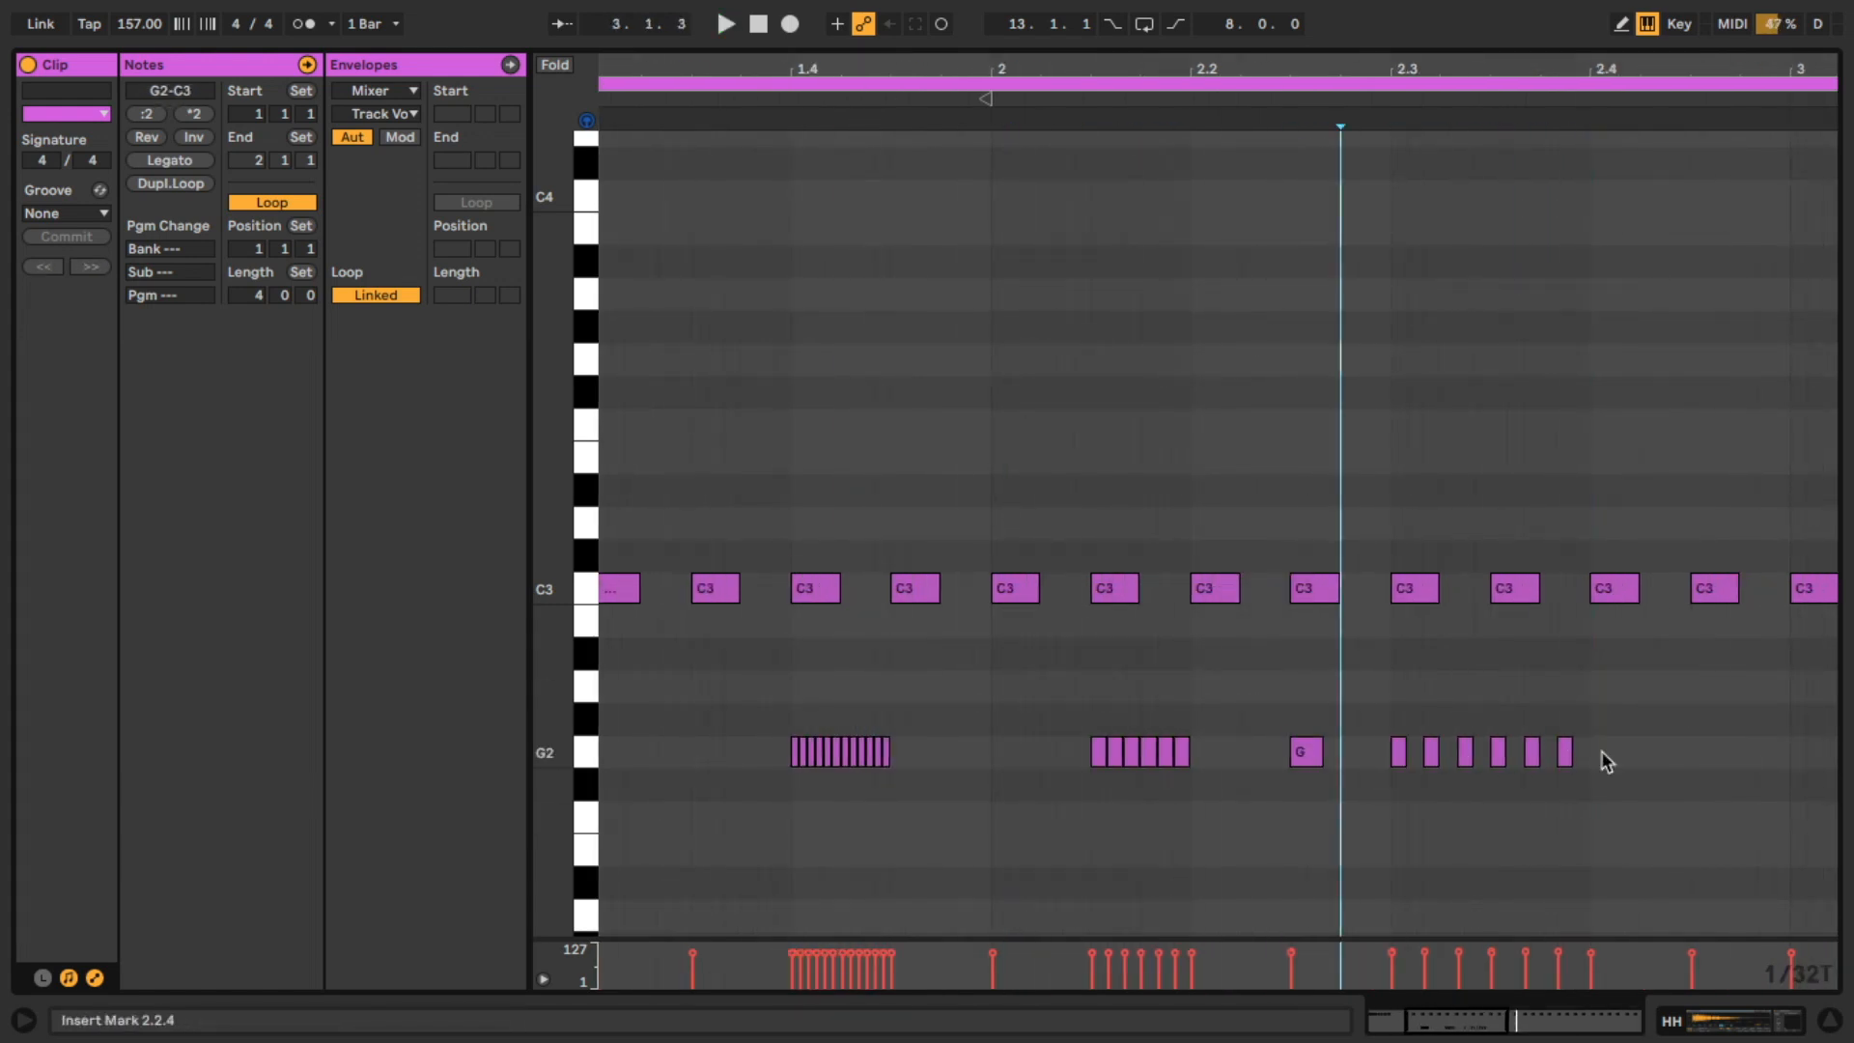
click(1184, 751)
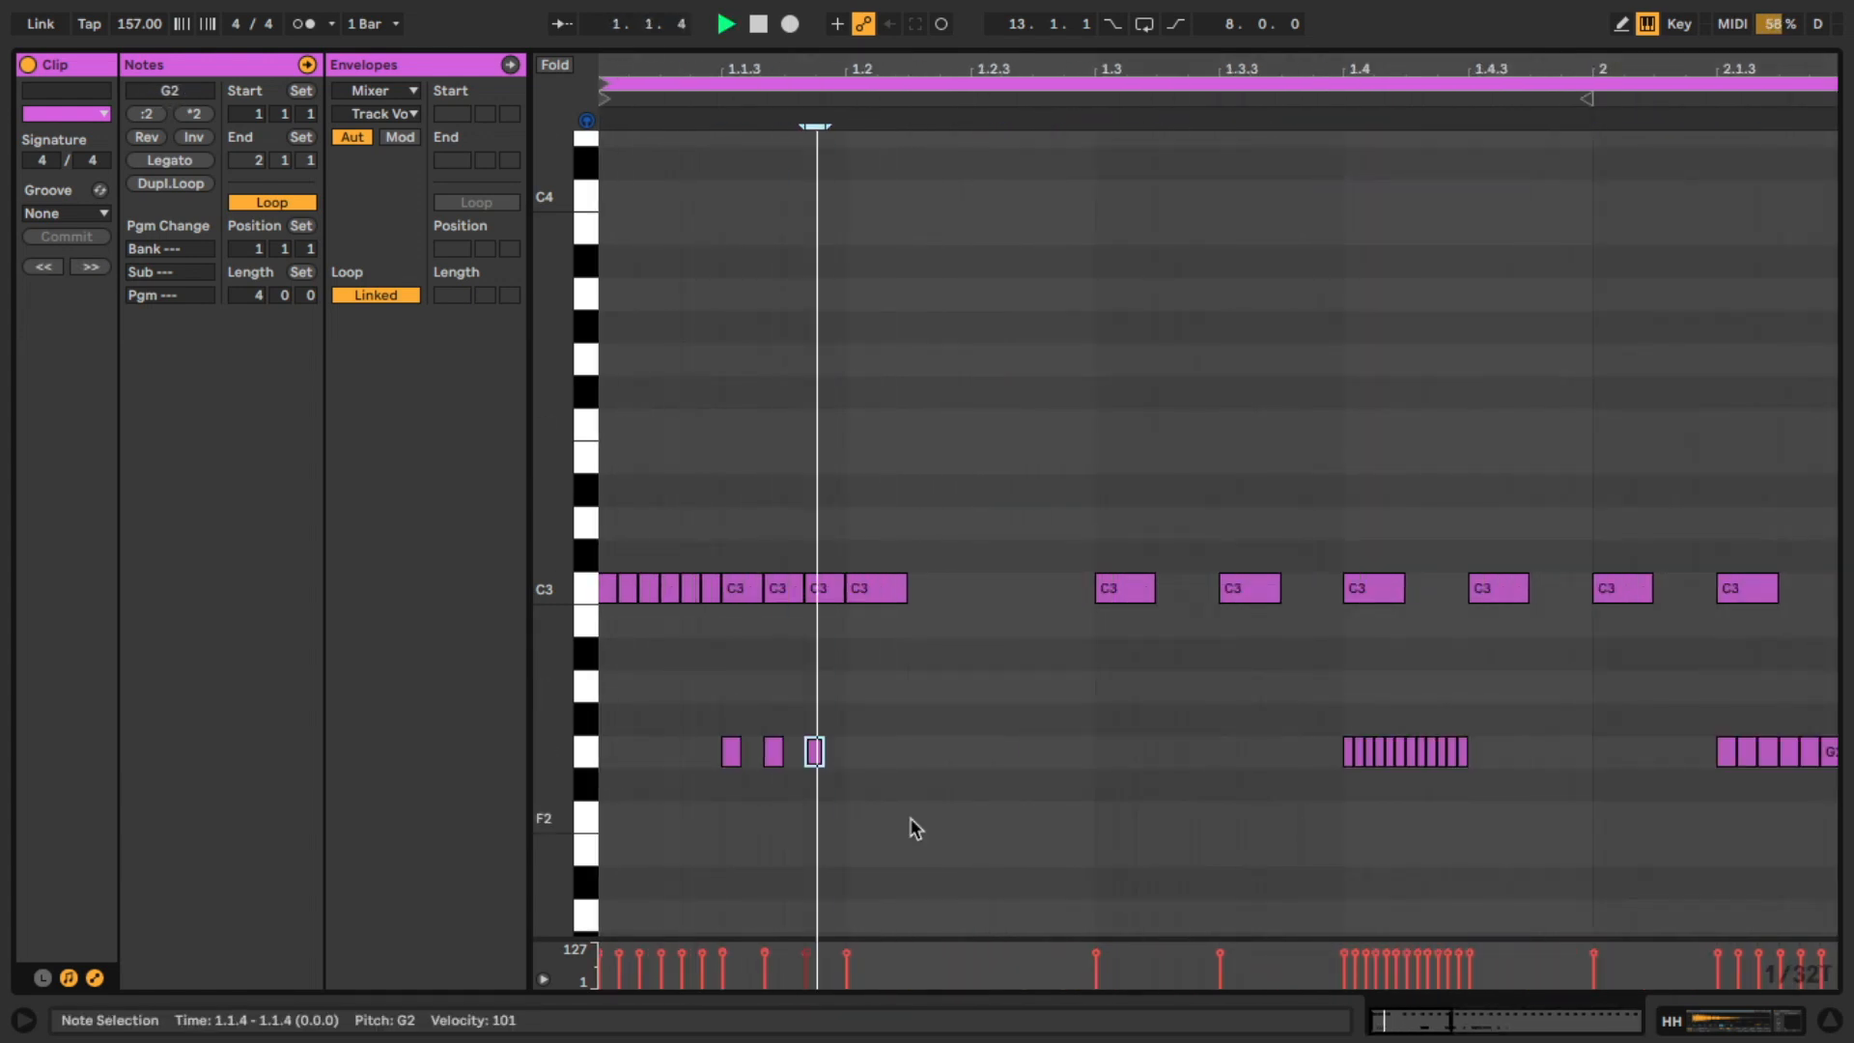
Place three G2 notes from 1.2 and shape the velocities, falling across the 1.4 roll and rising across the 2.1.3 roll
drag(734, 751, 854, 751)
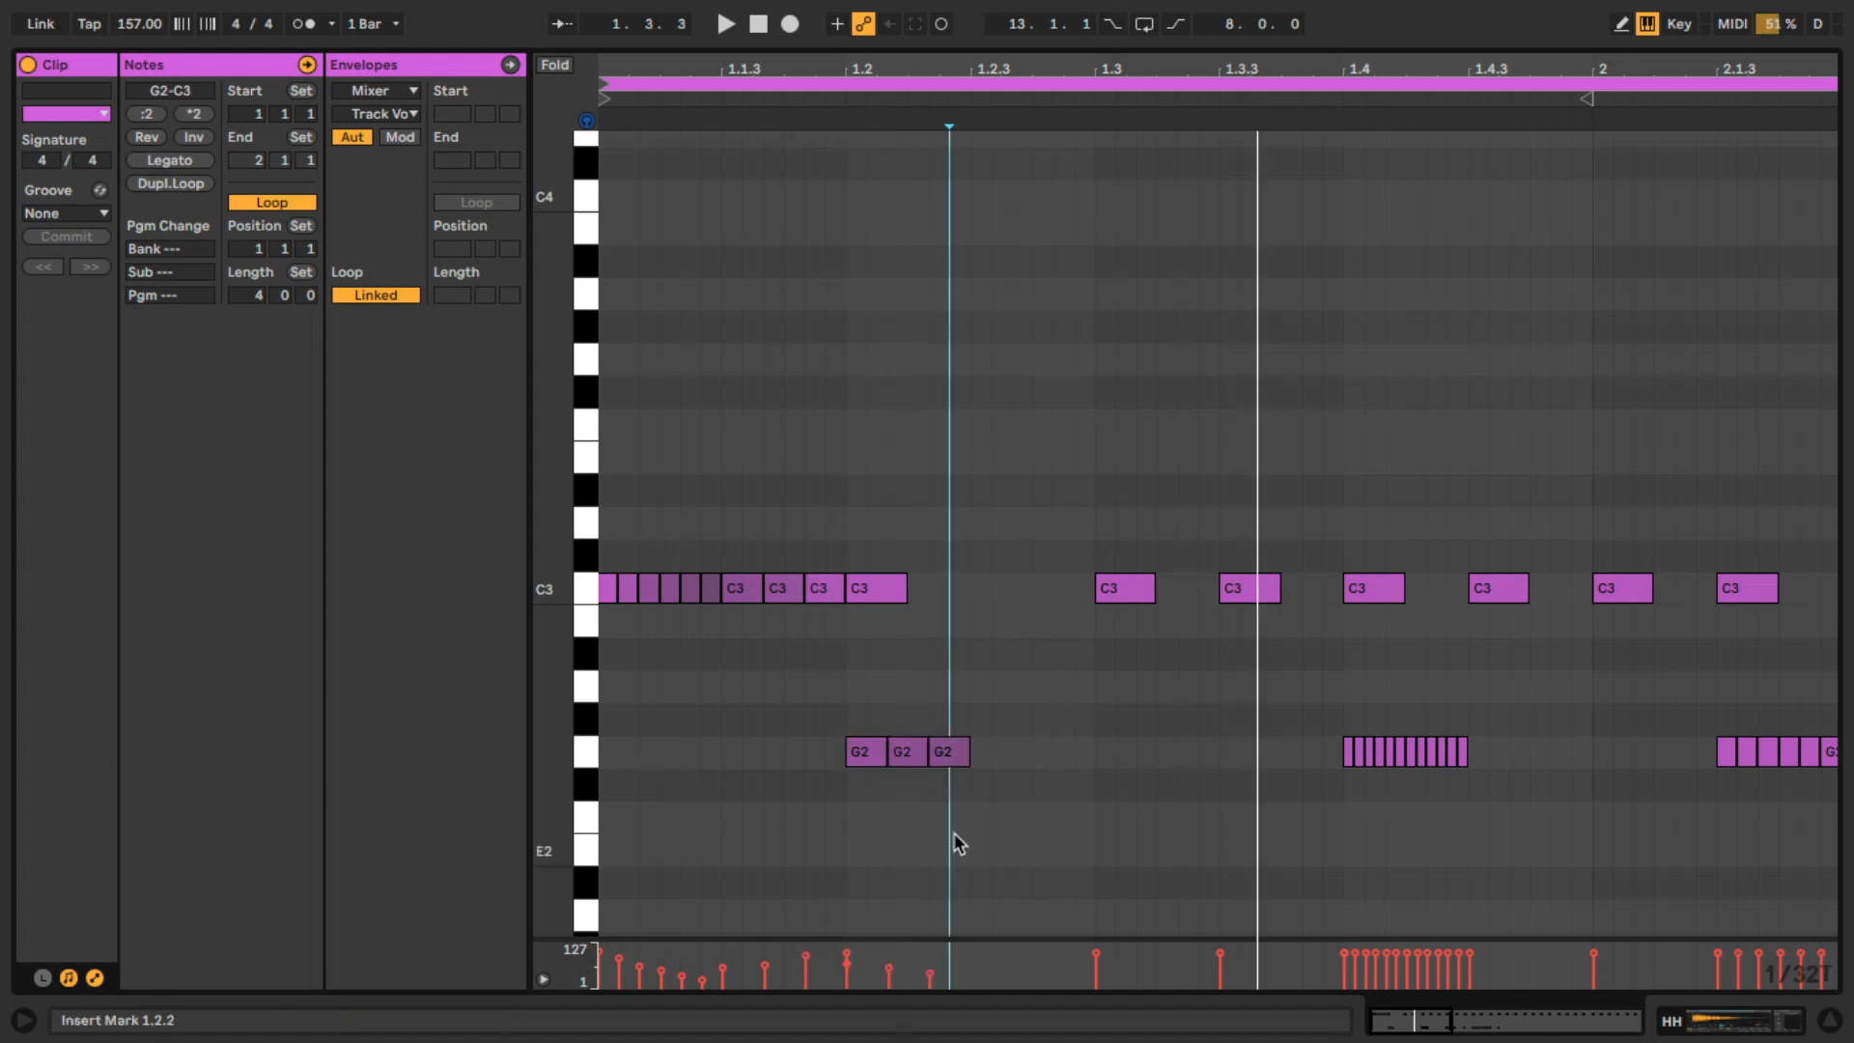
drag(964, 757, 1054, 757)
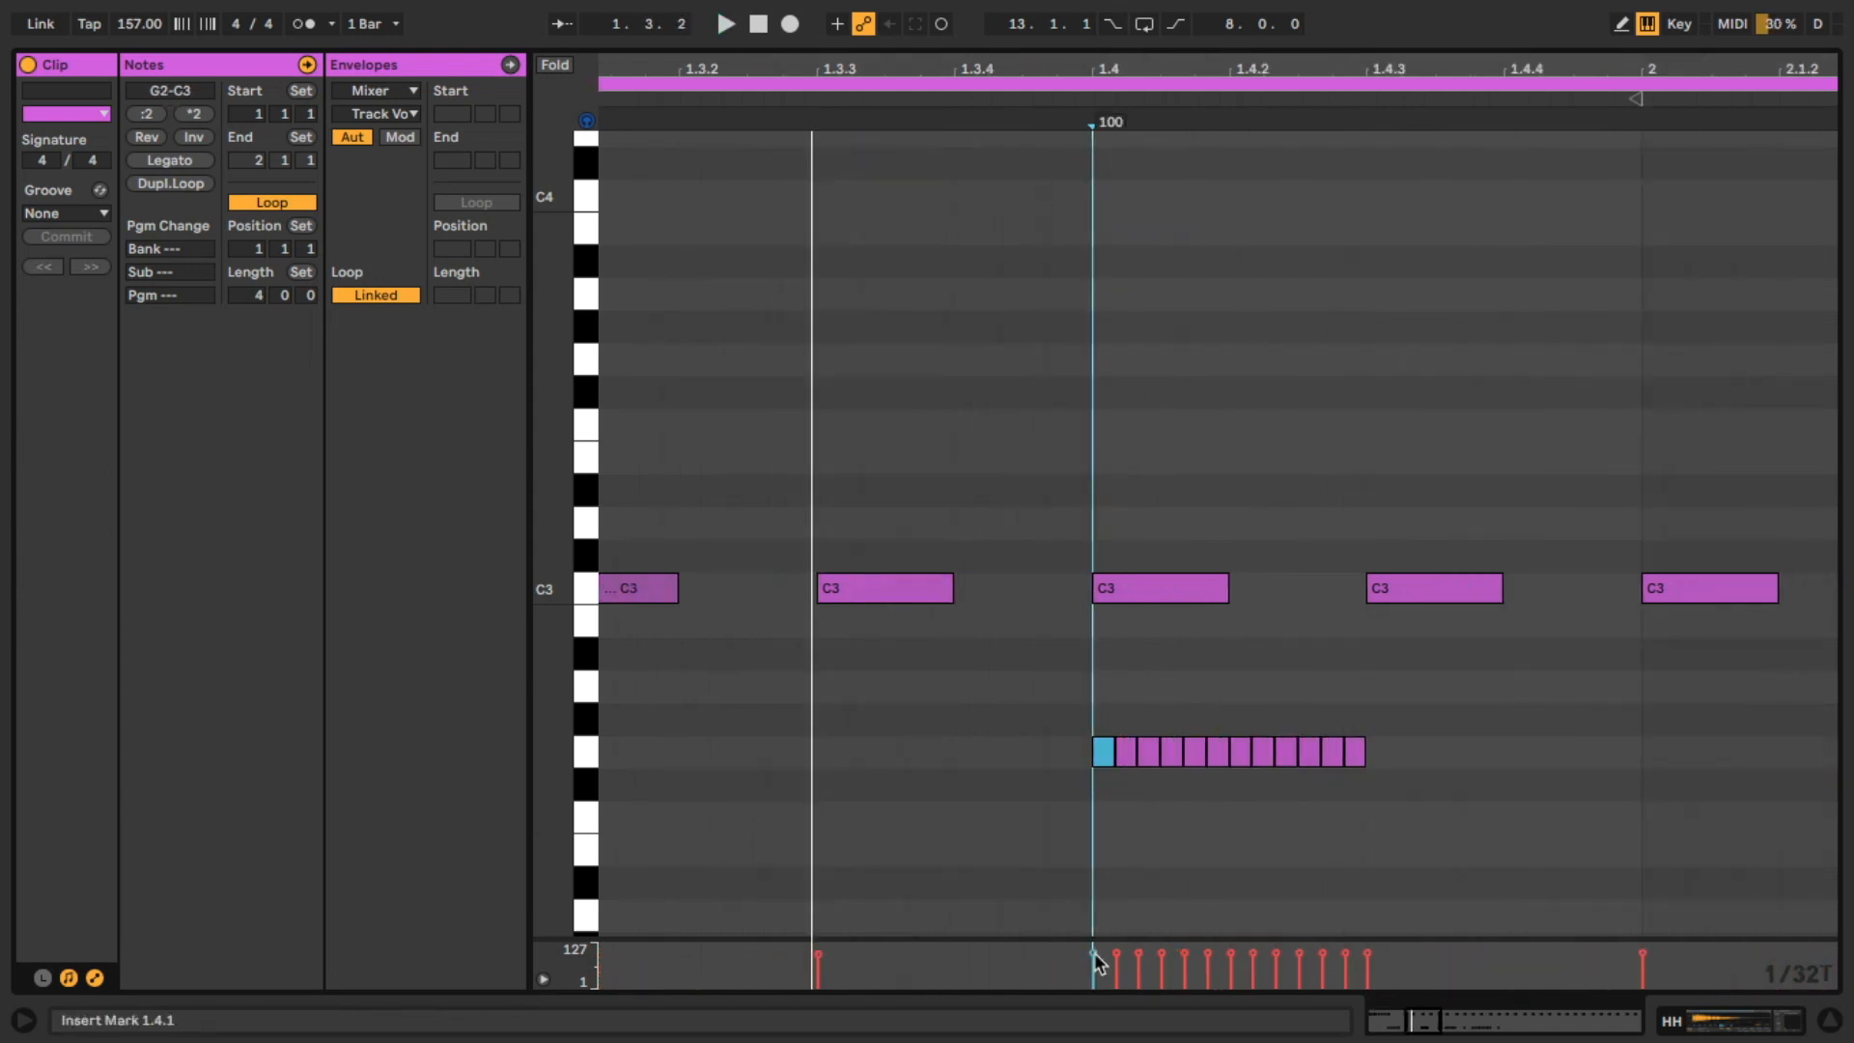
drag(1099, 961, 1207, 972)
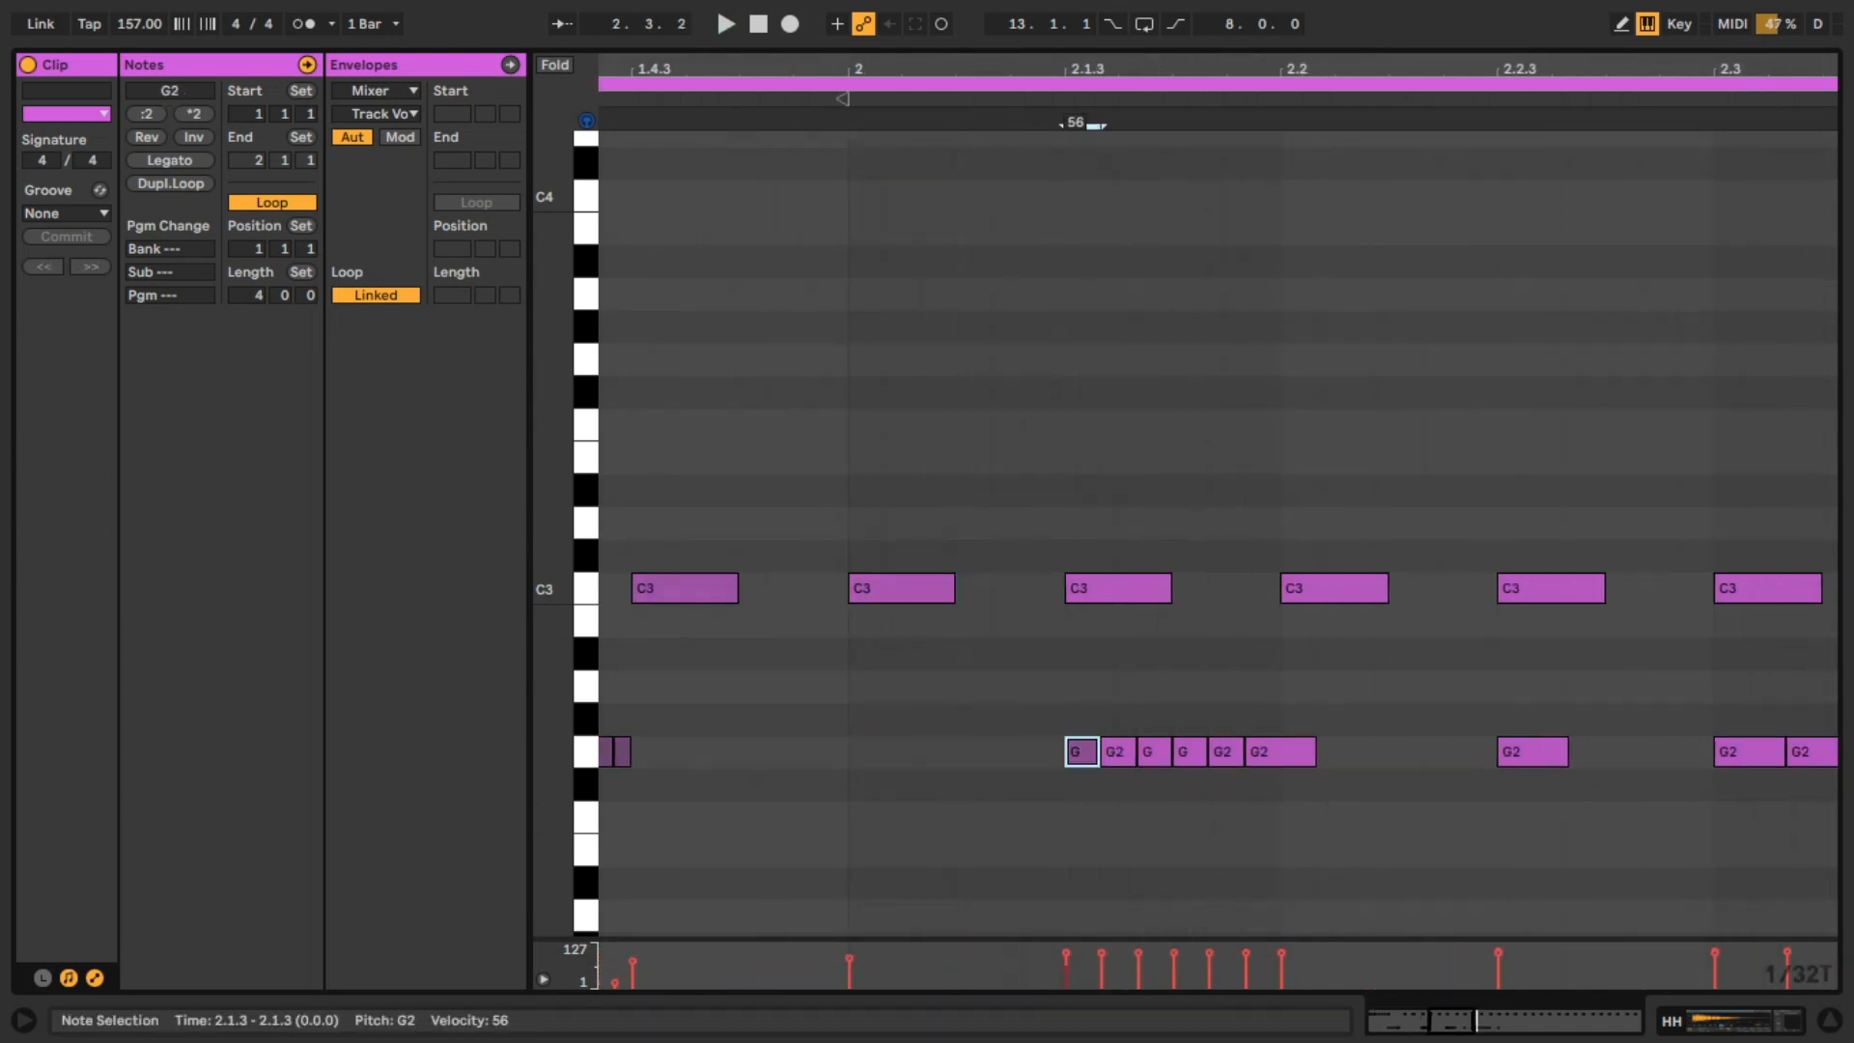
click(1334, 588)
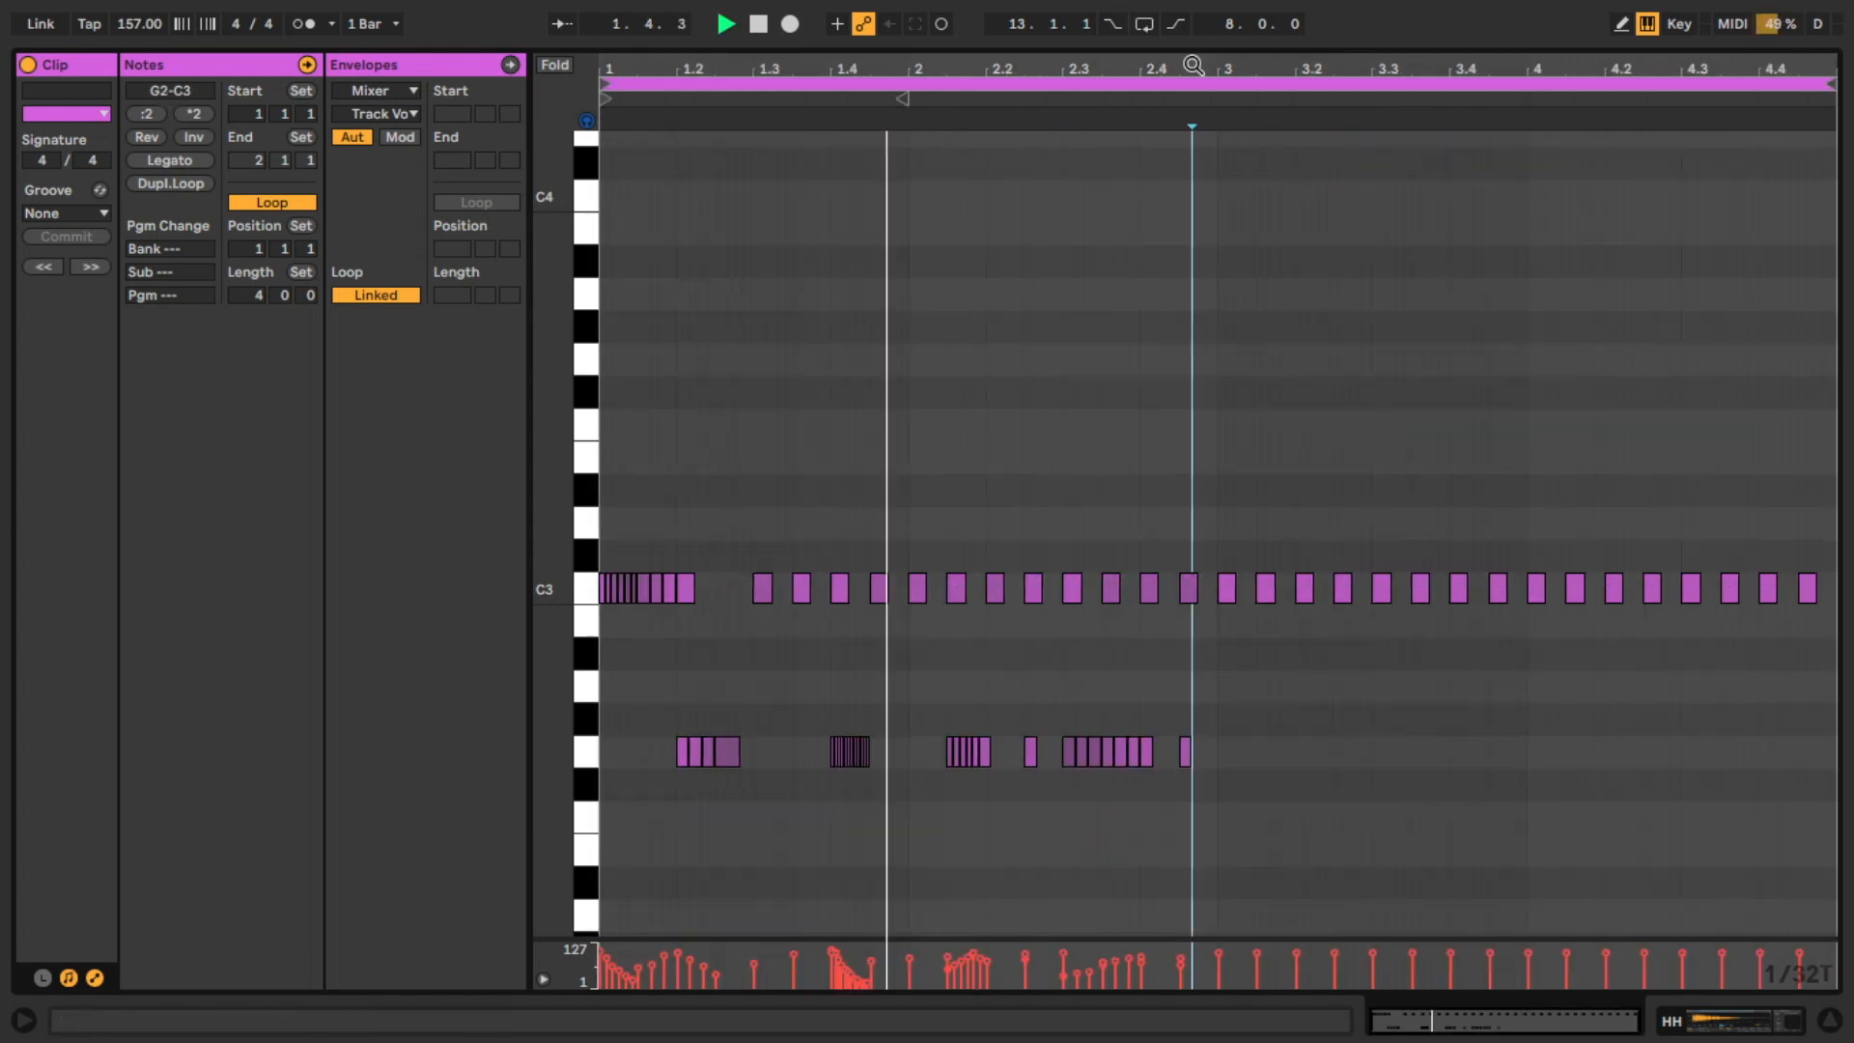
Paste copies of the G2 rolls at 3.2, 3.4 and 4.1.3 in the second half of the clip
key(space)
click(1284, 761)
key(ctrl+v)
click(1481, 760)
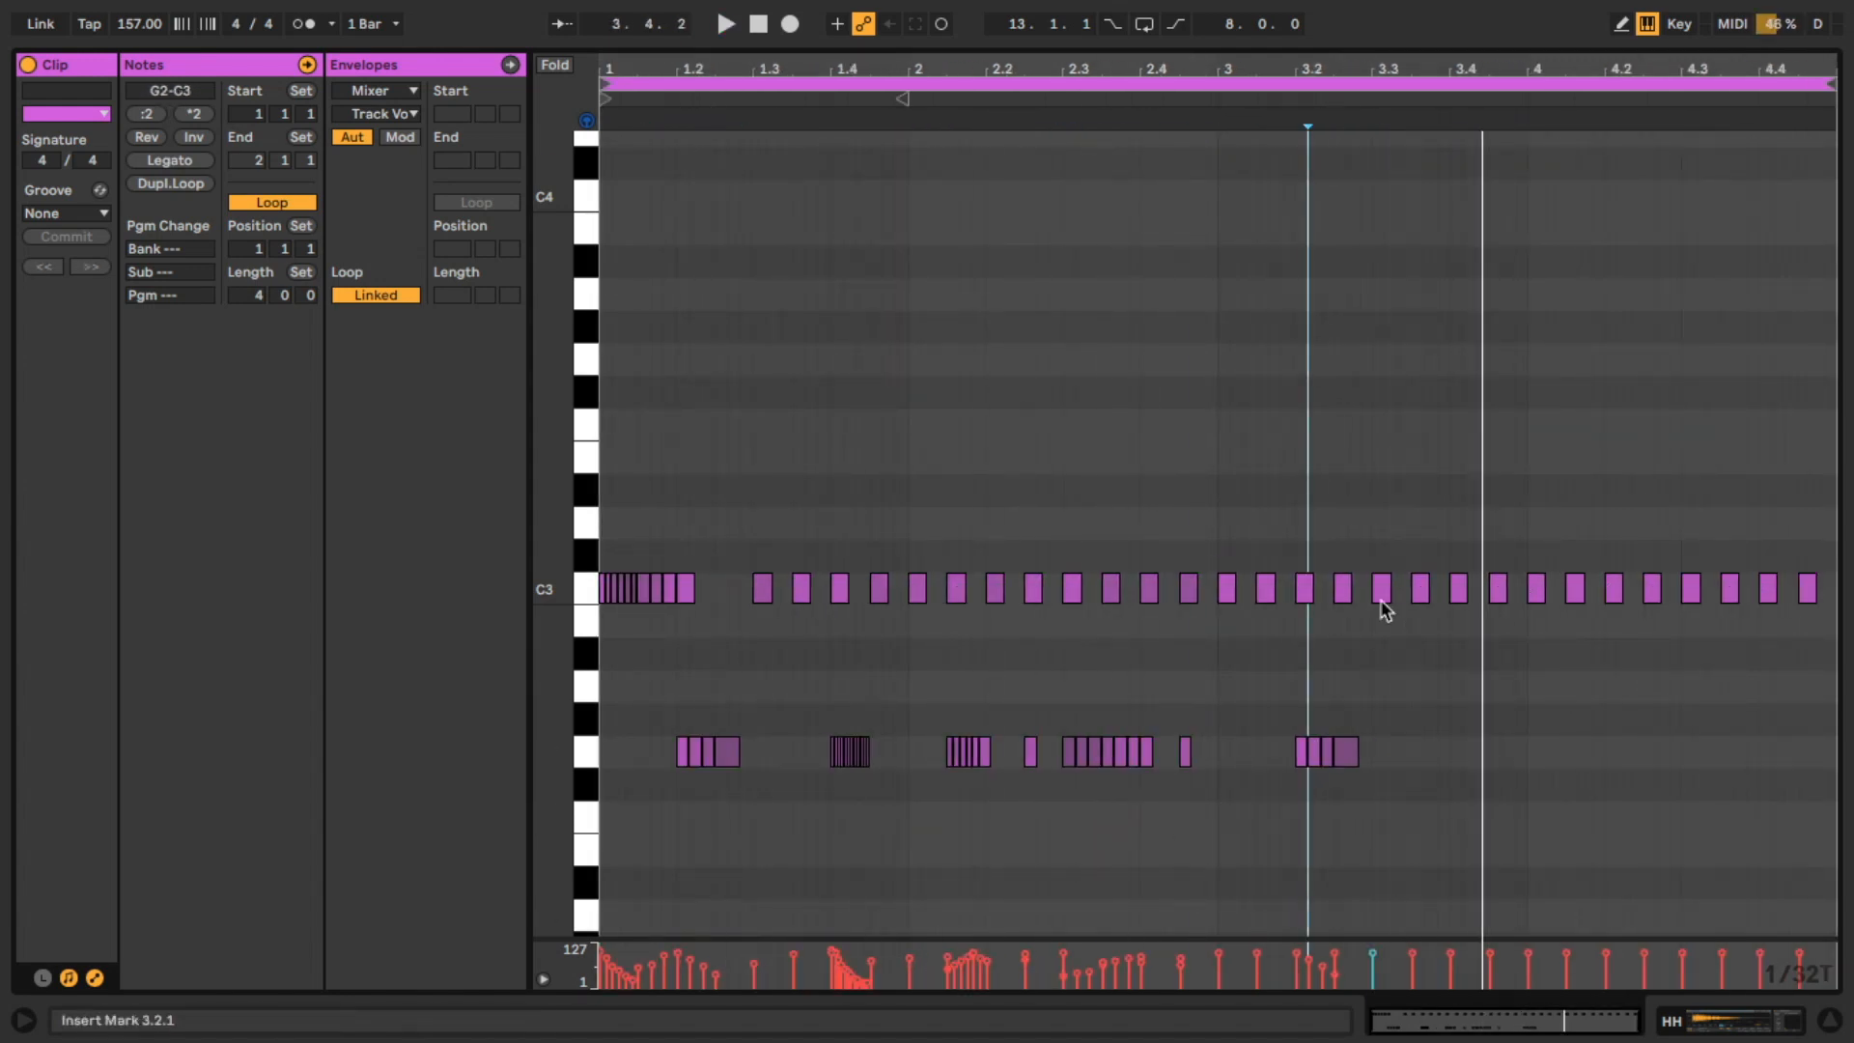
key(ctrl+v)
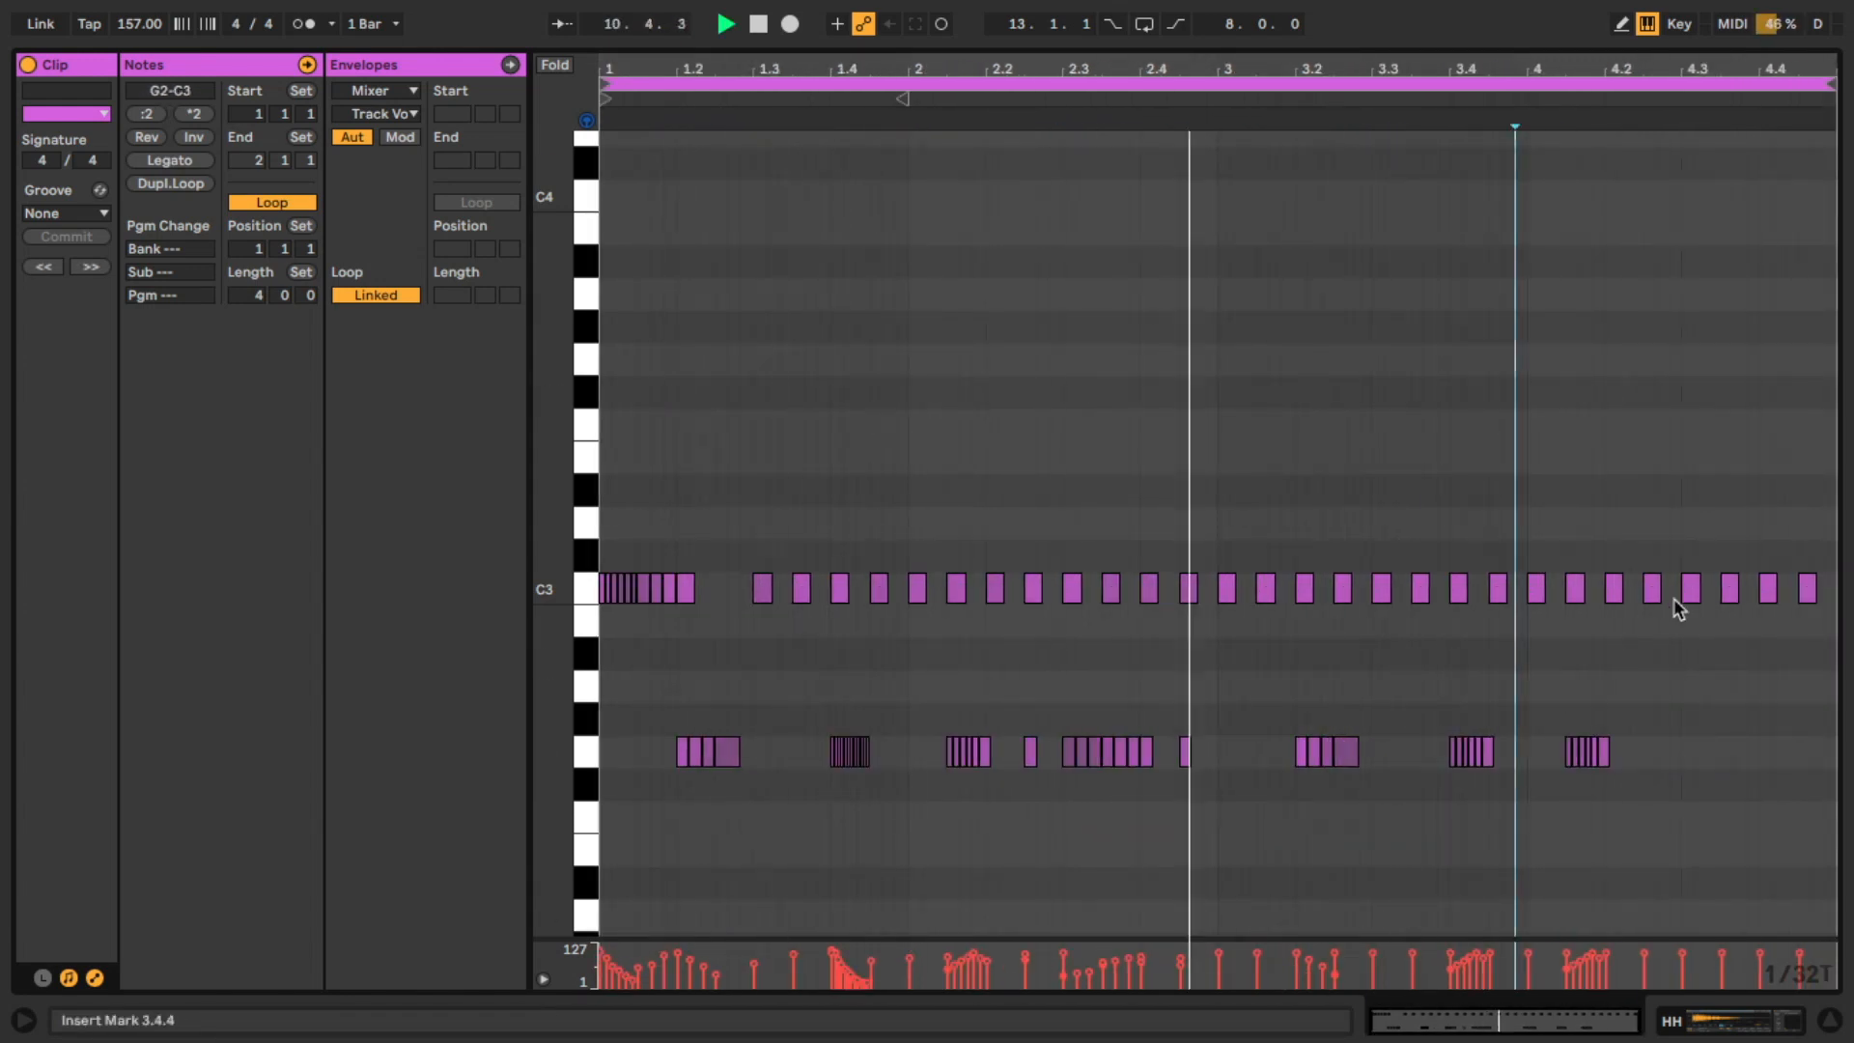
Fill 4.3.3 to the clip's end with 1/16-triplet C3 notes whose velocities rise
double_click(1742, 590)
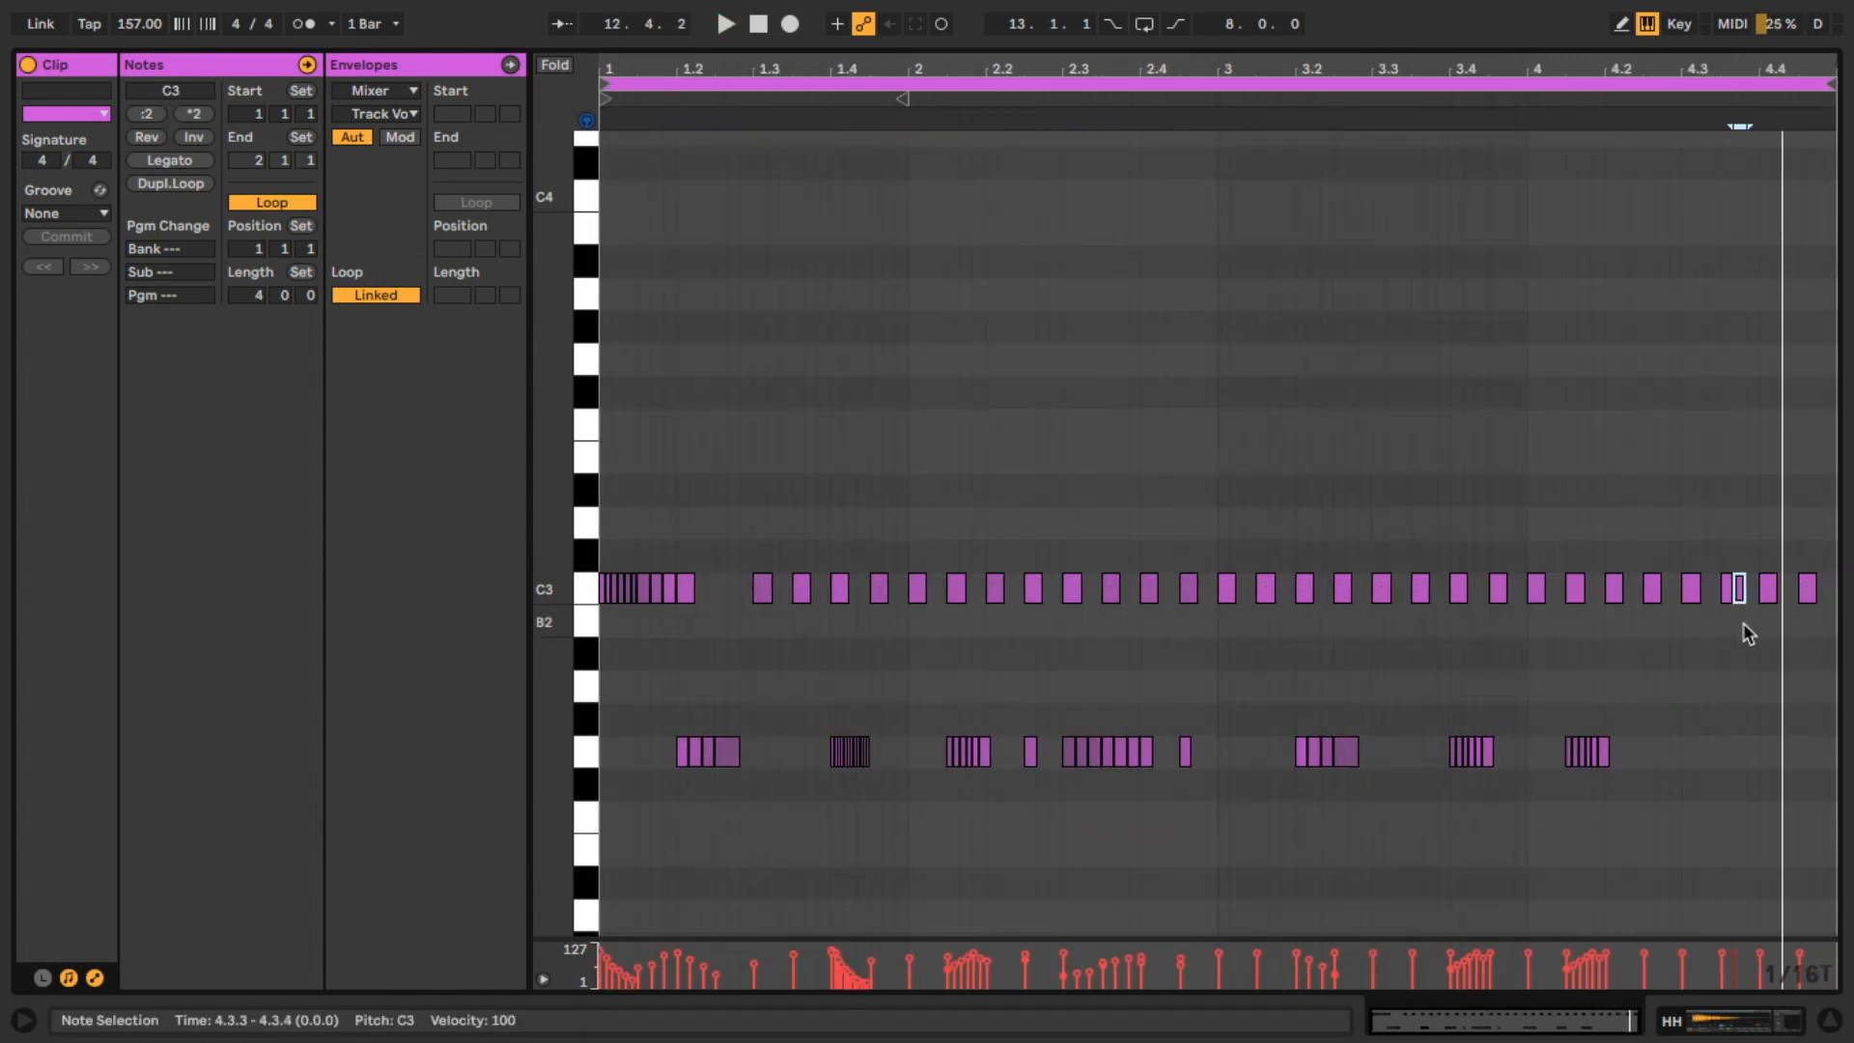
scroll(1667, 713, up, 5)
key(space)
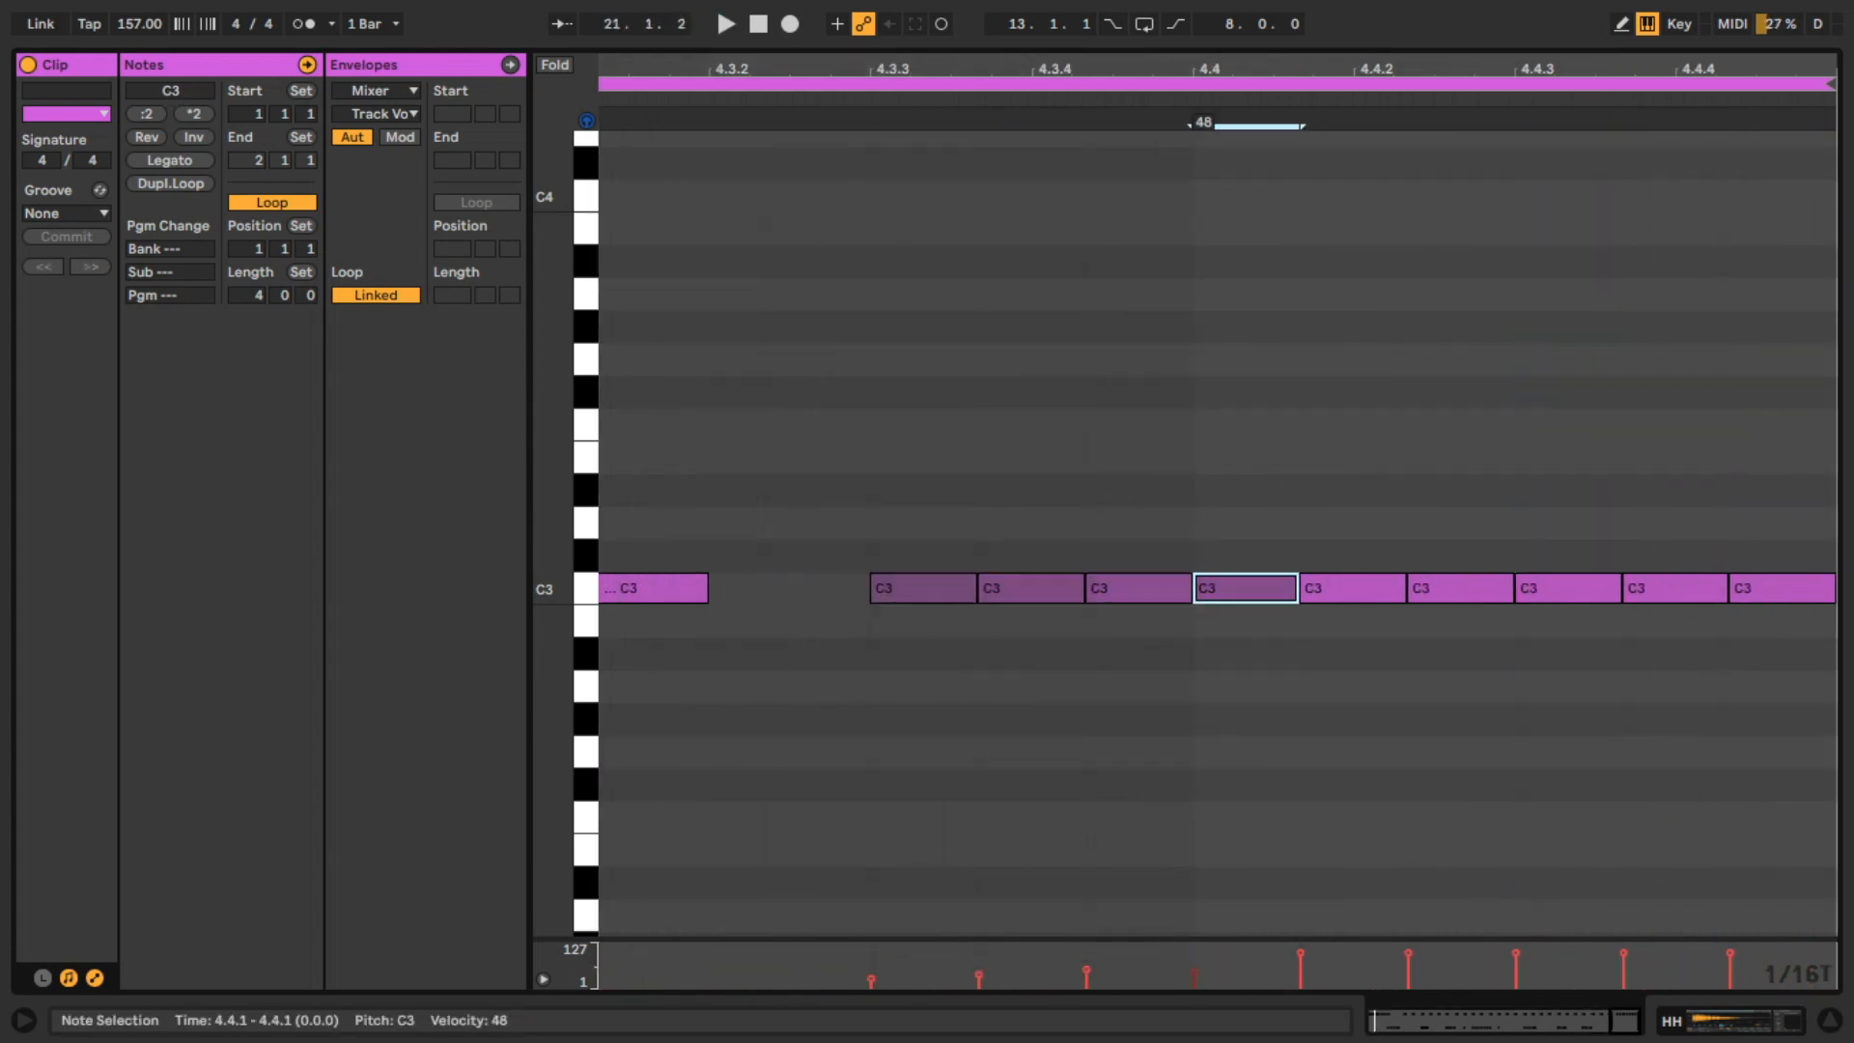
Transpose the G2 notes at 1.4, from 2.1.3 through bar 2, and at 4.1.3 down two semitones to F2
click(1178, 789)
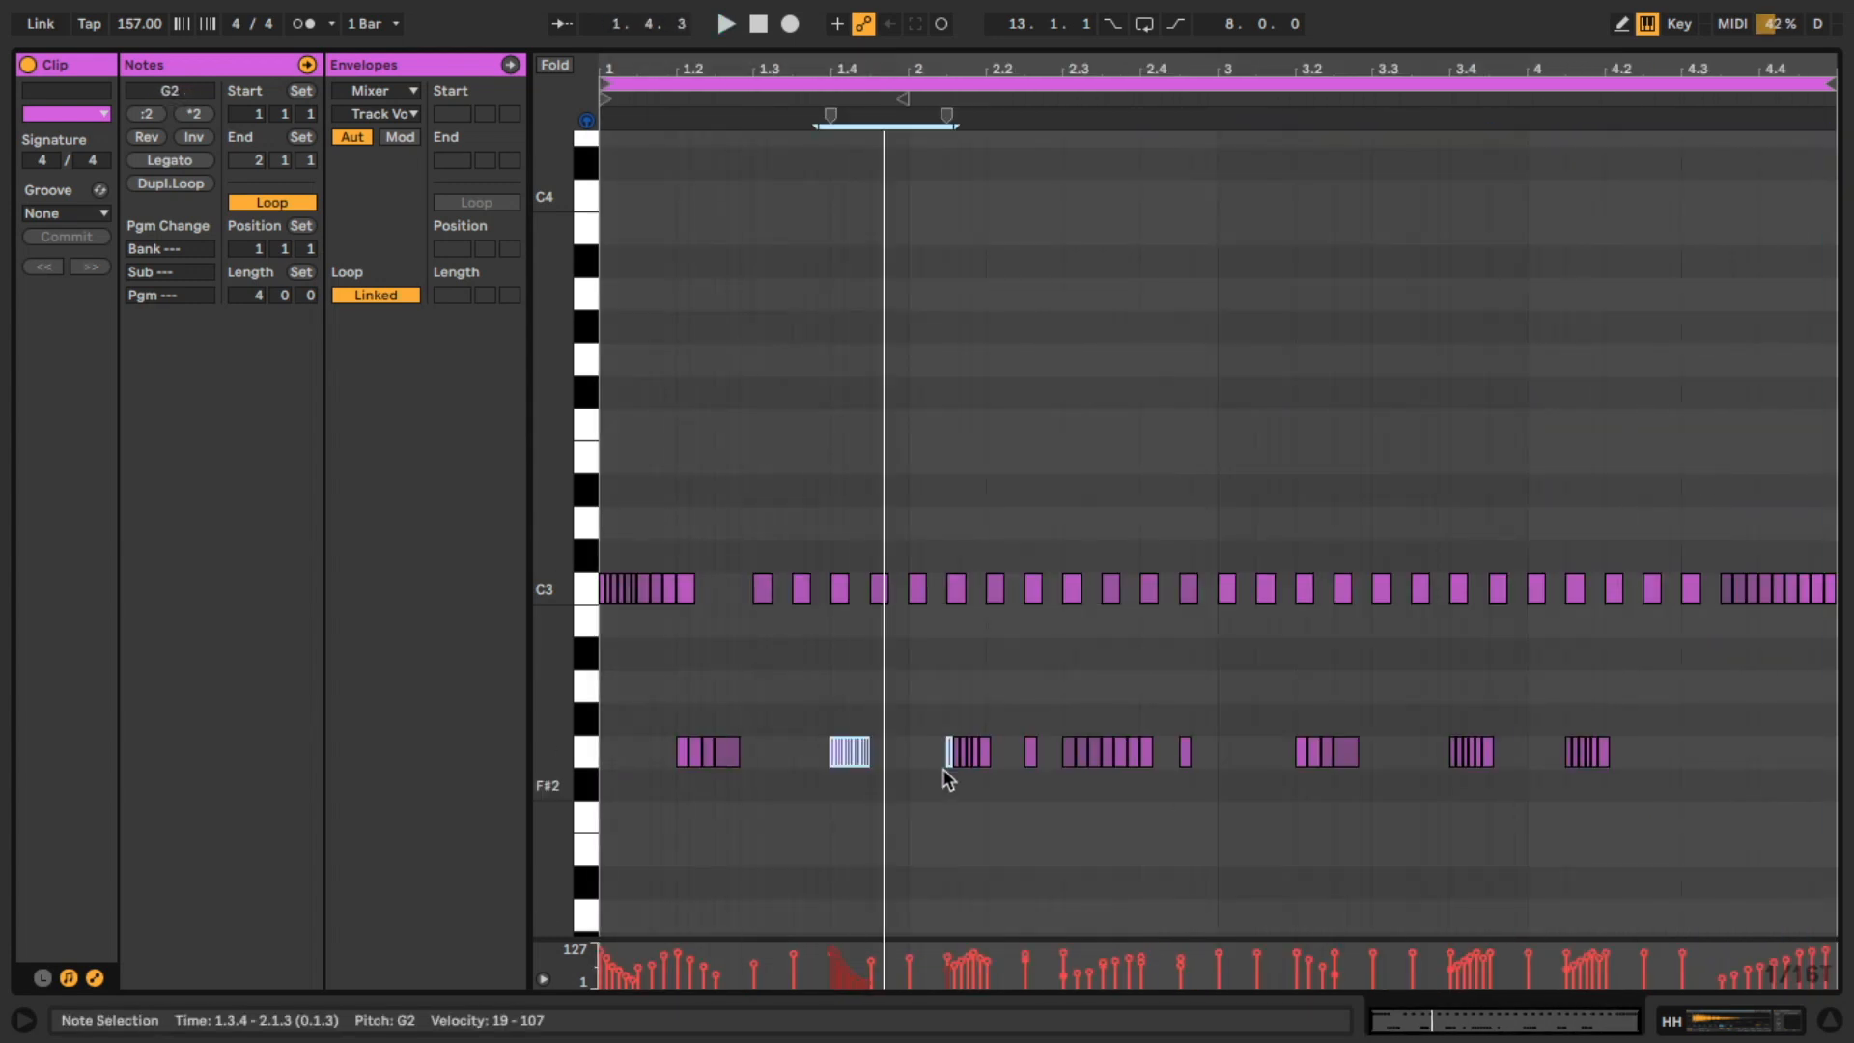
key(Down)
key(Down)
key(ctrl+d)
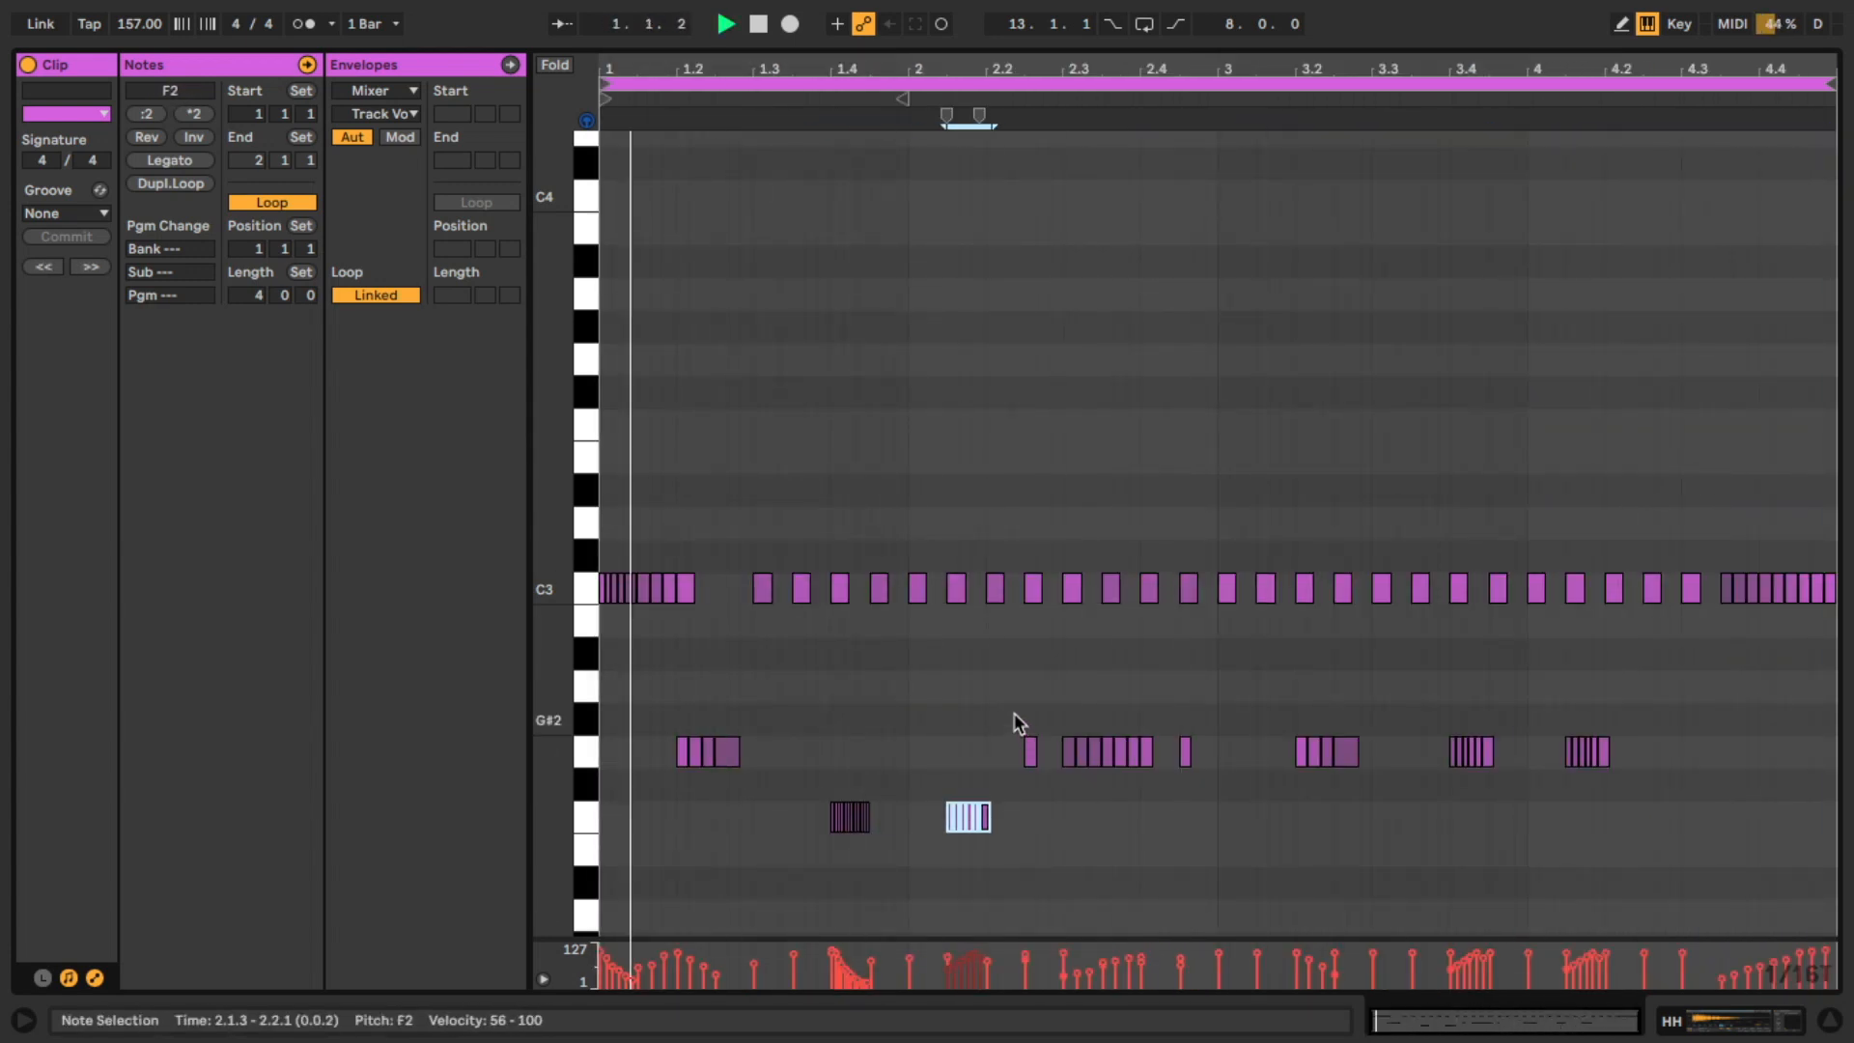
drag(1014, 724, 1107, 763)
key(Down)
key(Down)
Delete the F2 notes from 2.3 onward in bar 2, duplicate the C3 note at 2.4 to 2.4.2 and adjust its velocity
drag(902, 774, 988, 848)
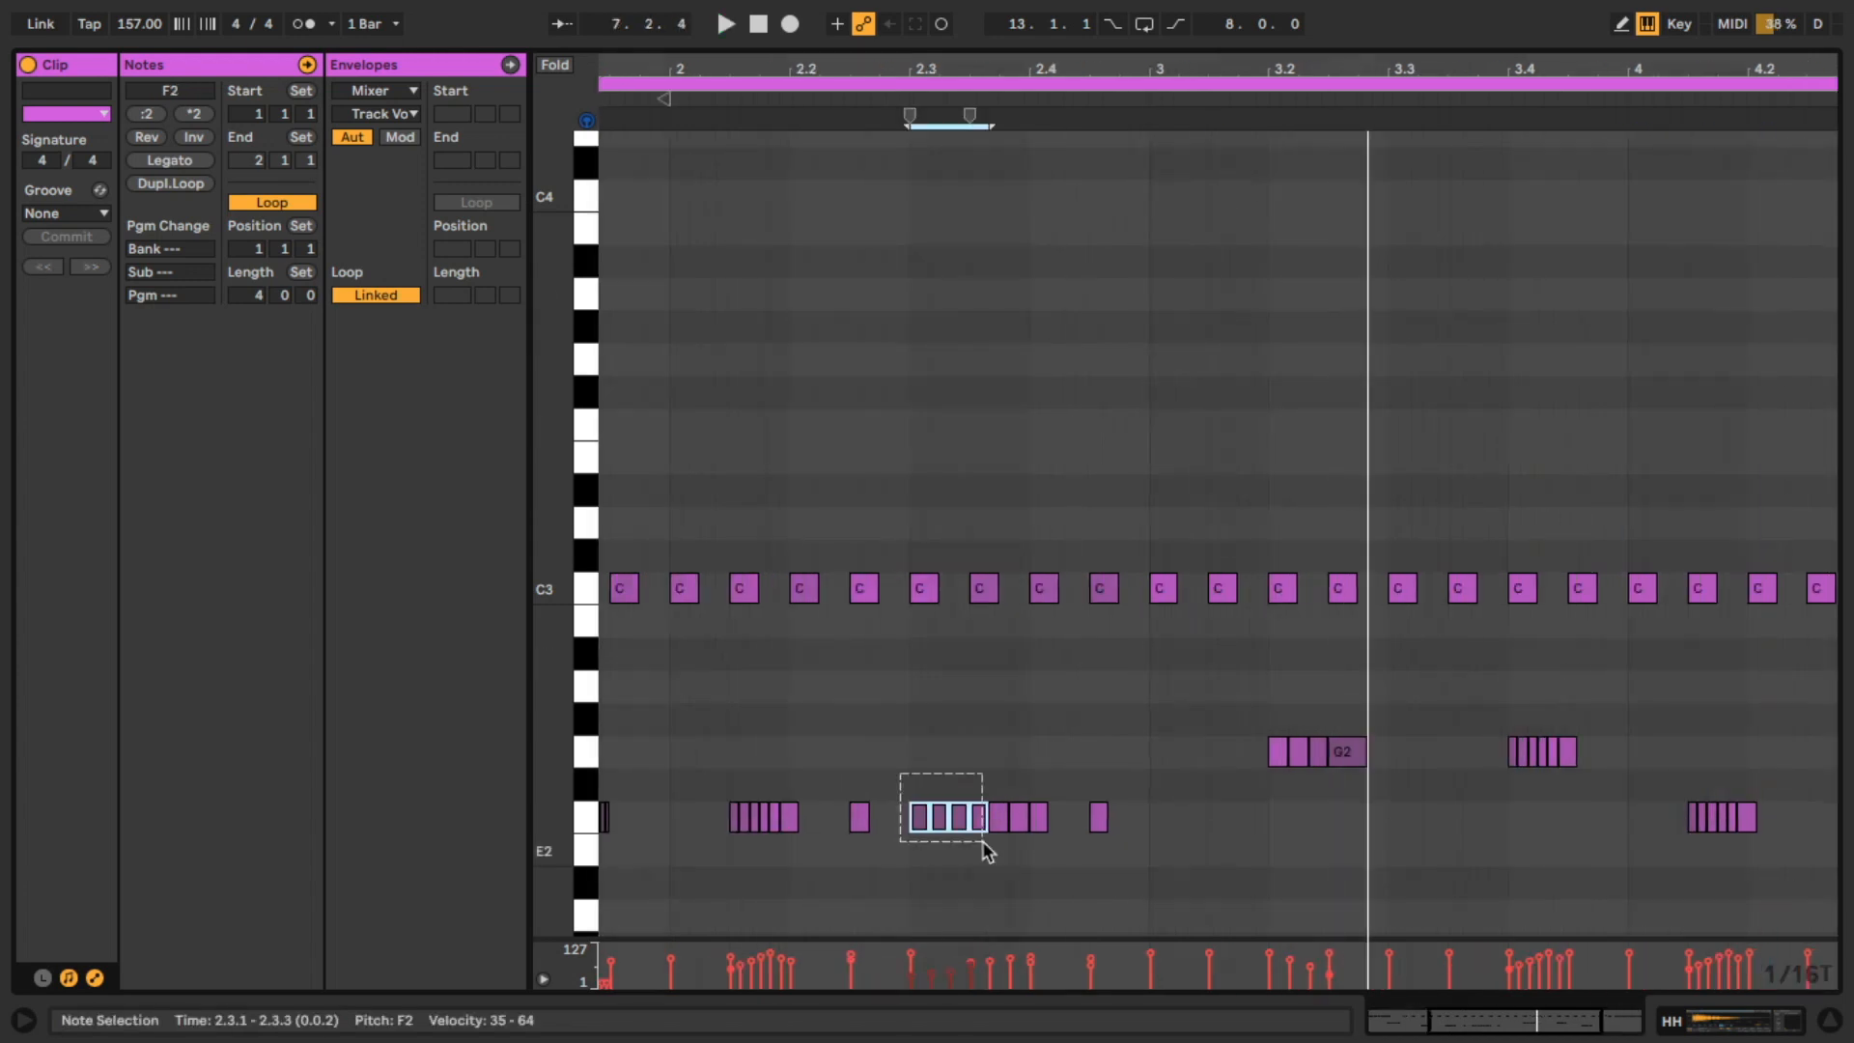
key(Delete)
click(1064, 588)
key(ctrl+d)
key(space)
click(1129, 712)
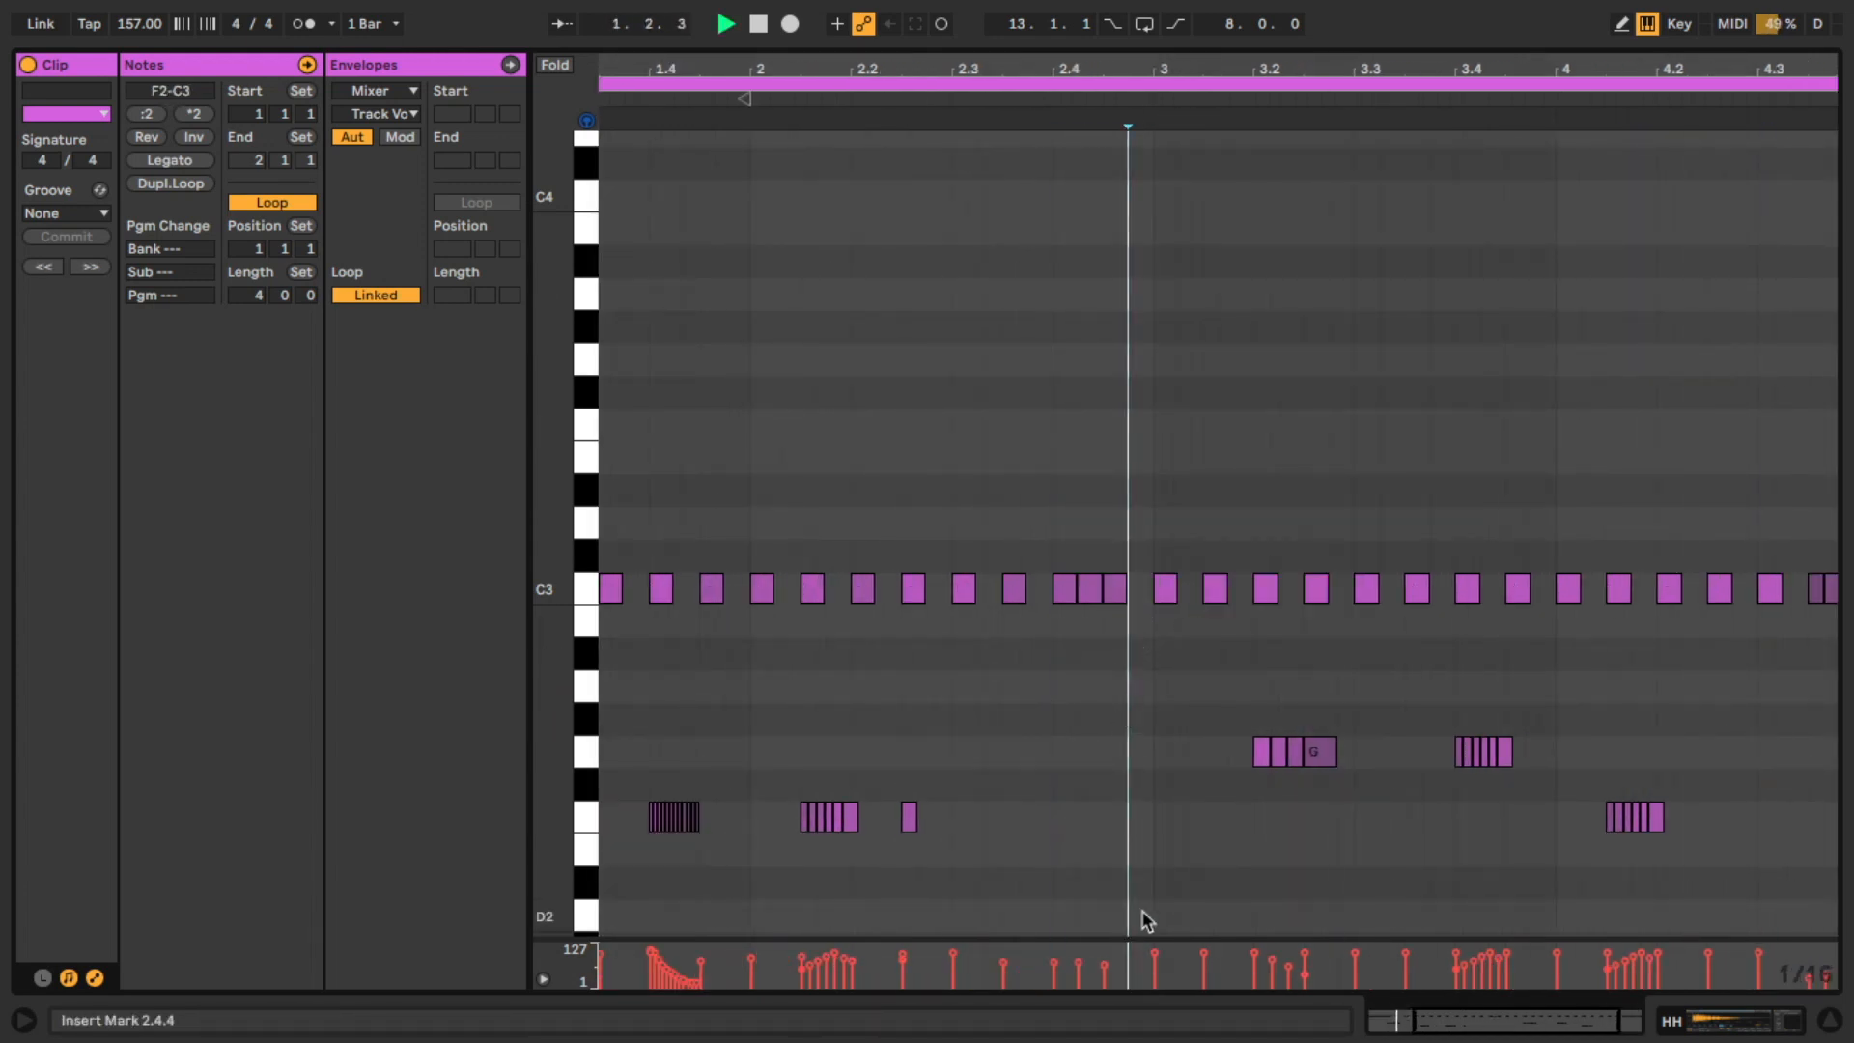
click(1078, 968)
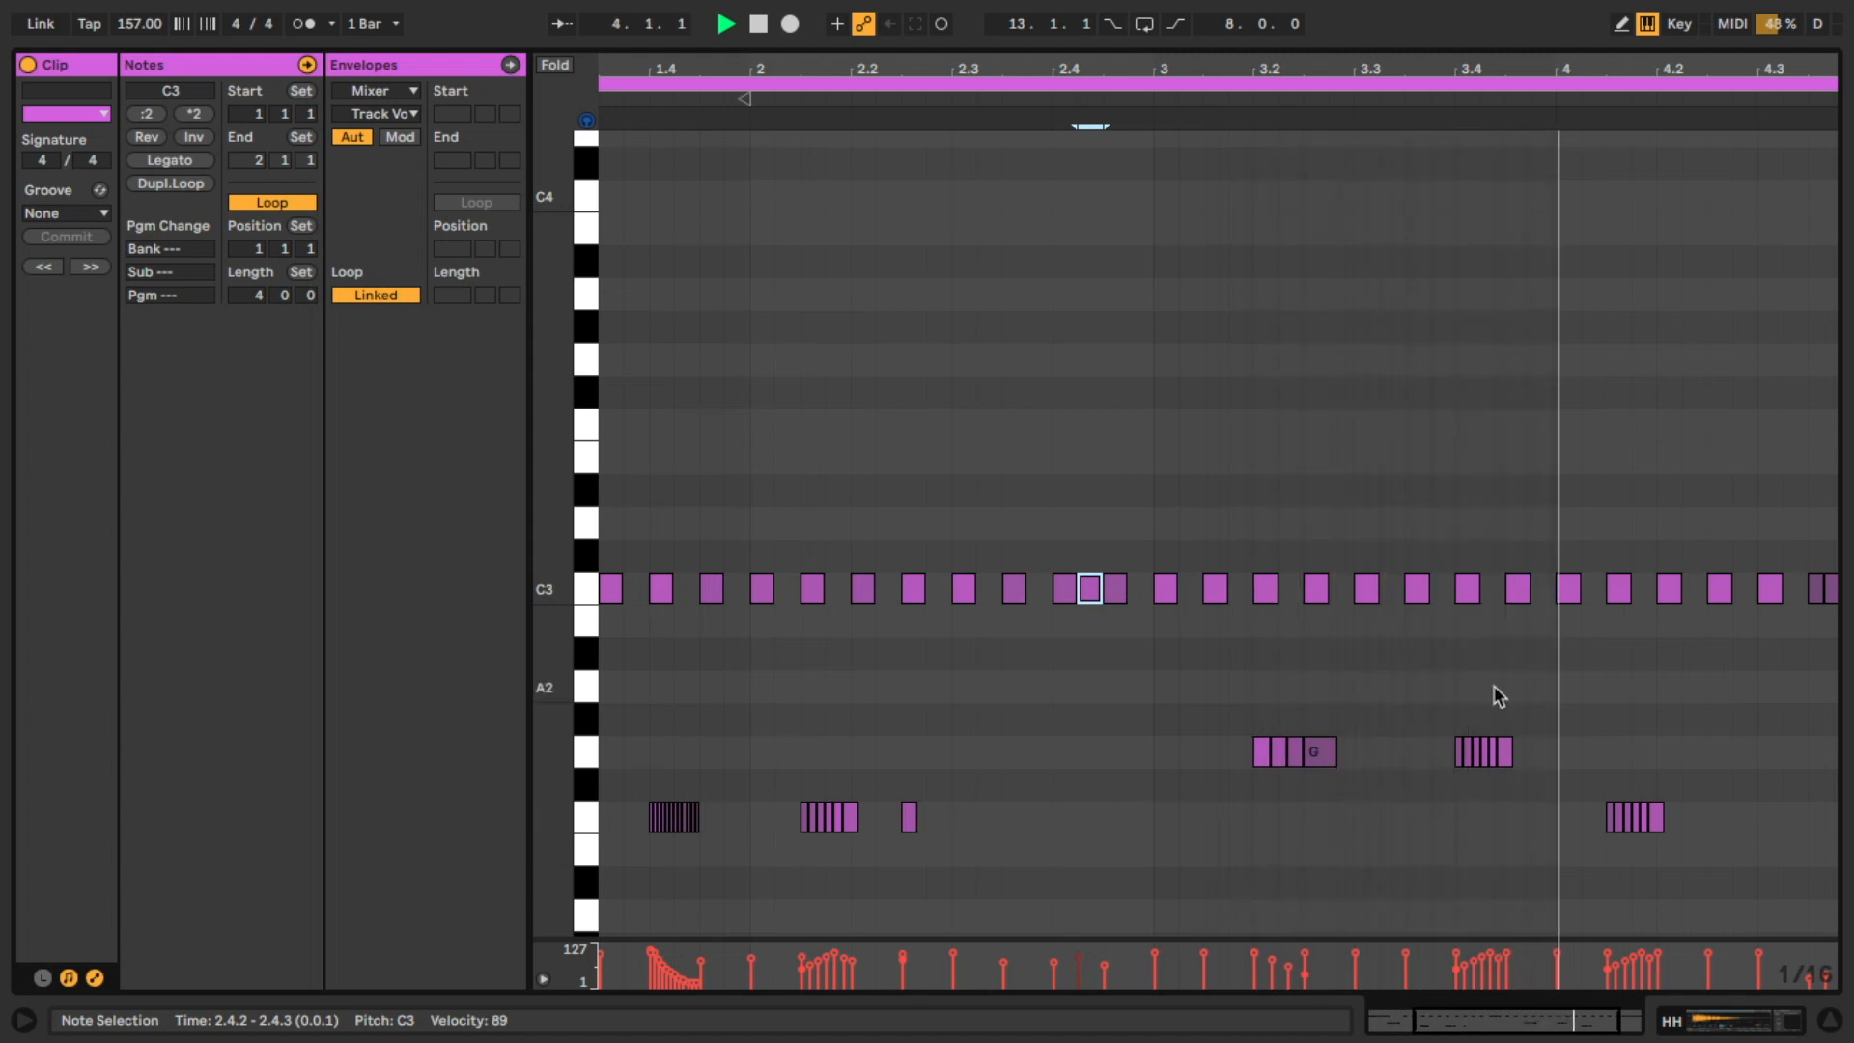
scroll(1641, 284, down, 3)
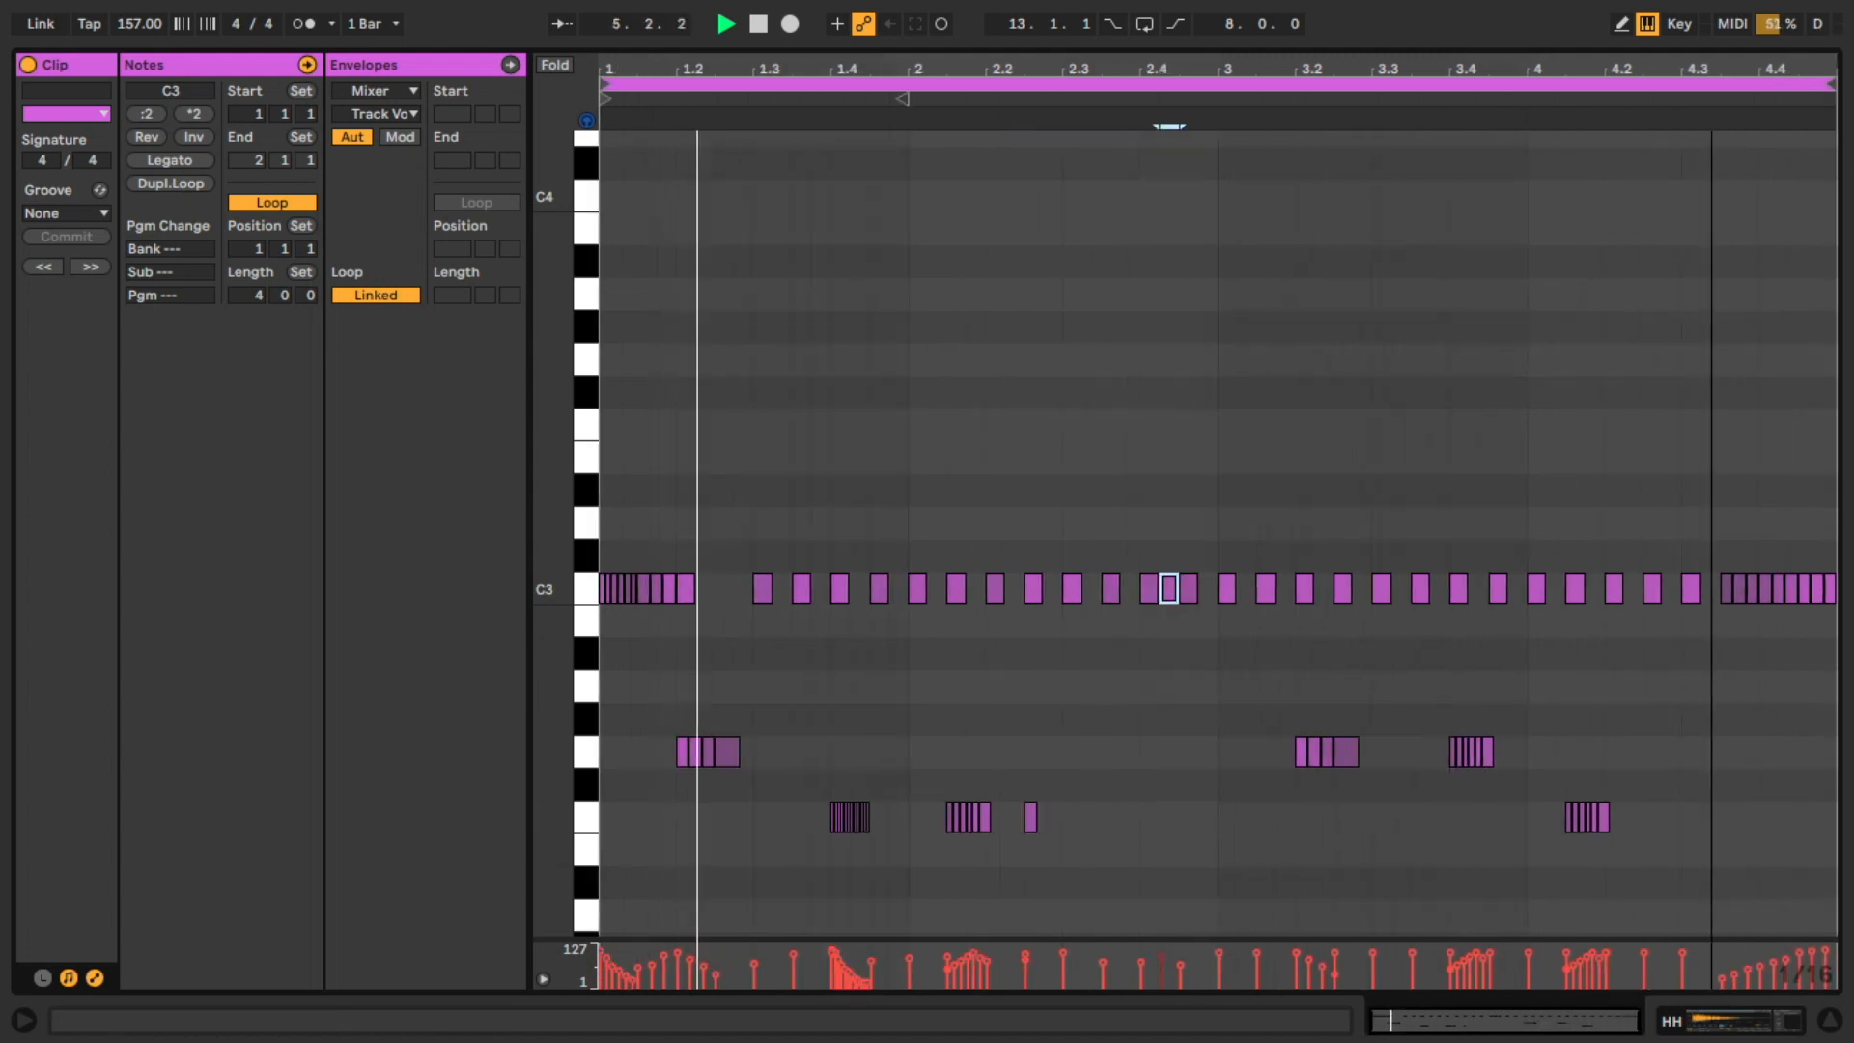
click(1223, 621)
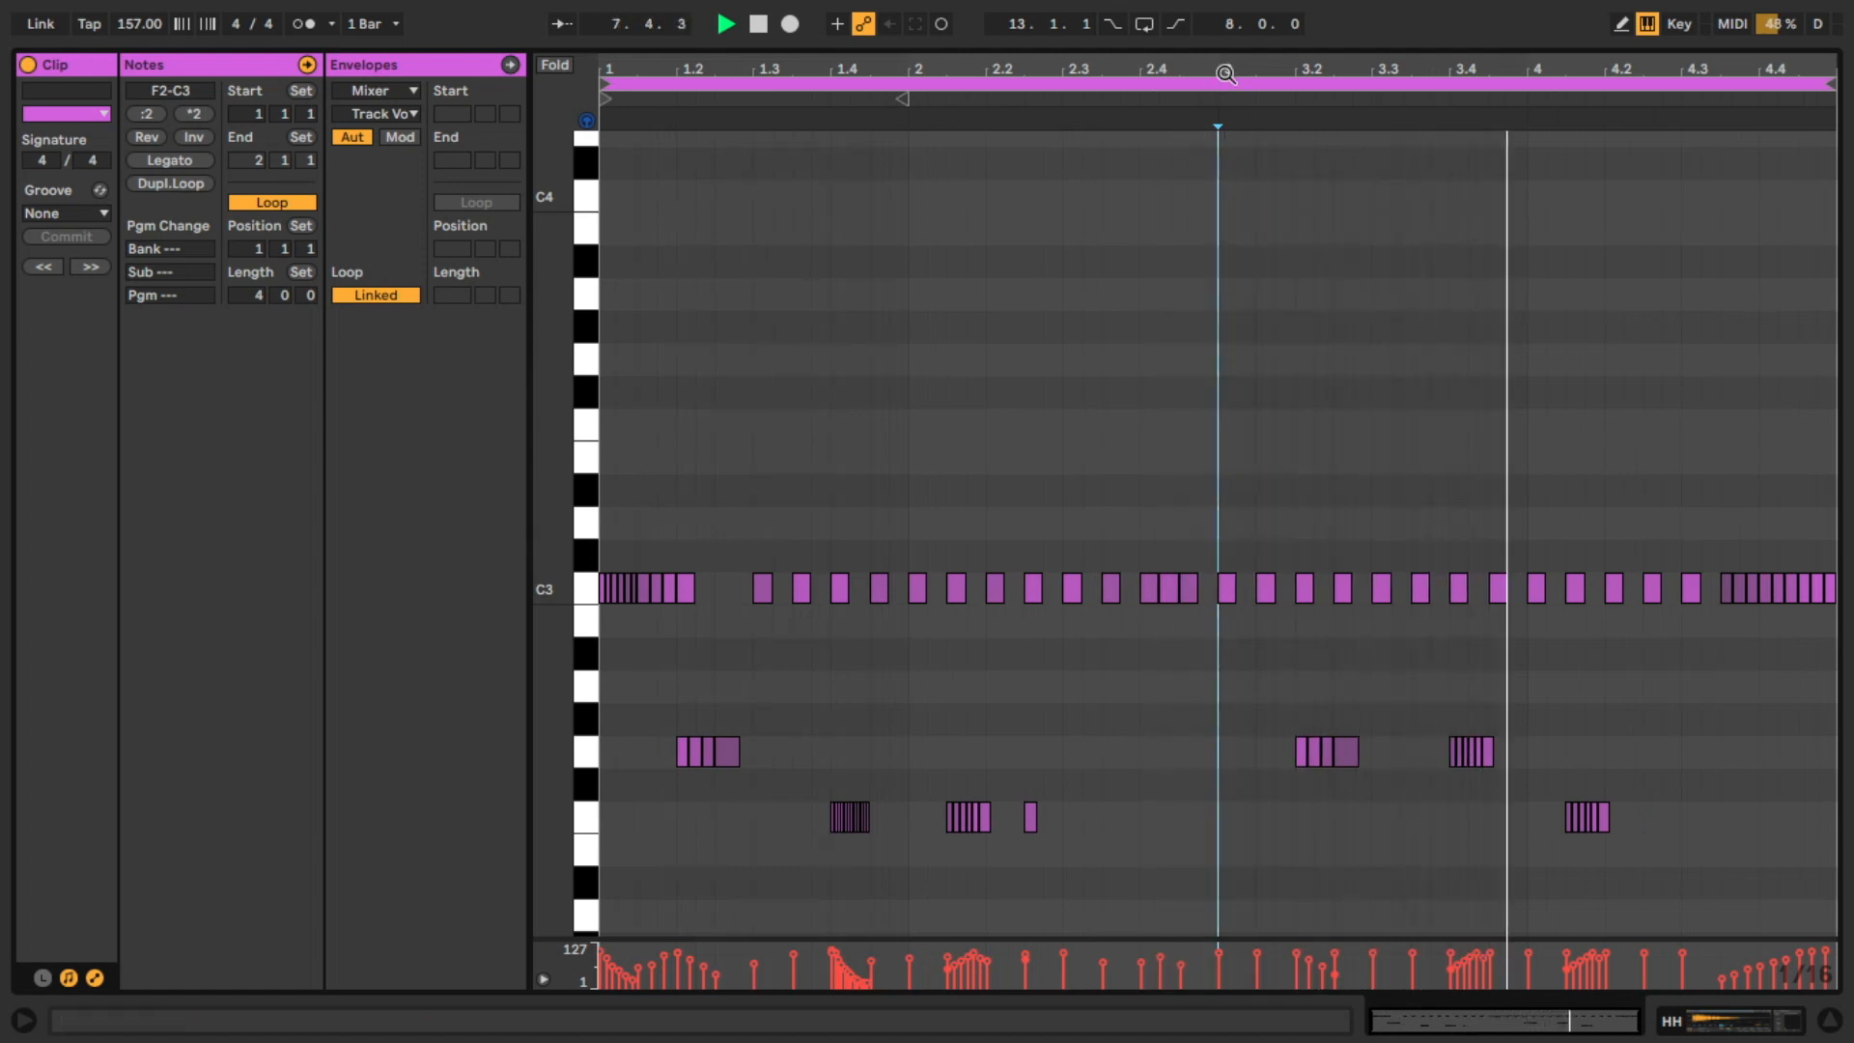
key(ctrl+a)
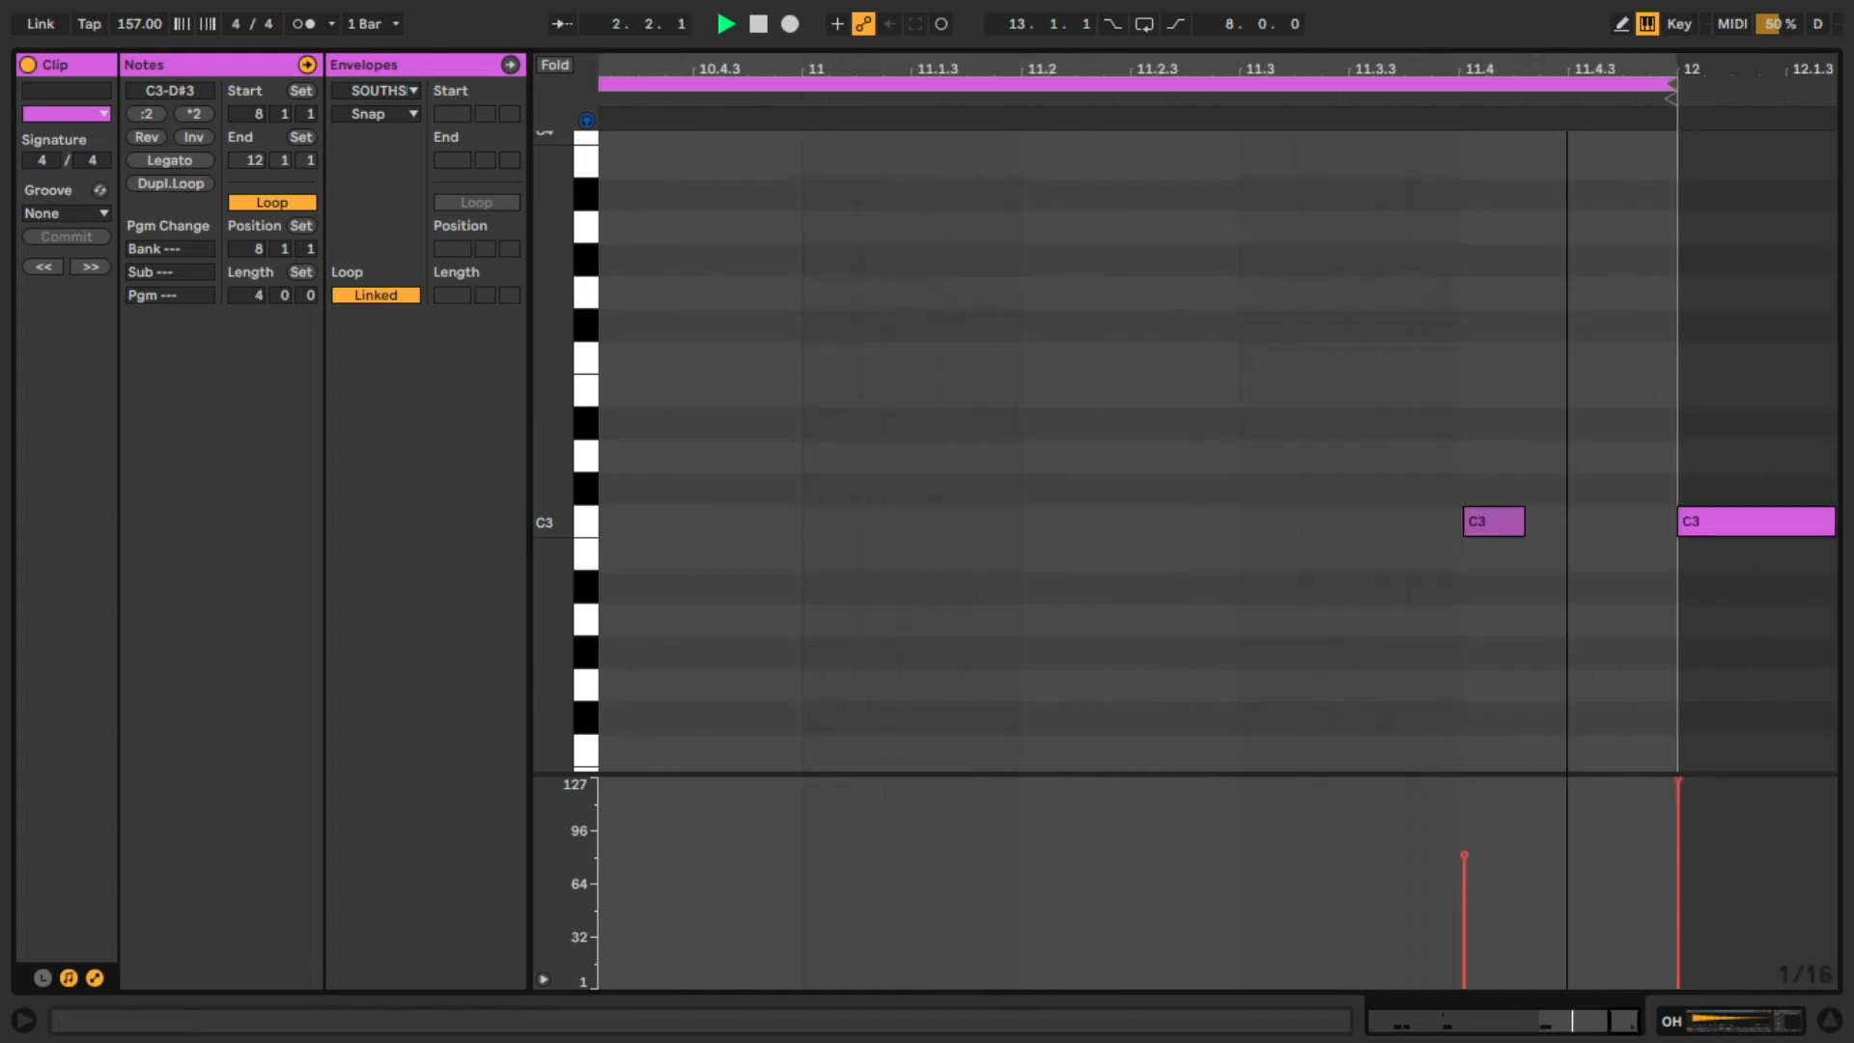
Delete the C3 note at bar 12 in the OH clip and quantize the C3 note at 11.4
drag(1606, 484, 1744, 605)
key(Delete)
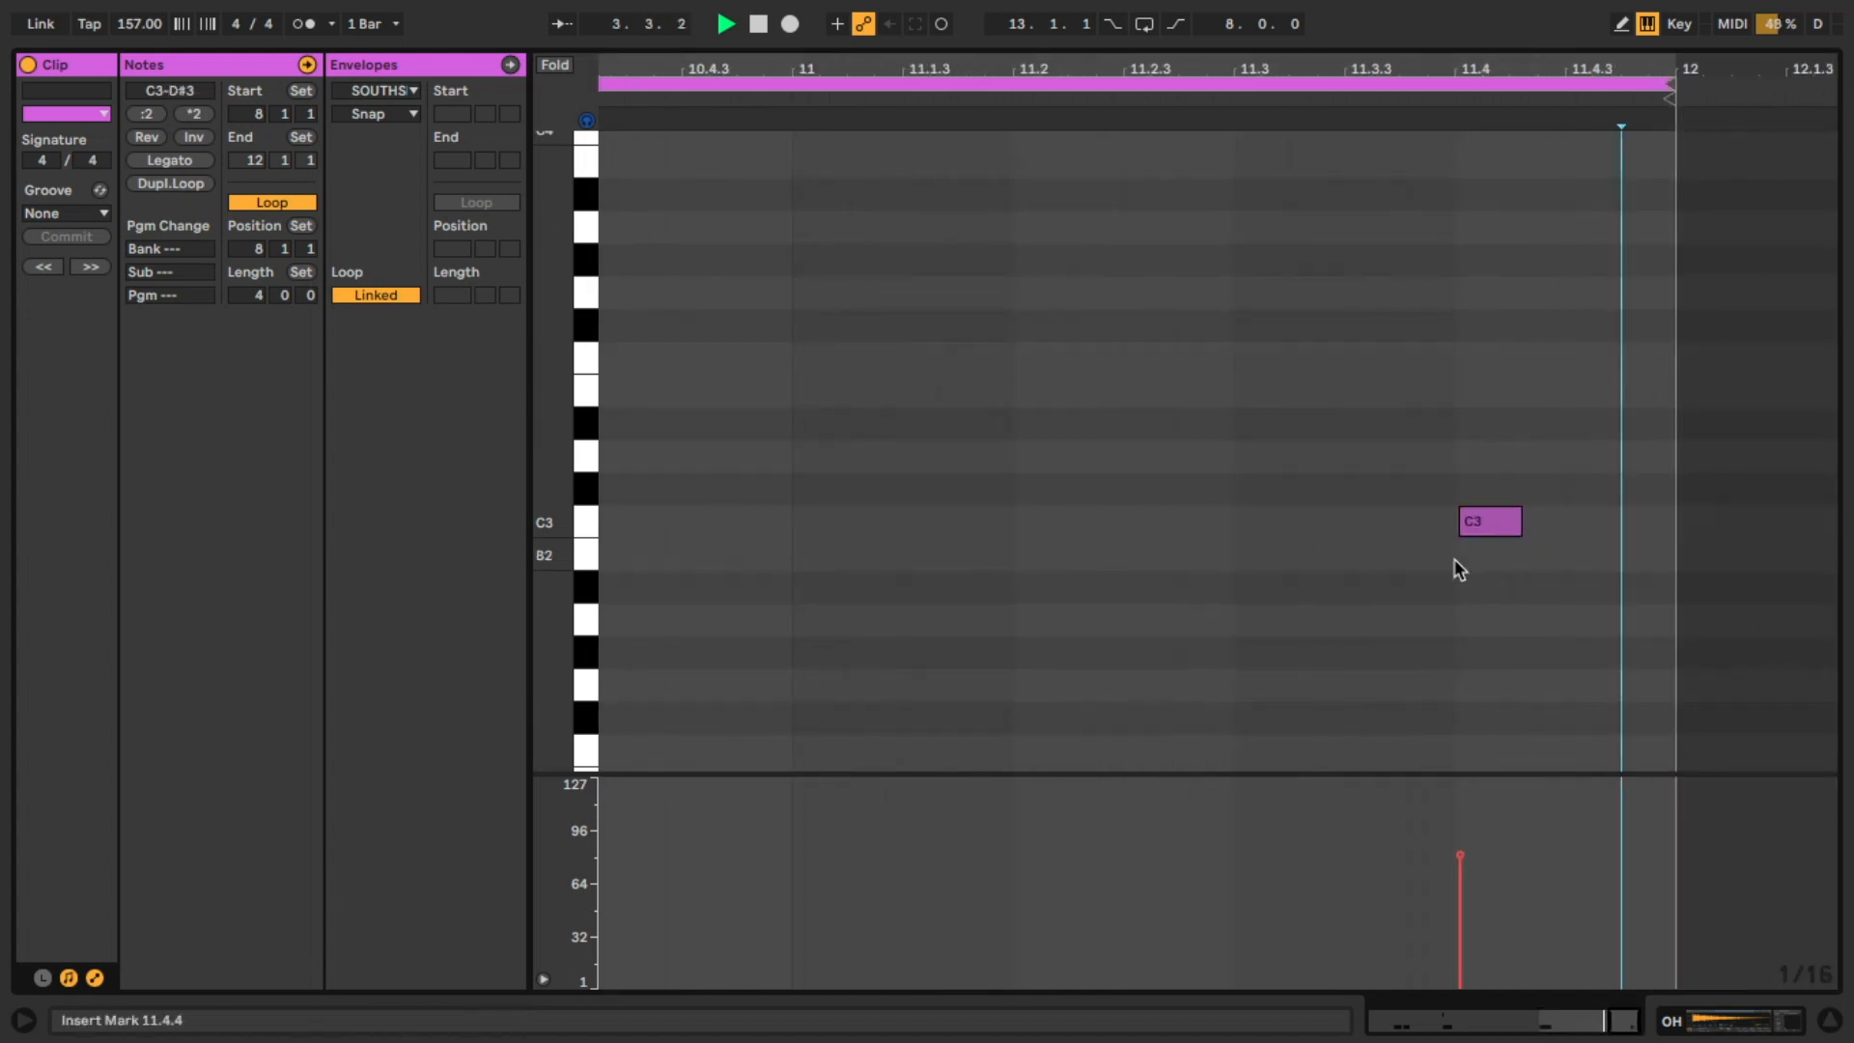
click(1477, 526)
key(ctrl+u)
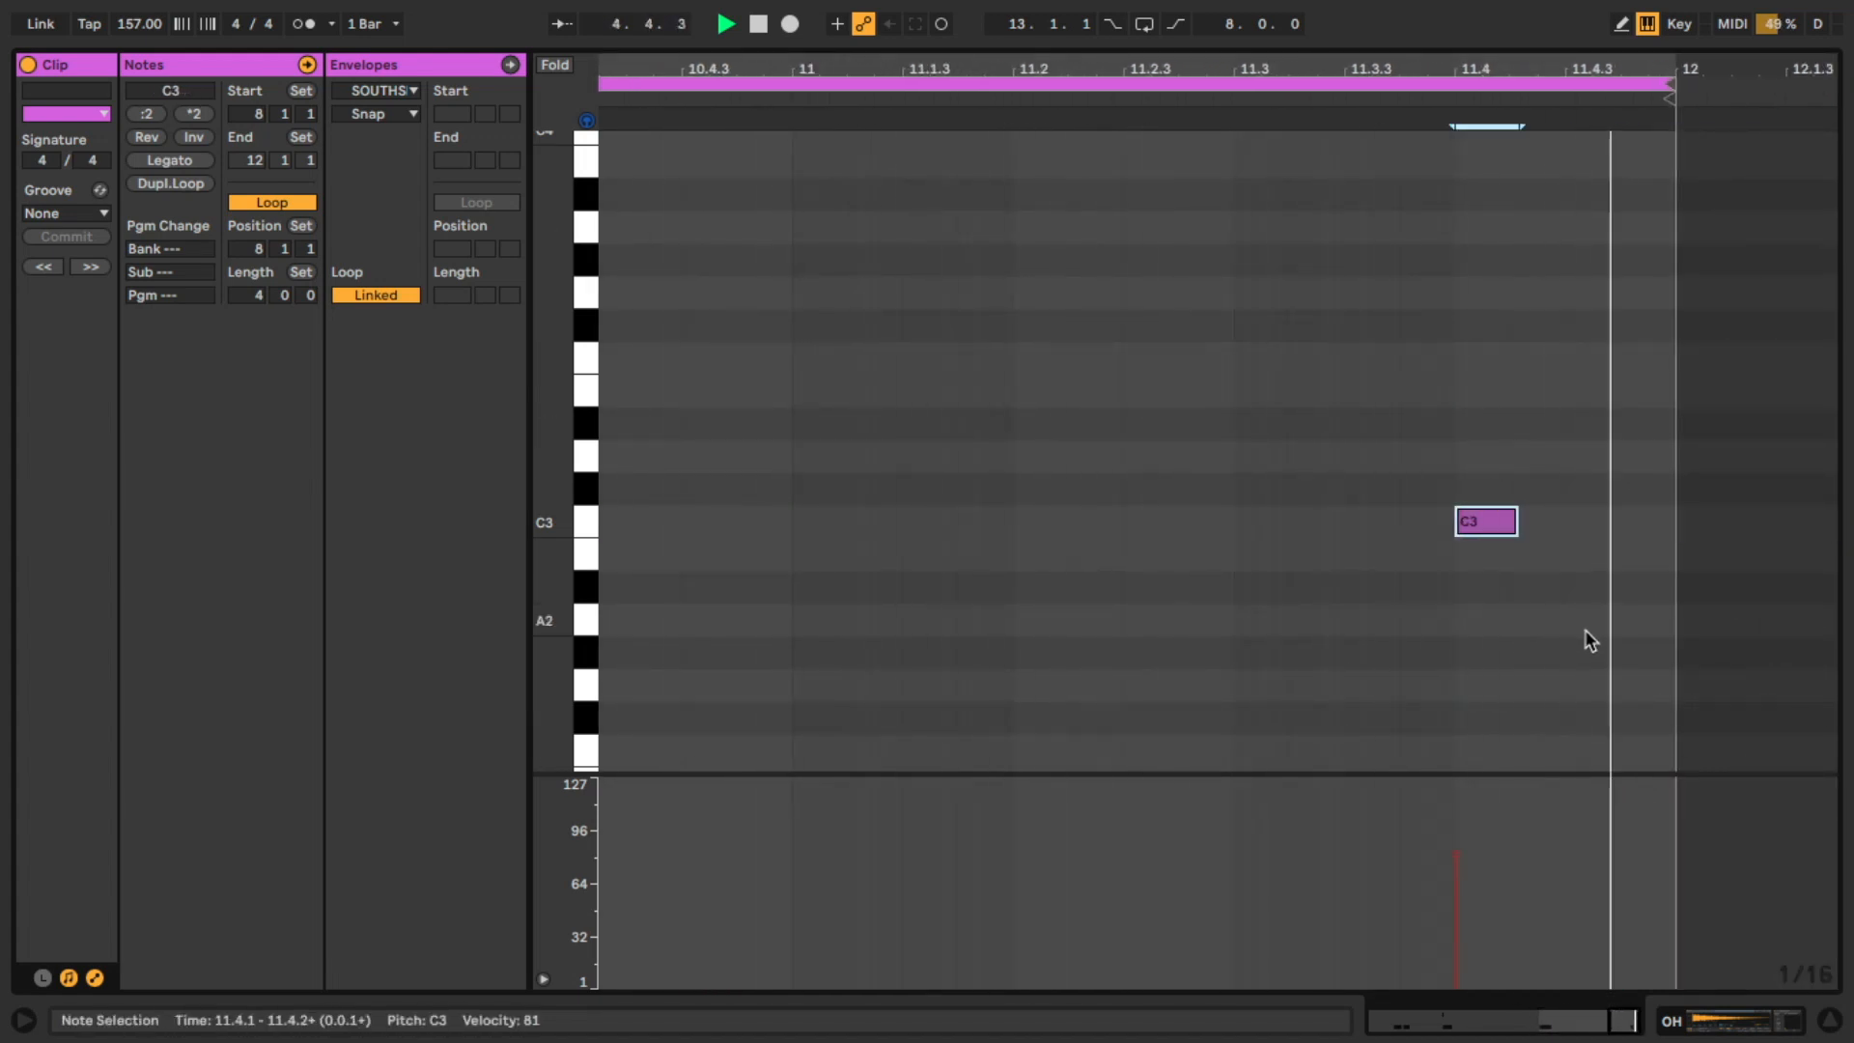
Lengthen the OH clip's C3 note at 11.4 to about 11.4.3 and raise its velocity slightly
drag(1513, 522, 1572, 521)
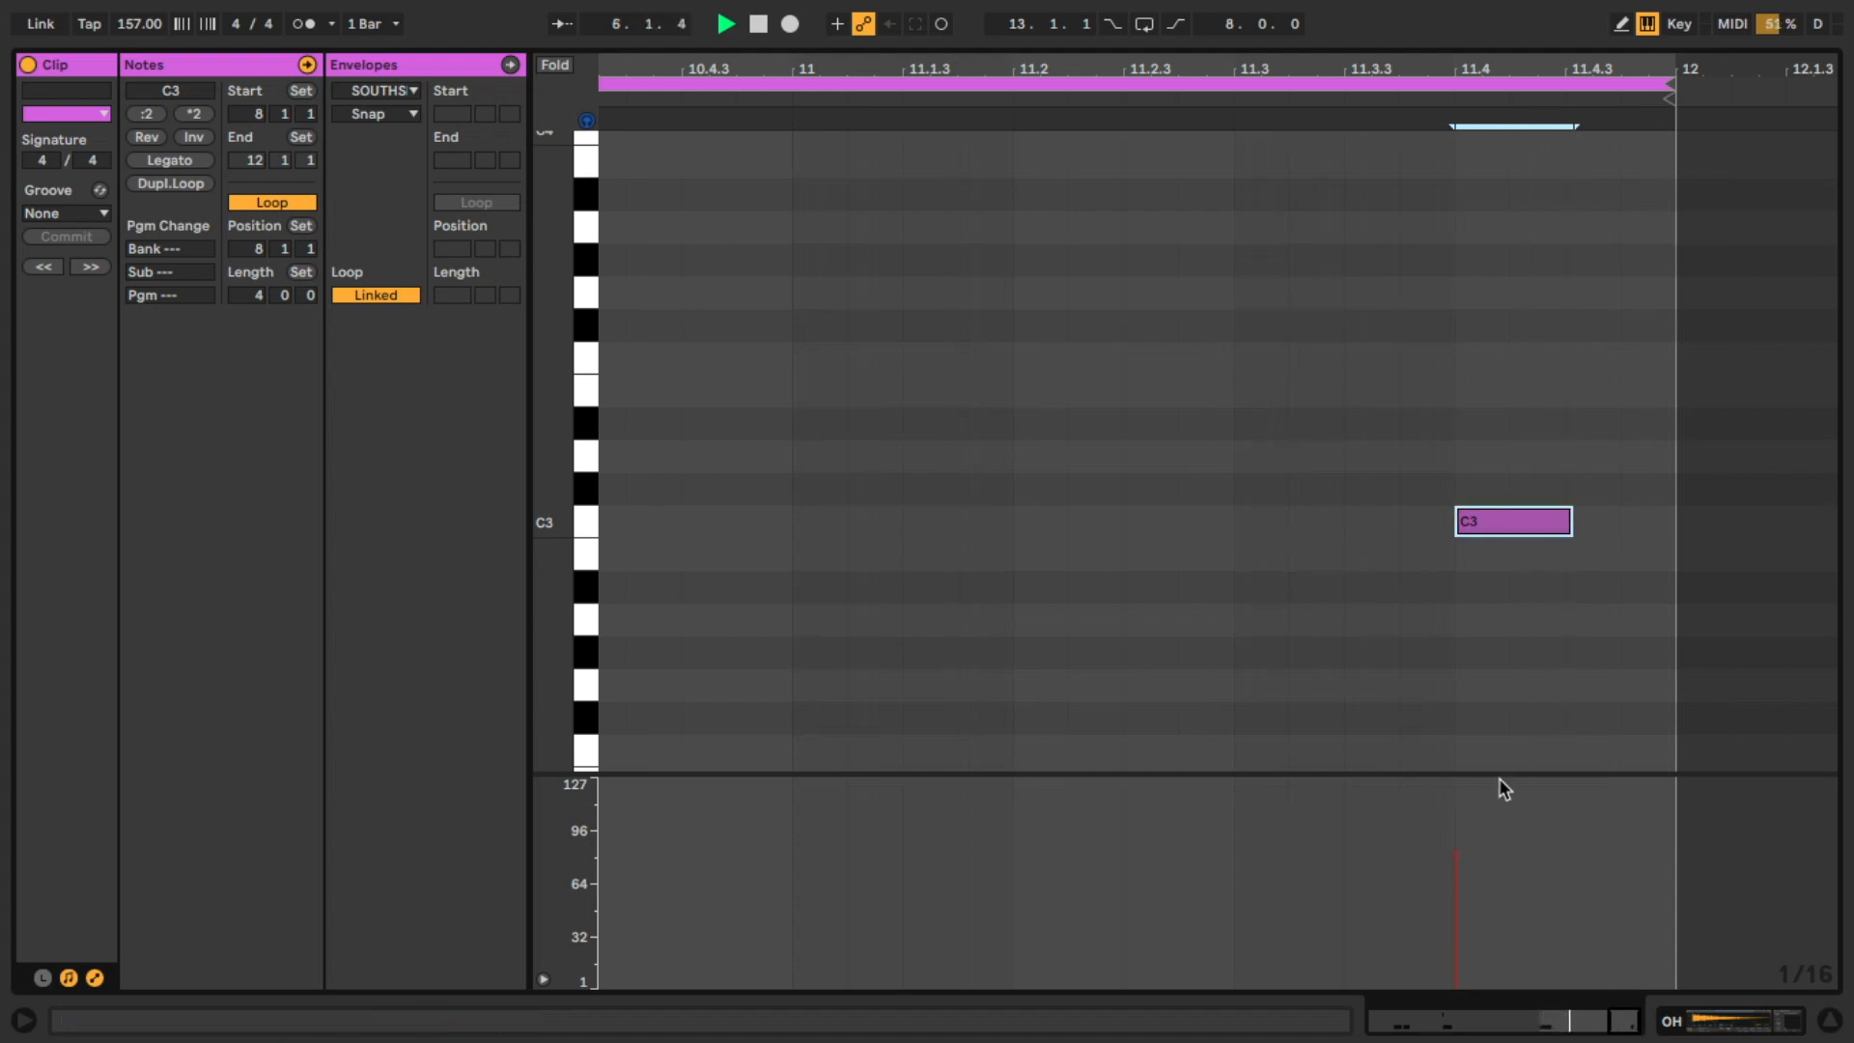
drag(1460, 860, 1461, 836)
mouse_move(1571, 522)
mouse_down()
mouse_move(1544, 649)
mouse_move(1576, 588)
mouse_move(1562, 543)
mouse_up()
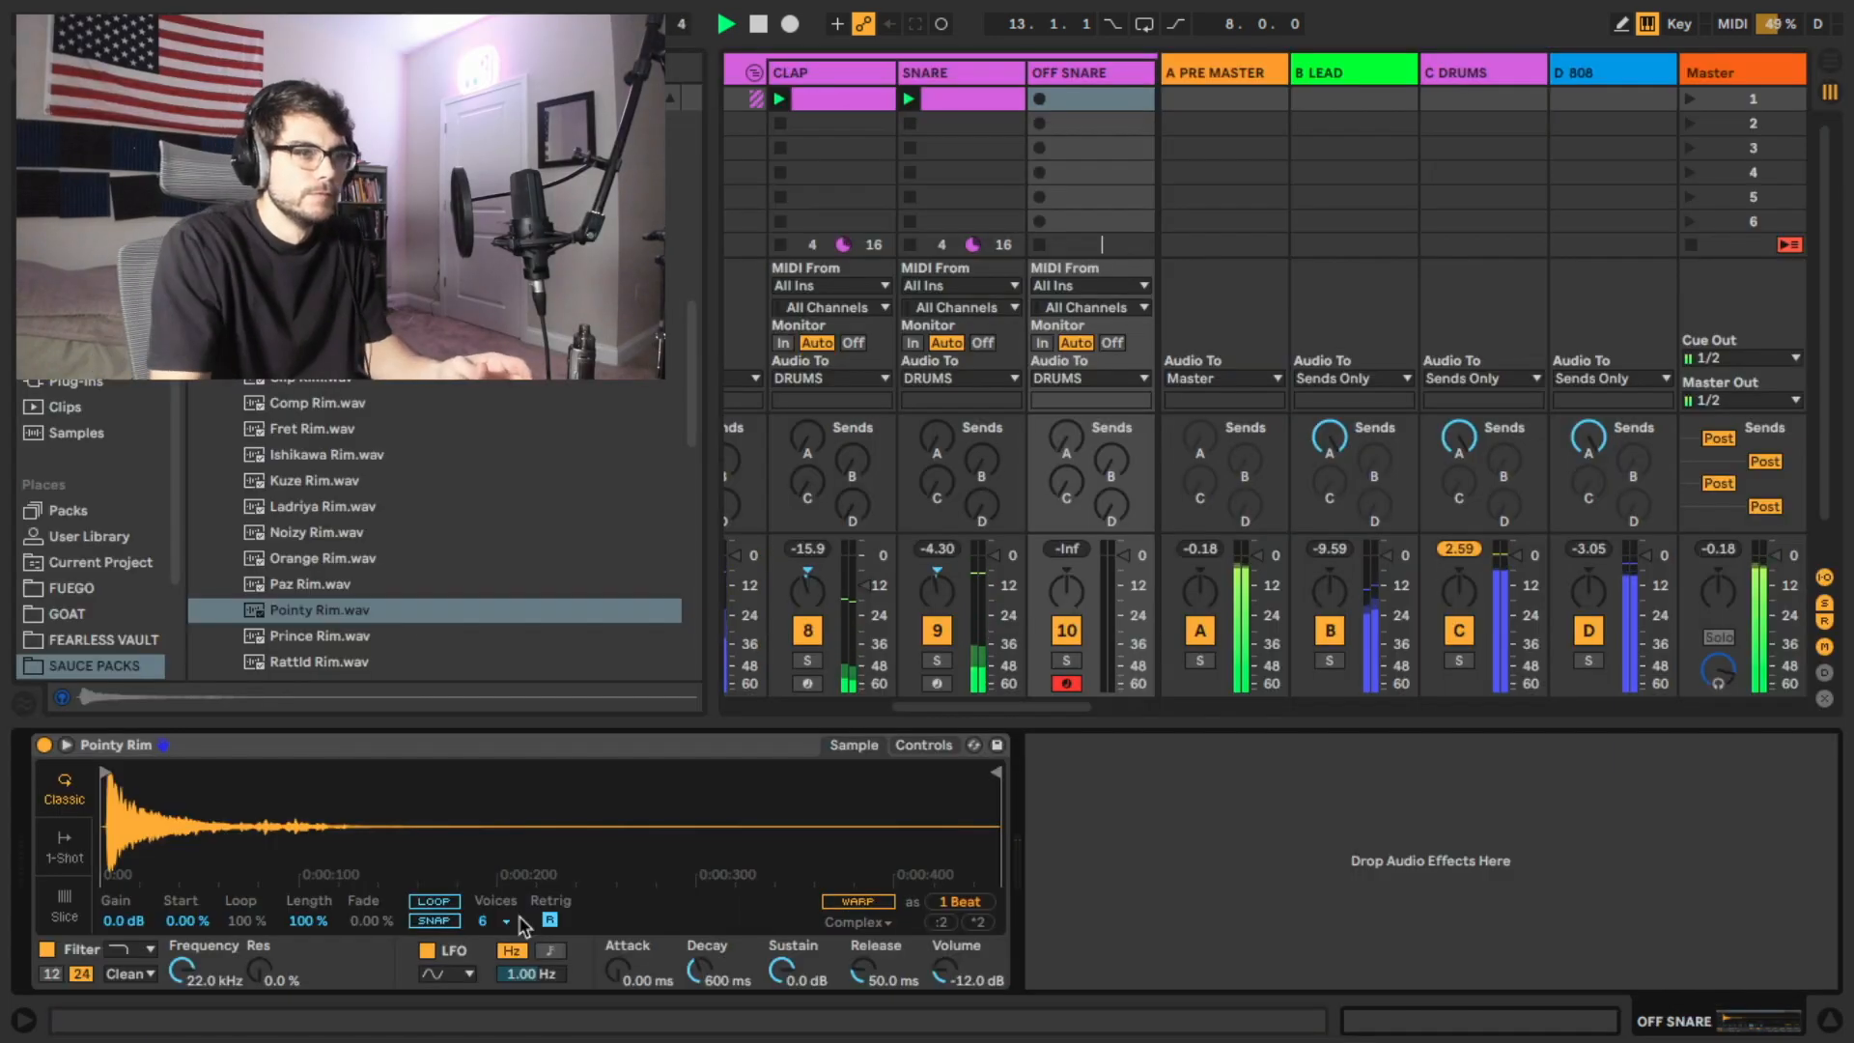
Play a Pointy Rim pattern live on the OFF SNARE track over the running loop and capture it as a MIDI clip
key(a)
key(a)
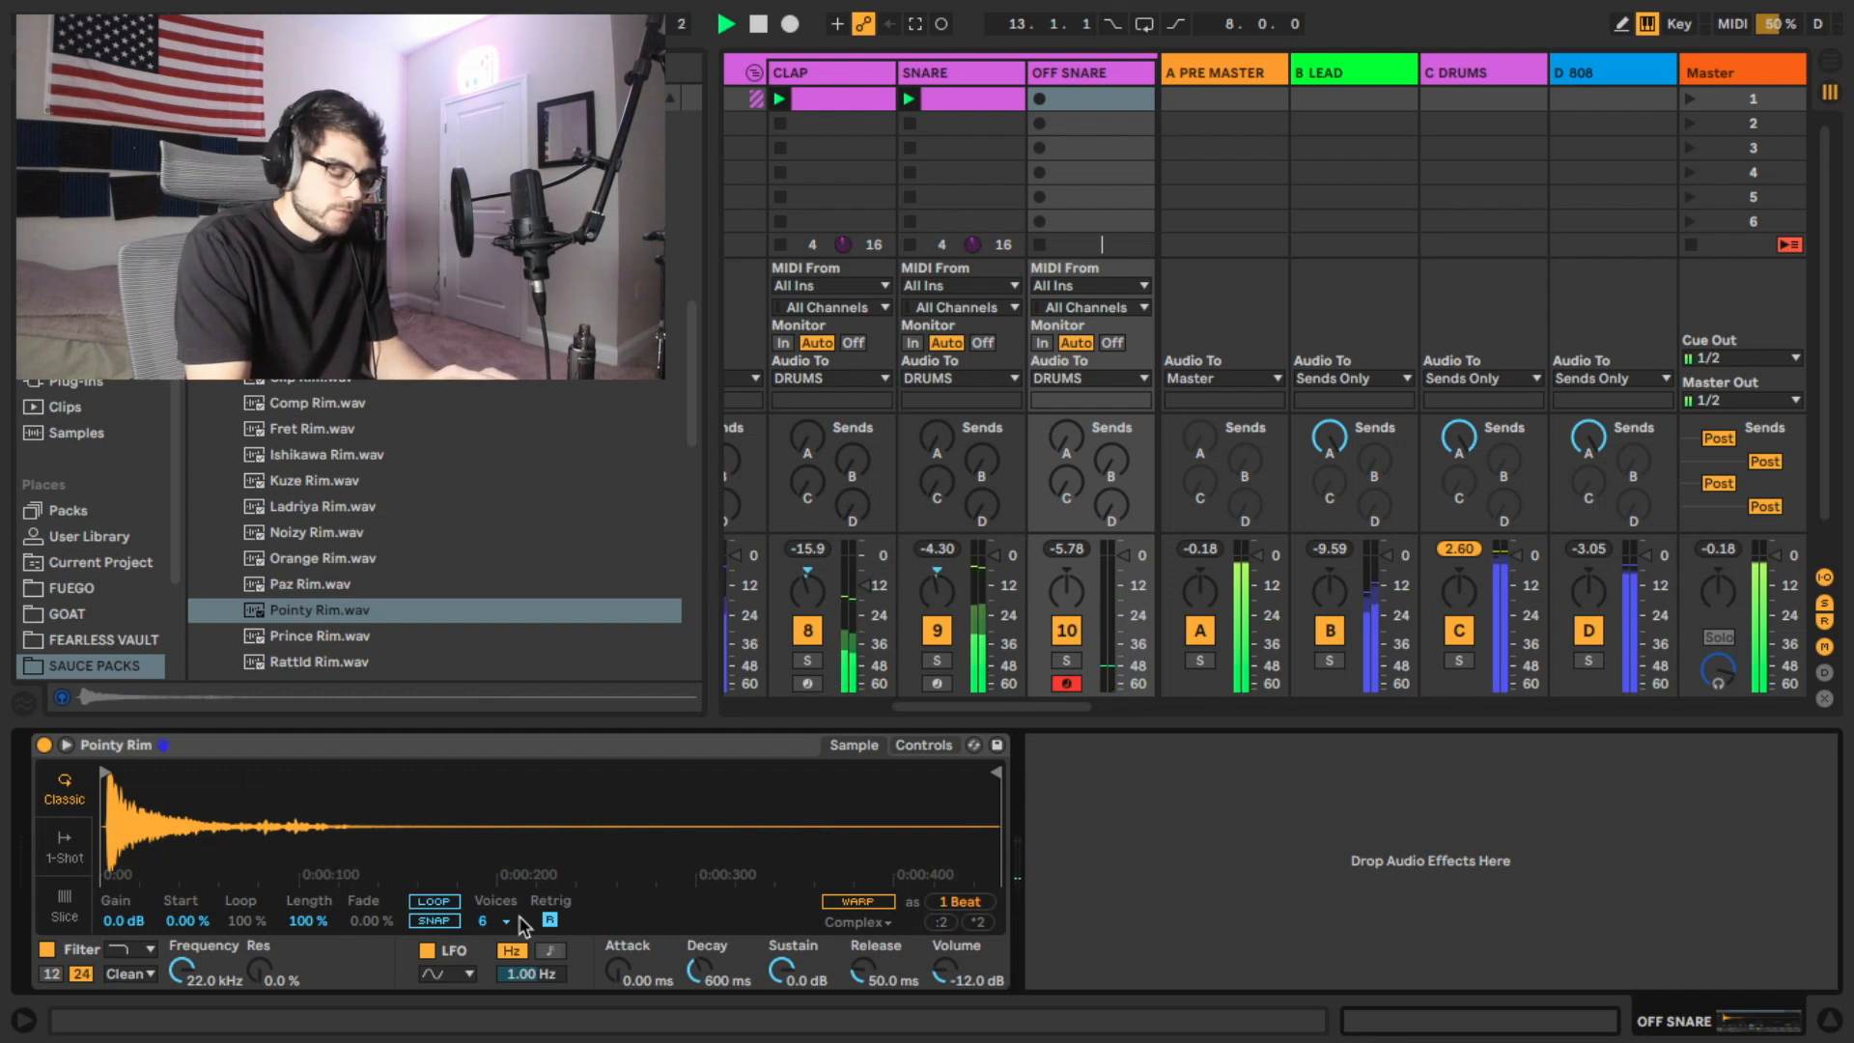
key(a)
key(a)
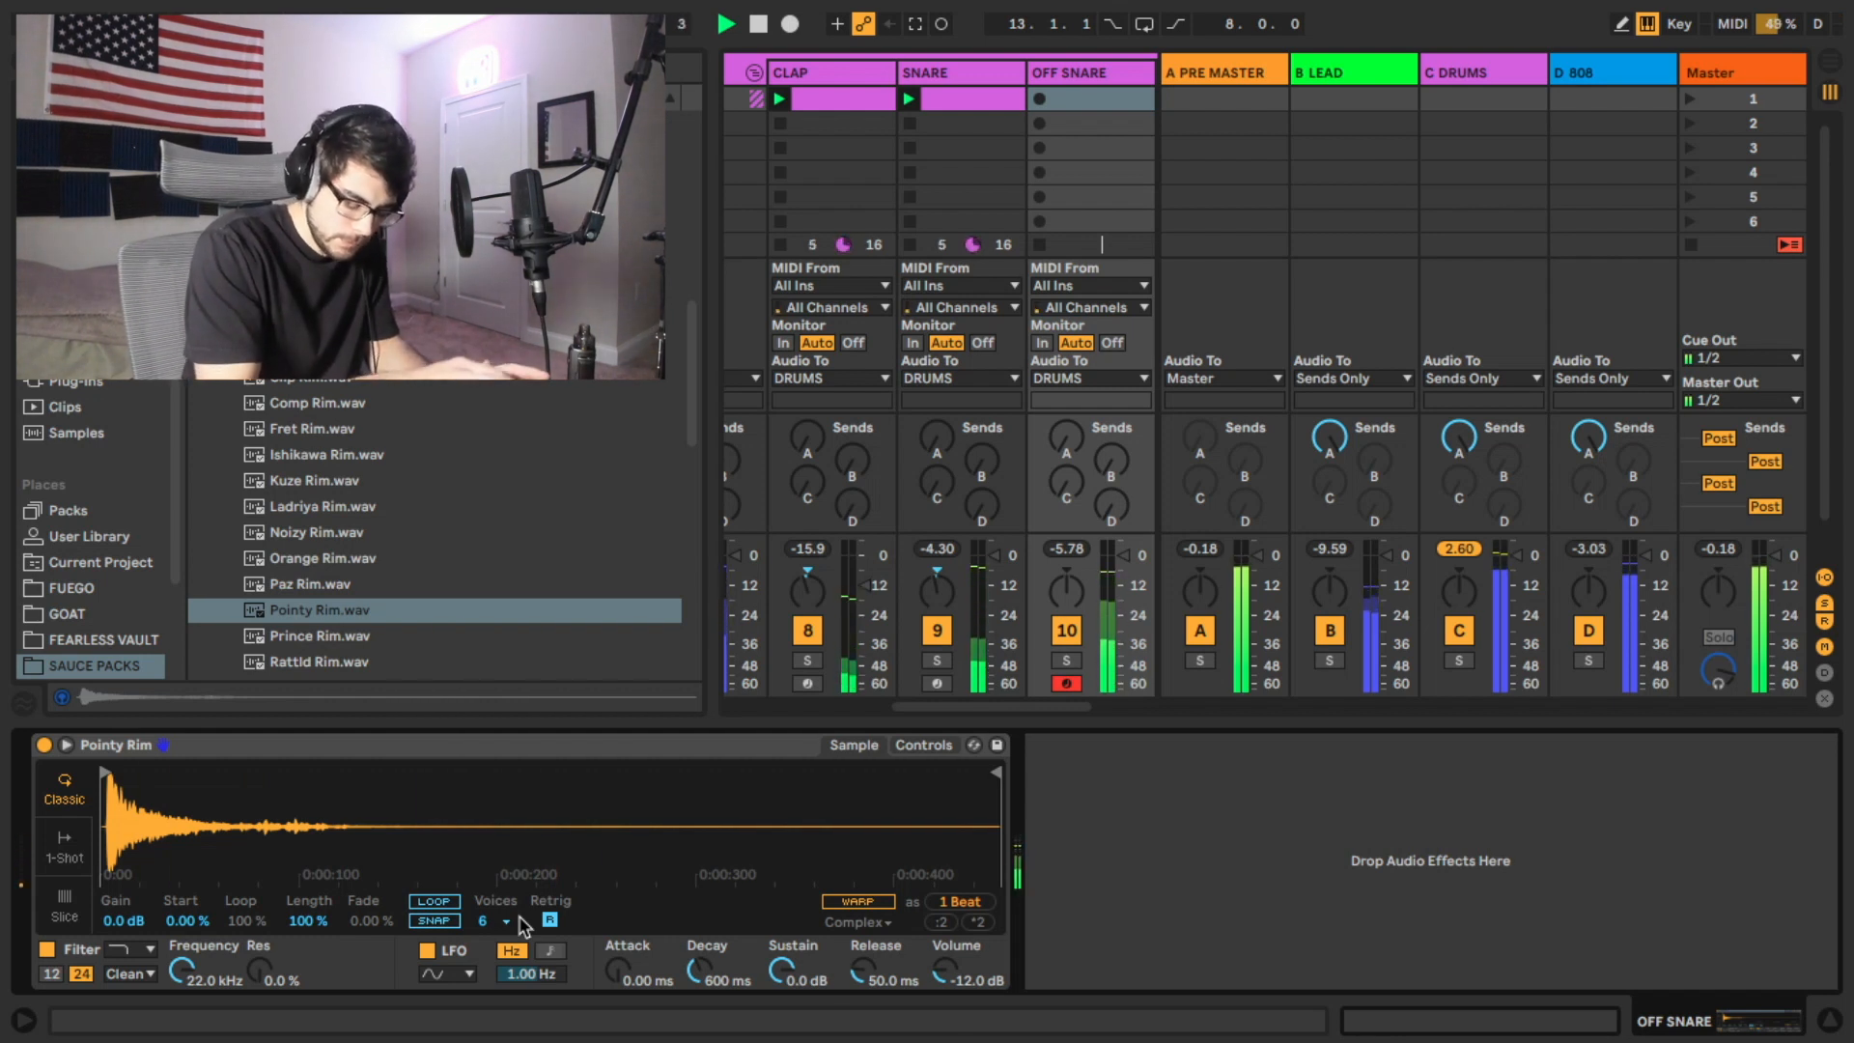
key(a)
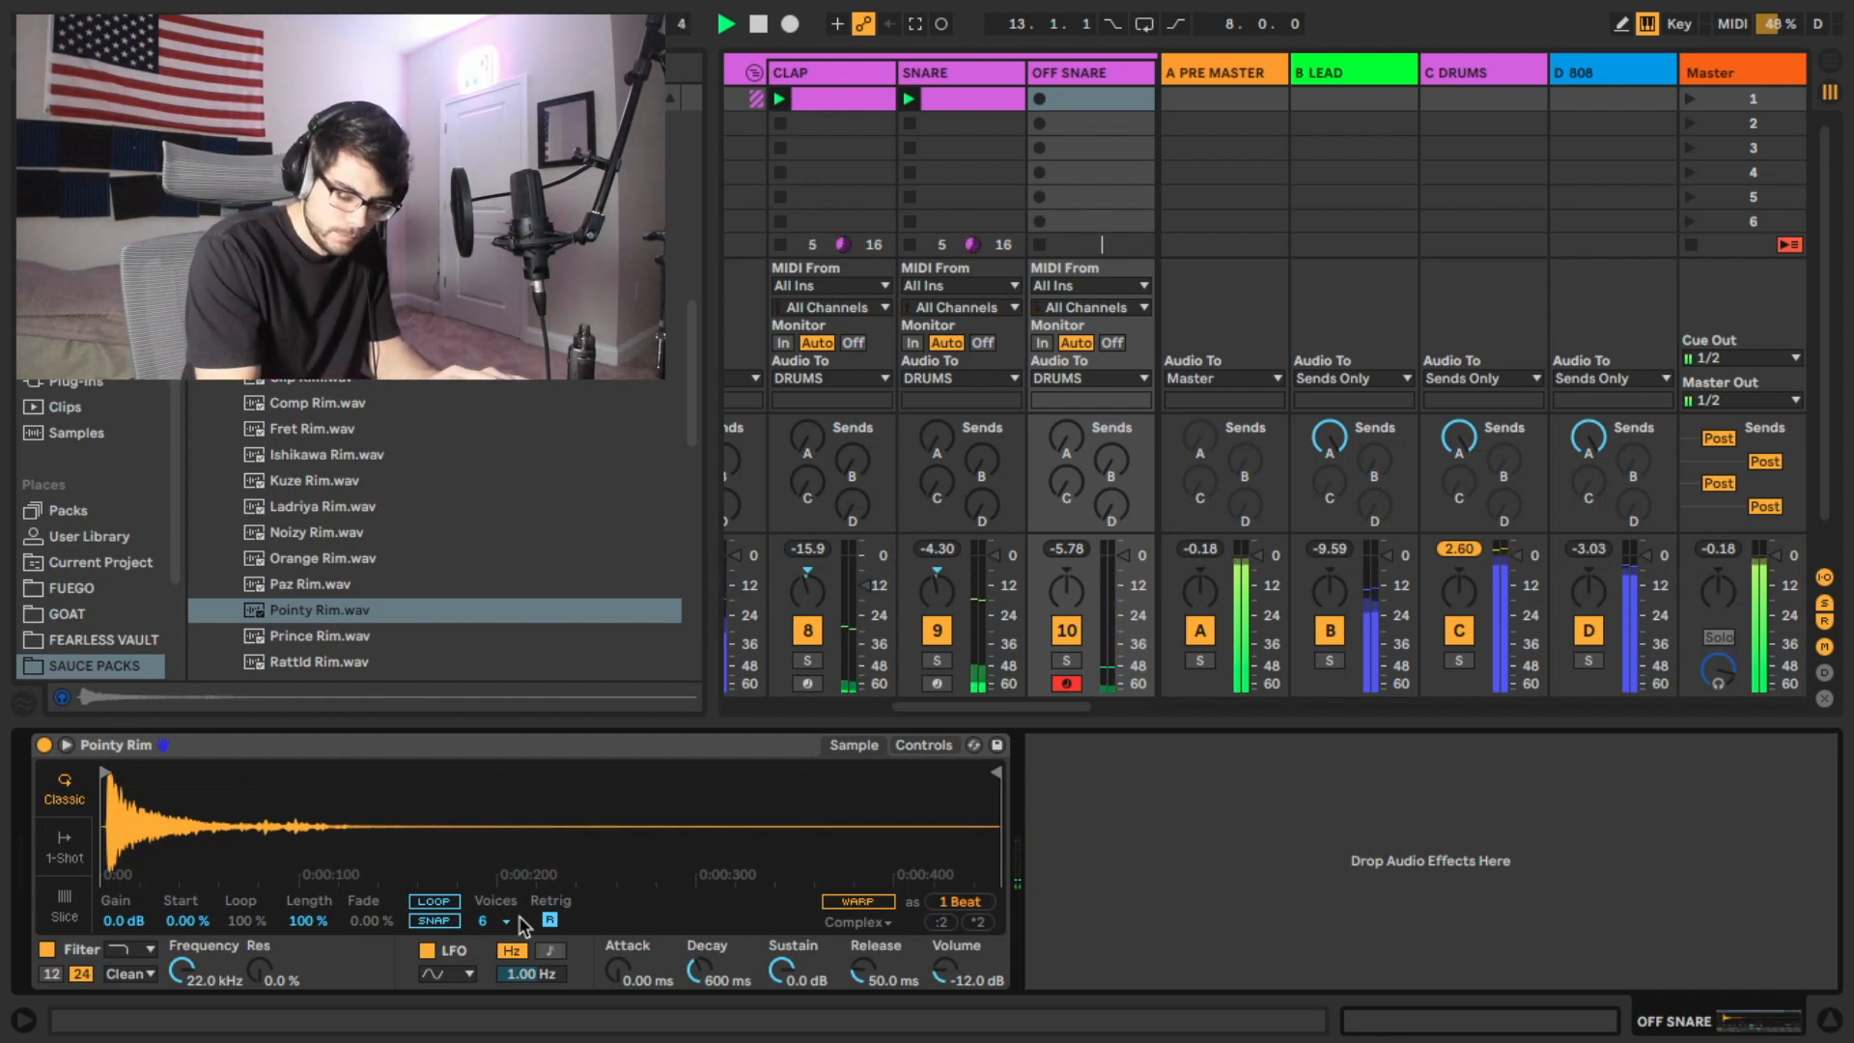
key(a)
key(a)
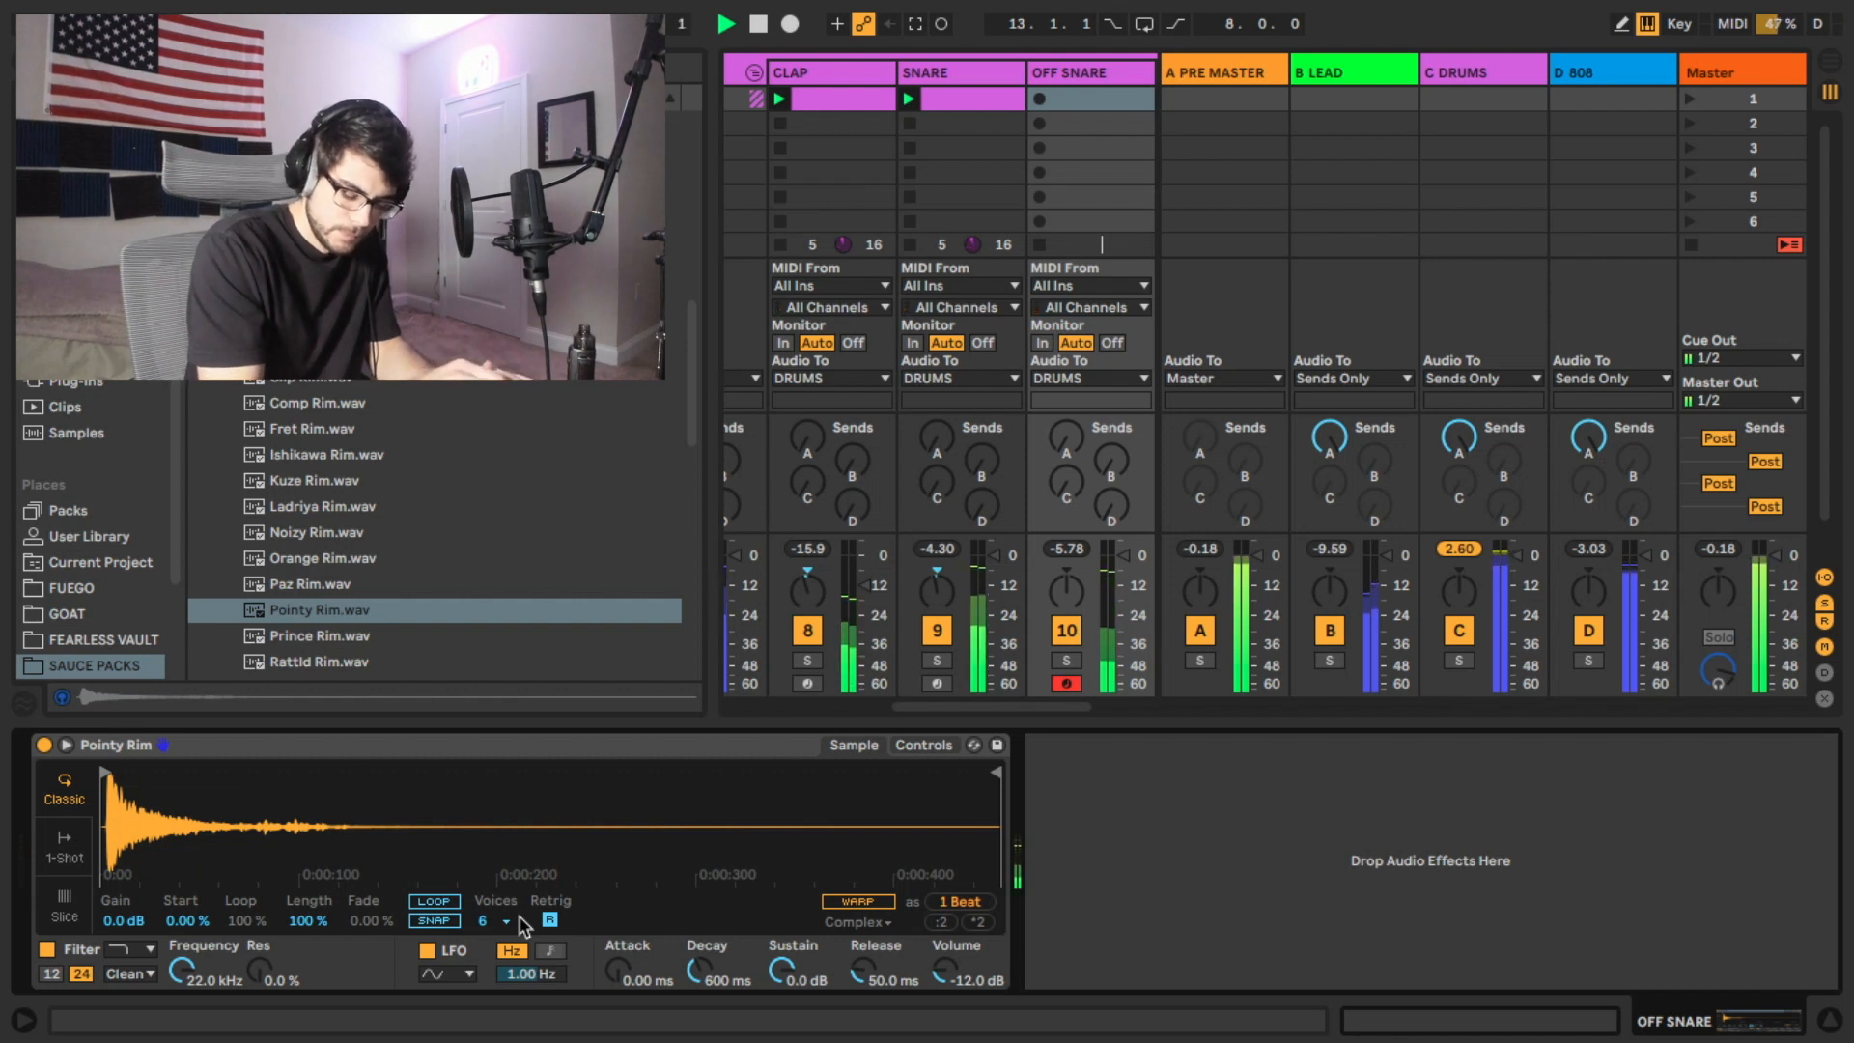
key(a)
key(a)
key(a)
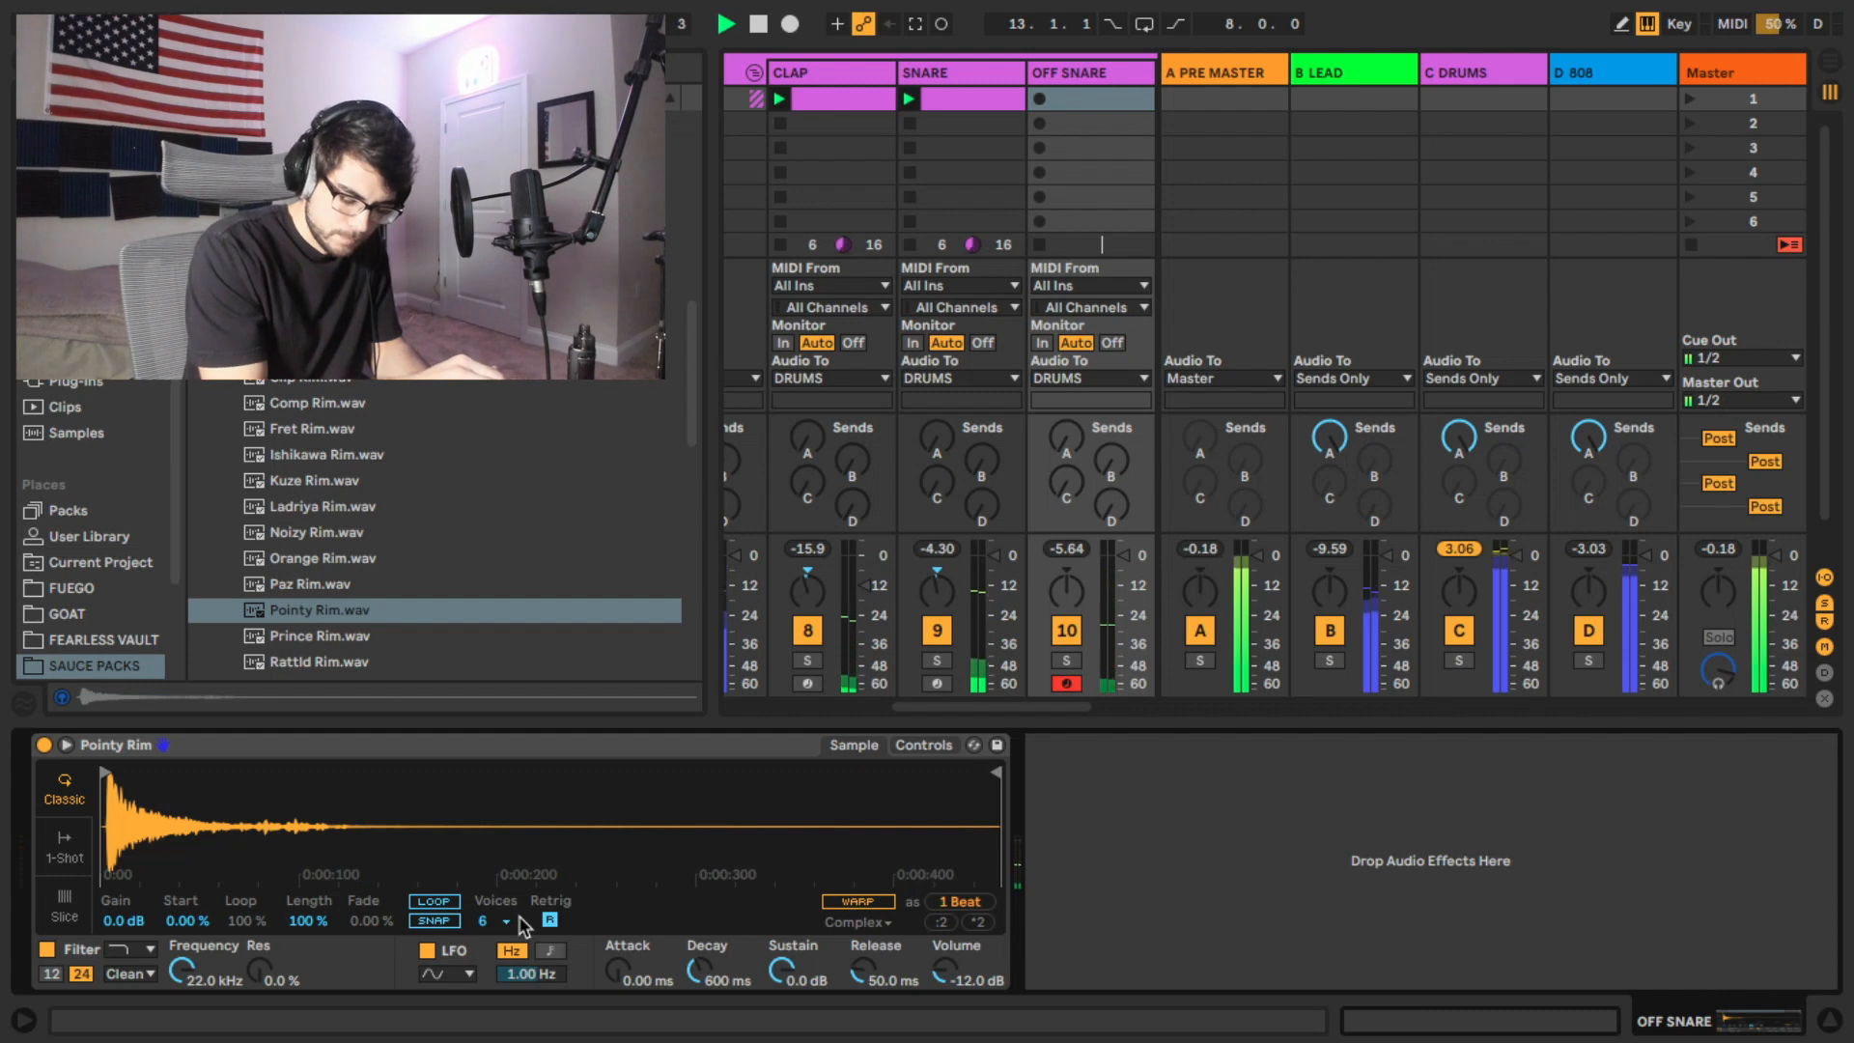
key(a)
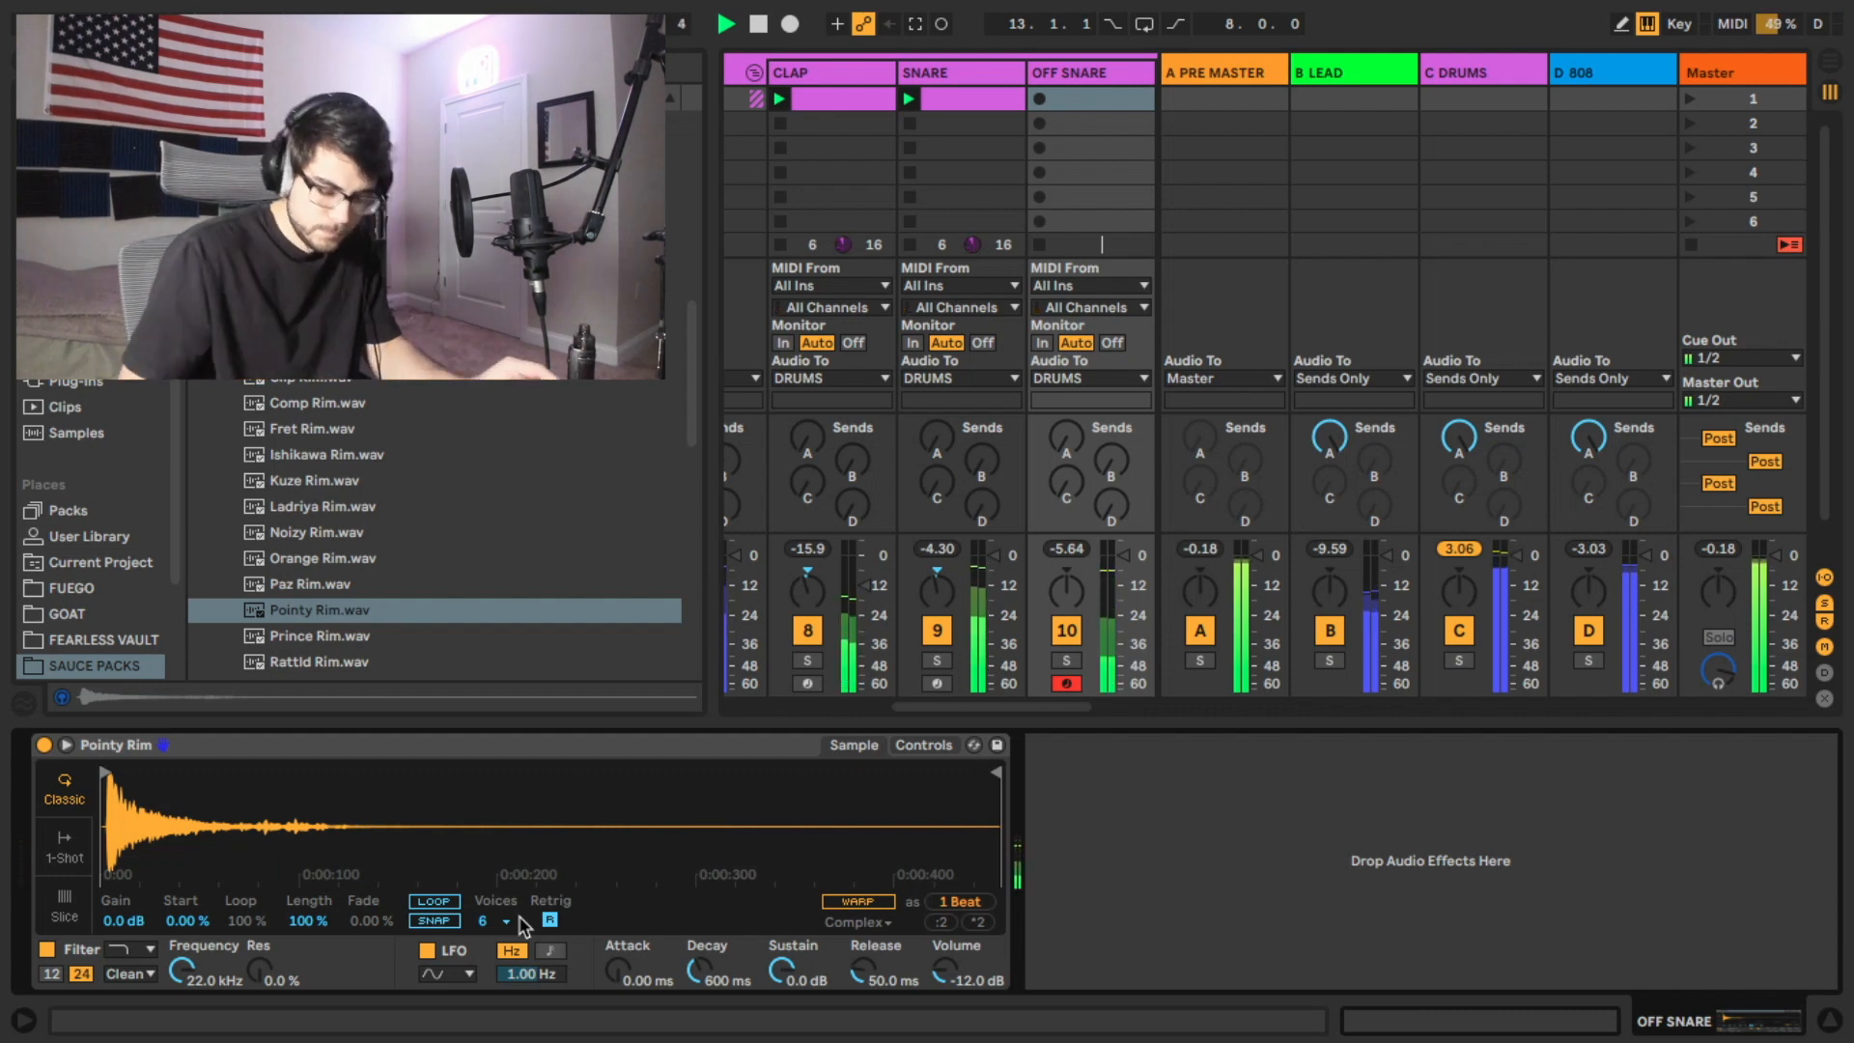
click(917, 25)
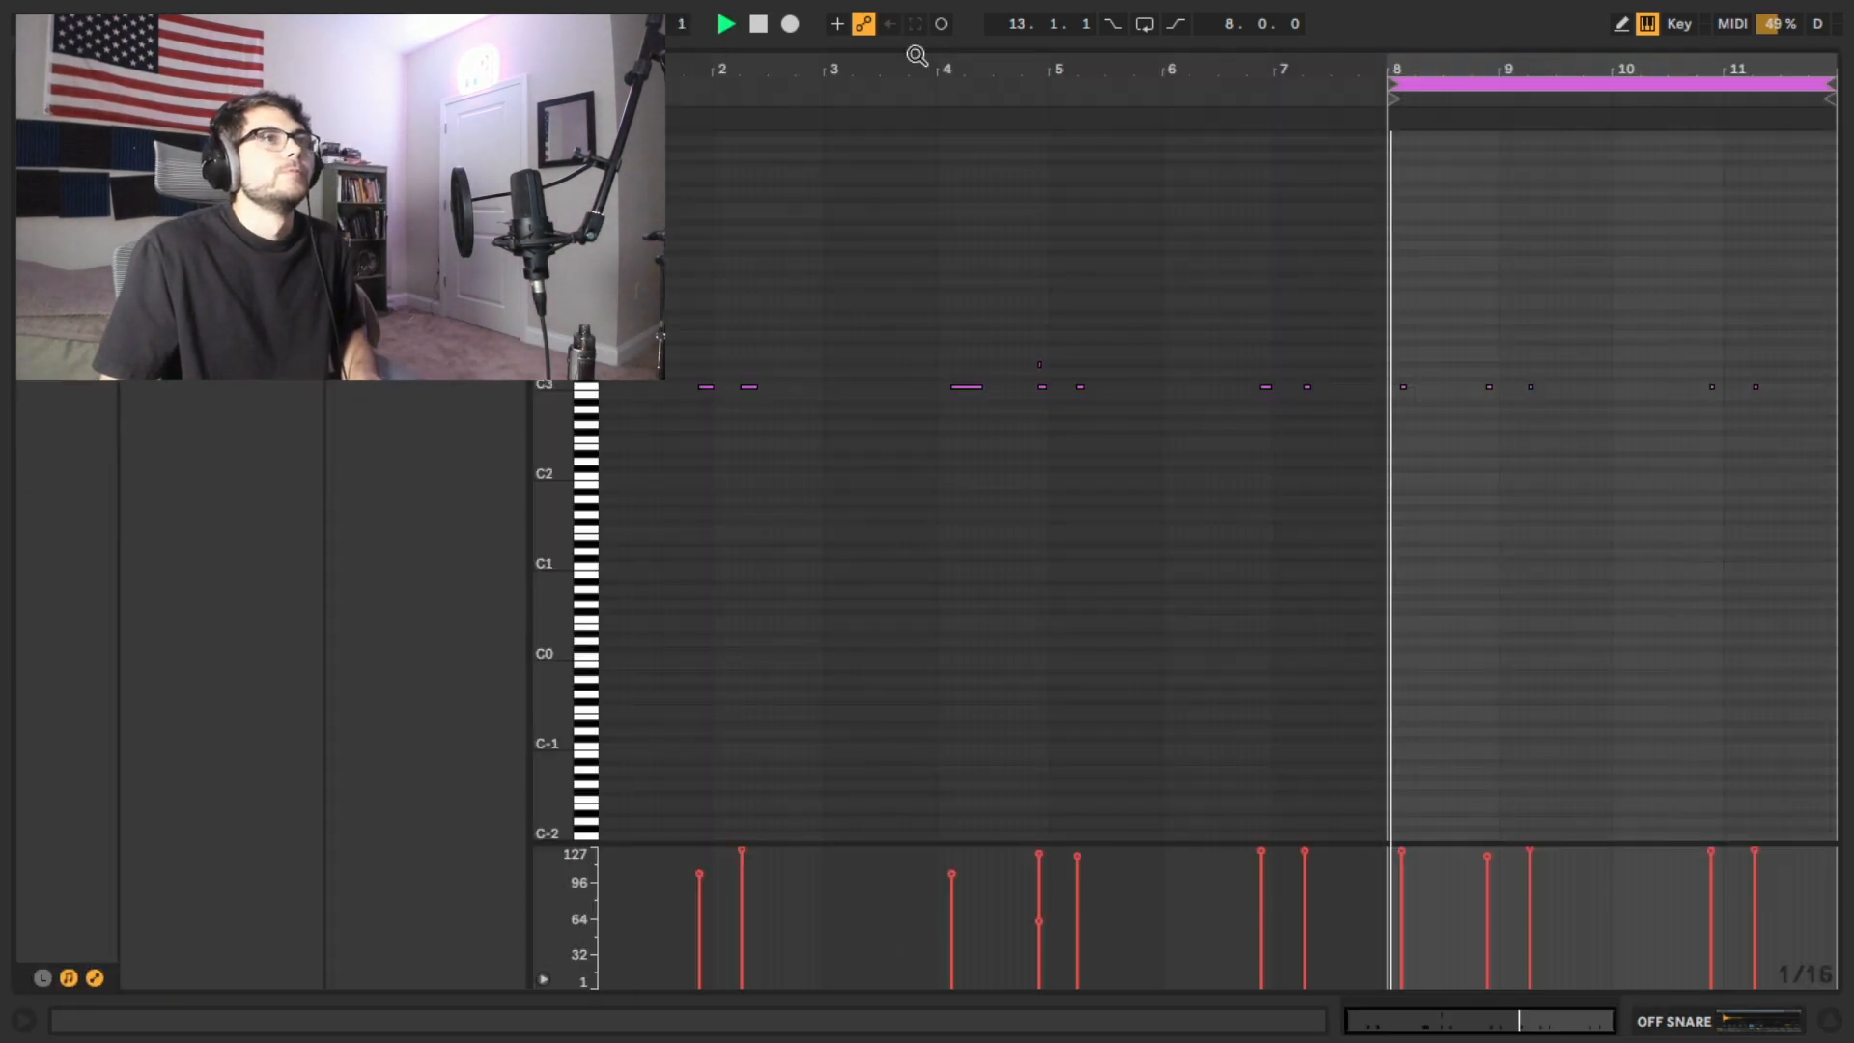
Quantize and lengthen the captured OFF SNARE C3 notes from 8.1.3 to 11.2, and resume playback
double_click(1678, 57)
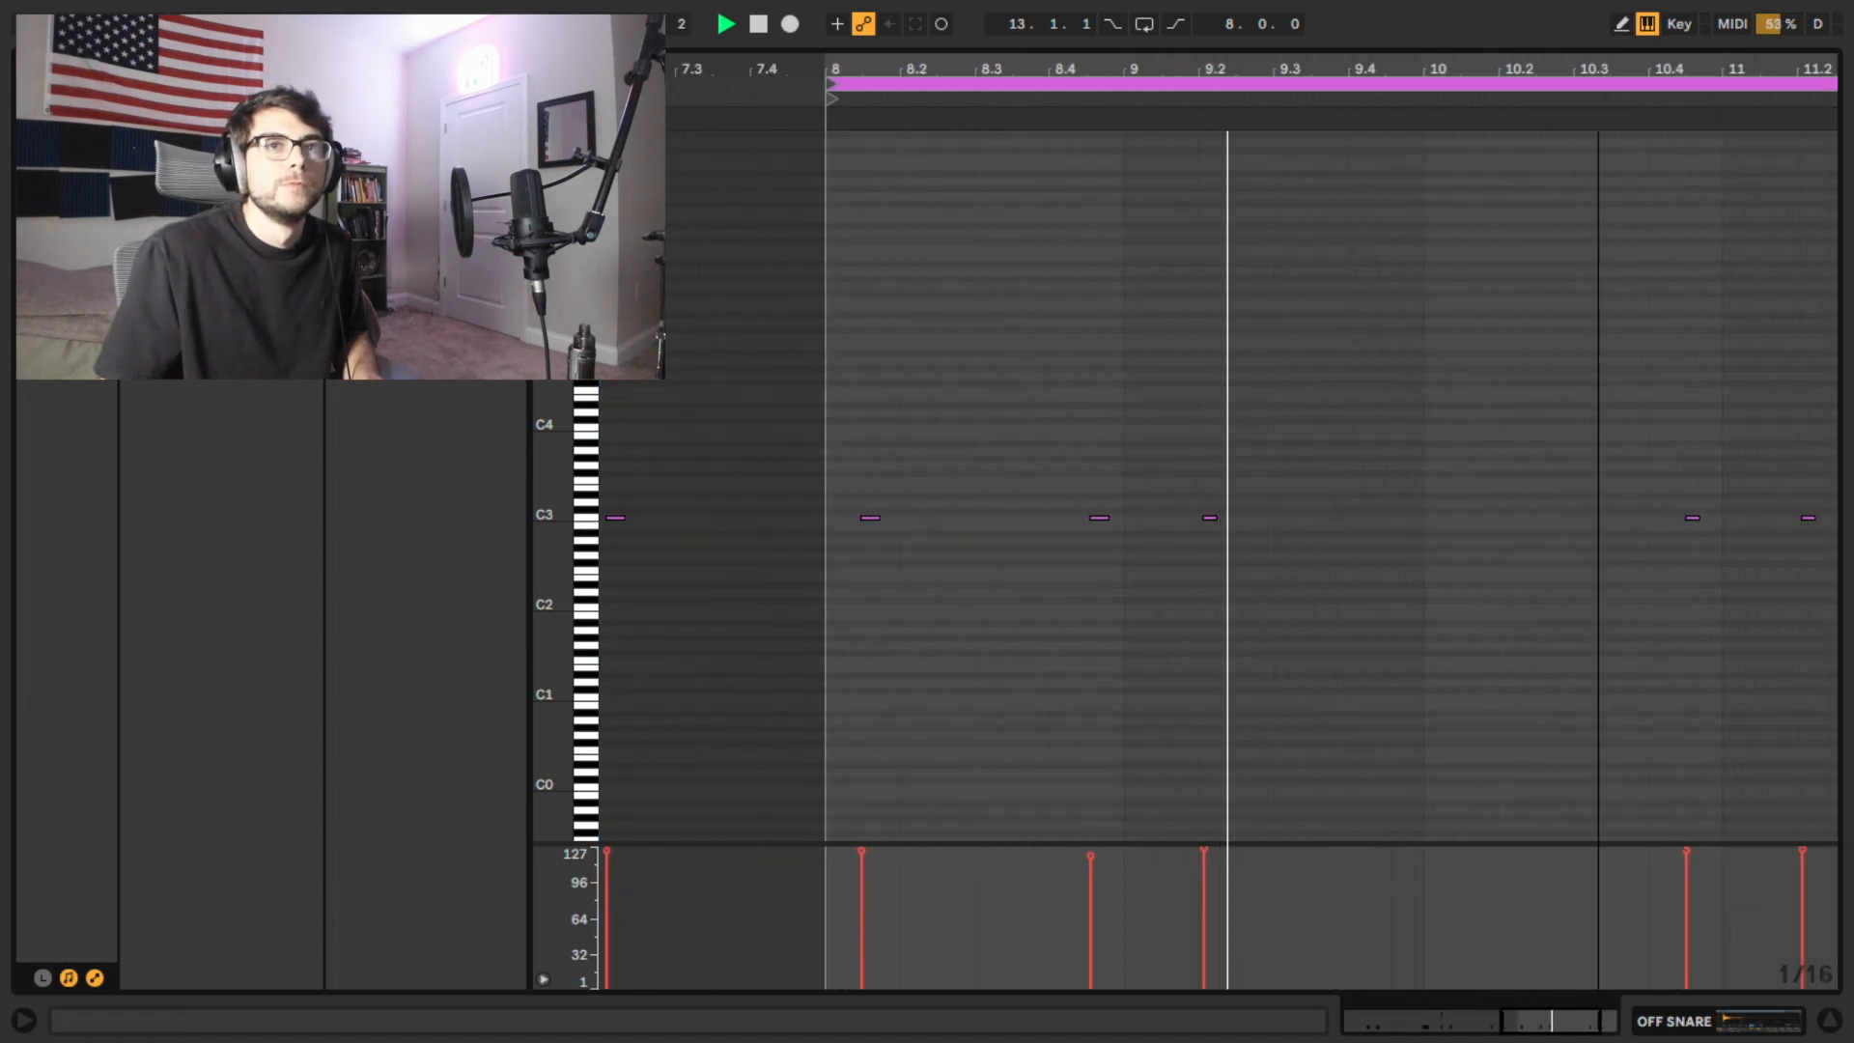
drag(719, 426, 1646, 679)
drag(1849, 782, 1834, 763)
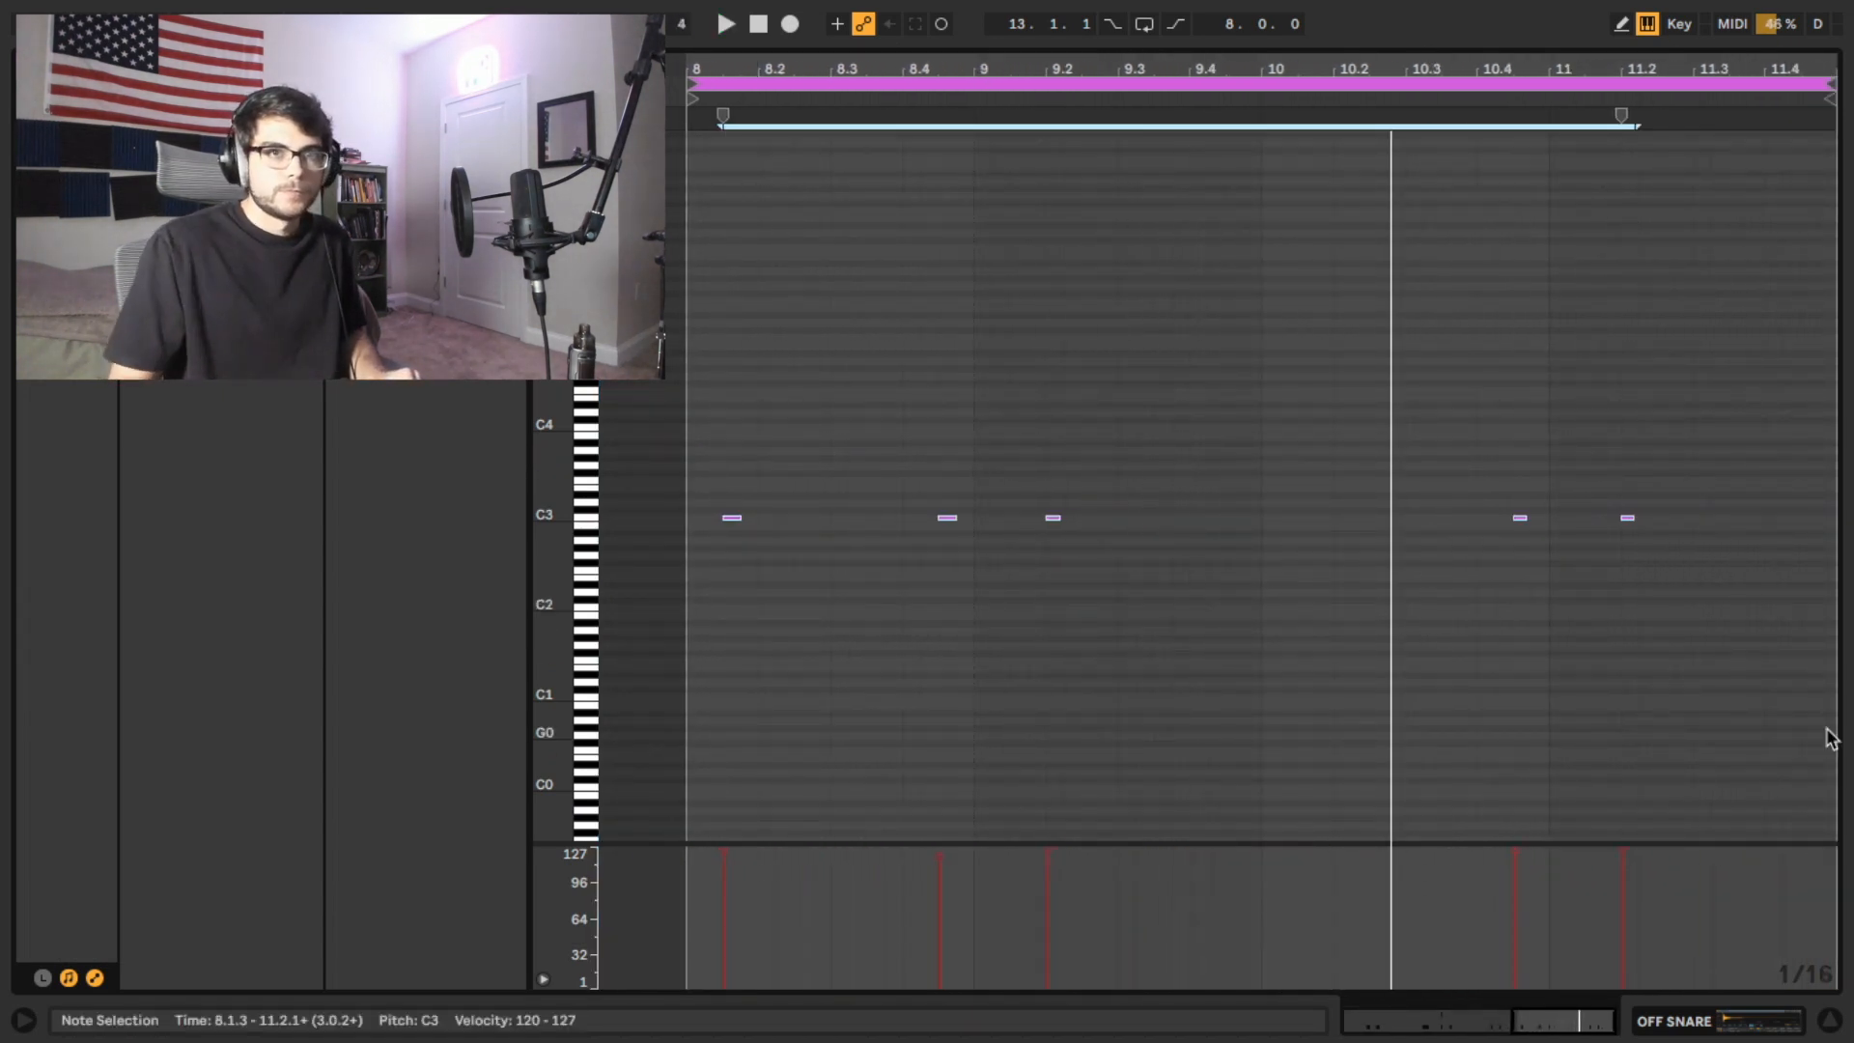
drag(1520, 519, 1545, 518)
click(1168, 749)
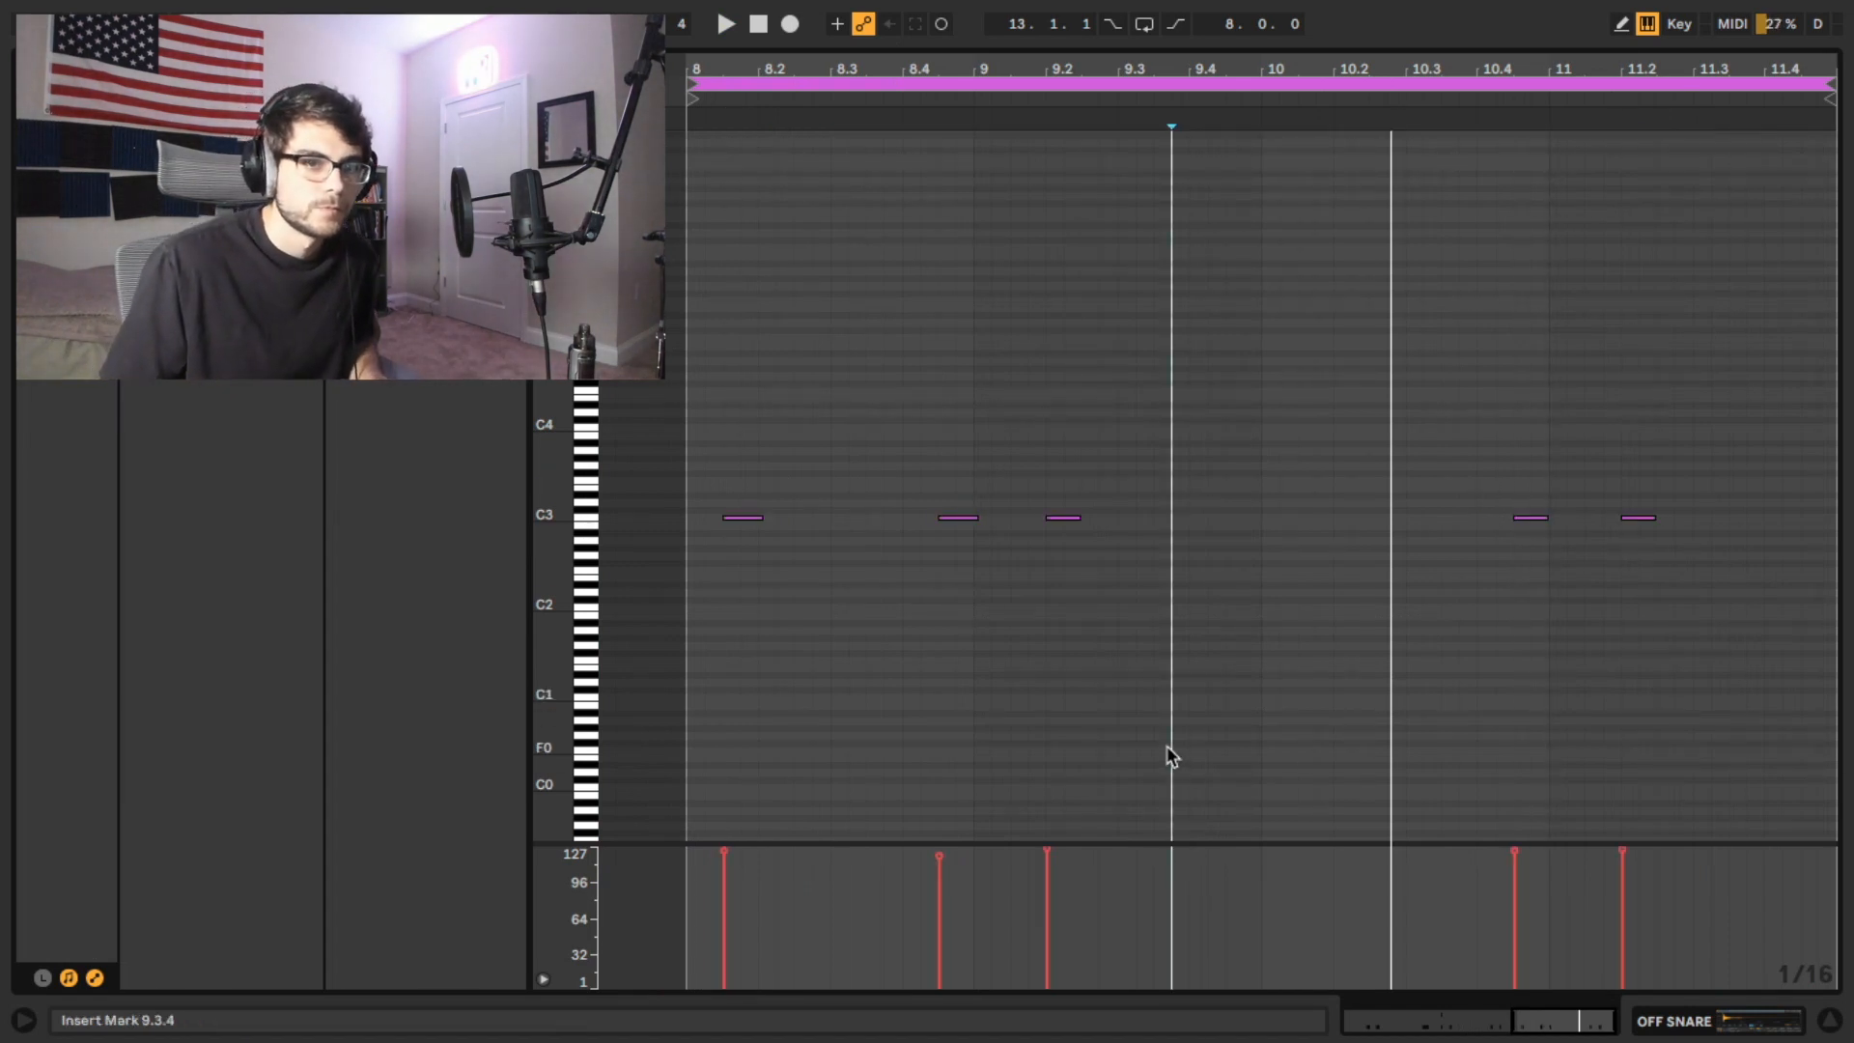
key(space)
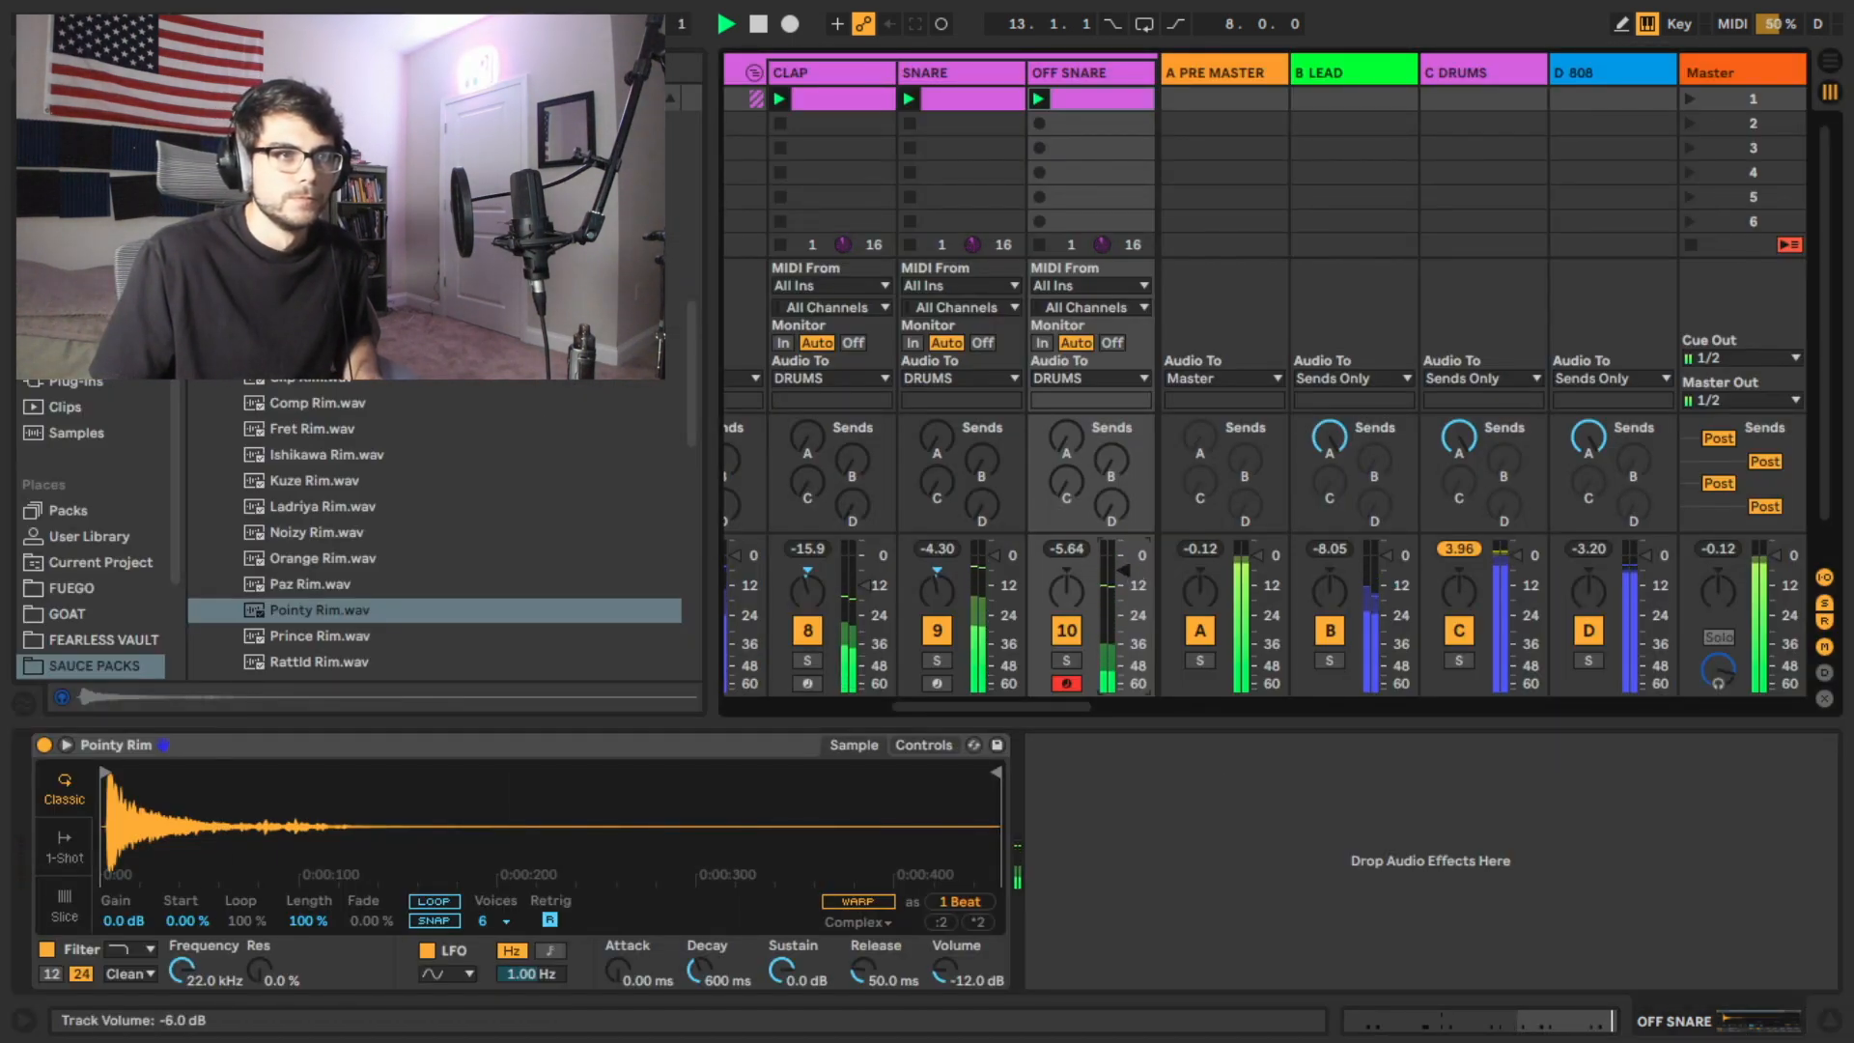
Audition the rim samples that follow Pointy Rim.wav in the SAUCE PACKS folder
click(618, 609)
scroll(489, 590, down, 3)
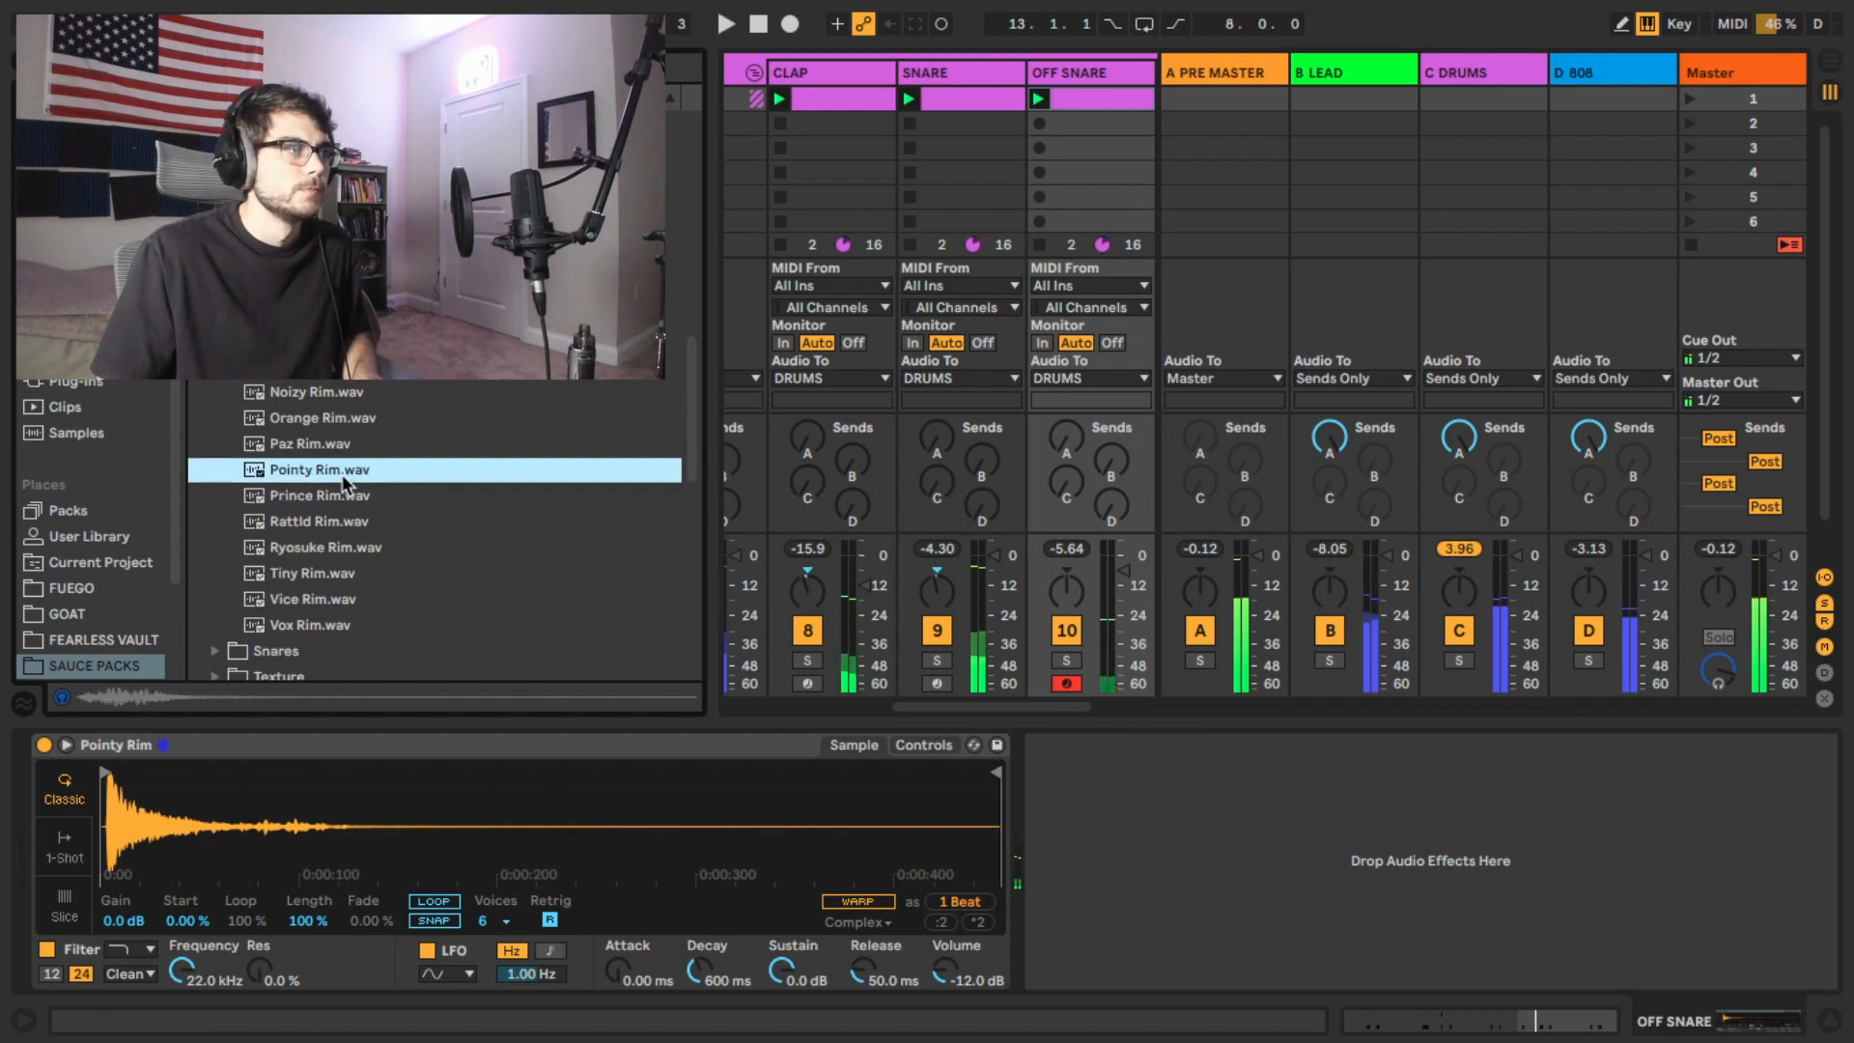
key(Down)
key(Down)
key(Down)
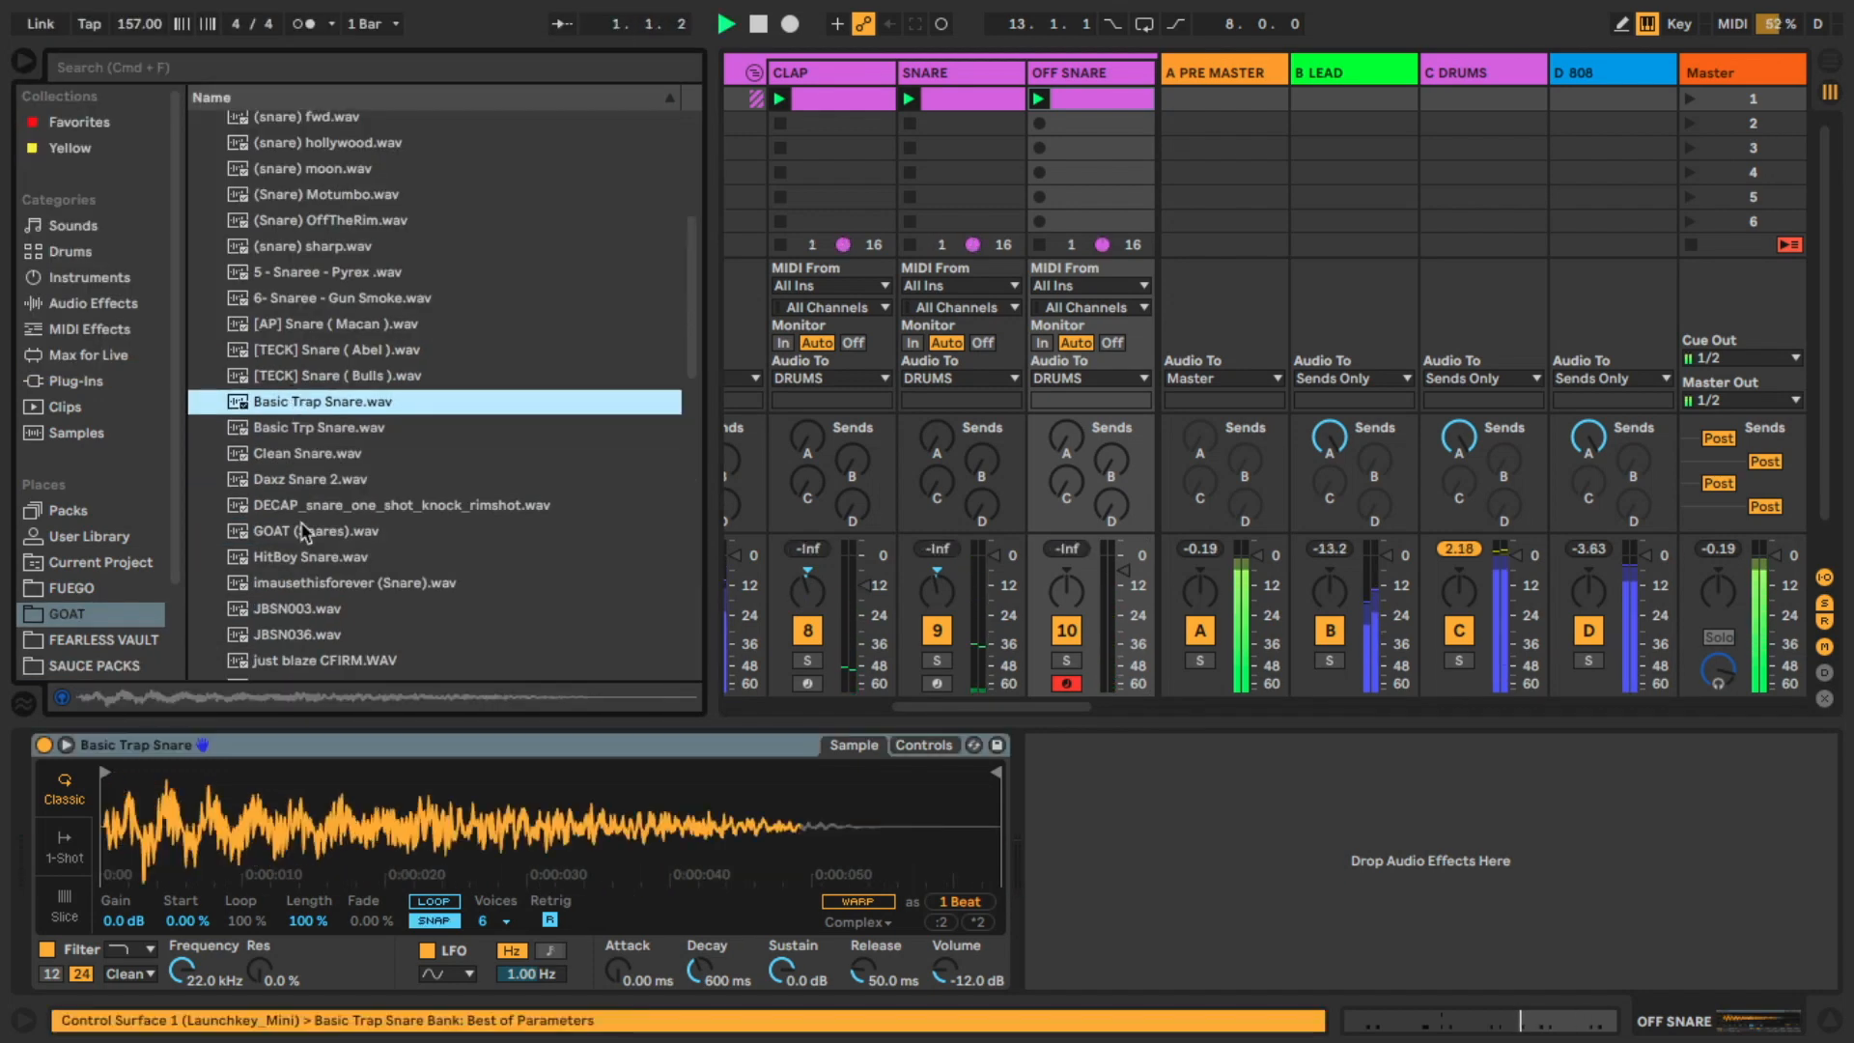
Replace the OFF SNARE sample with [TECK] Snare ( Bulls ).wav from the GOAT folder's SNARE samples
scroll(373, 506, up, 3)
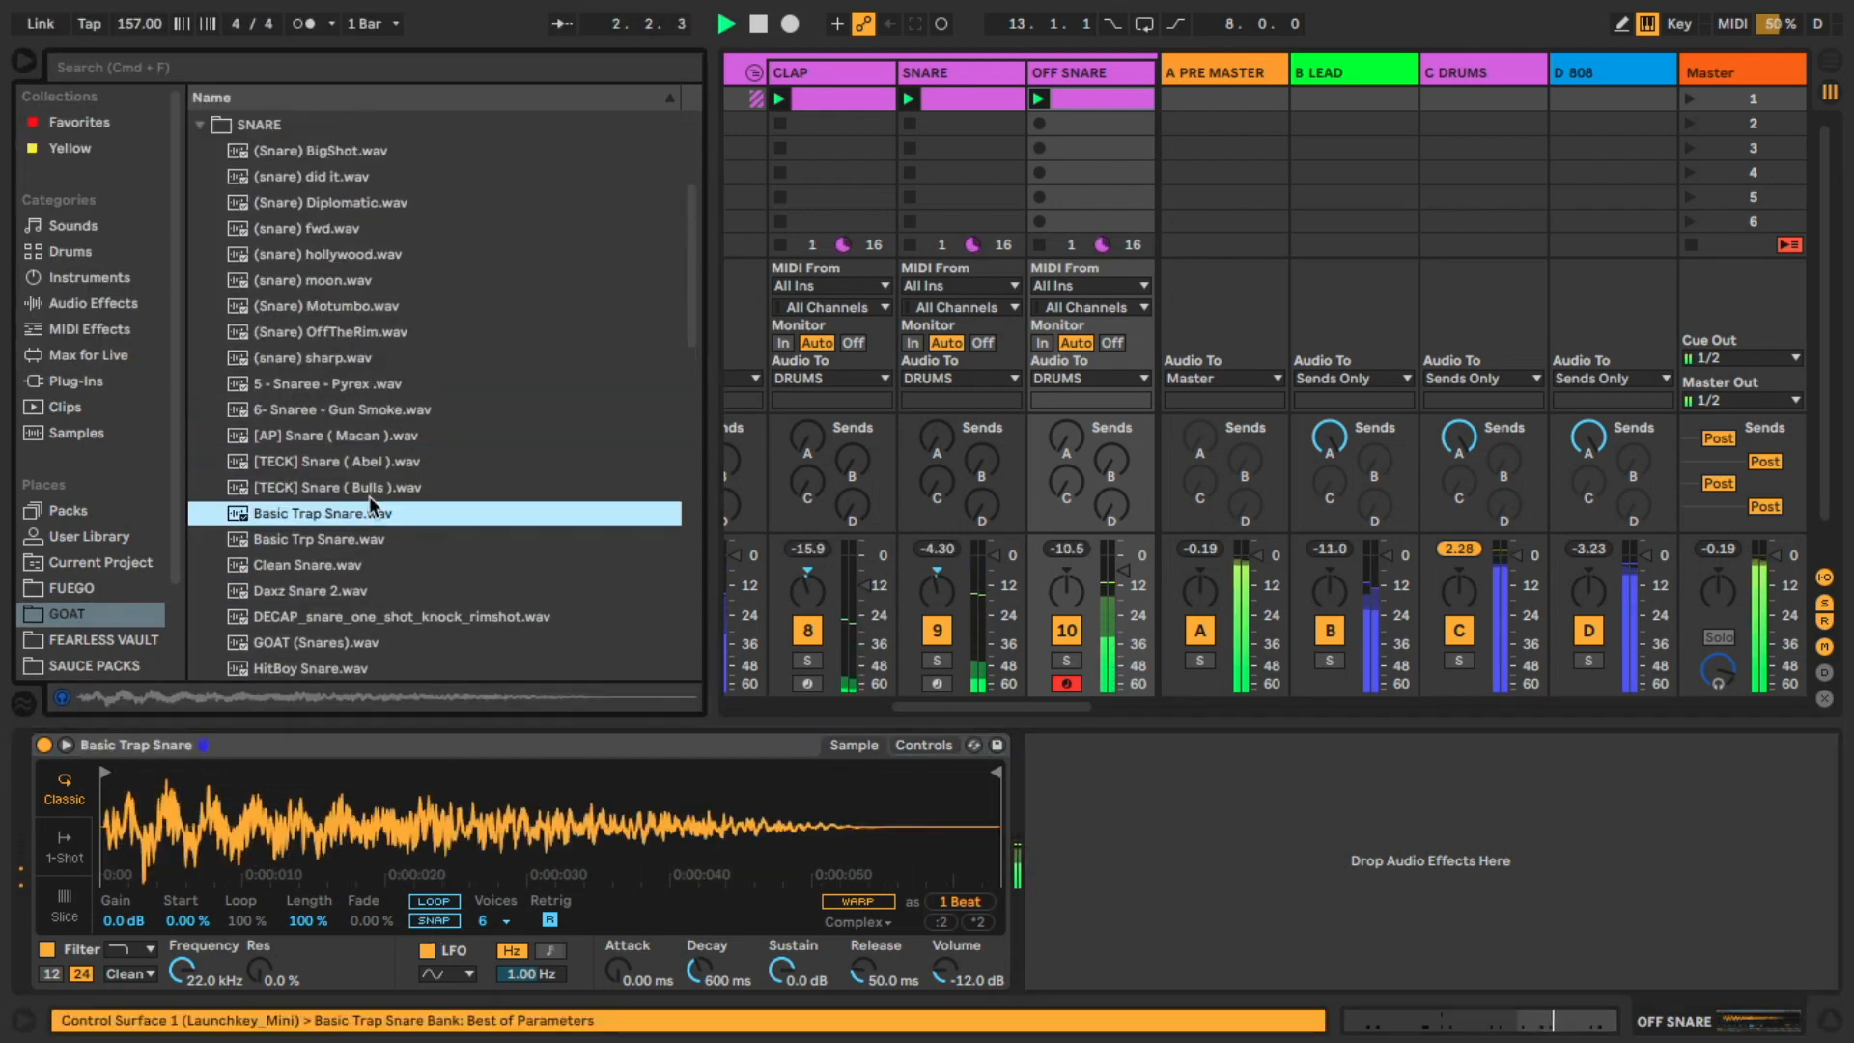
scroll(382, 509, down, 1)
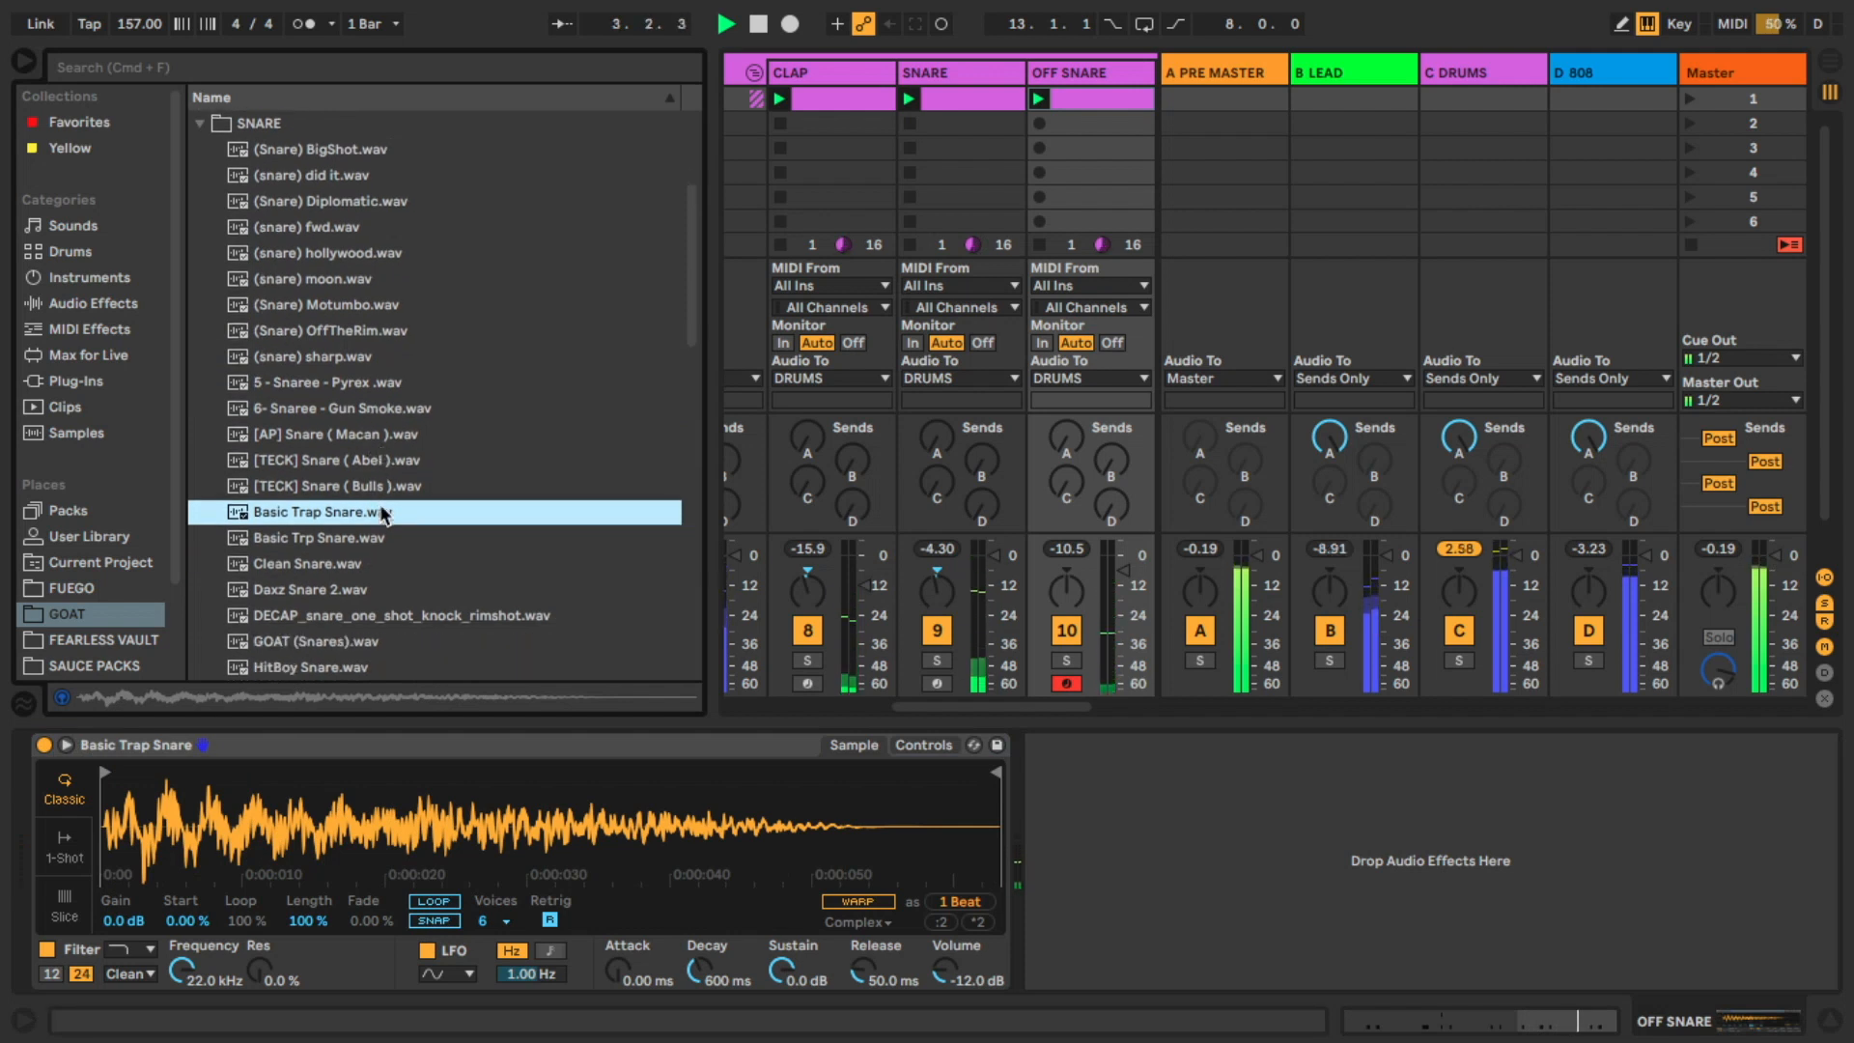
click(383, 488)
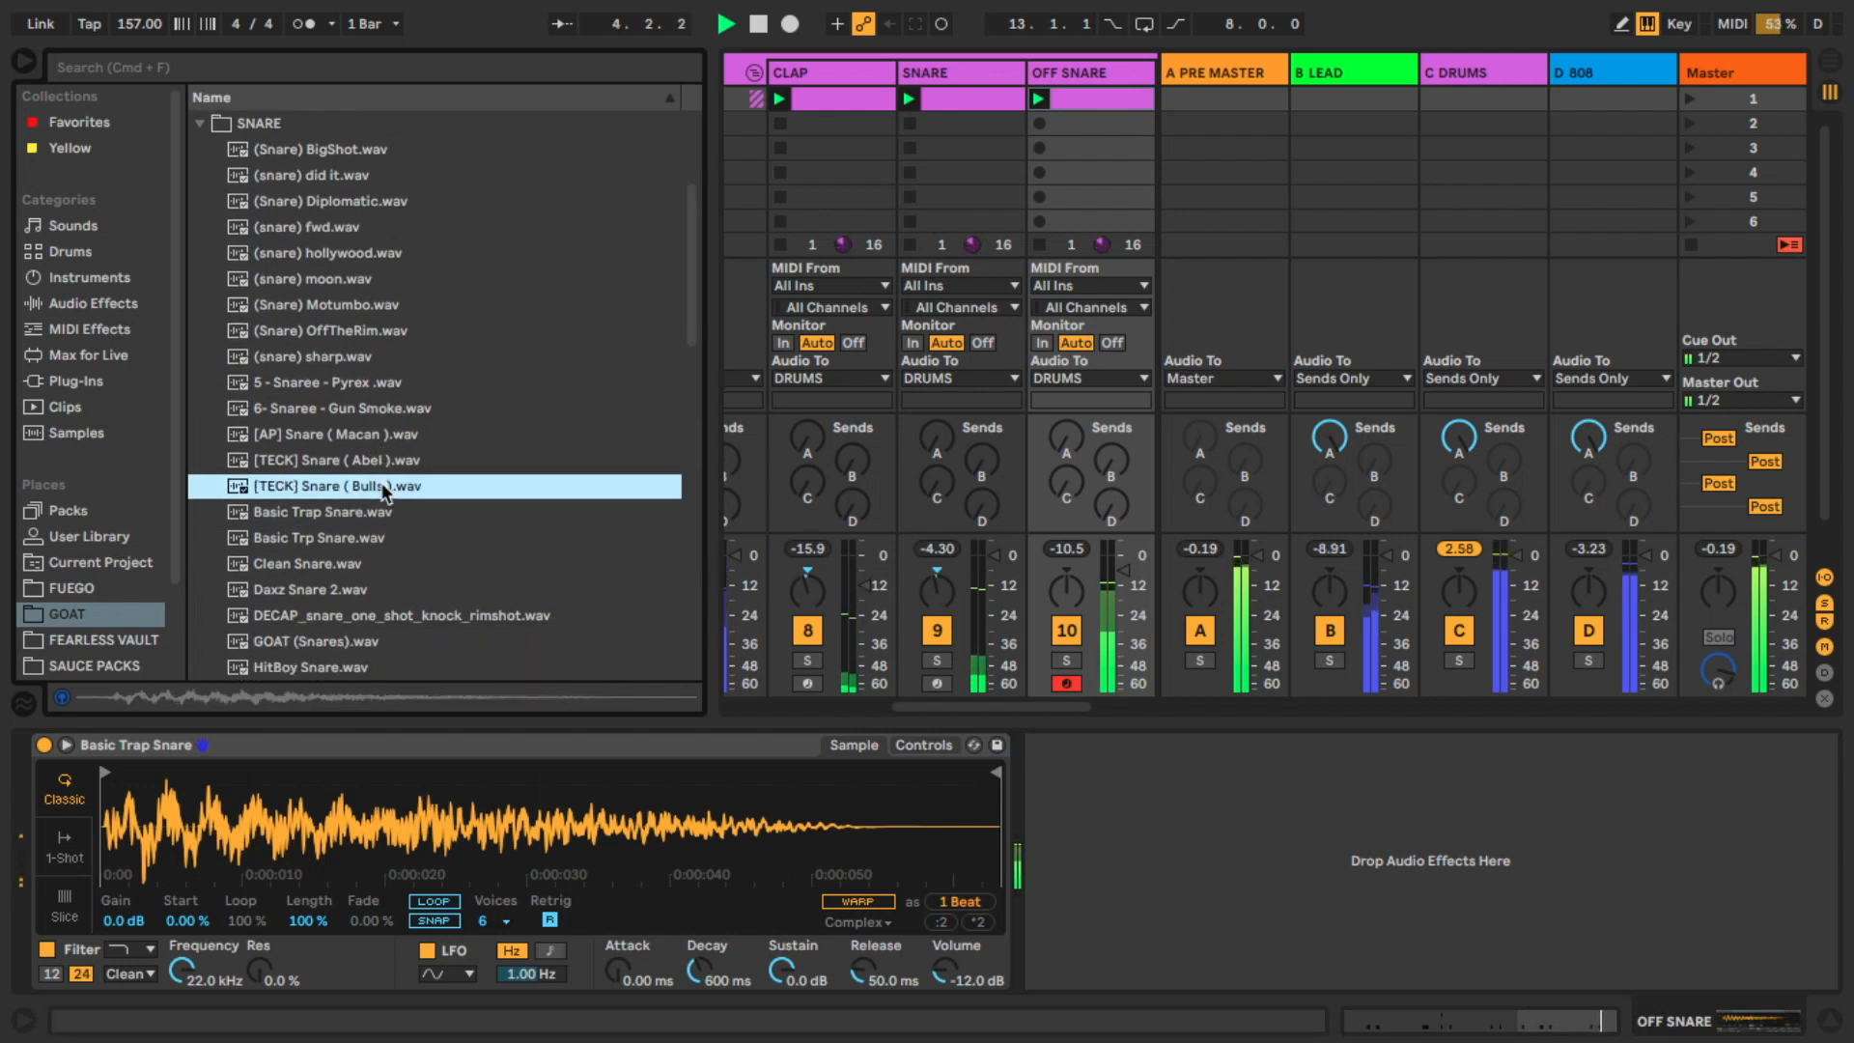
click(439, 922)
click(483, 921)
click(484, 912)
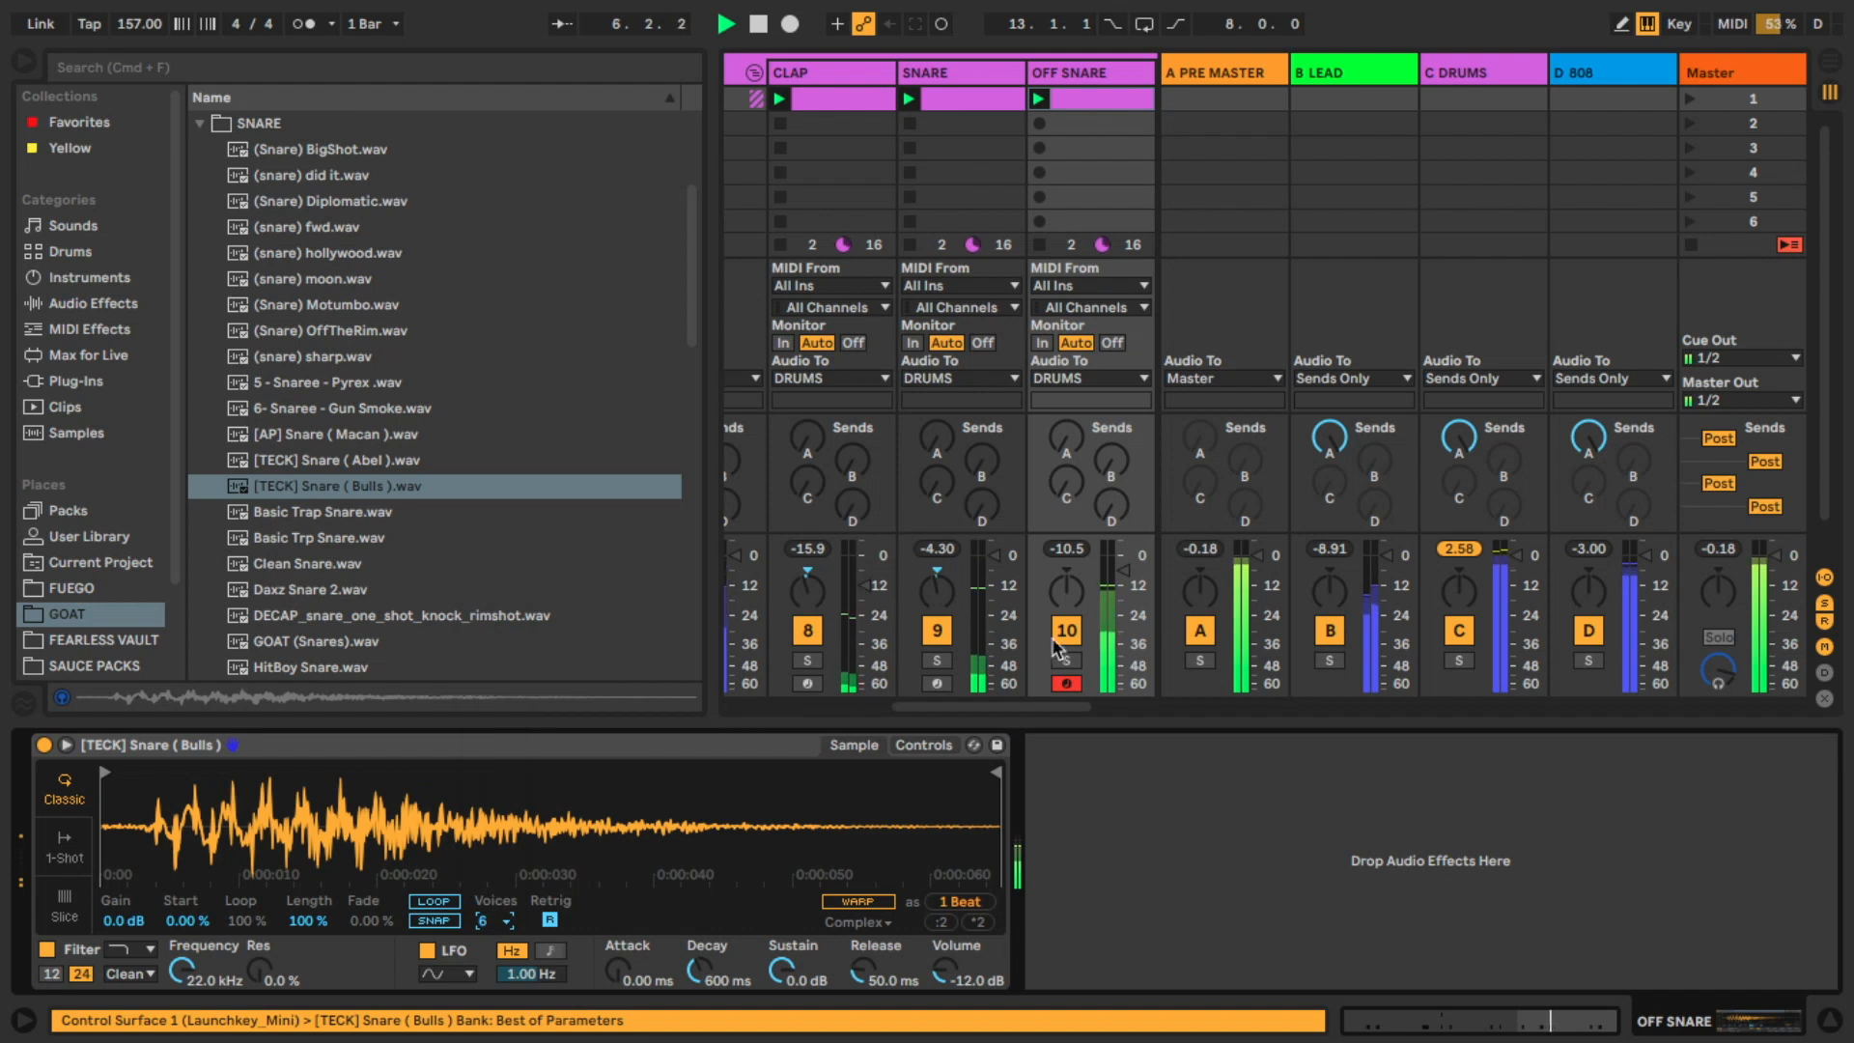
Adjust the OFF SNARE track's volume and pan it to 8L
click(1123, 555)
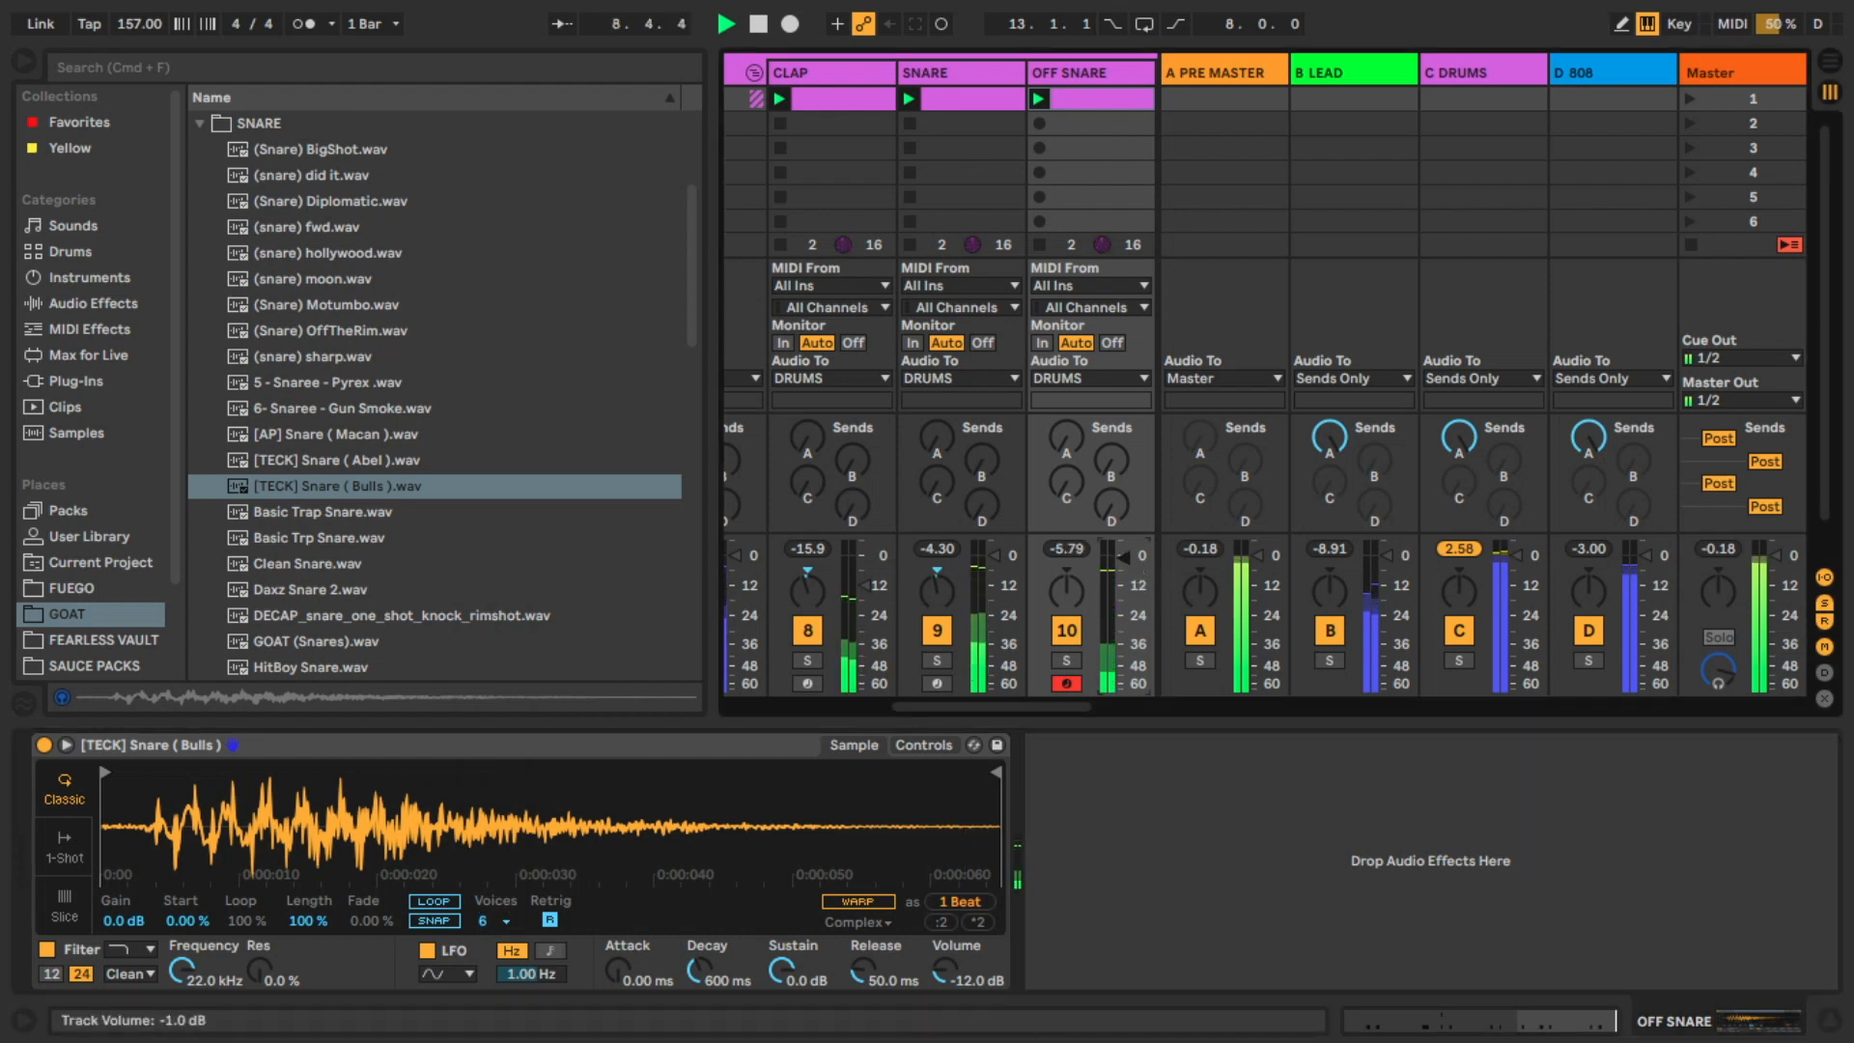
drag(1123, 554, 1069, 603)
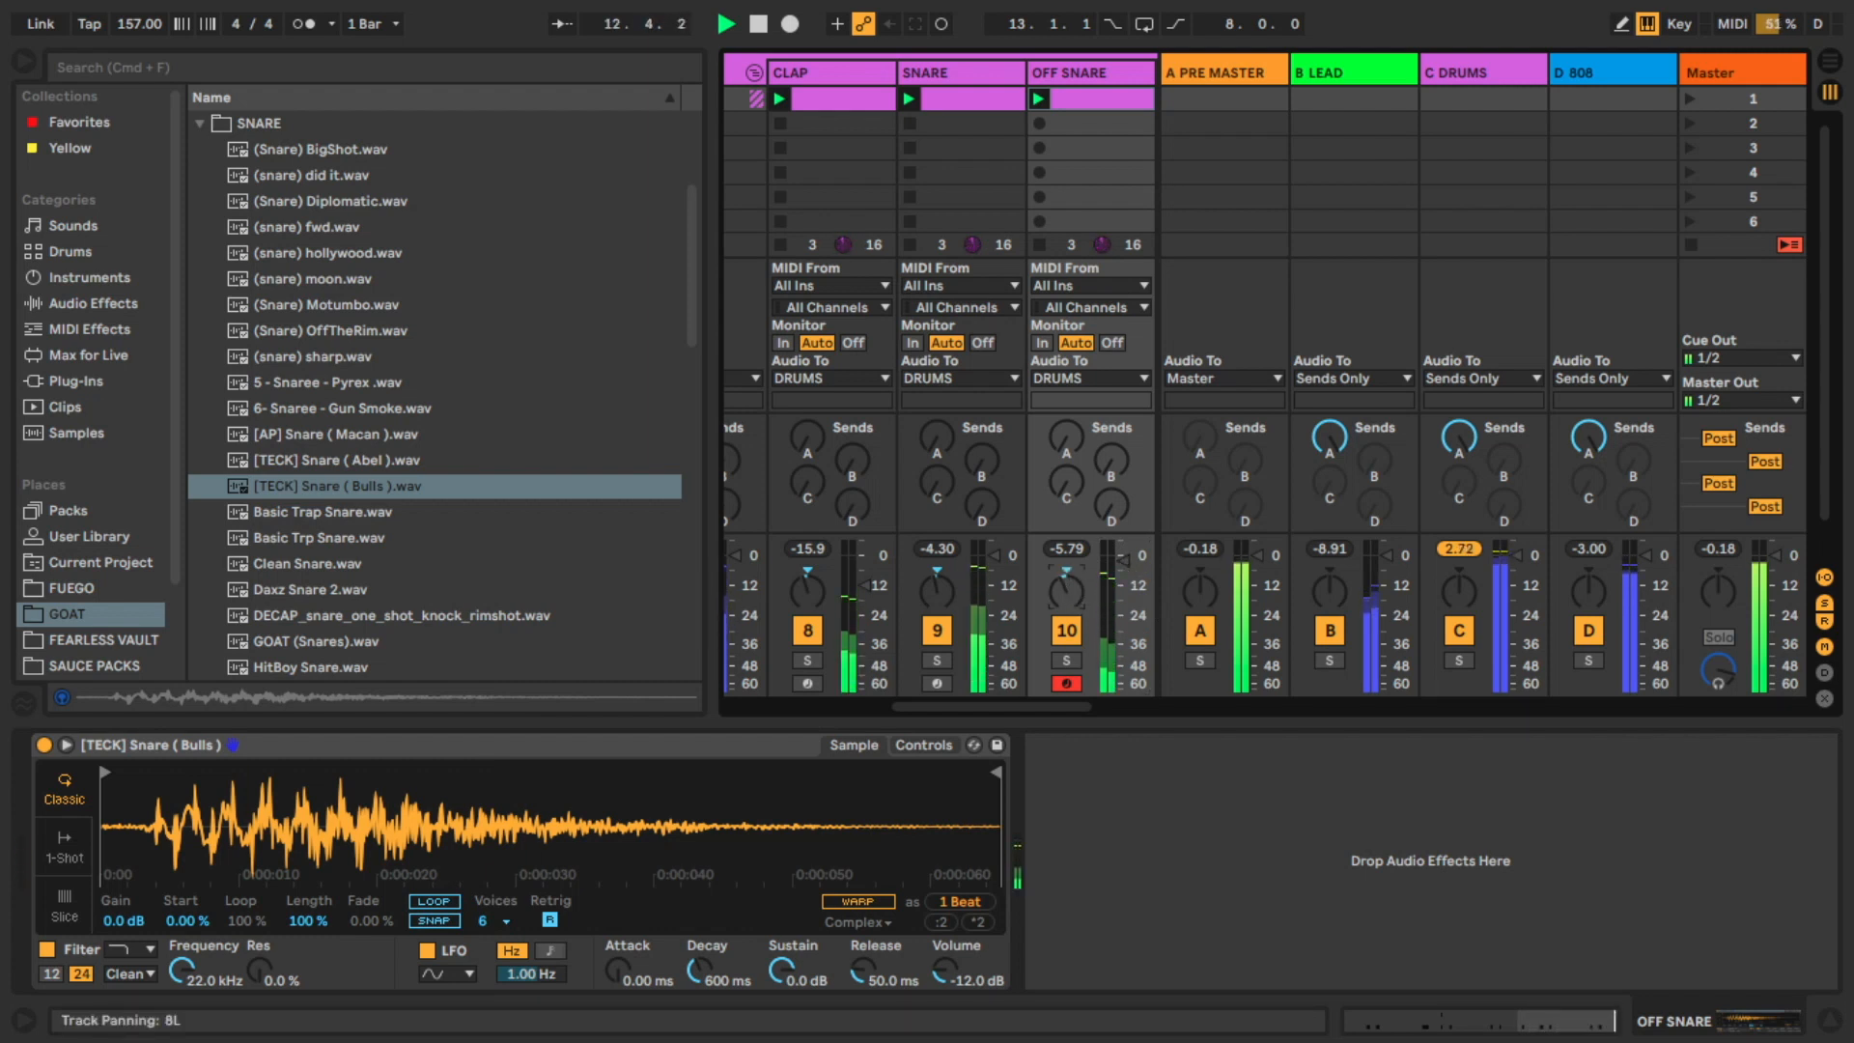
drag(1123, 558, 1123, 565)
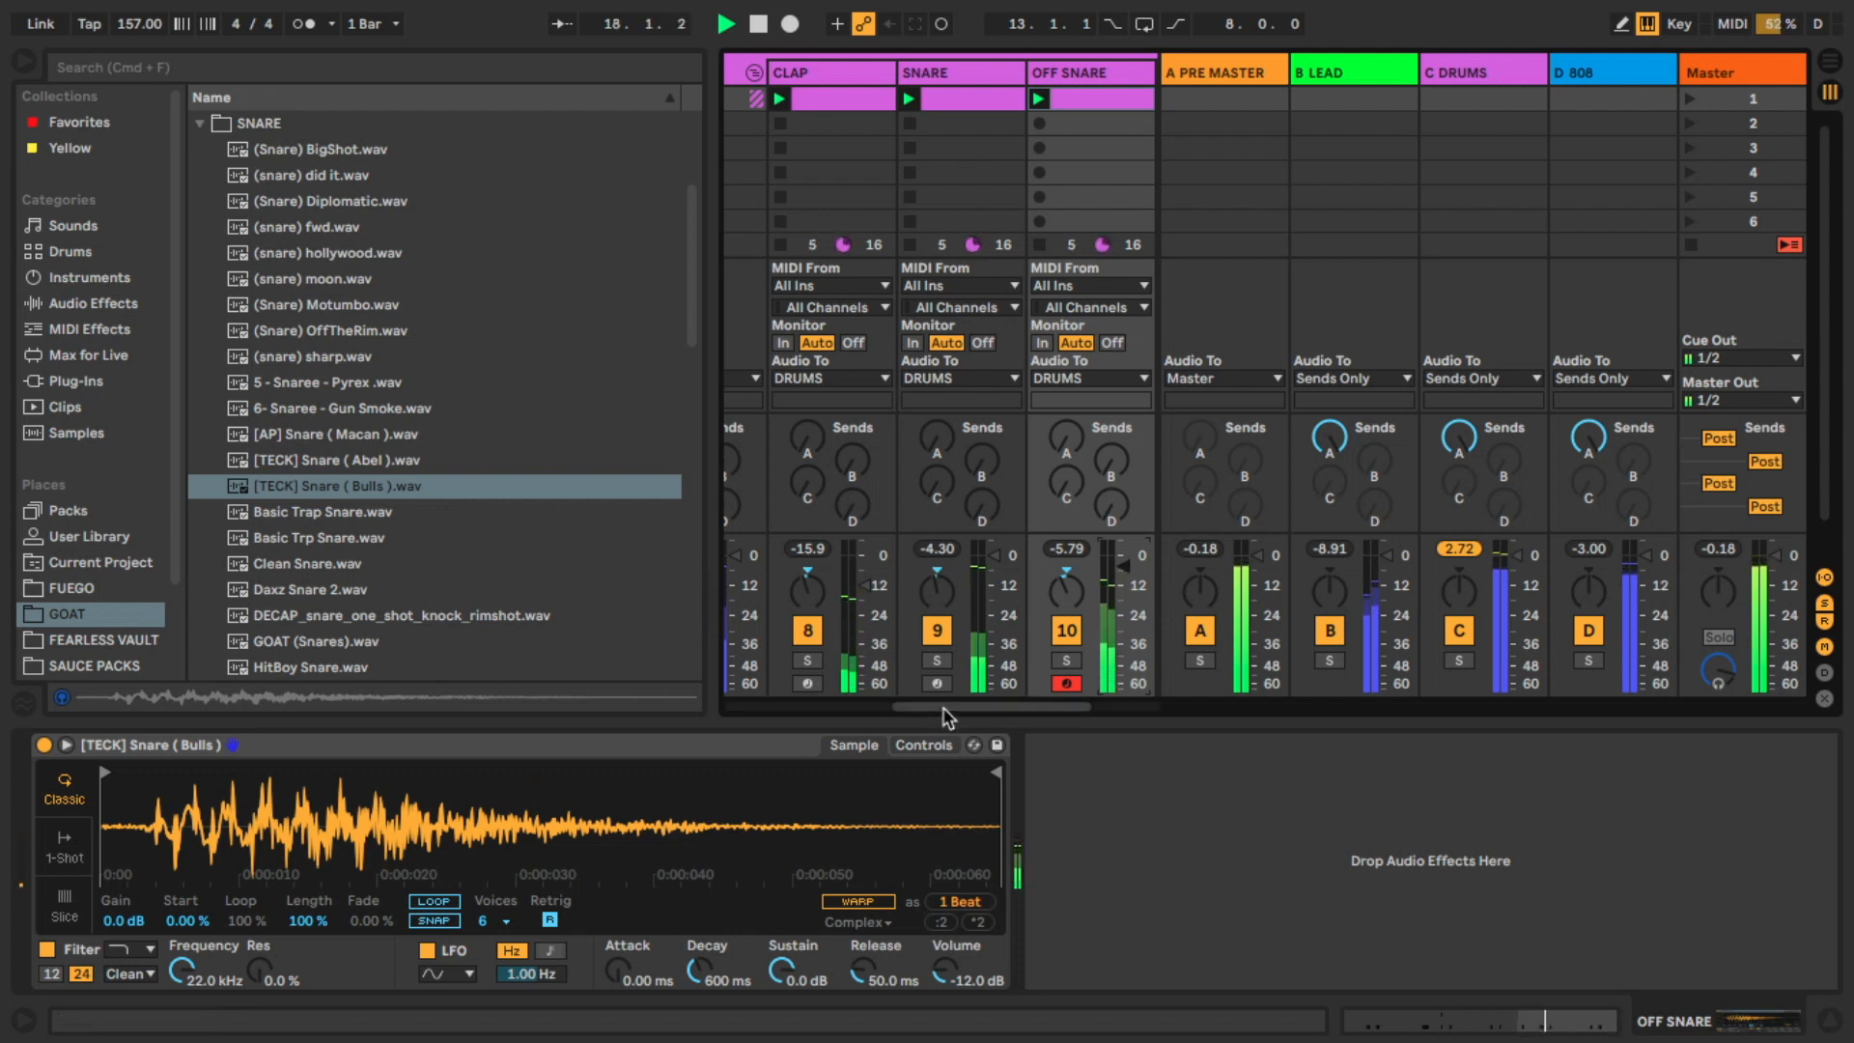
Listen to the mix with the PIANO track muted and with the BELLS track muted in its place
drag(946, 708, 776, 674)
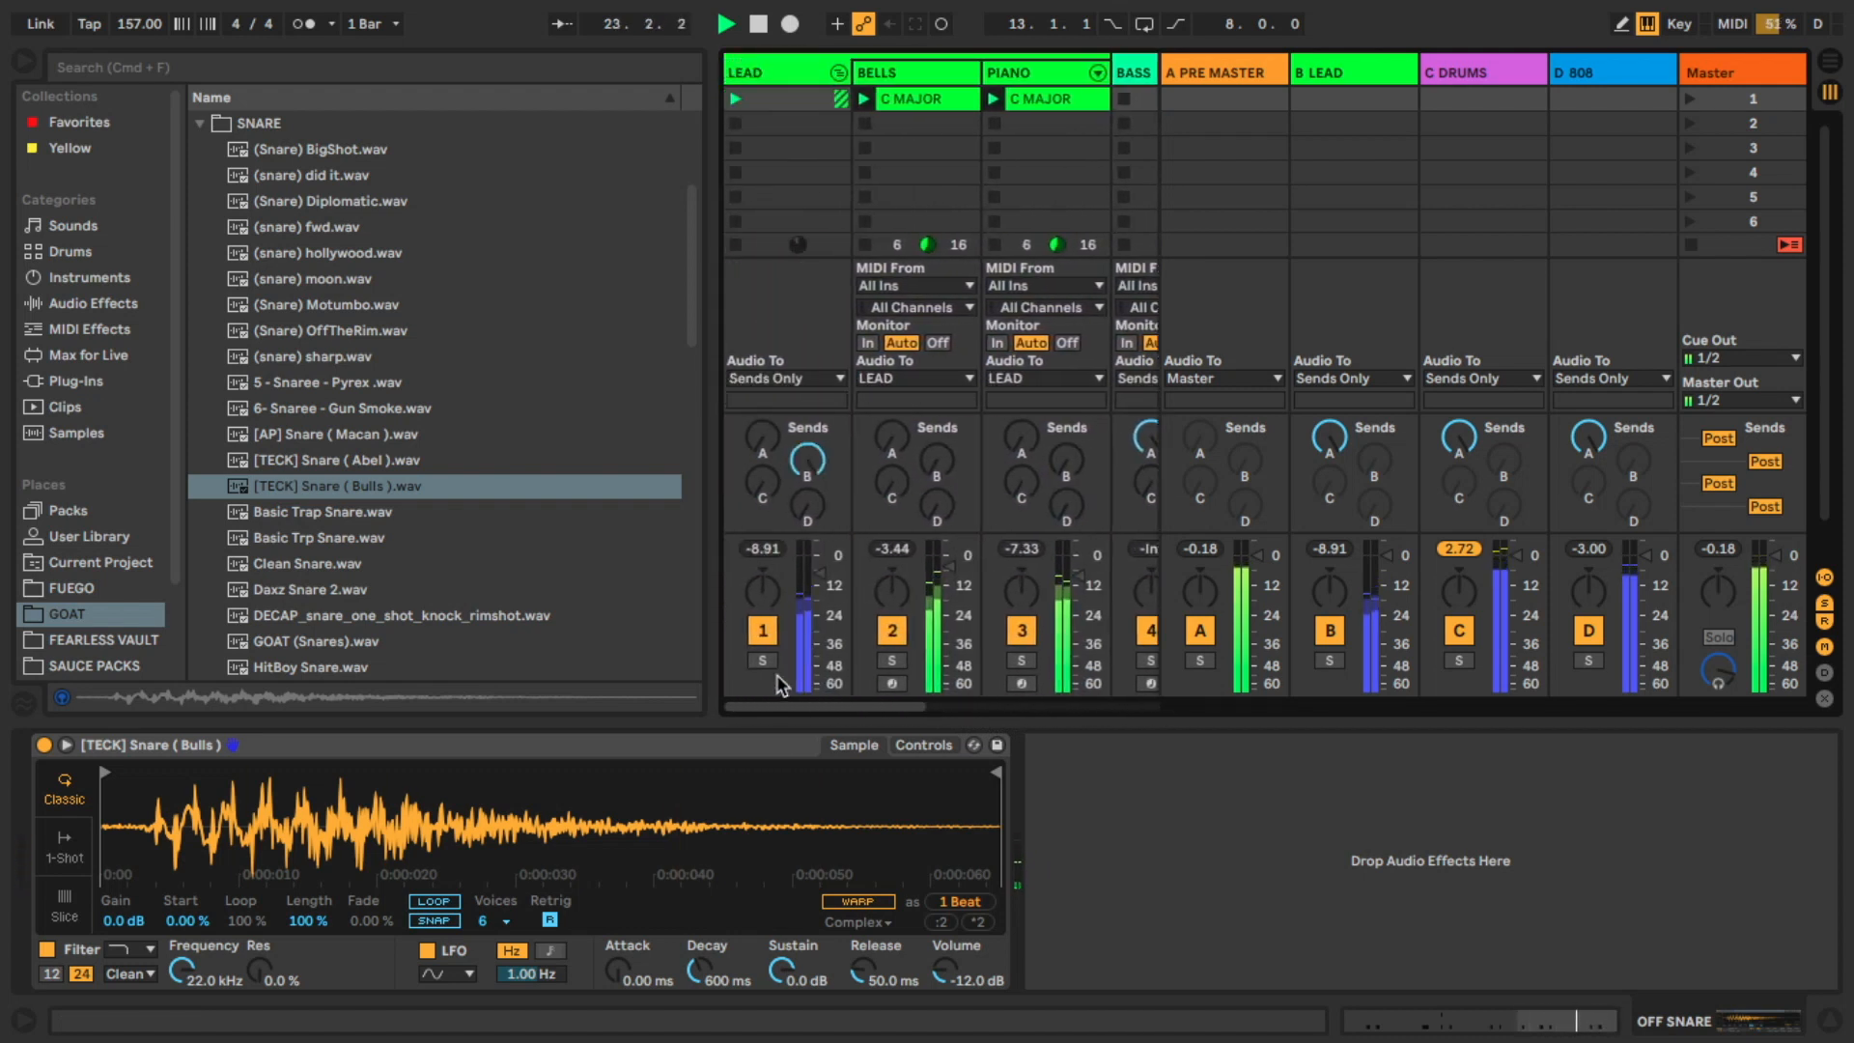
click(1021, 630)
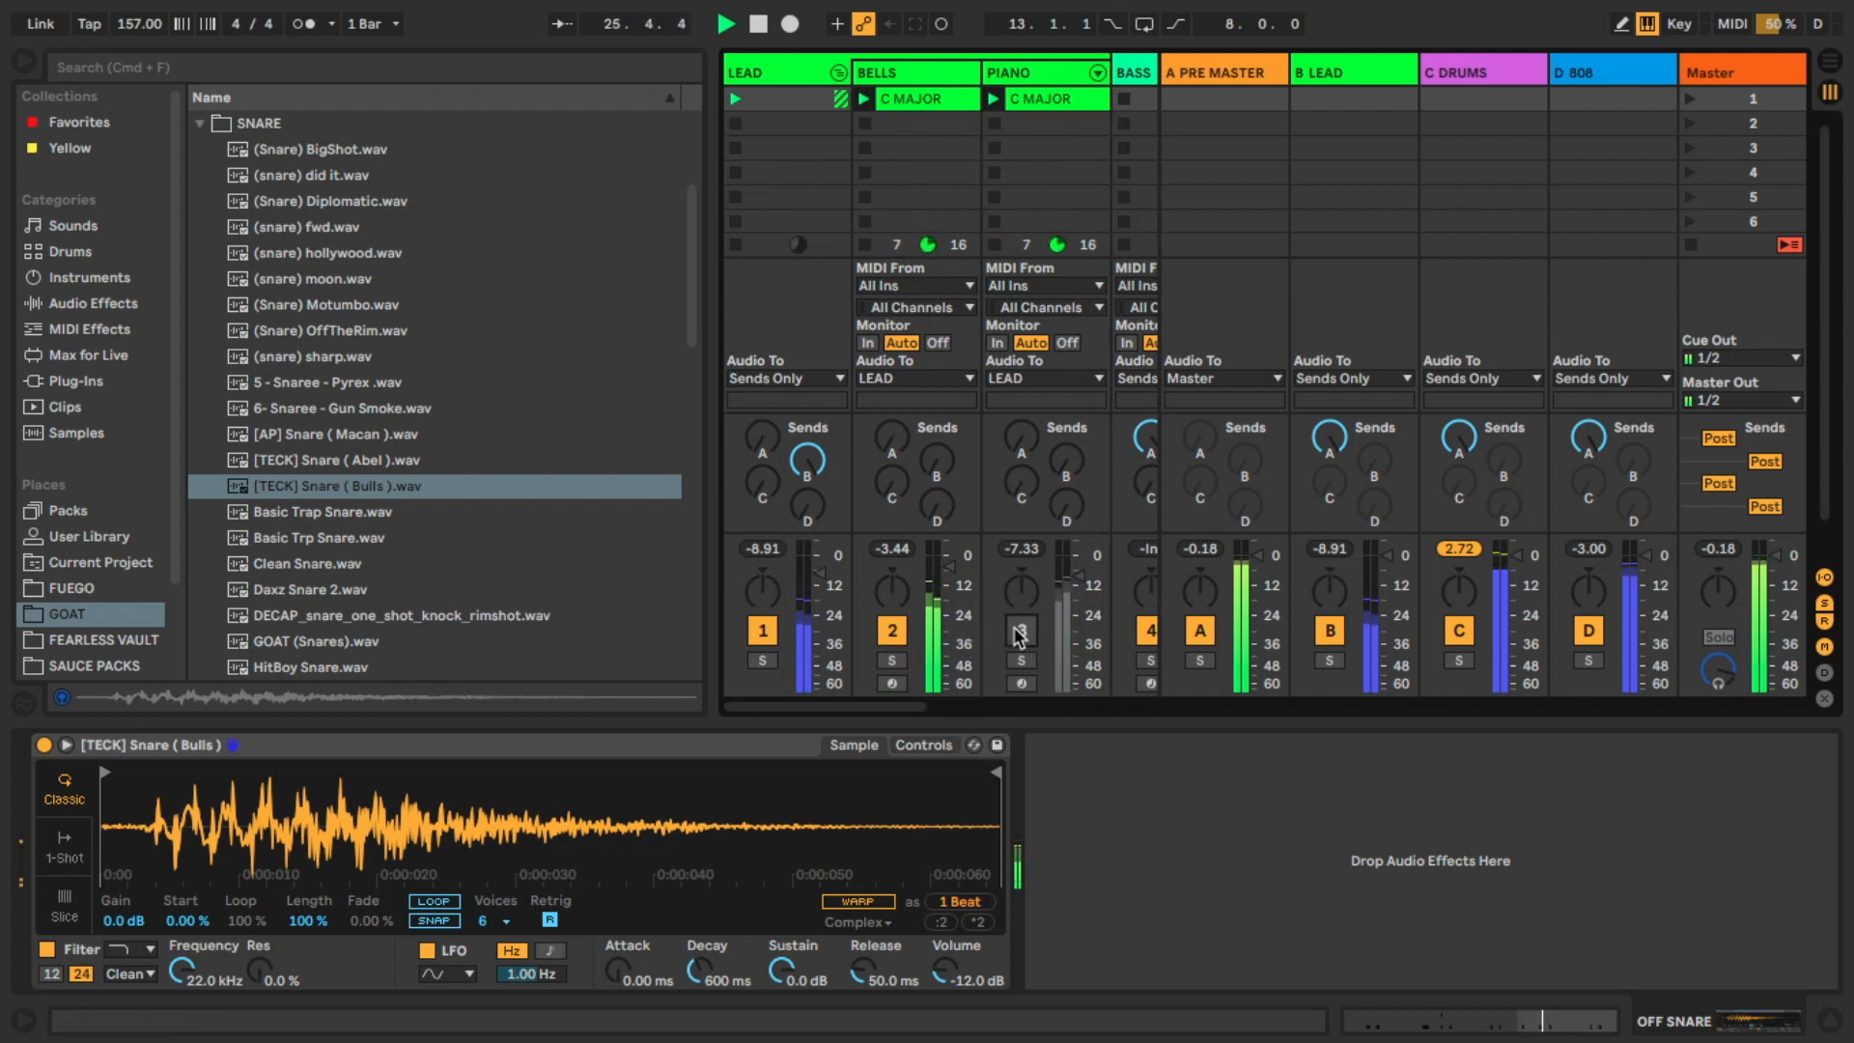
click(1019, 631)
click(890, 632)
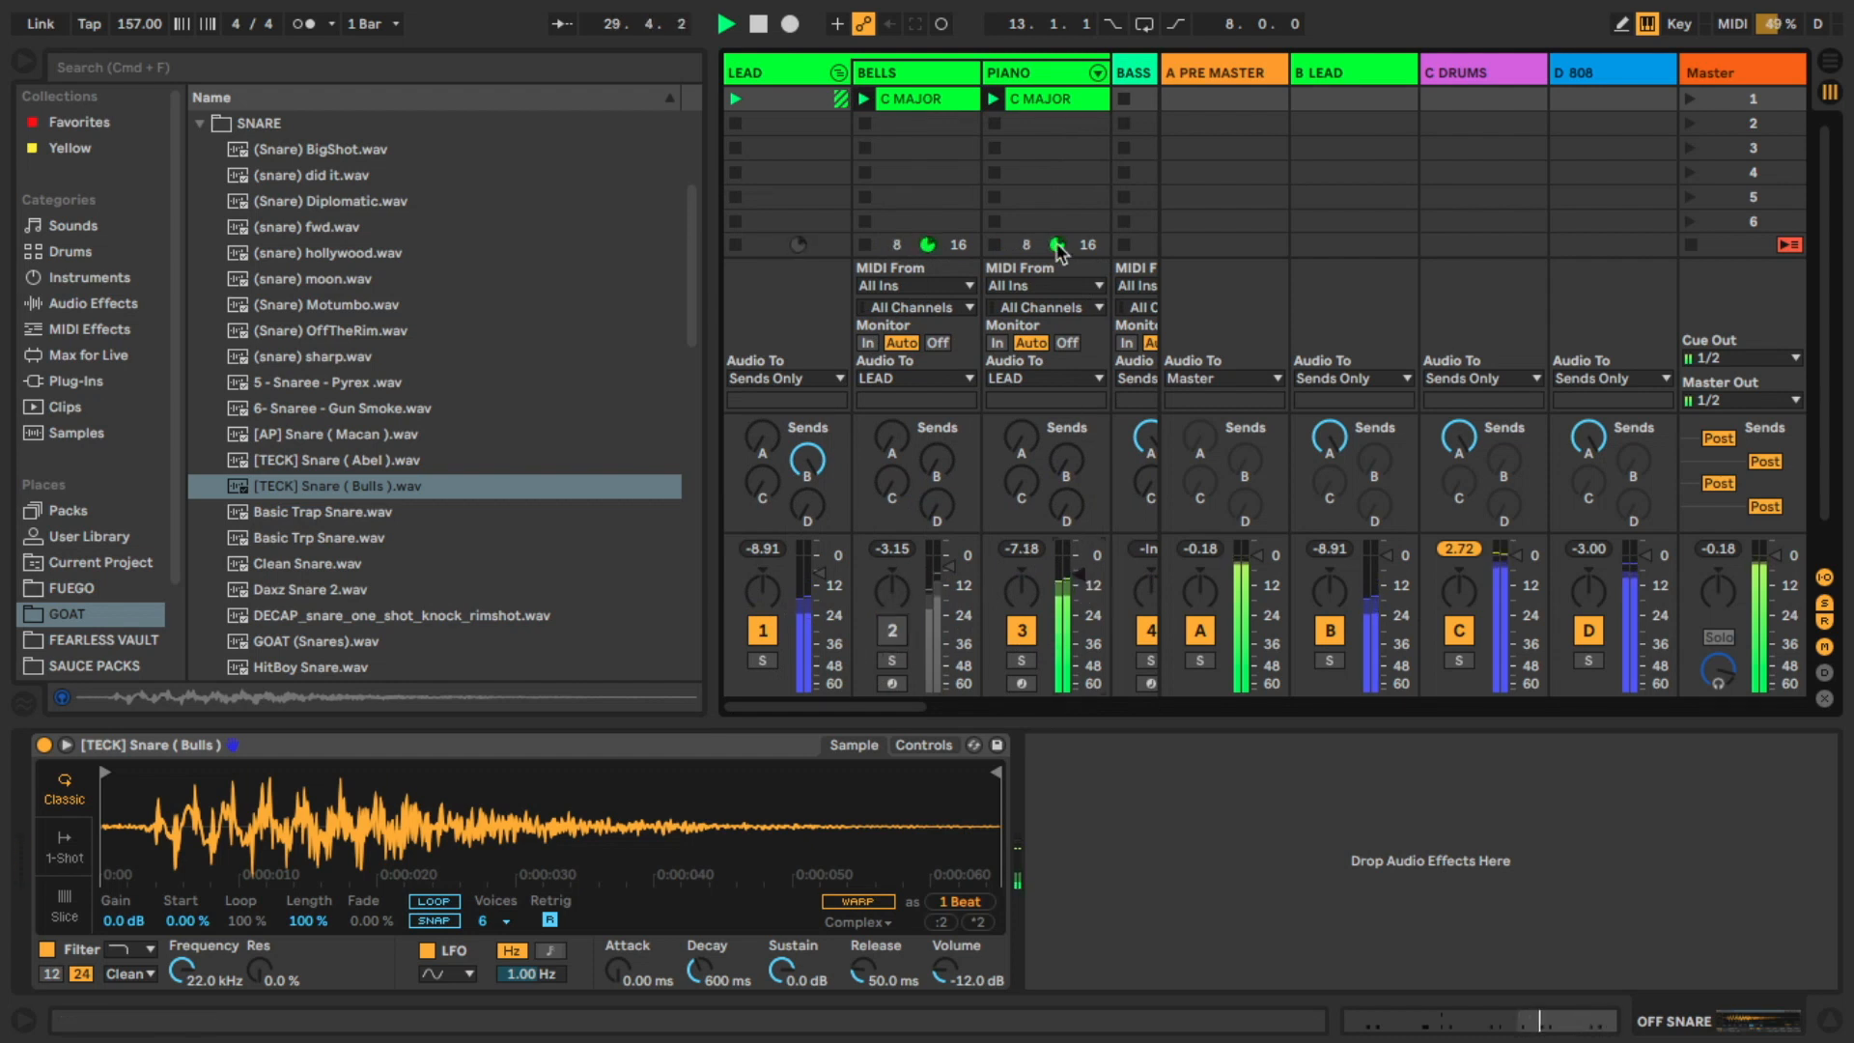
Raise the high-cut frequency in the PIANO track's FabFilter Pro-Q 3 to 12271 Hz and close the plugin window
click(1043, 70)
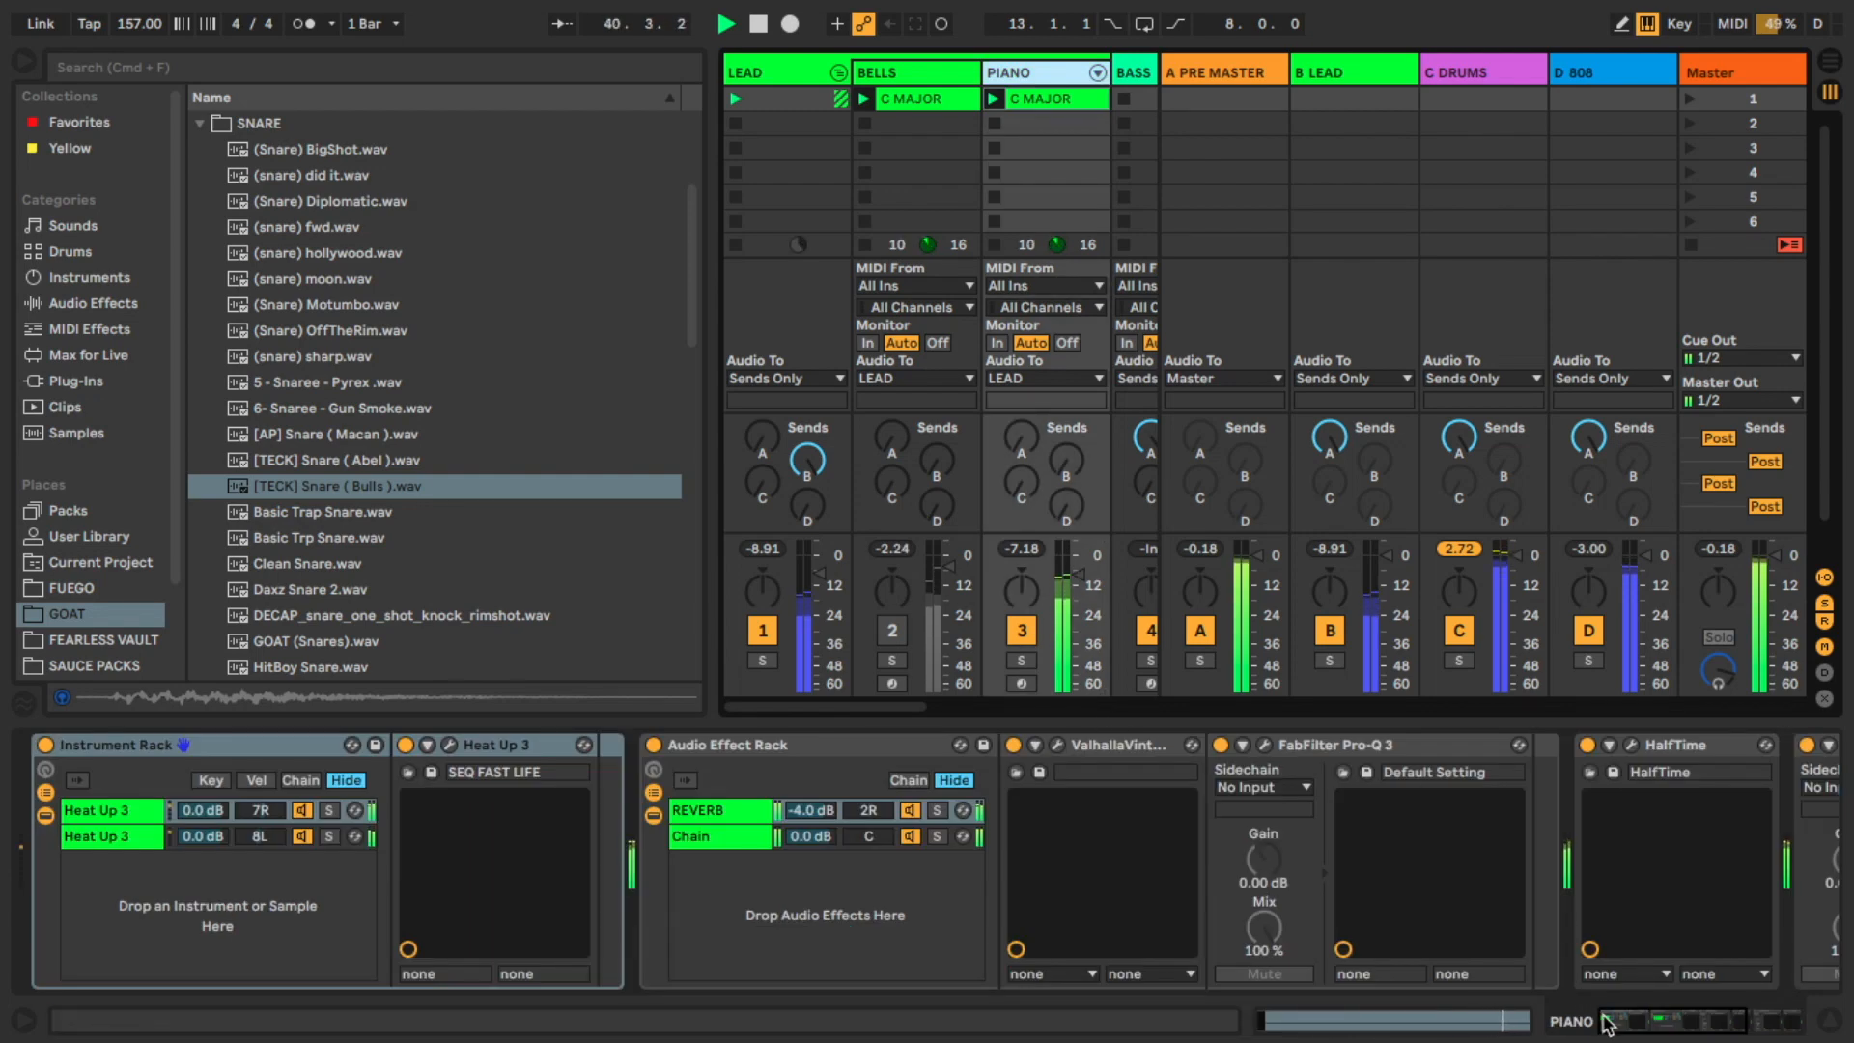
click(1605, 1024)
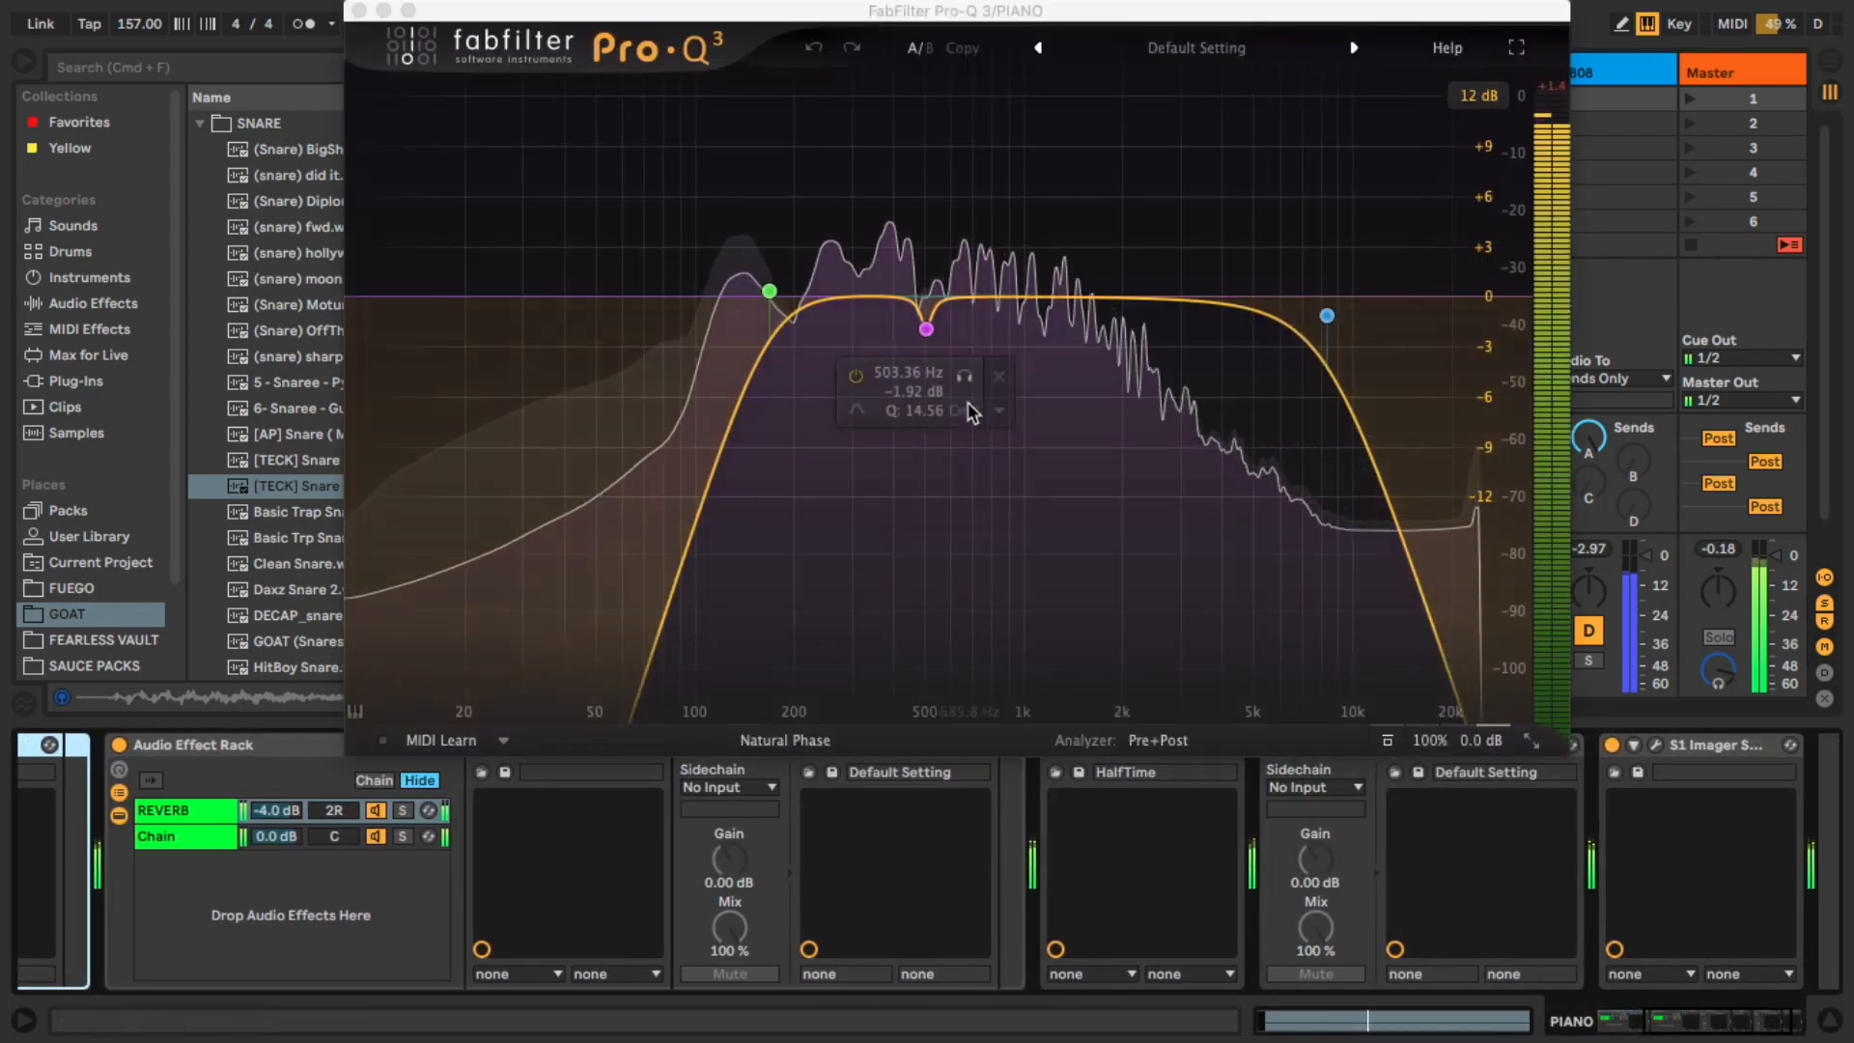
drag(1355, 314, 1382, 310)
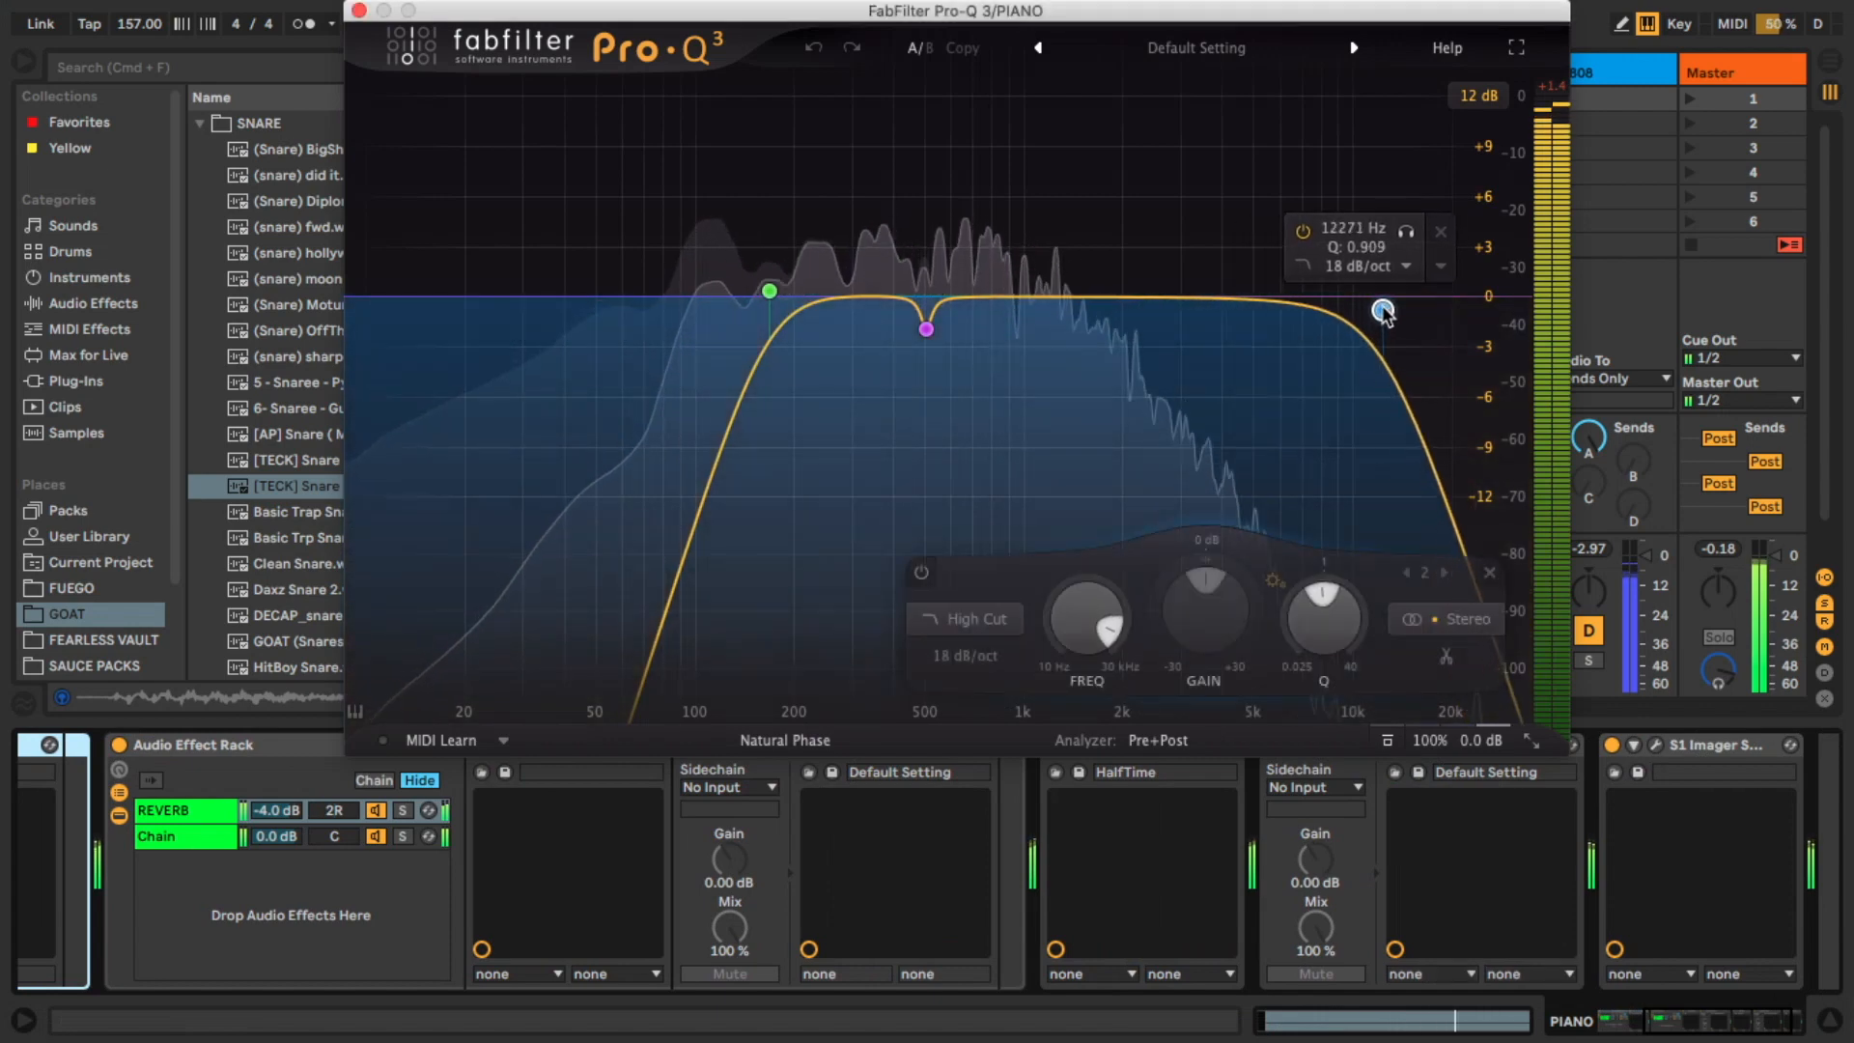
click(358, 10)
Lower the upper band limit of the PIANO track's HalfTime effect to 954 Hz and unmute the BELLS track
click(1095, 746)
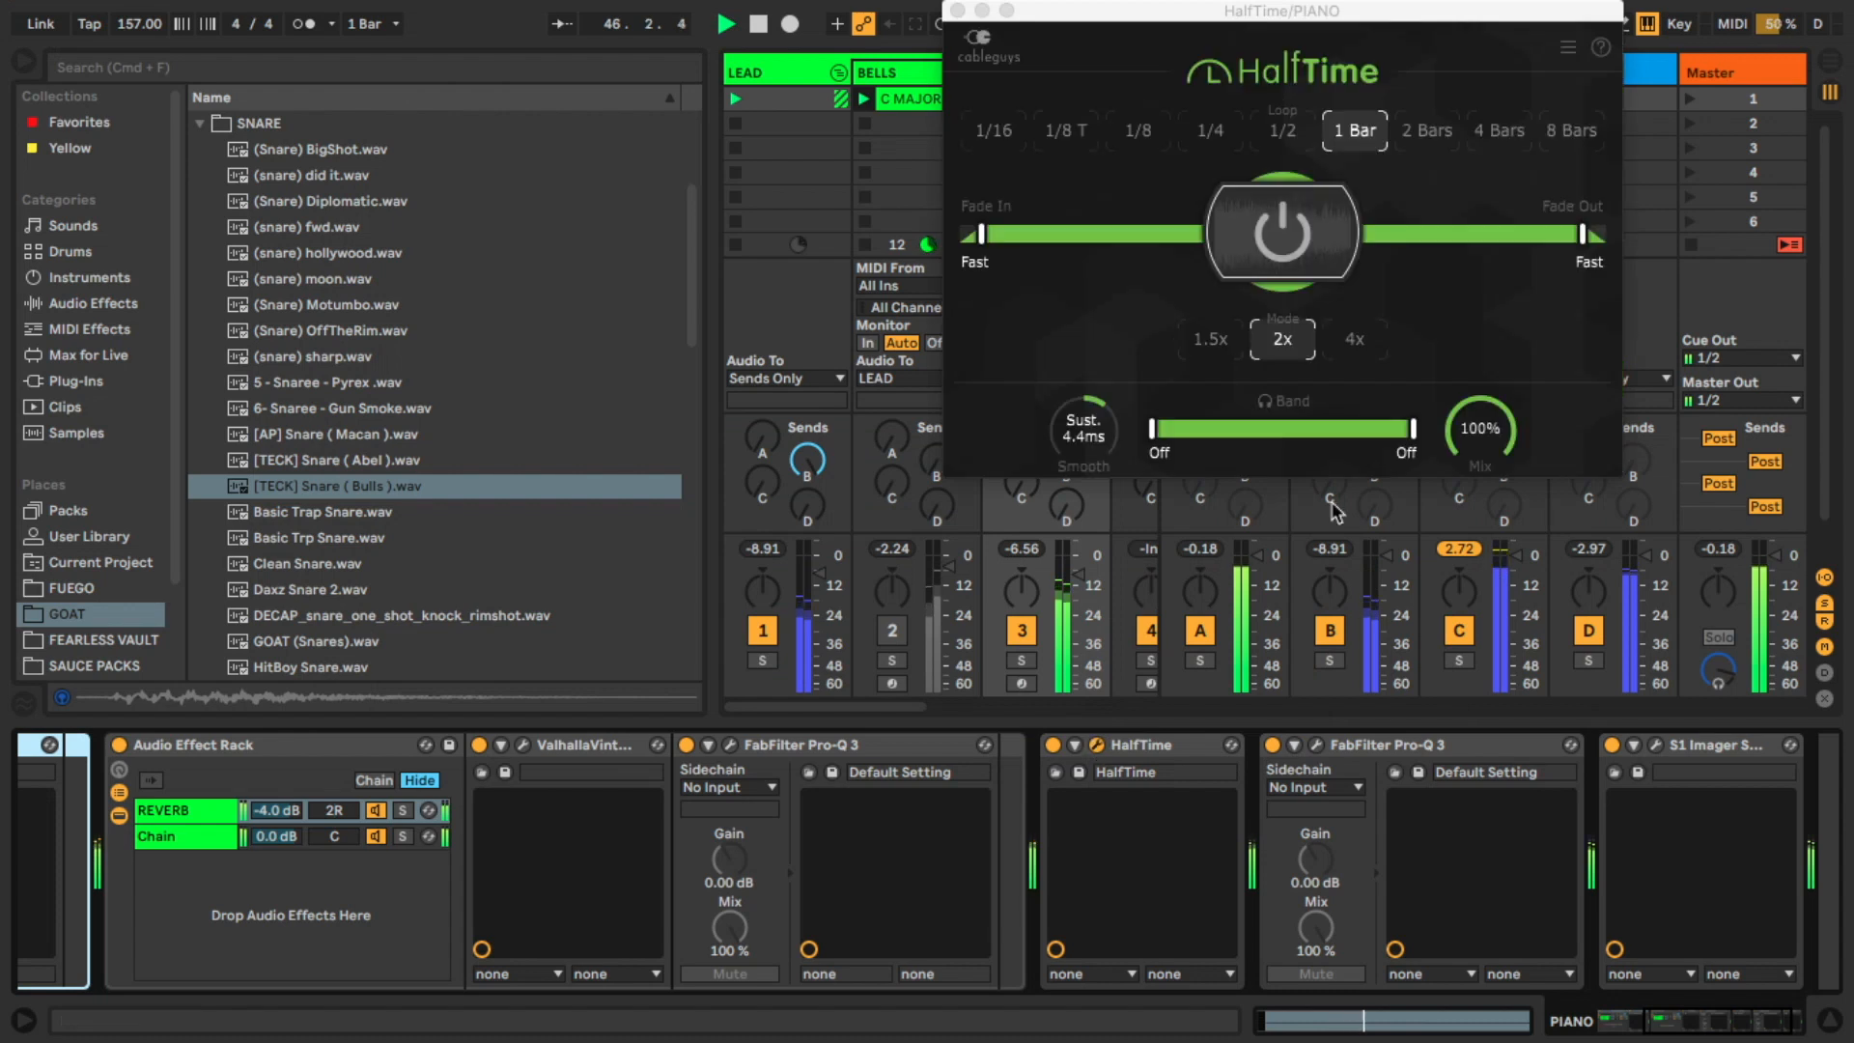
drag(1414, 428, 1389, 428)
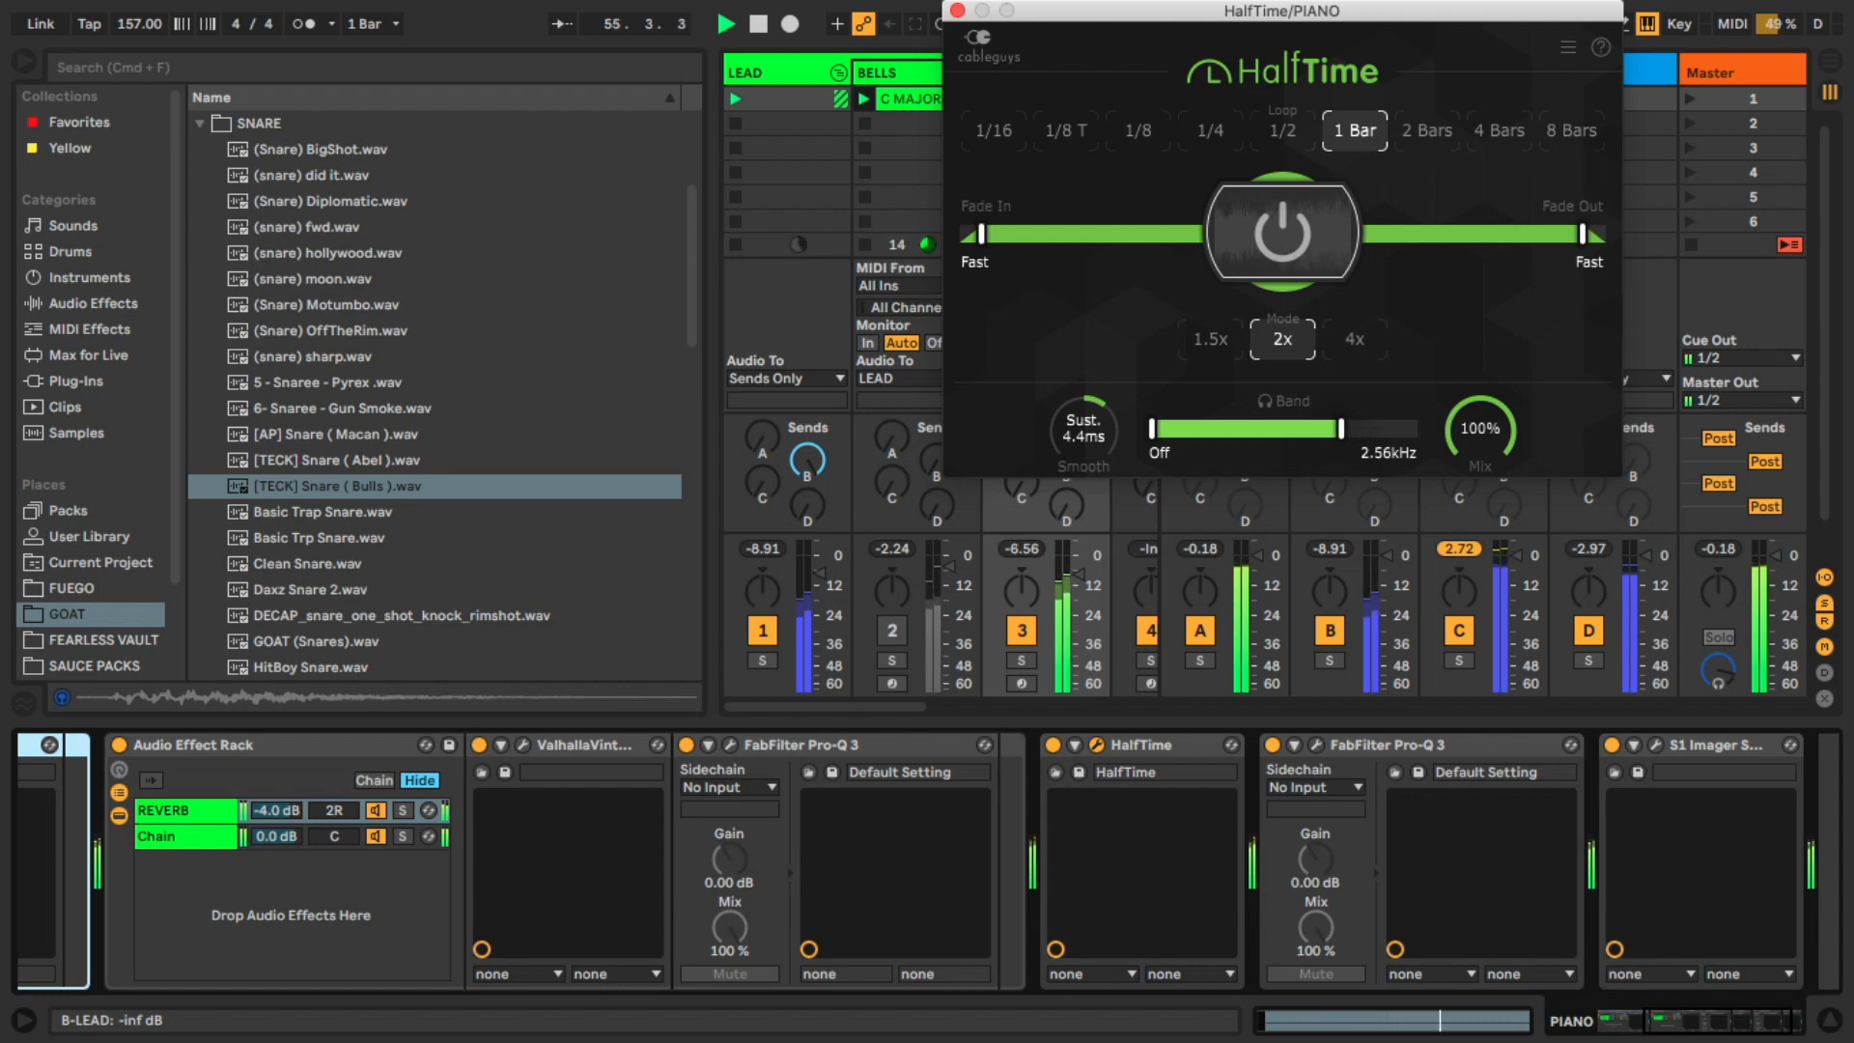
click(894, 632)
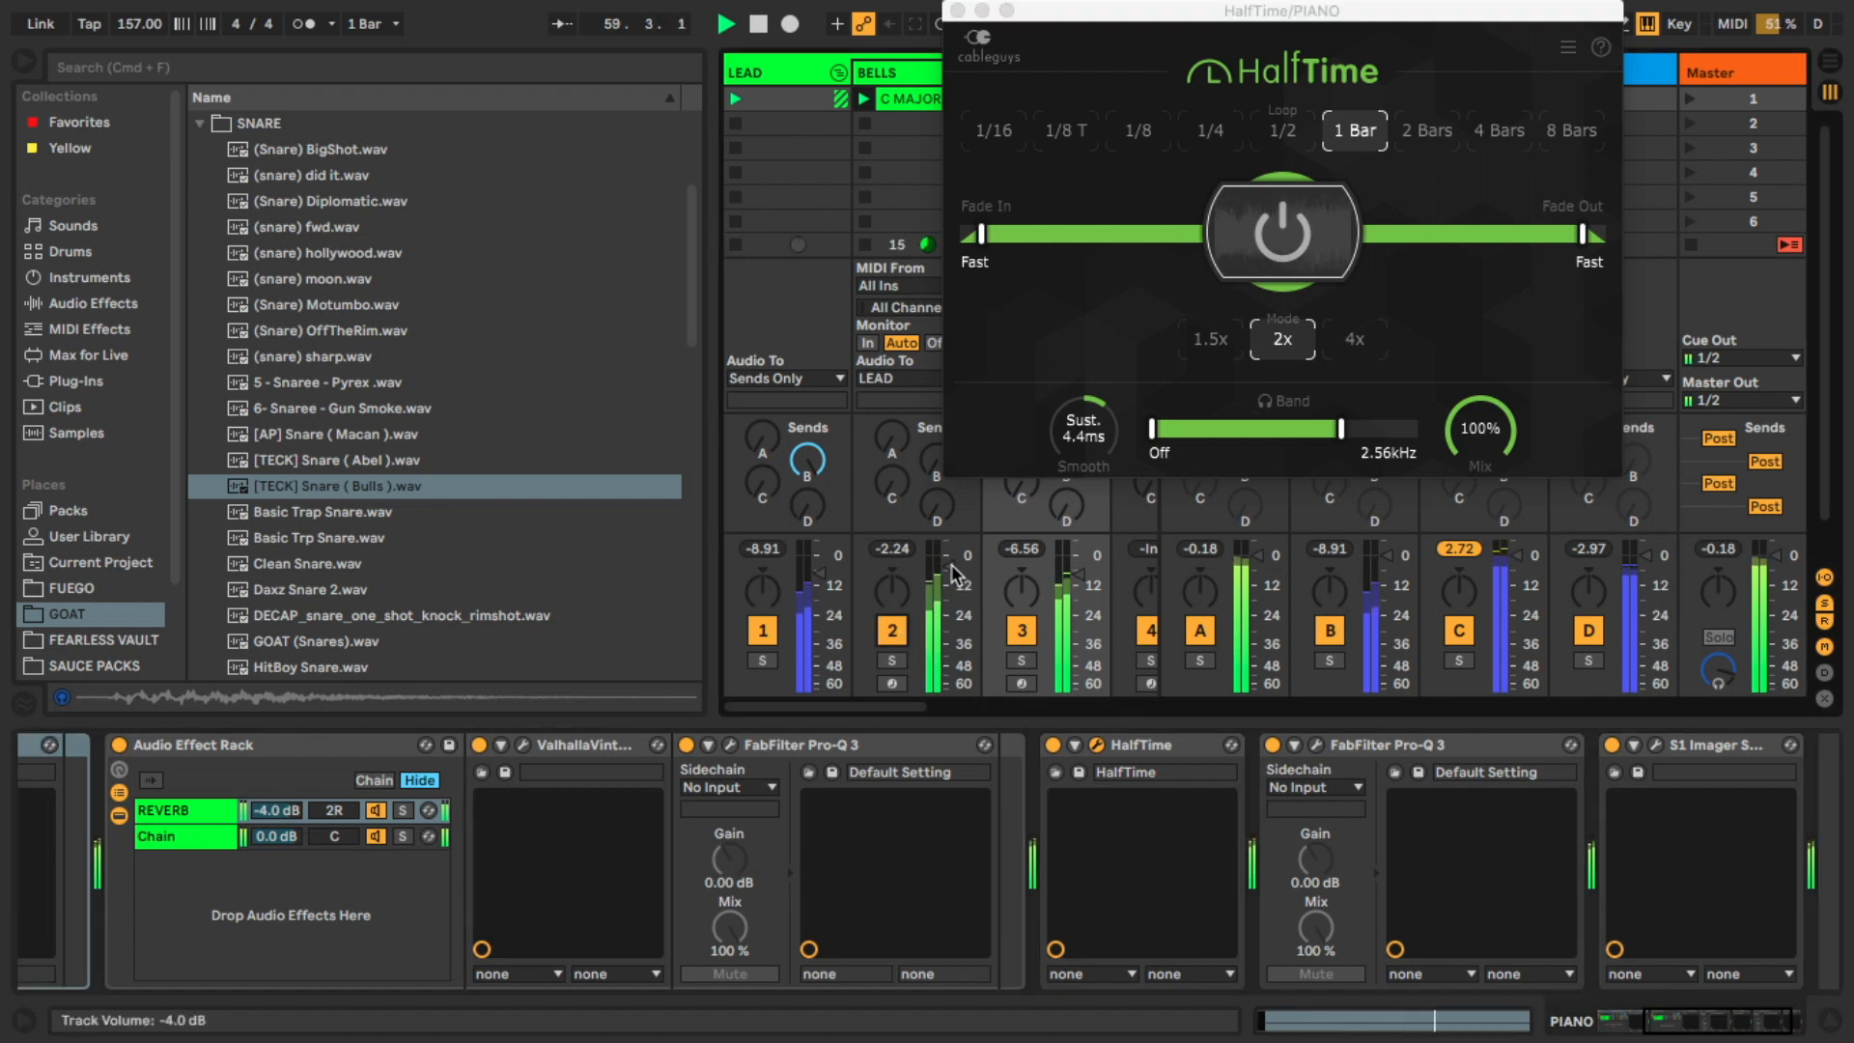
drag(1347, 433, 1336, 432)
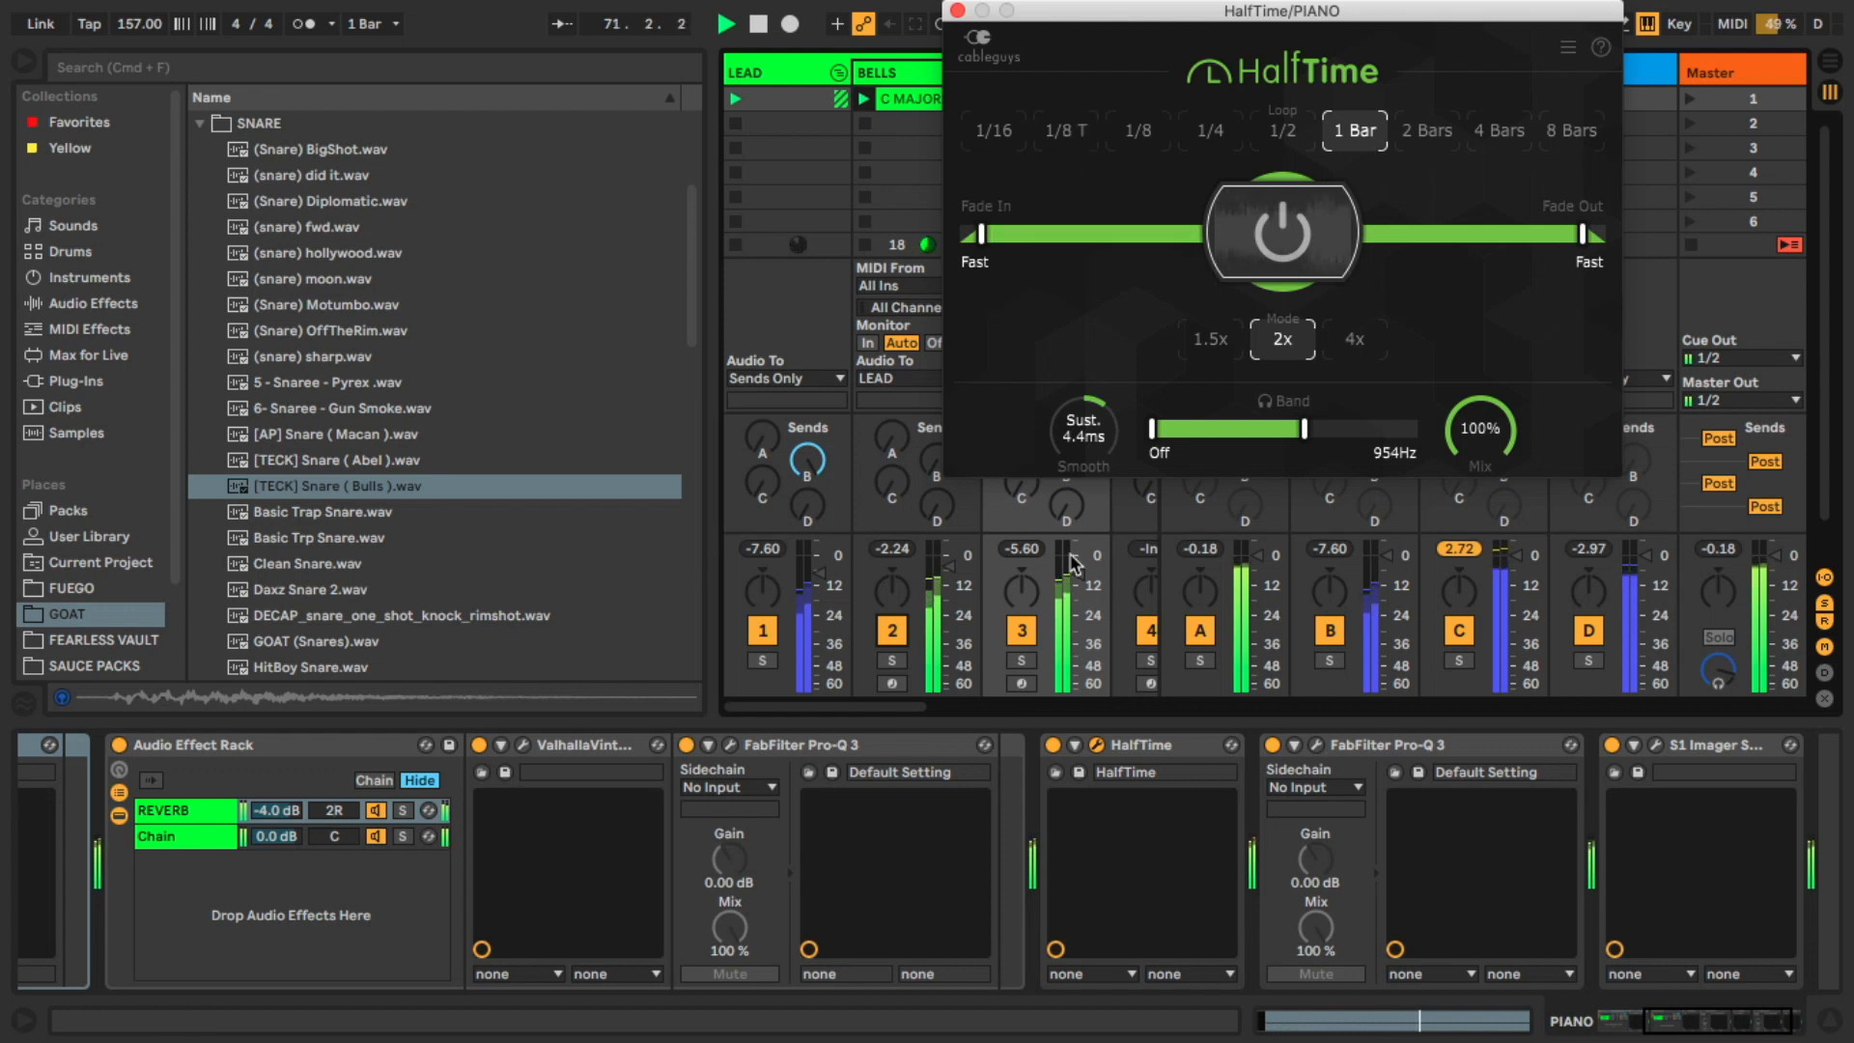
Fine-tune the PIANO track's volume and close the HalfTime window
drag(1086, 581, 1086, 585)
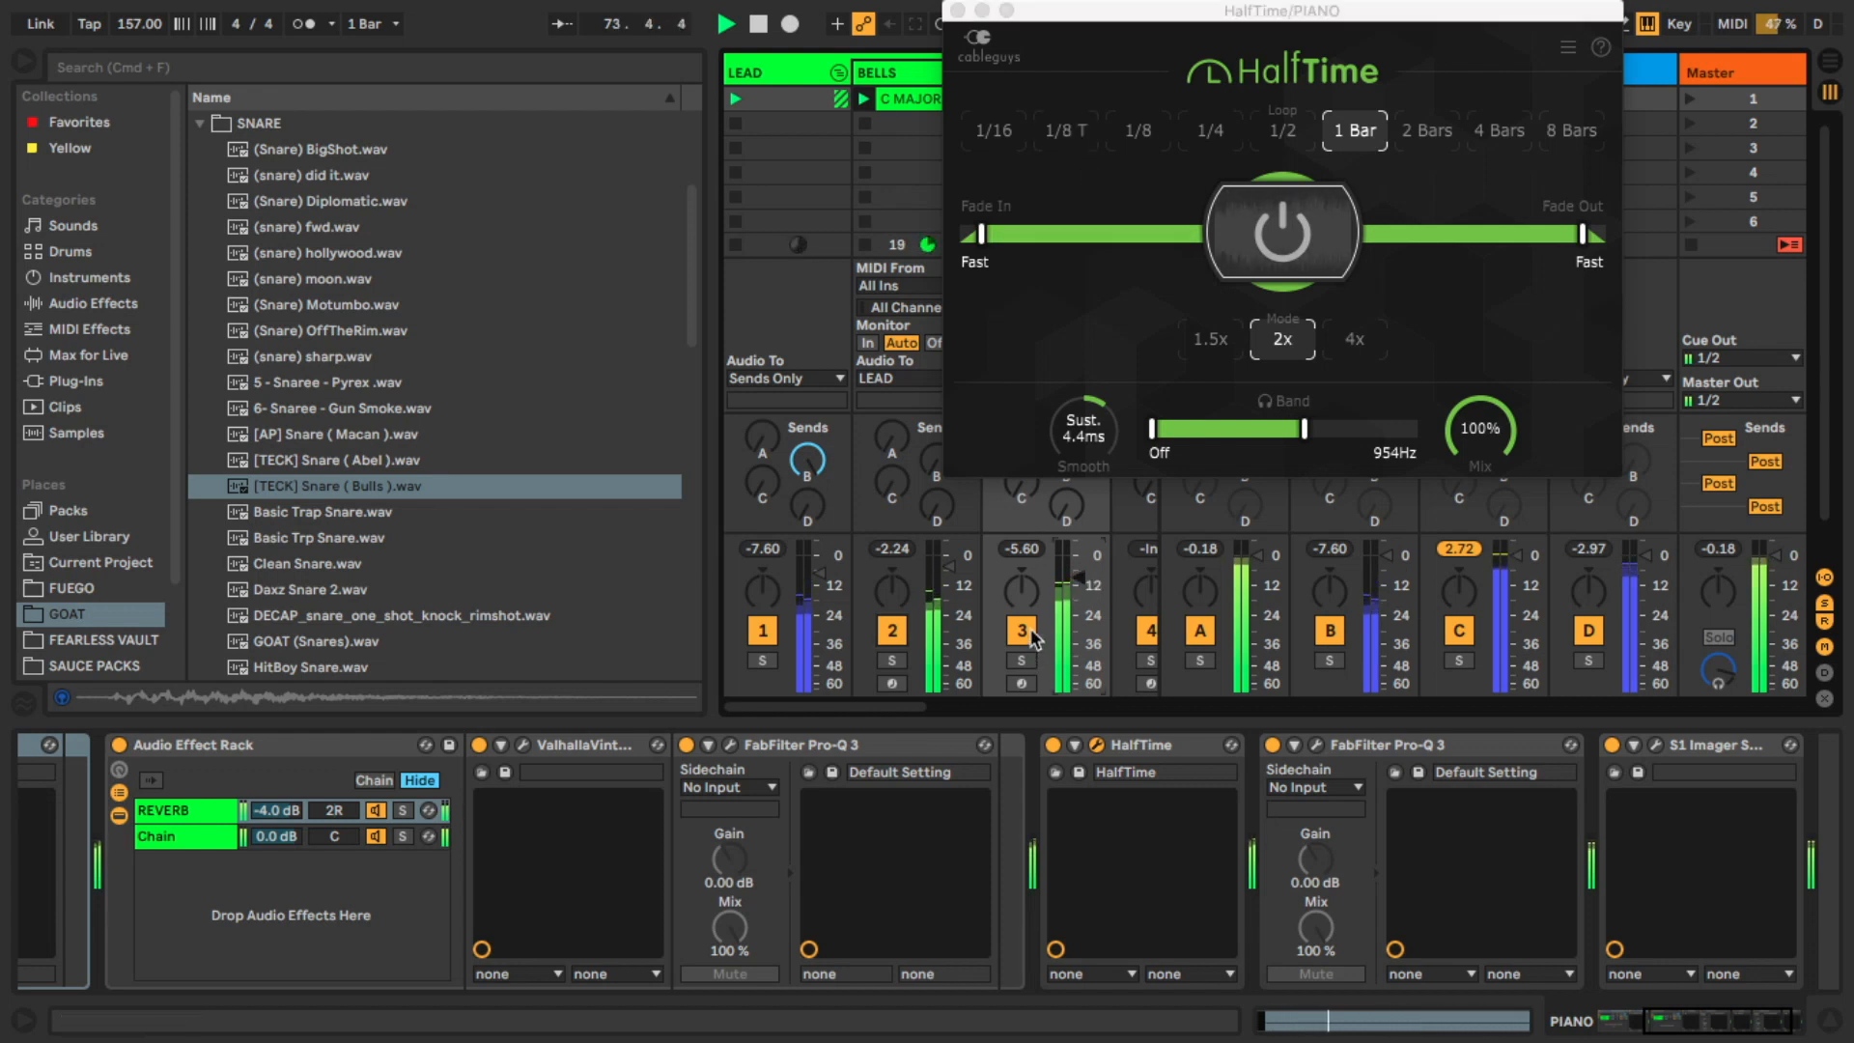
click(957, 11)
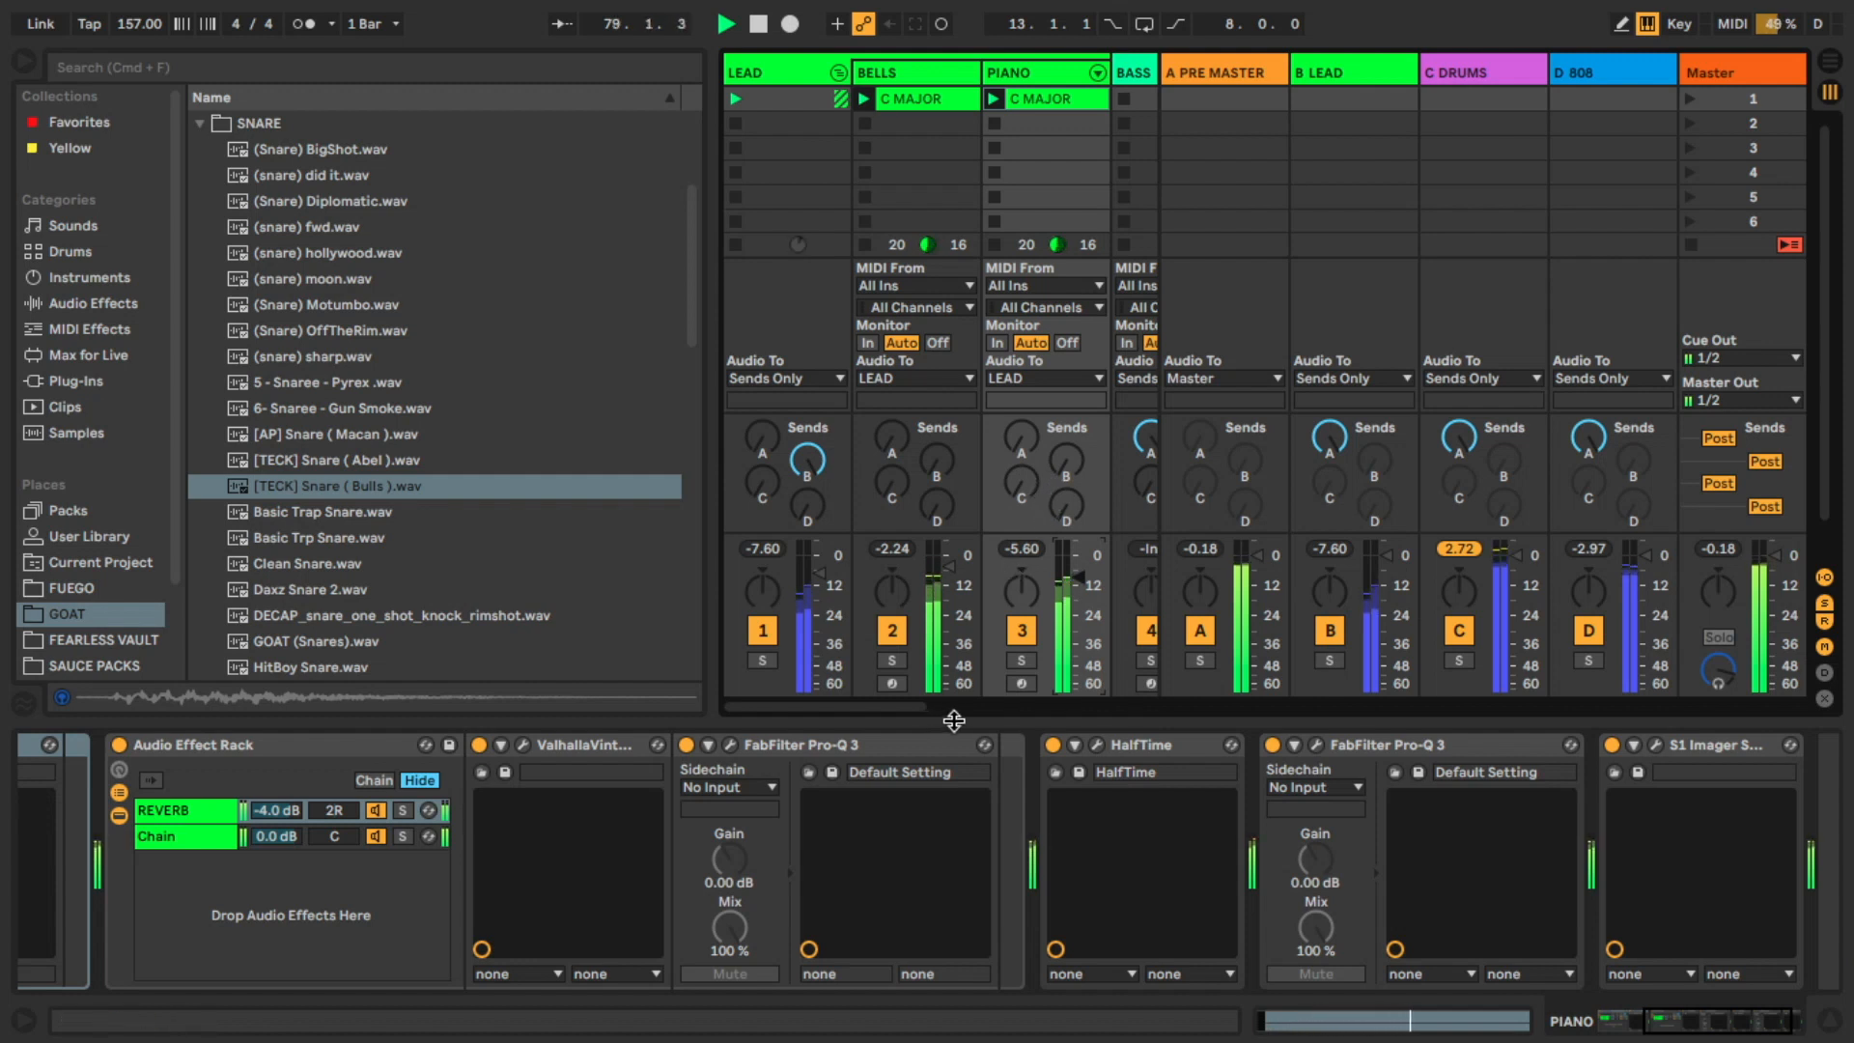
drag(903, 708, 995, 724)
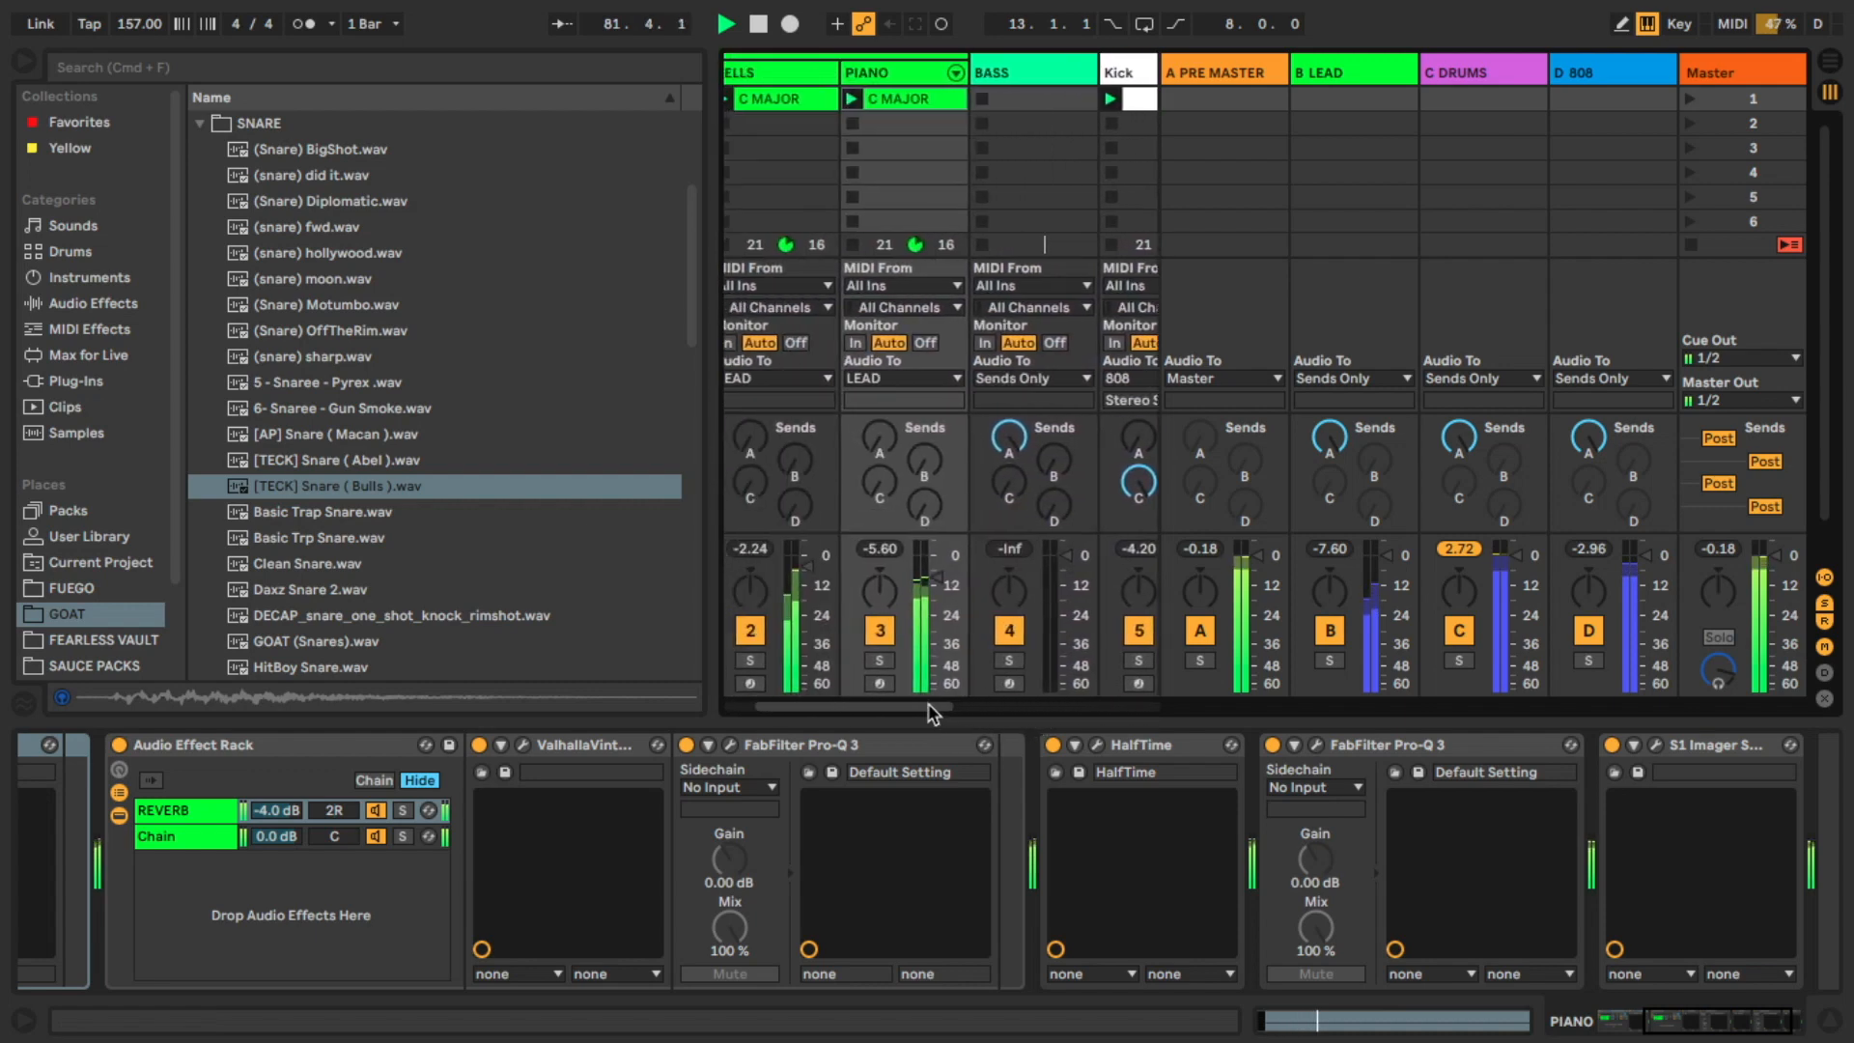